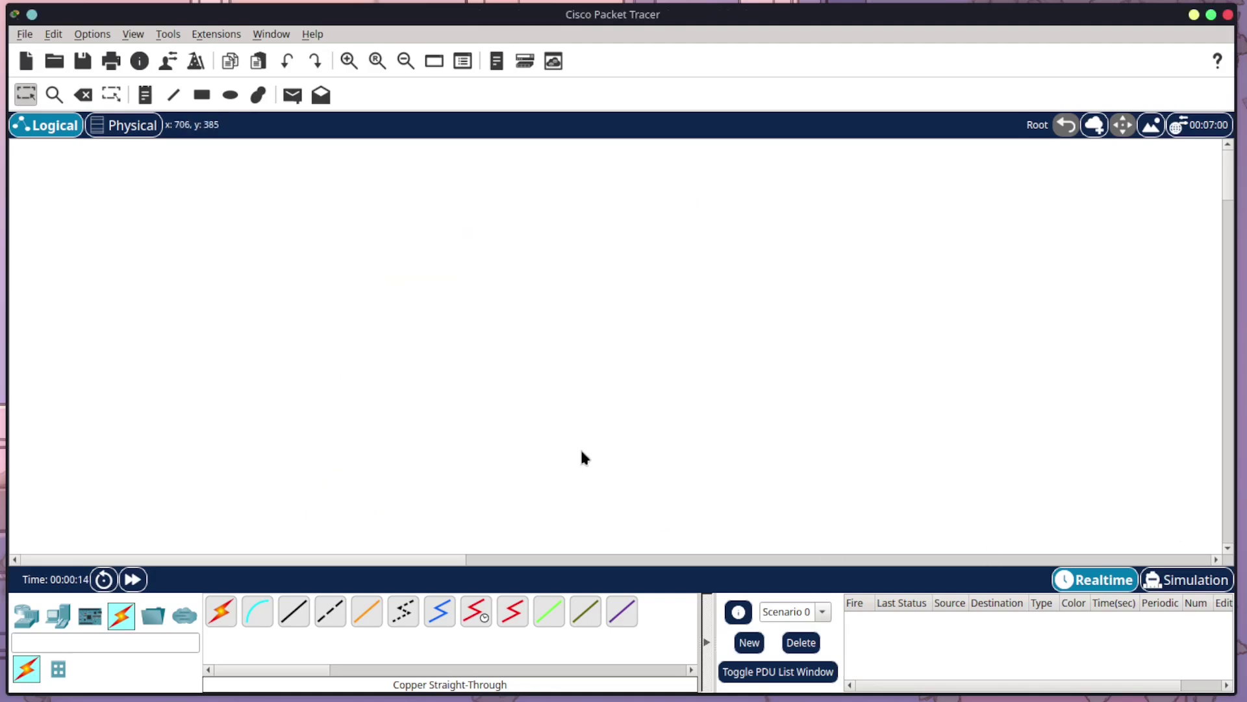
- Place three PT-Empty routers side by side across the upper part of the workspace
click(24, 611)
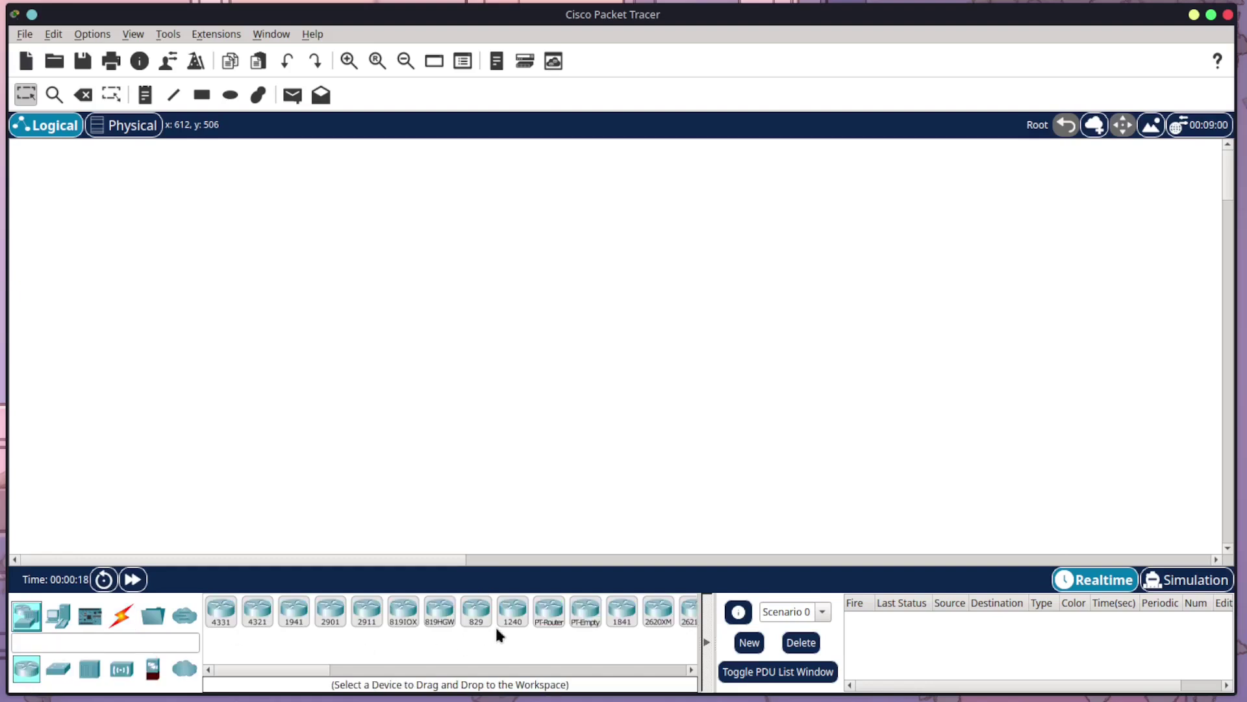
click(587, 623)
click(314, 219)
click(588, 611)
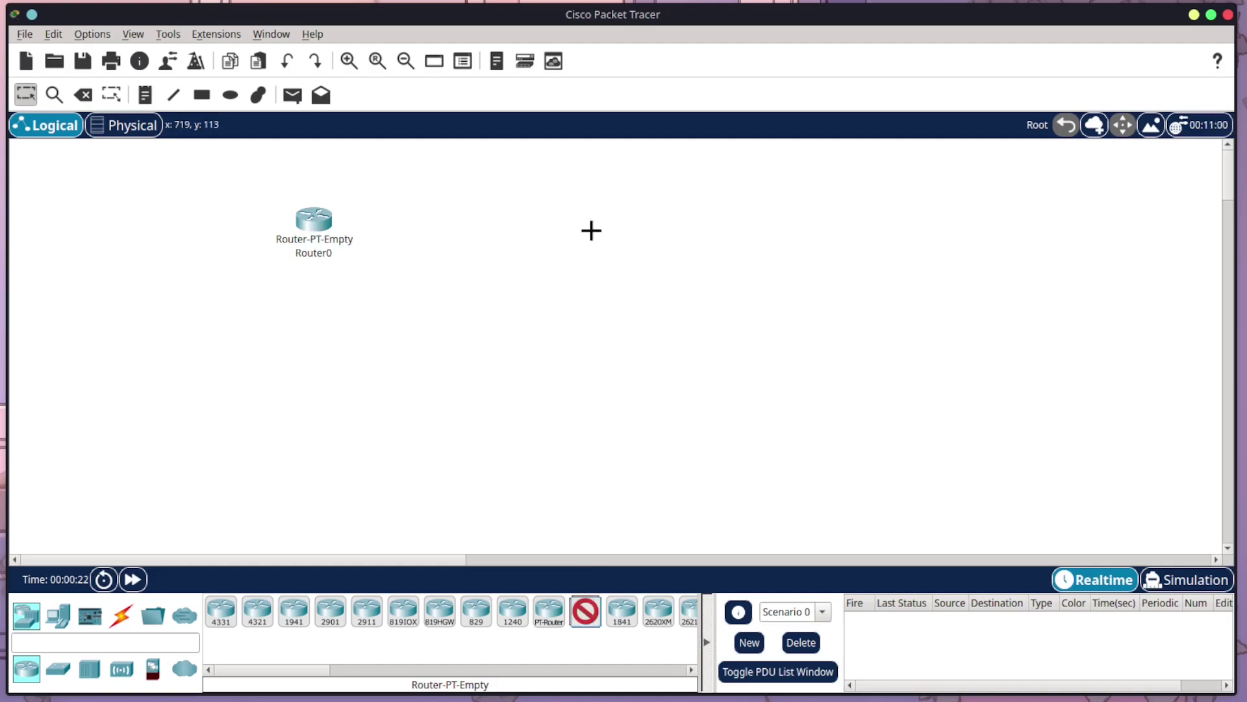
click(572, 229)
click(586, 611)
click(812, 209)
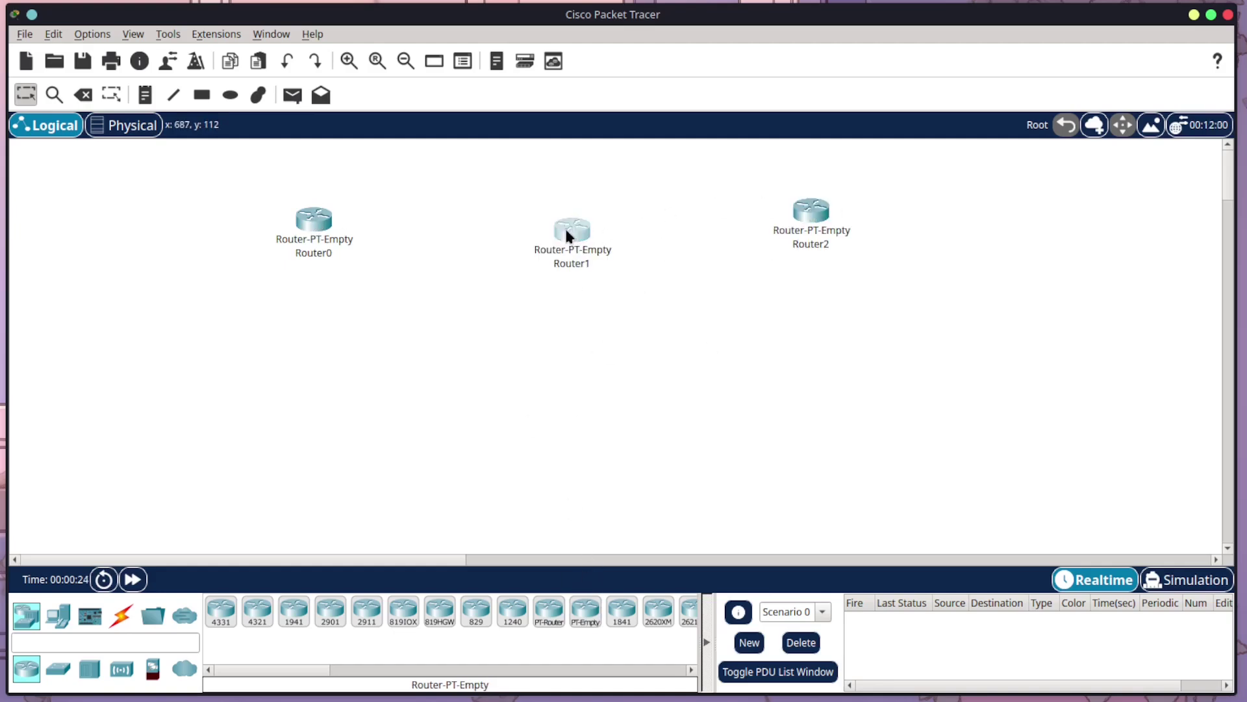
- Align Router0 and Router1 with Router2 in an evenly spaced horizontal row
drag(567, 227, 564, 212)
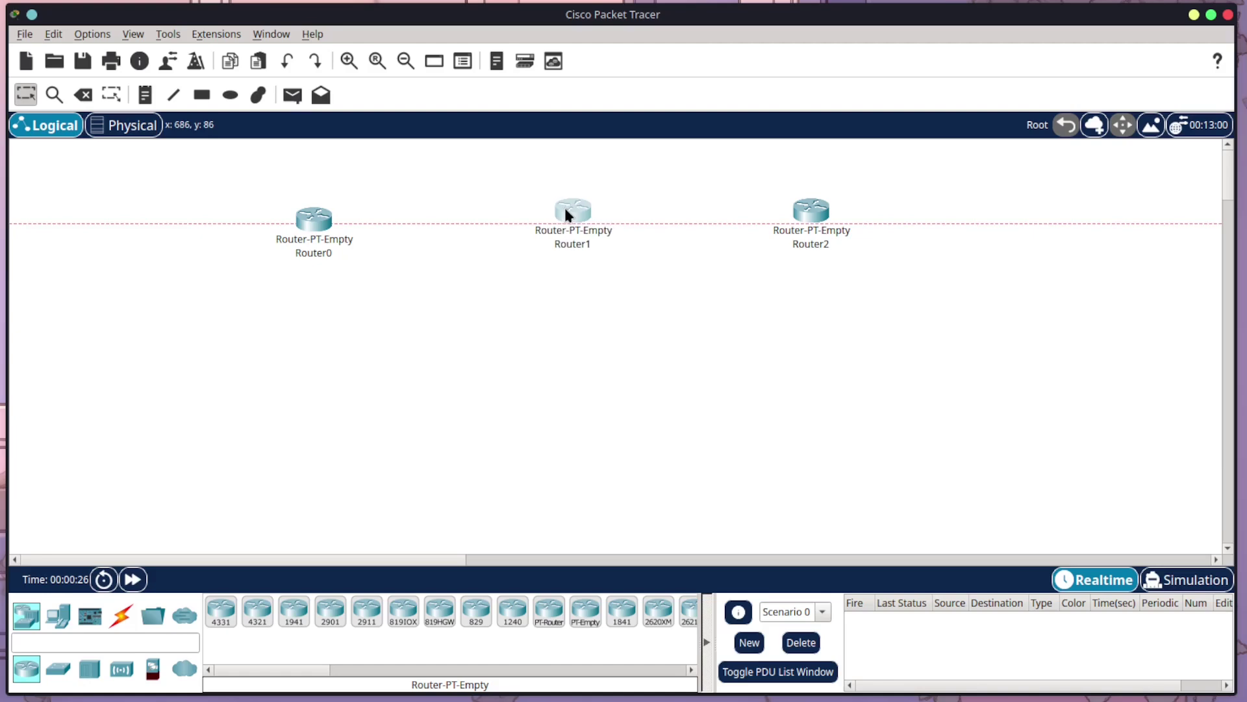
drag(318, 225, 338, 206)
drag(570, 213, 578, 214)
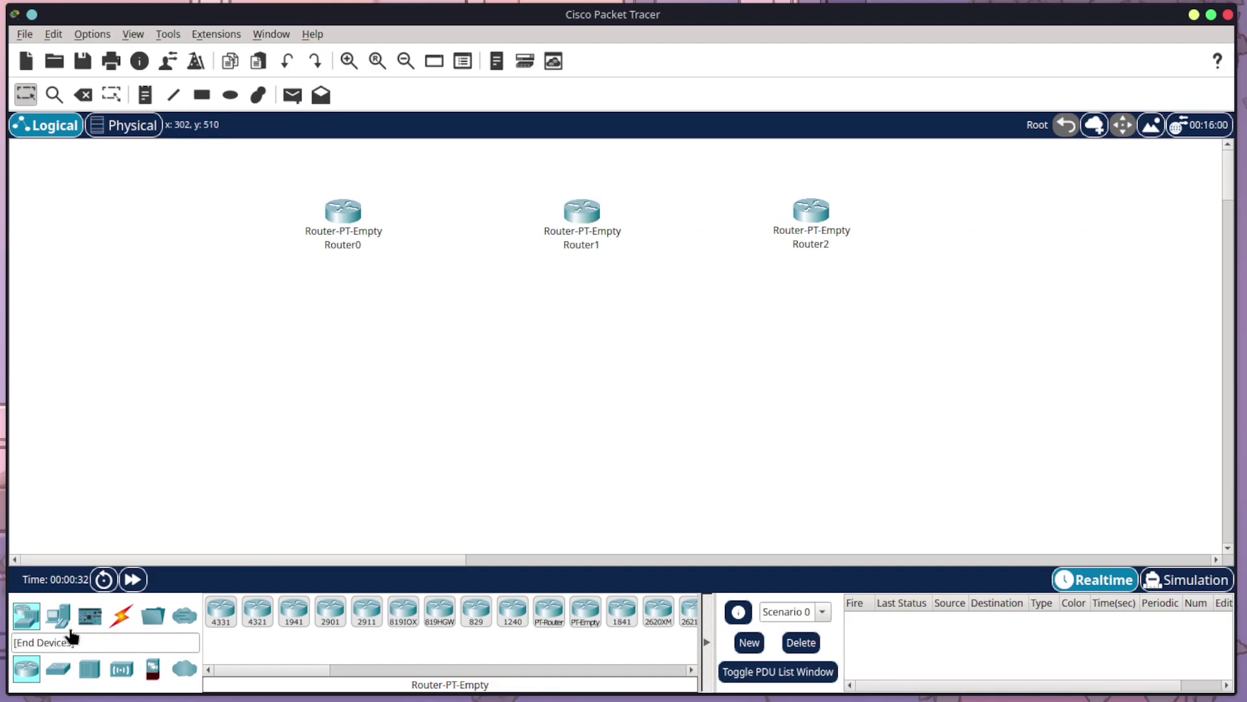
- Place three 2960 switches, one below each router
click(58, 669)
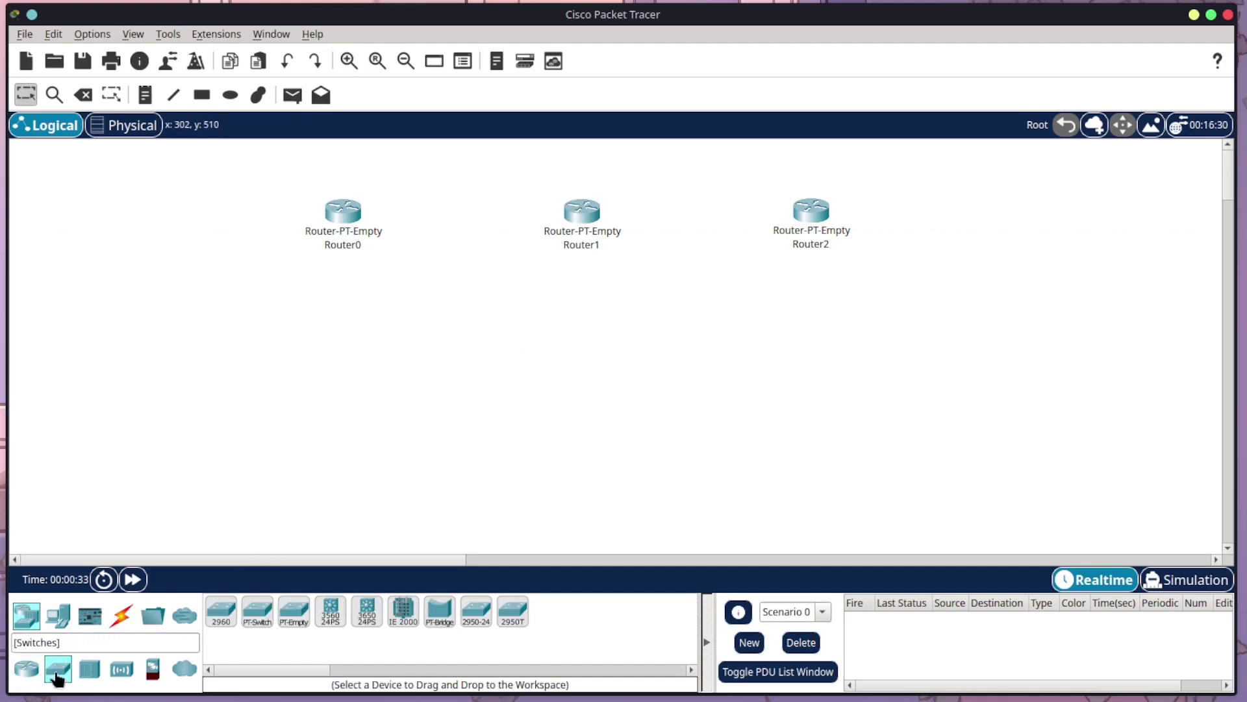
click(220, 614)
click(335, 323)
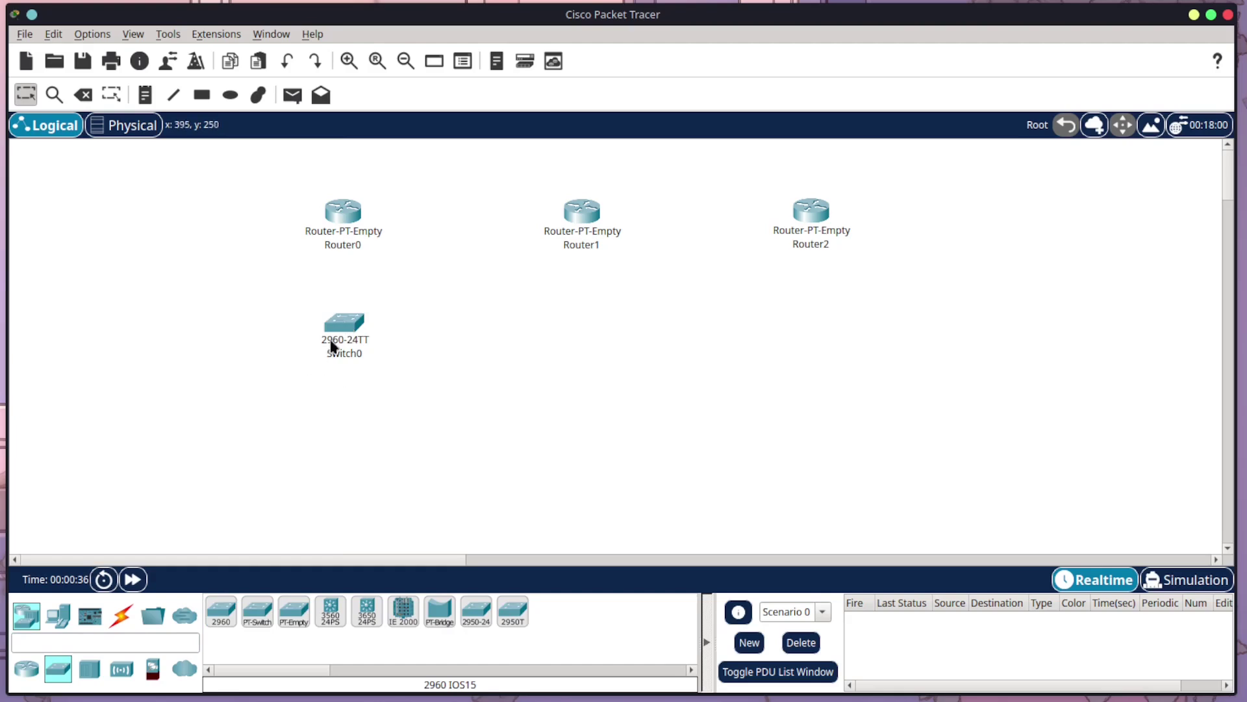
click(220, 614)
click(565, 309)
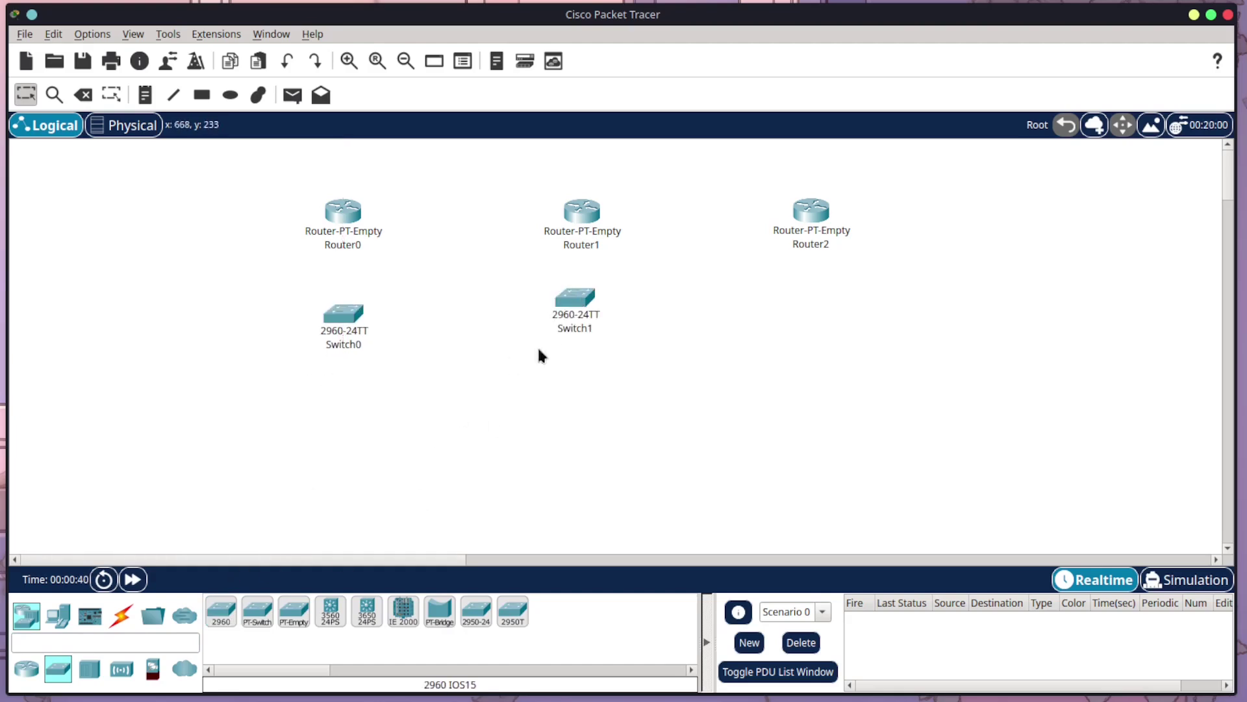
click(233, 618)
click(811, 302)
- Align the three switches in a horizontal row directly beneath their routers
drag(570, 304, 574, 315)
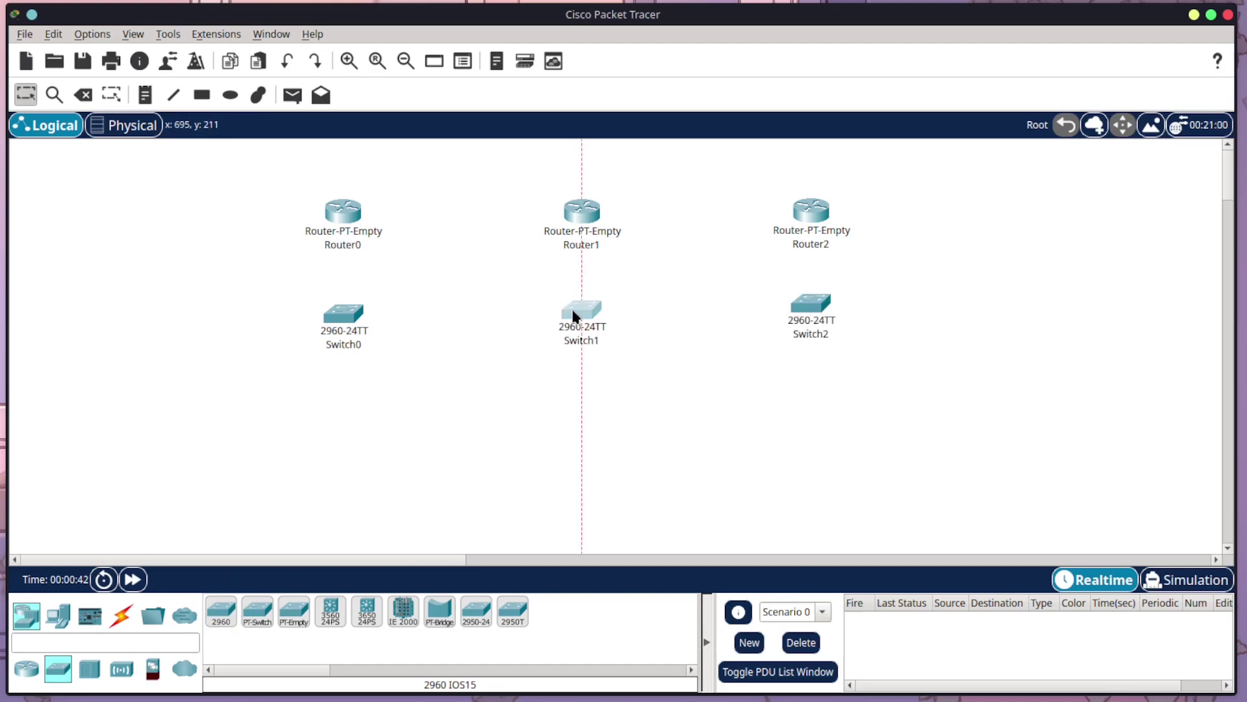
drag(812, 296, 814, 315)
drag(585, 308, 583, 313)
mouse_move(357, 323)
mouse_down()
mouse_move(353, 335)
mouse_move(348, 326)
mouse_up()
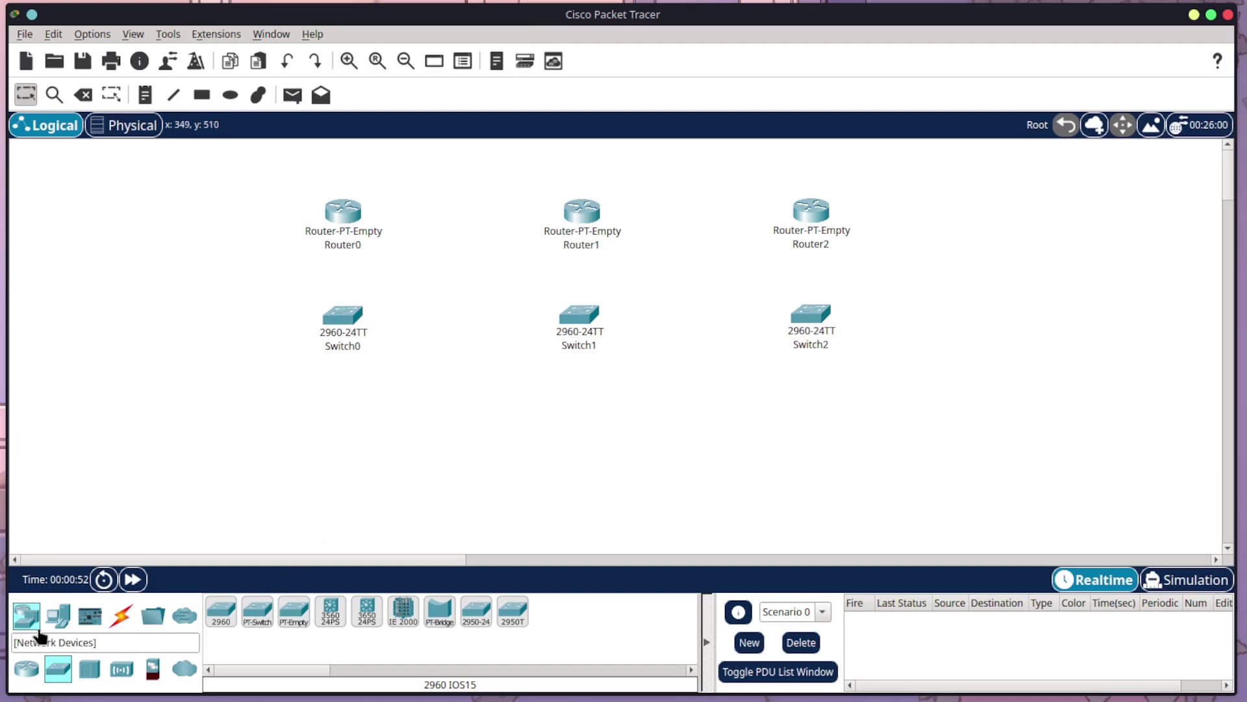
- Place six PCs below the switches, two for each switch
click(57, 616)
click(221, 611)
click(253, 416)
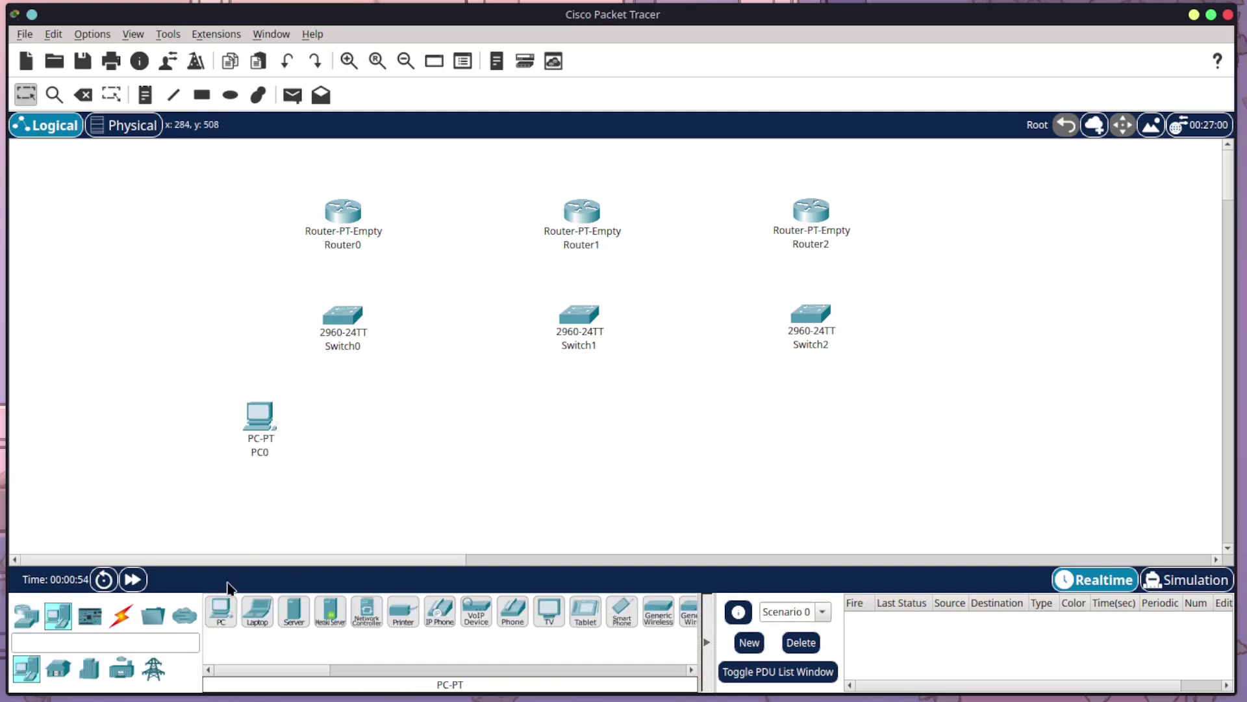
click(397, 398)
click(513, 392)
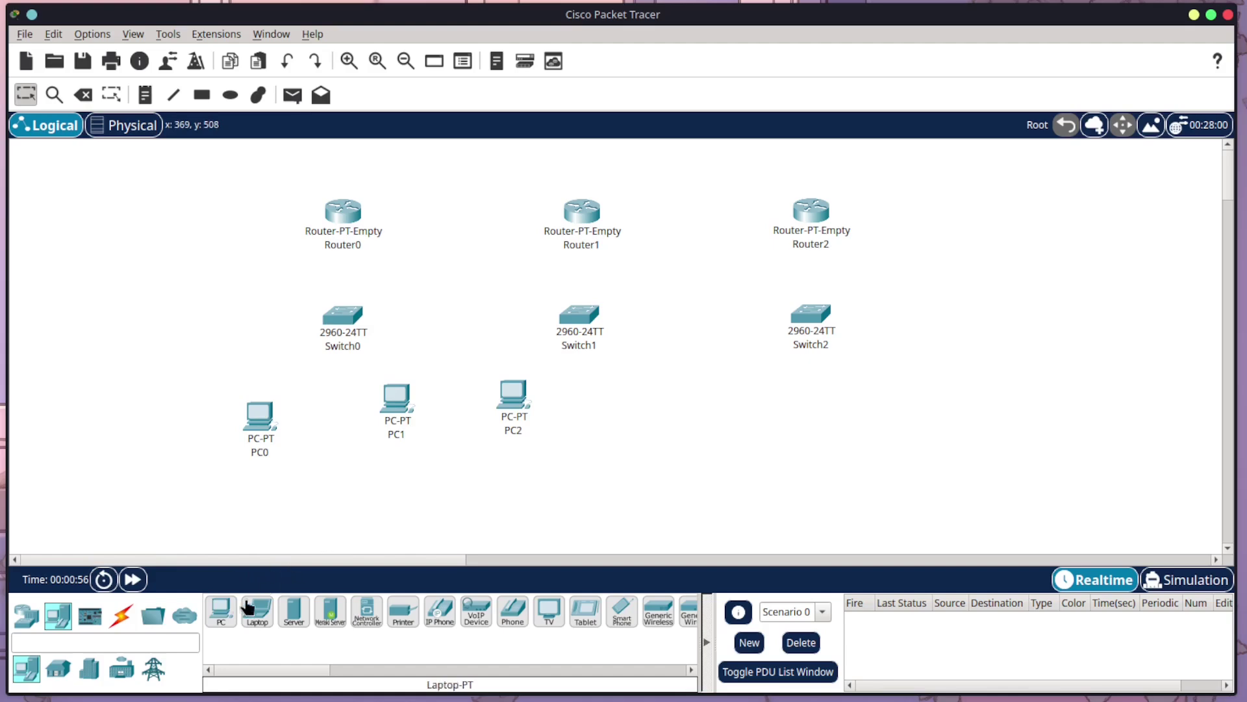
click(608, 395)
click(221, 611)
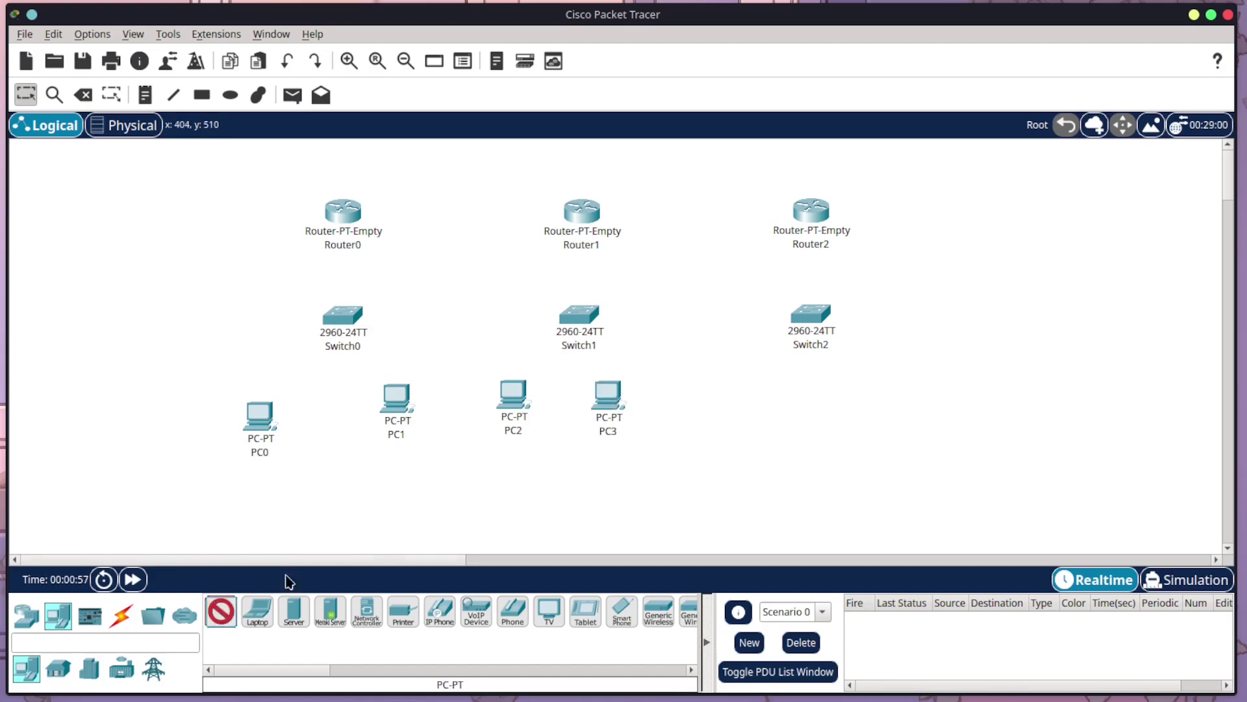
click(760, 395)
click(221, 611)
click(827, 404)
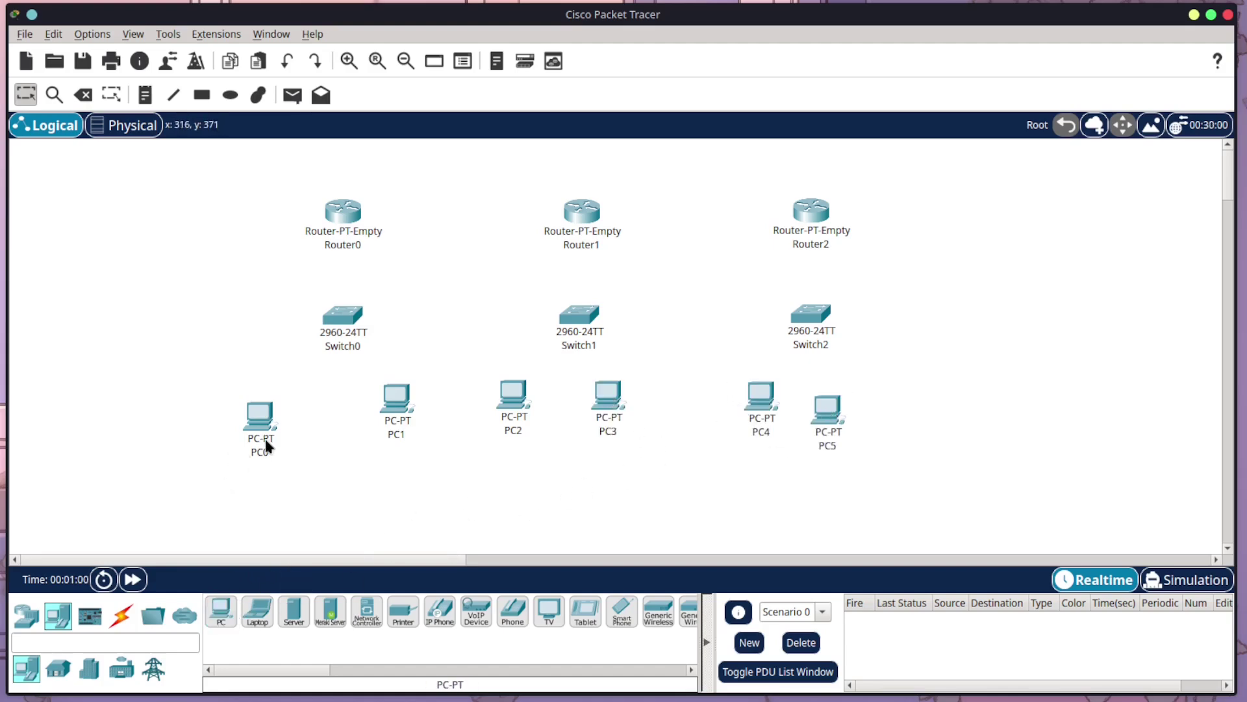
- Arrange the six PCs in a row, with each pair centred under its switch
drag(260, 435, 297, 423)
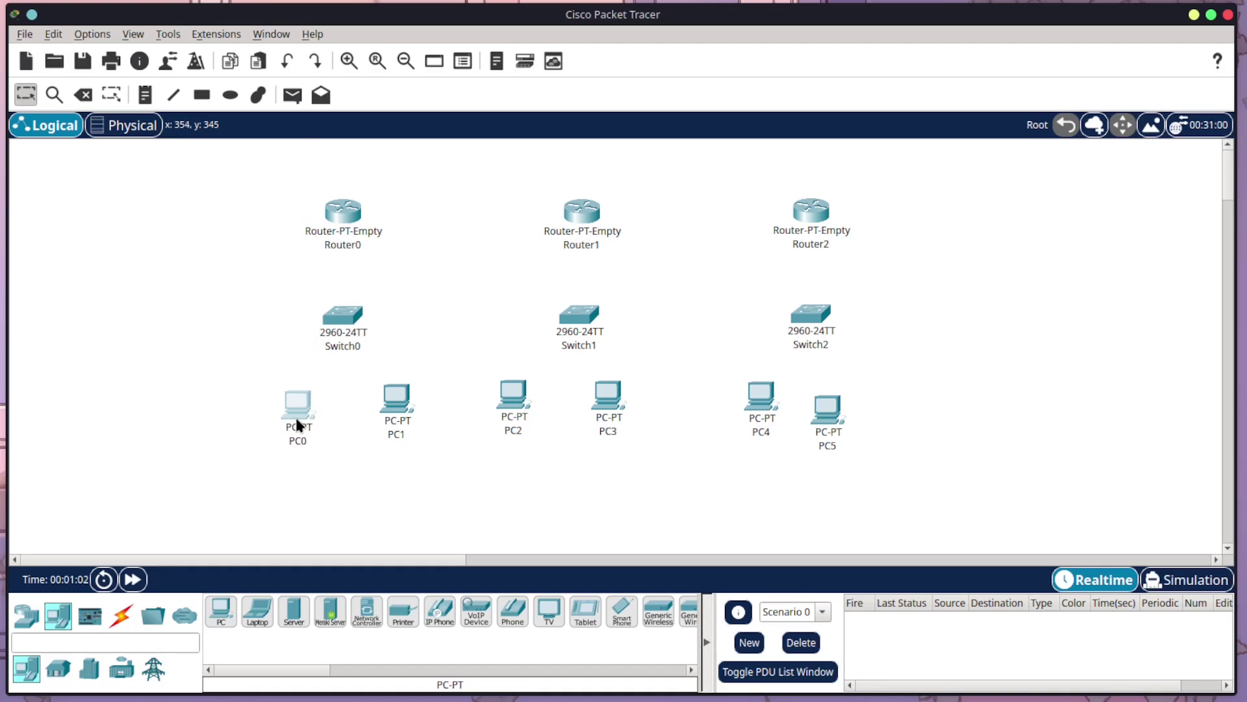
drag(408, 409, 399, 419)
mouse_move(519, 408)
mouse_down()
mouse_move(552, 408)
mouse_move(540, 420)
mouse_up()
drag(620, 400, 634, 409)
drag(298, 399, 296, 401)
mouse_move(764, 378)
mouse_down()
mouse_move(790, 390)
mouse_move(771, 386)
mouse_up()
drag(826, 405, 853, 392)
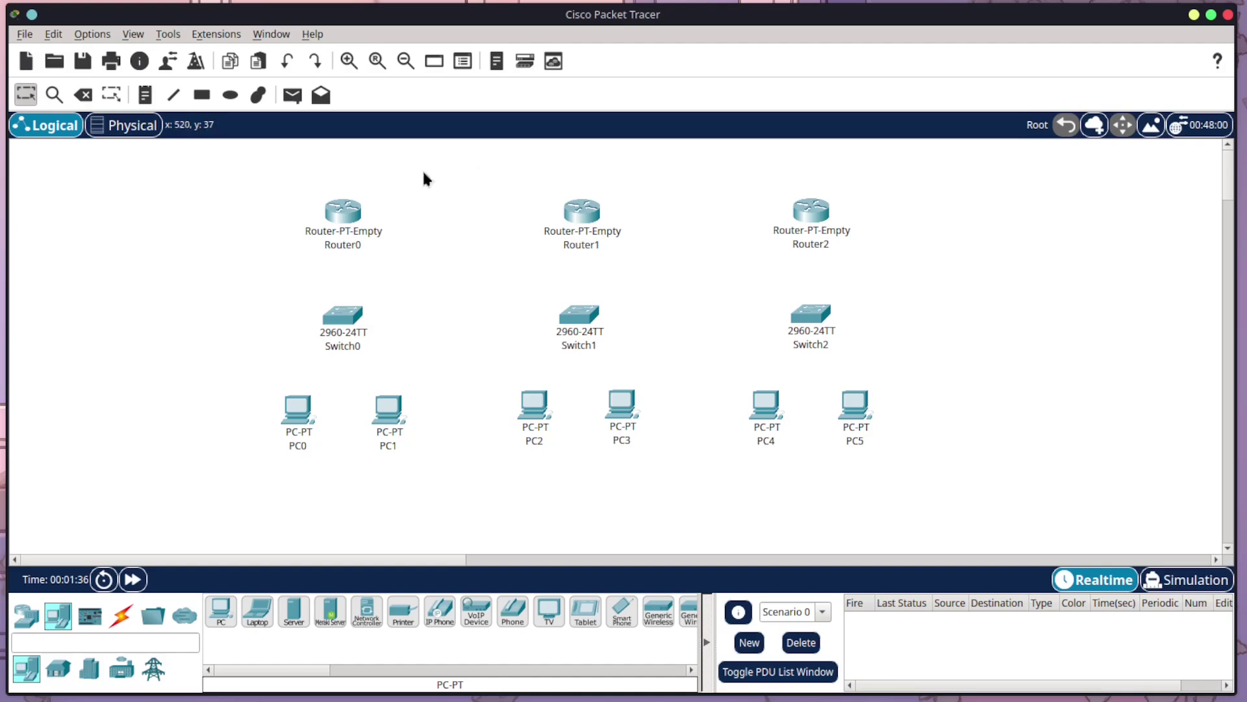
- Install two PT-ROUTER-NM-1S and two PT-ROUTER-NM-1CFE modules in Router0, switch its power back on and close its window
click(352, 212)
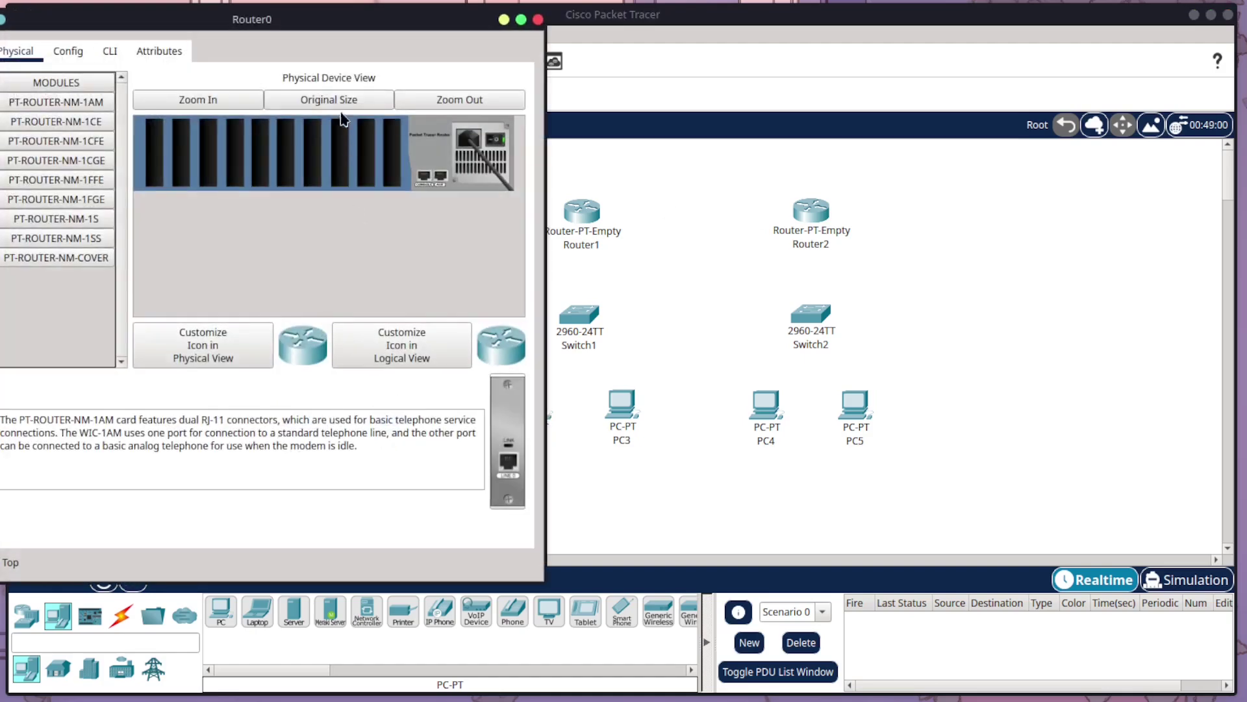
drag(365, 18, 661, 115)
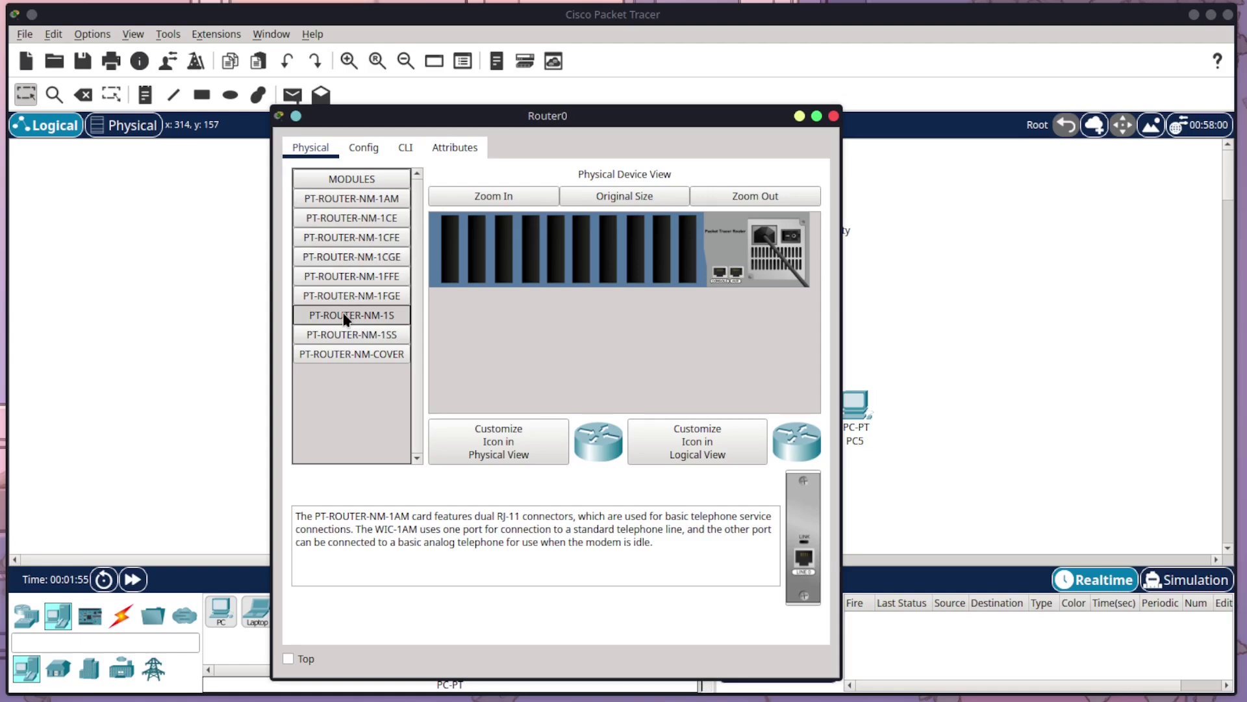
drag(345, 320, 662, 256)
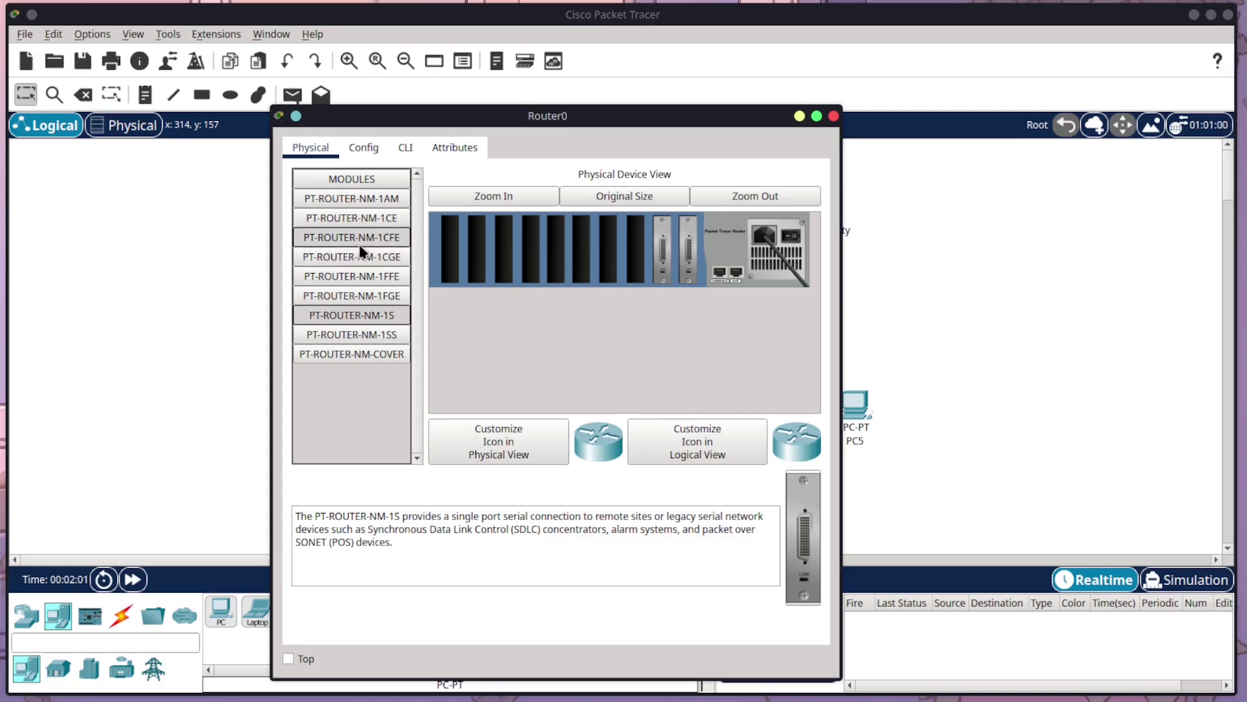
drag(362, 239, 608, 254)
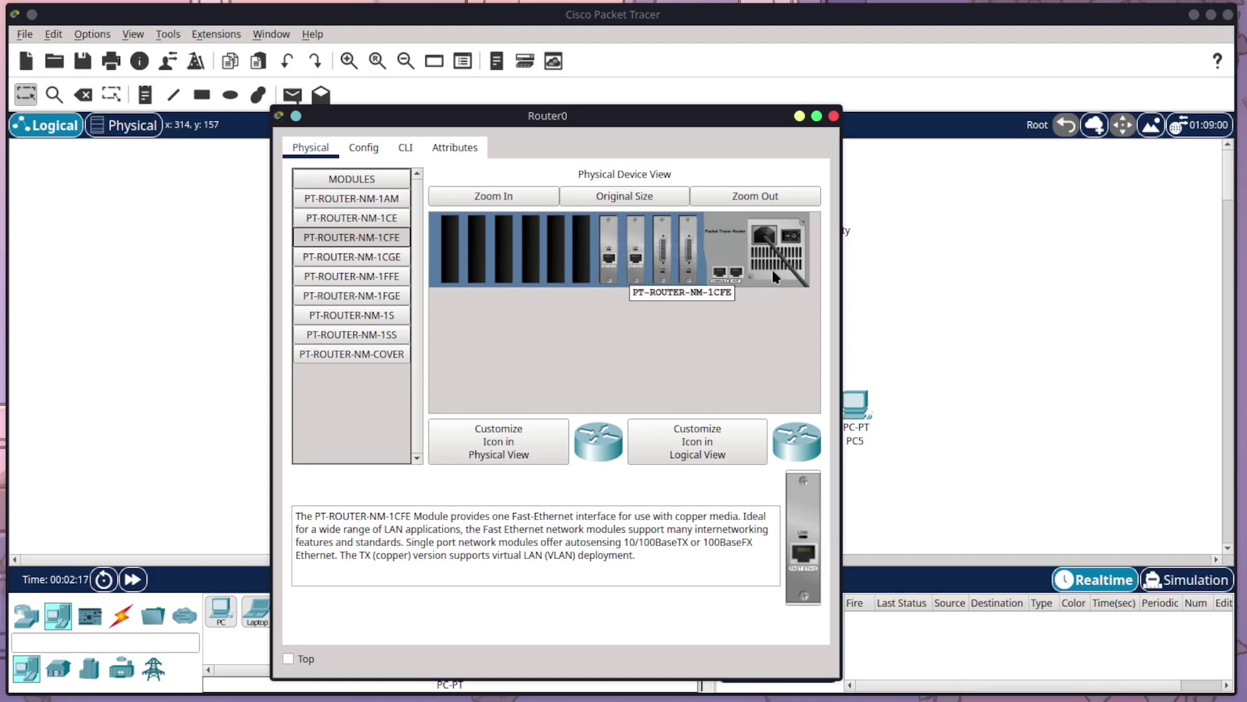
click(793, 235)
click(834, 116)
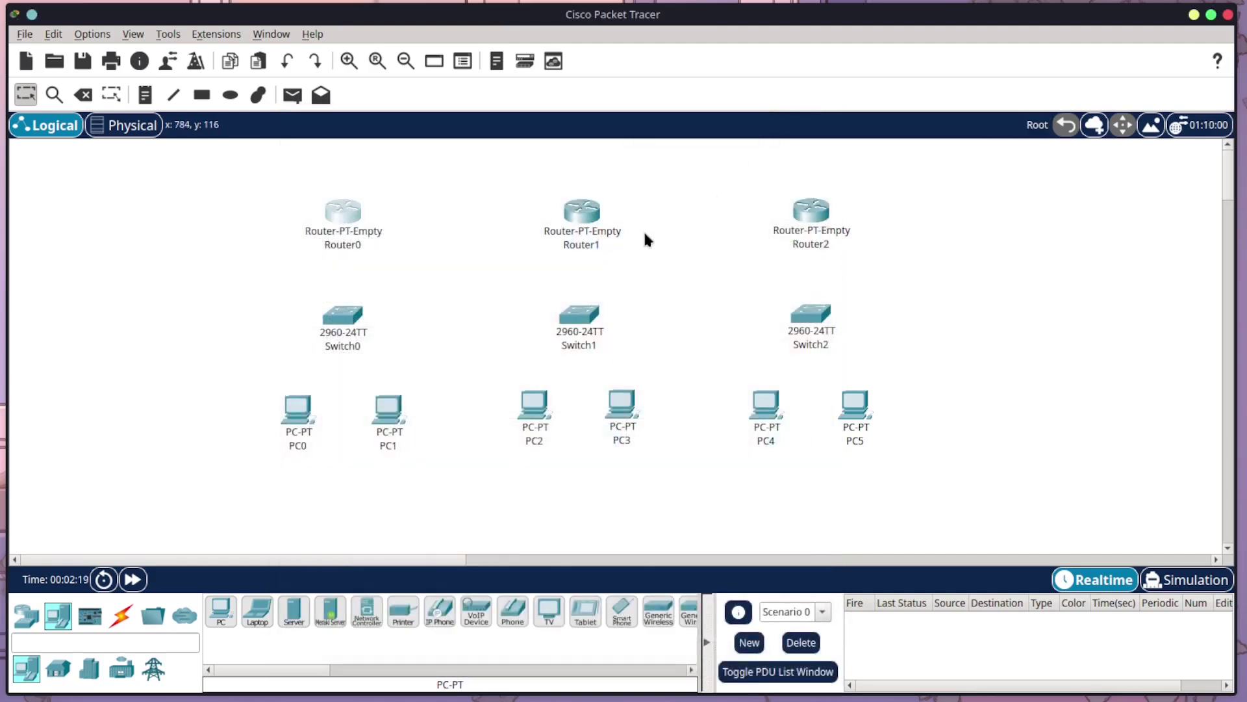
- Install two PT-ROUTER-NM-1S and two PT-ROUTER-NM-1CFE modules in Router1, switch its power back on and close its window
click(585, 214)
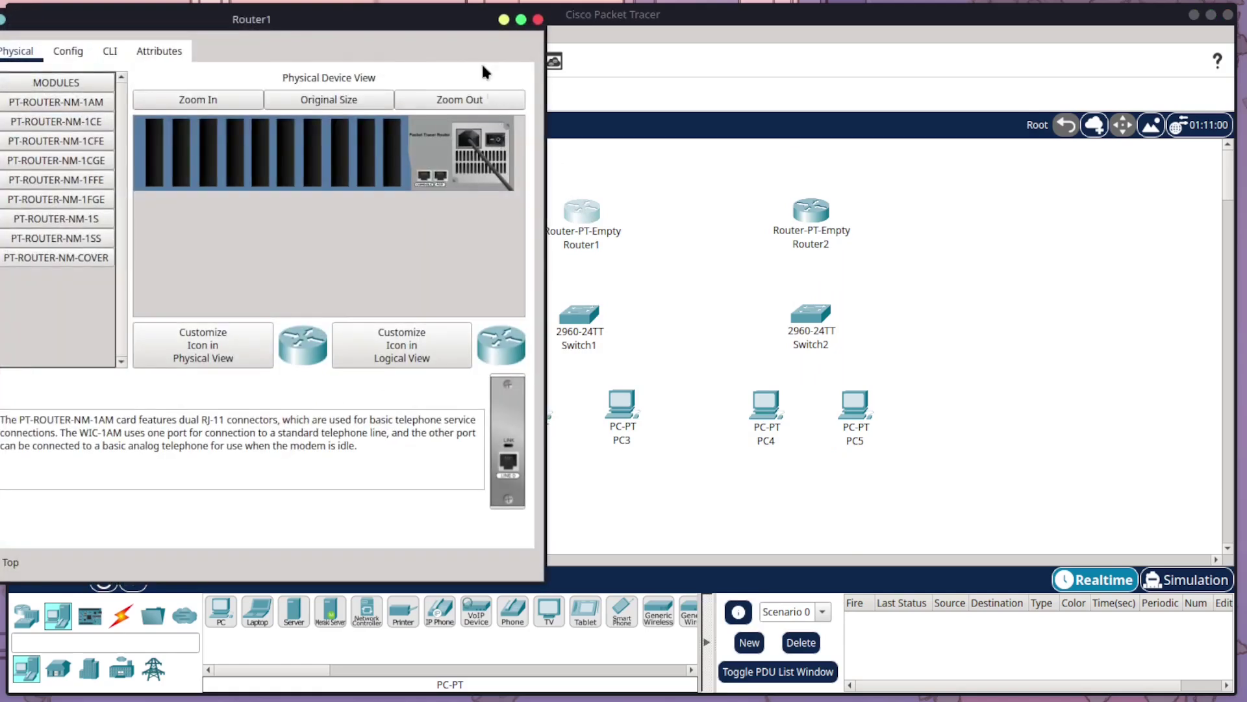
drag(481, 19, 703, 71)
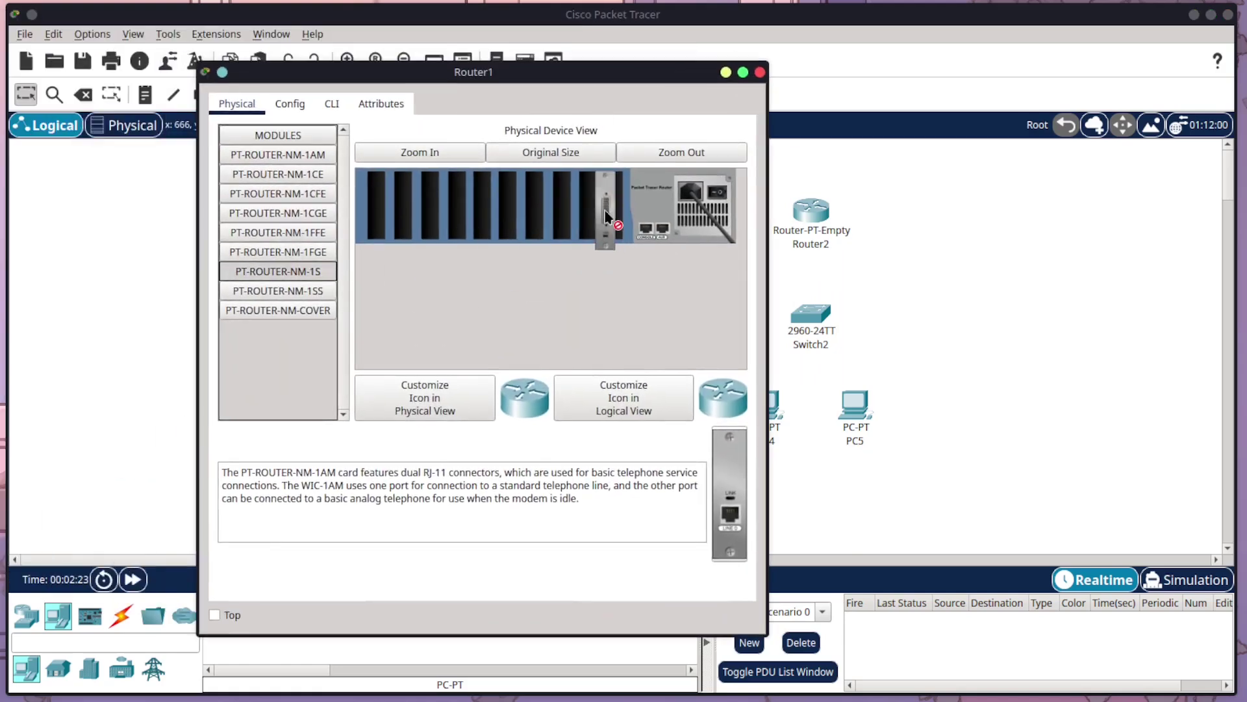
click(314, 270)
drag(315, 271, 578, 221)
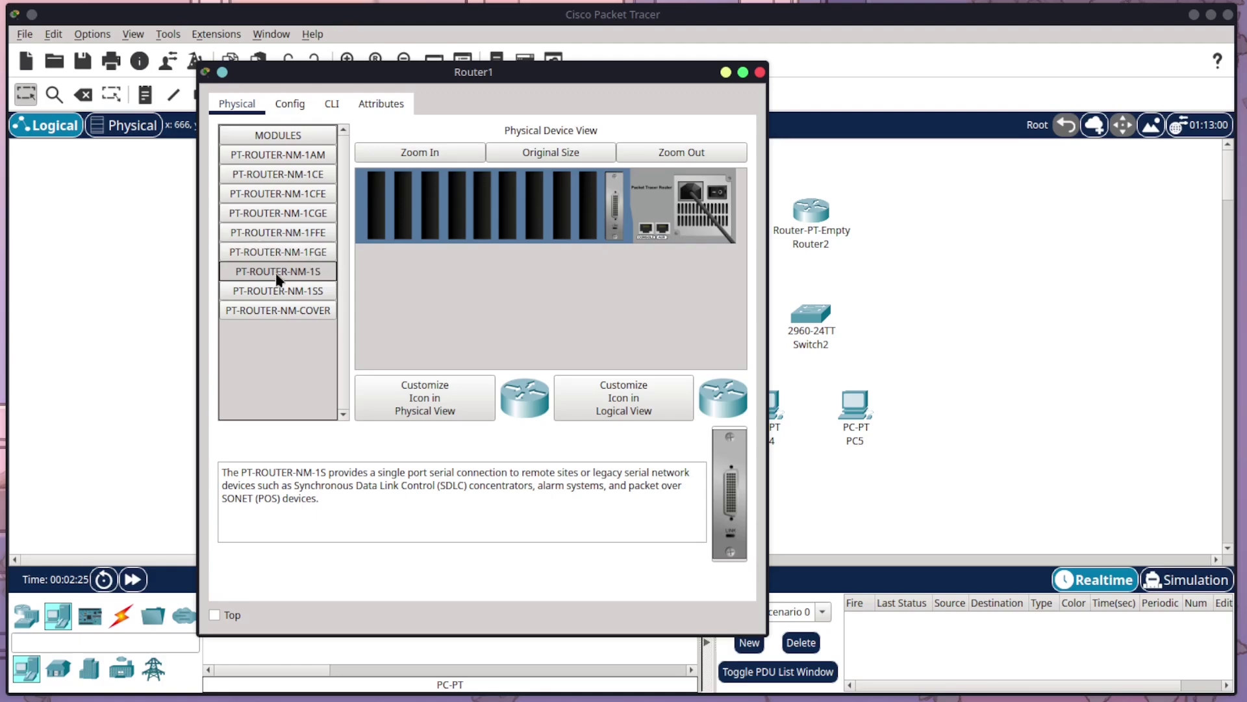
drag(279, 271, 588, 215)
drag(278, 193, 560, 221)
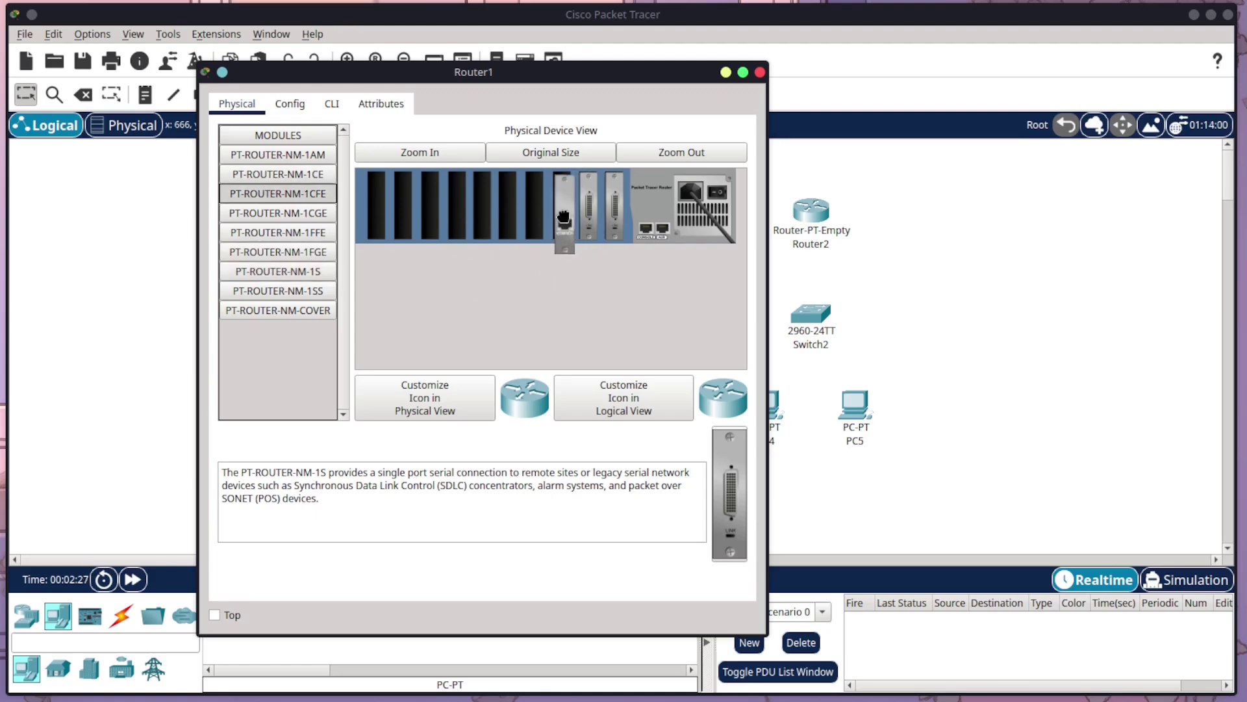
drag(310, 193, 546, 218)
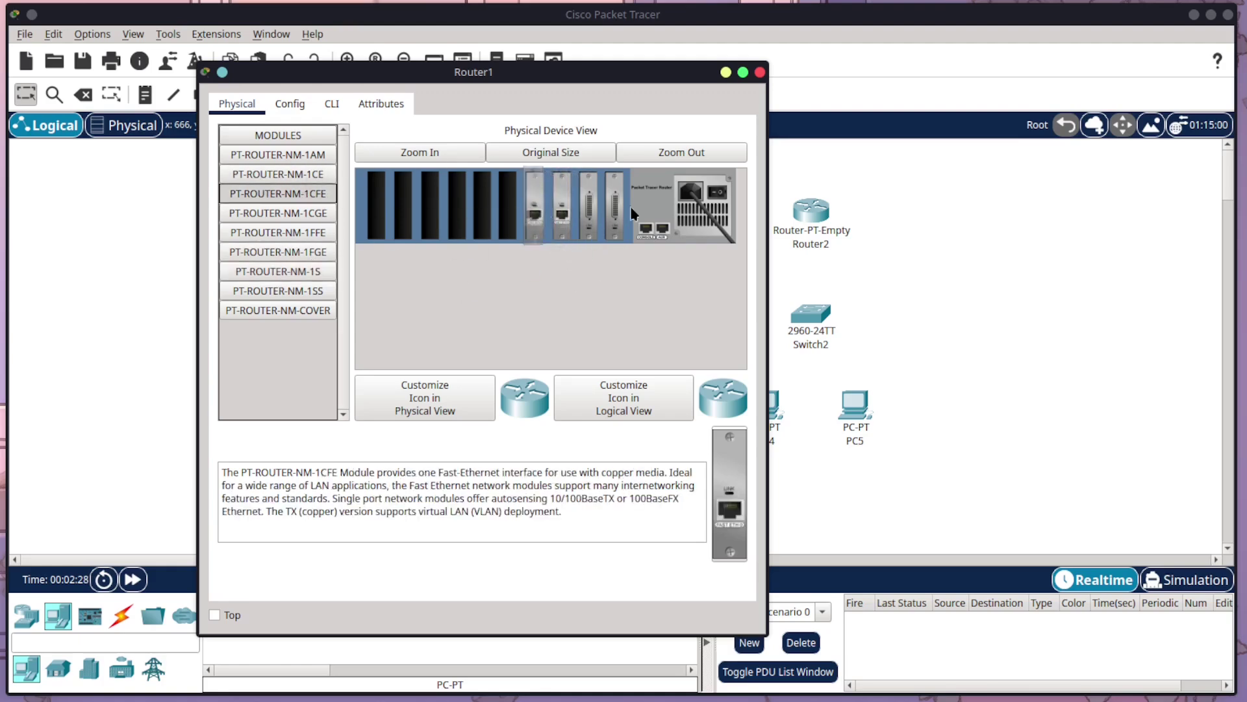
click(717, 195)
click(759, 72)
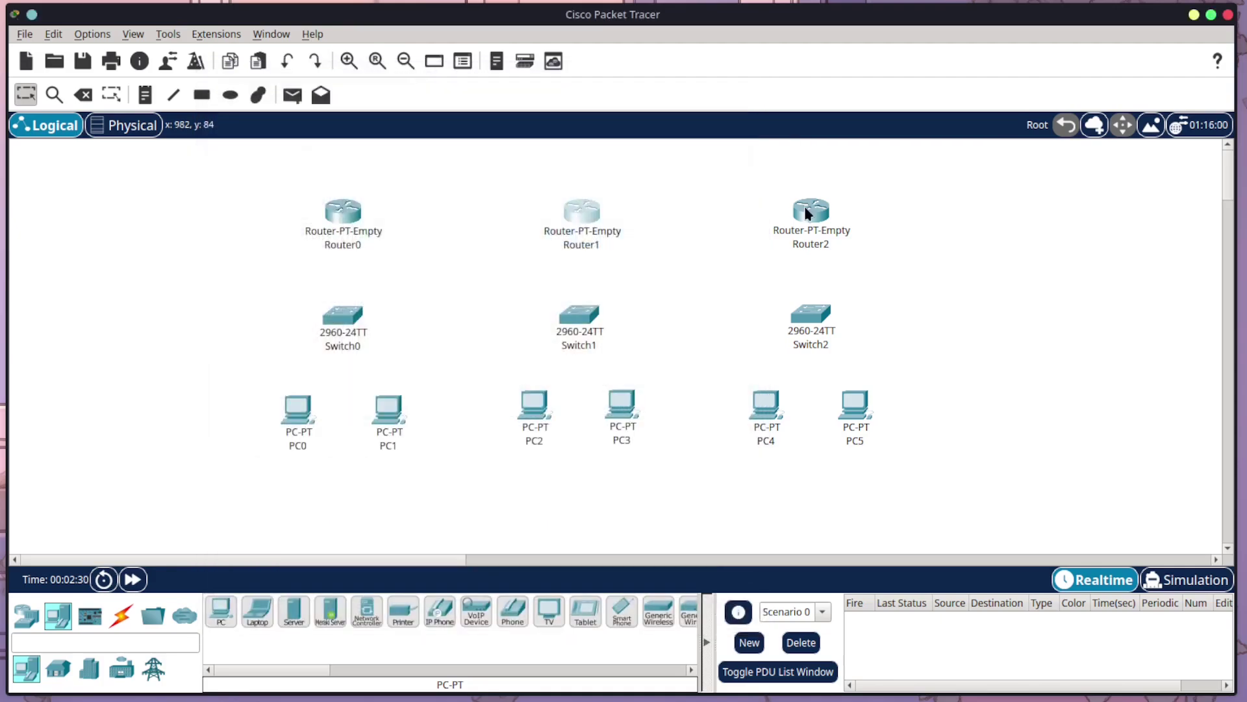
- Power off Router2 and install two PT-ROUTER-NM-1S serial modules in its rightmost free slots
click(810, 209)
drag(348, 42, 636, 104)
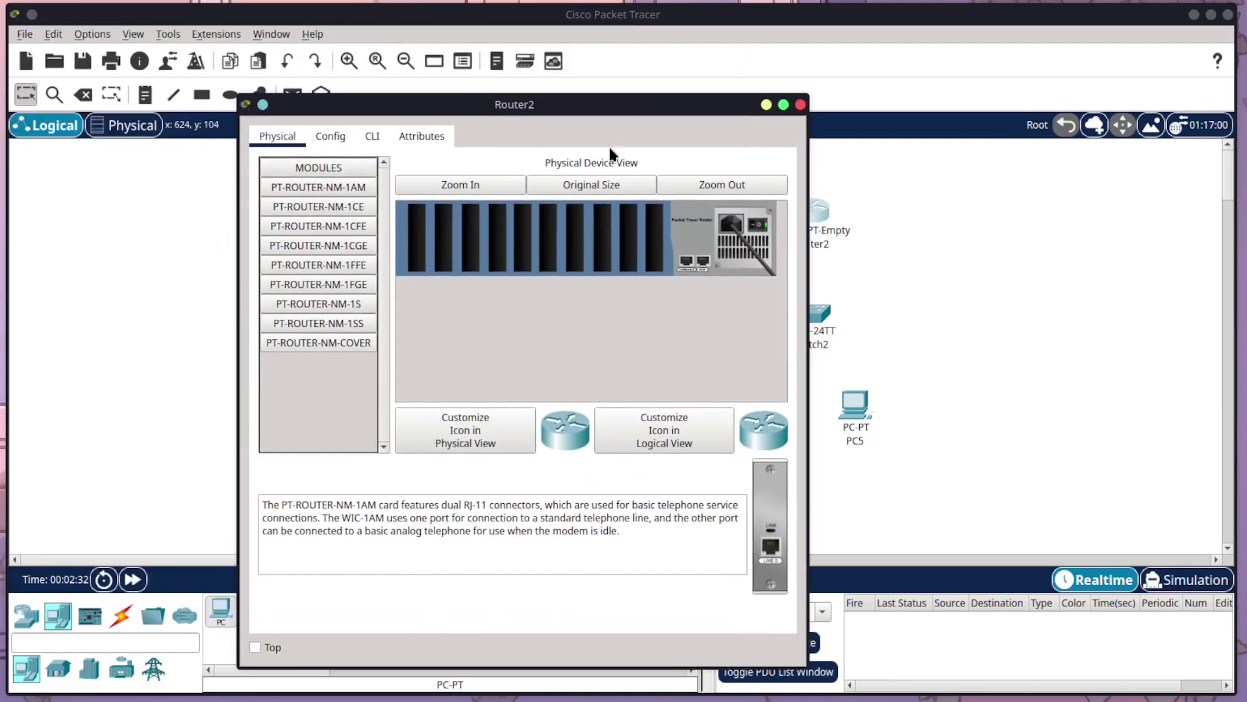
click(758, 225)
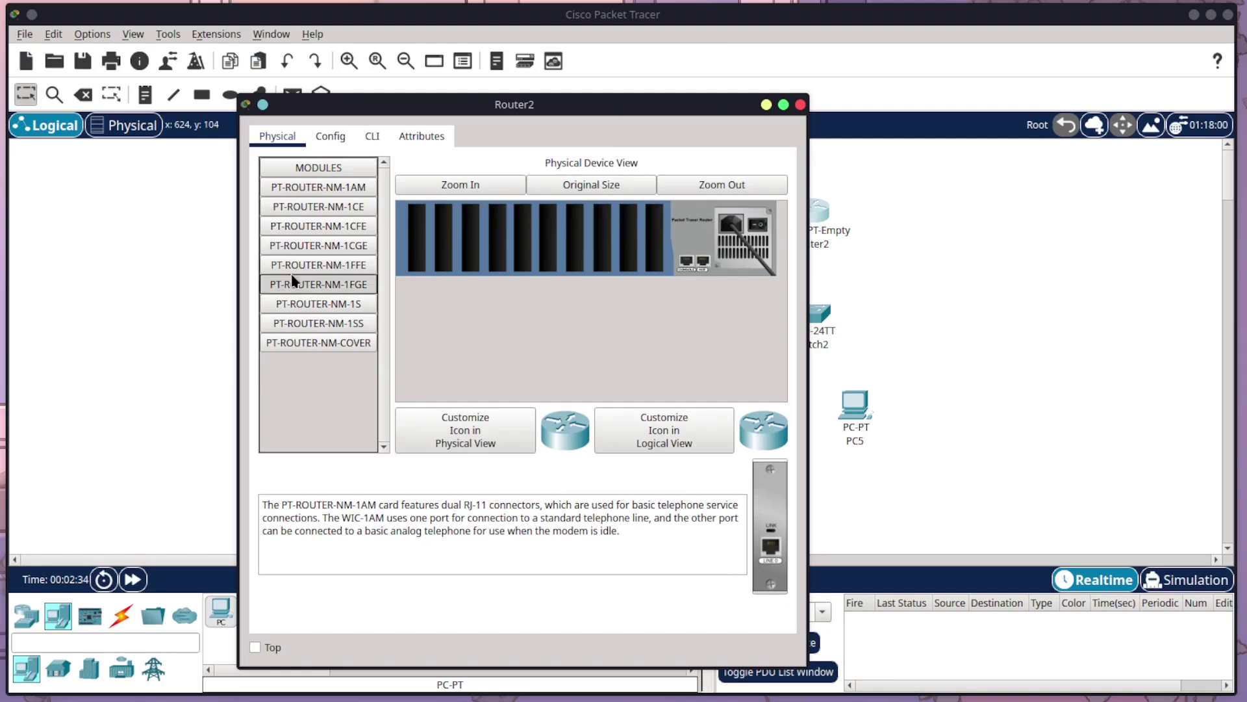
drag(318, 303, 654, 242)
drag(318, 303, 629, 240)
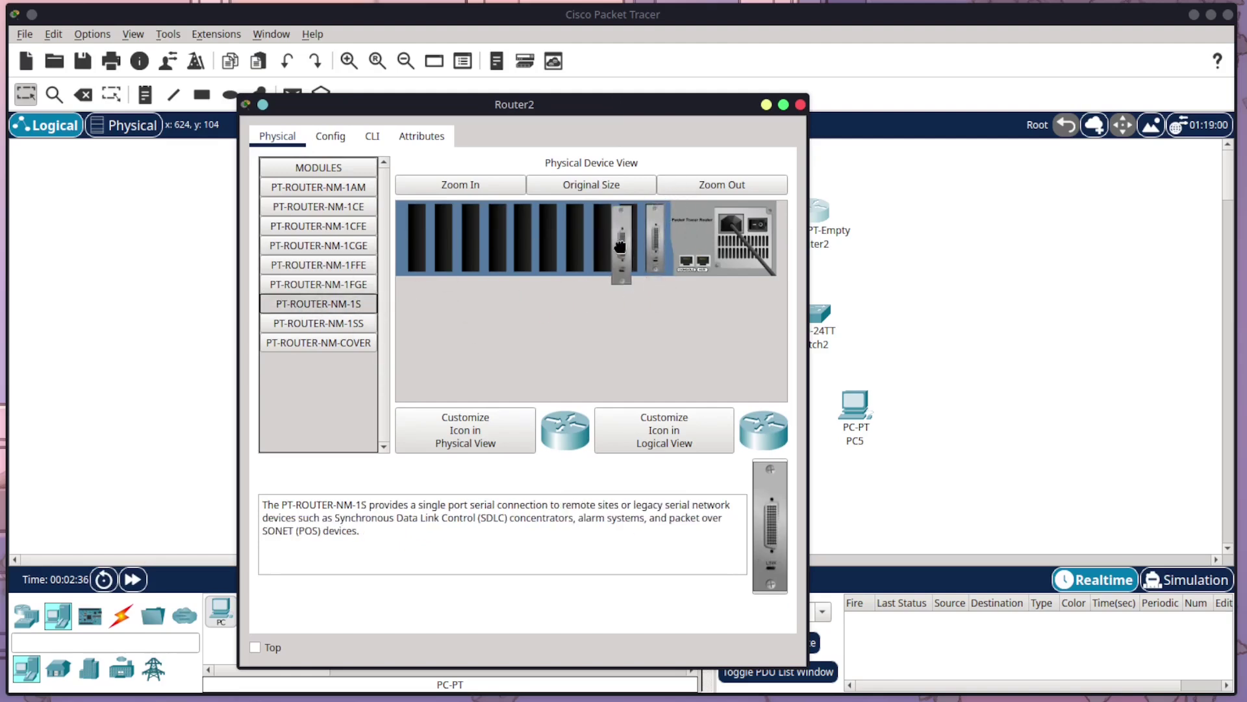
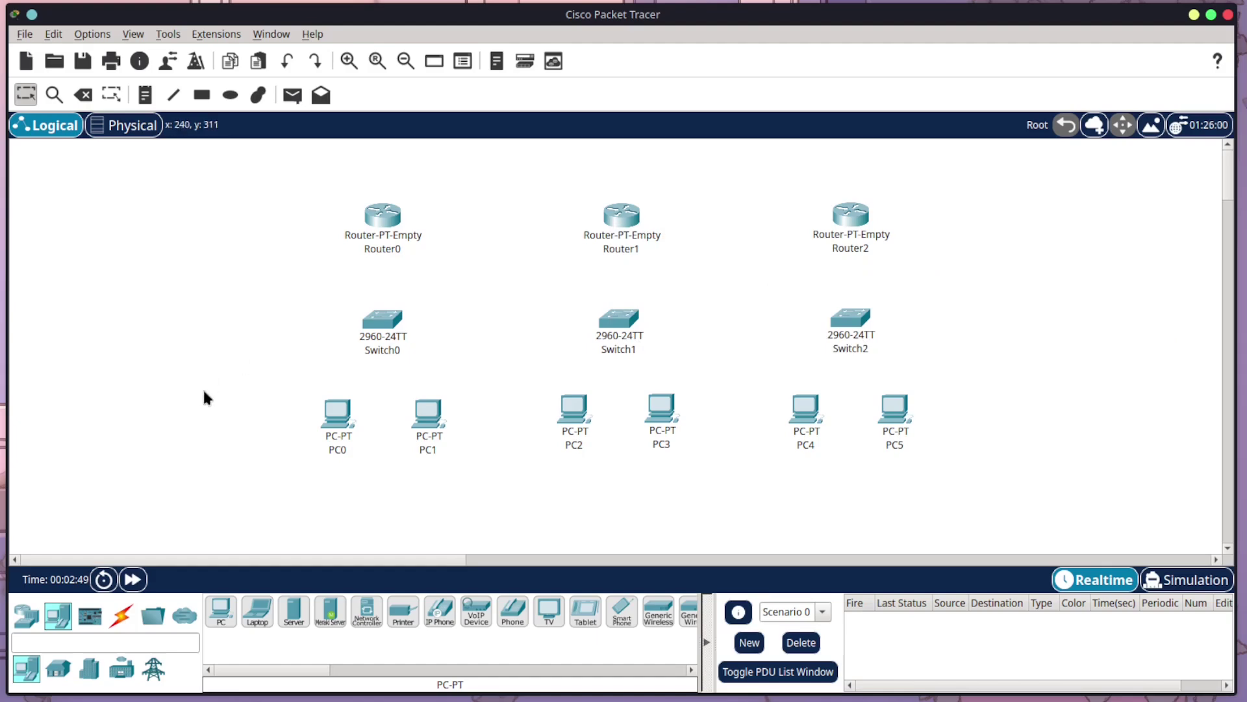
- Connect PC0's FastEthernet0 port to Switch0's FastEthernet0/1 port with a copper straight-through cable
click(130, 614)
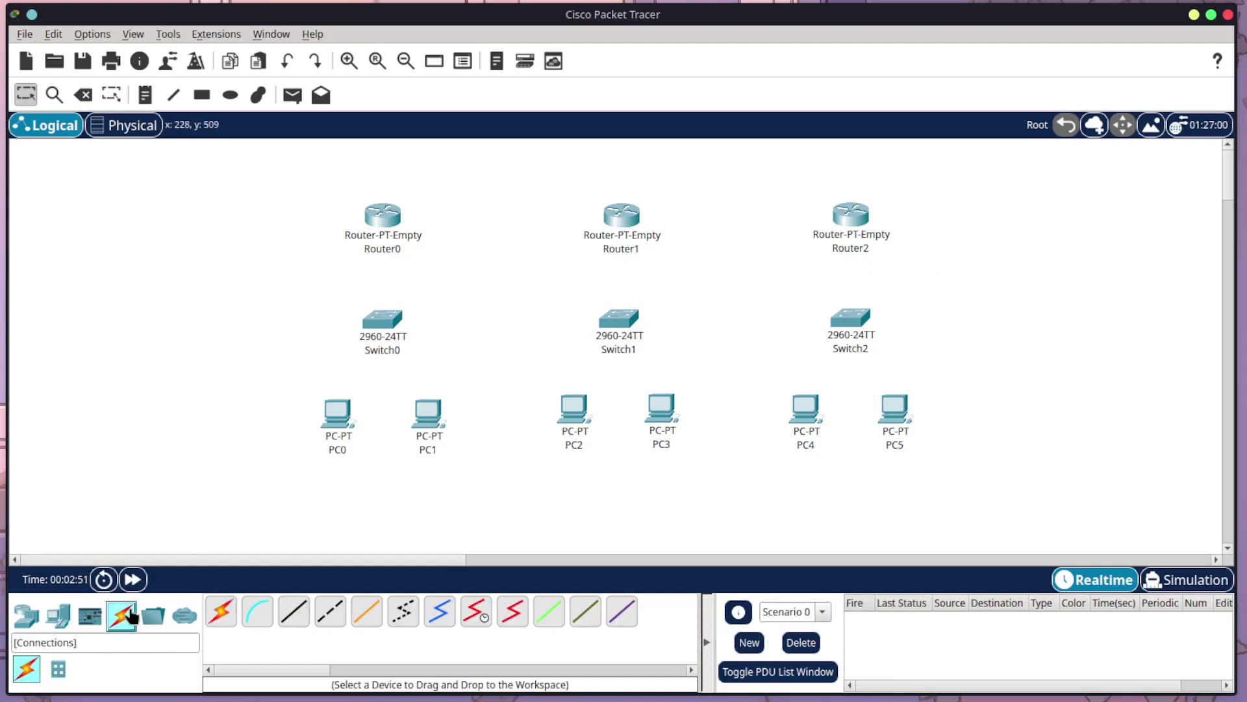
click(294, 611)
click(335, 423)
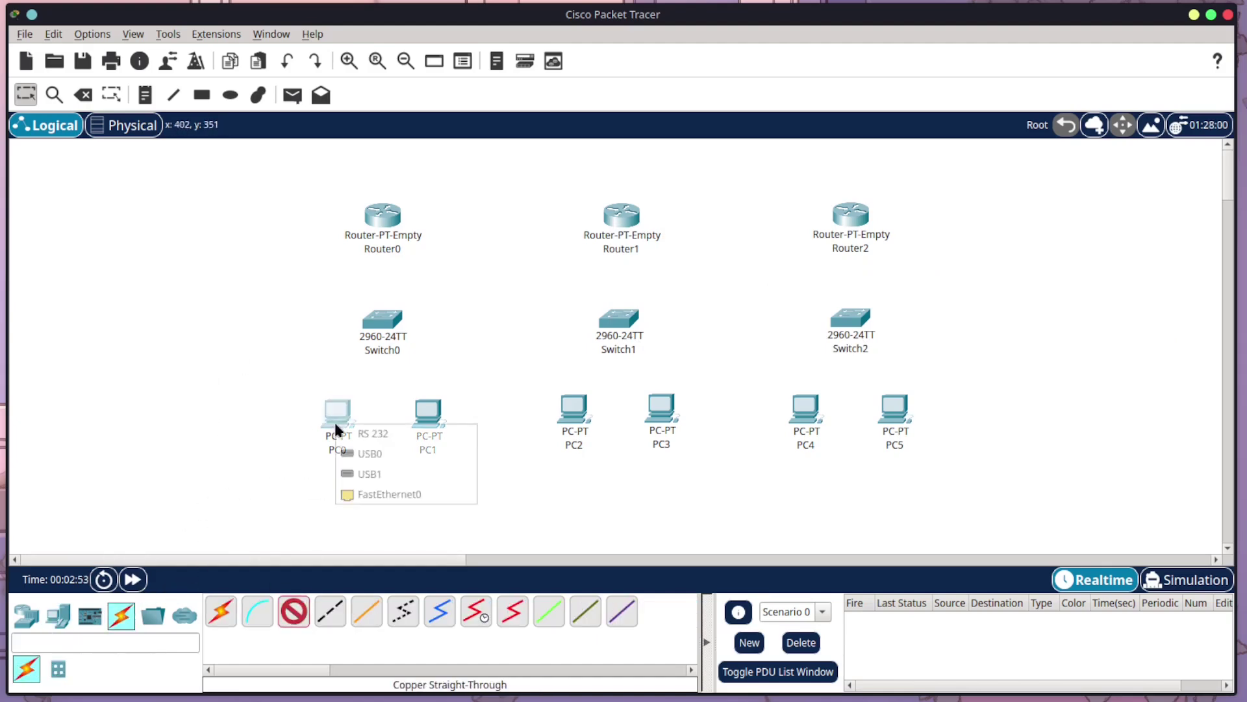
click(390, 493)
click(382, 319)
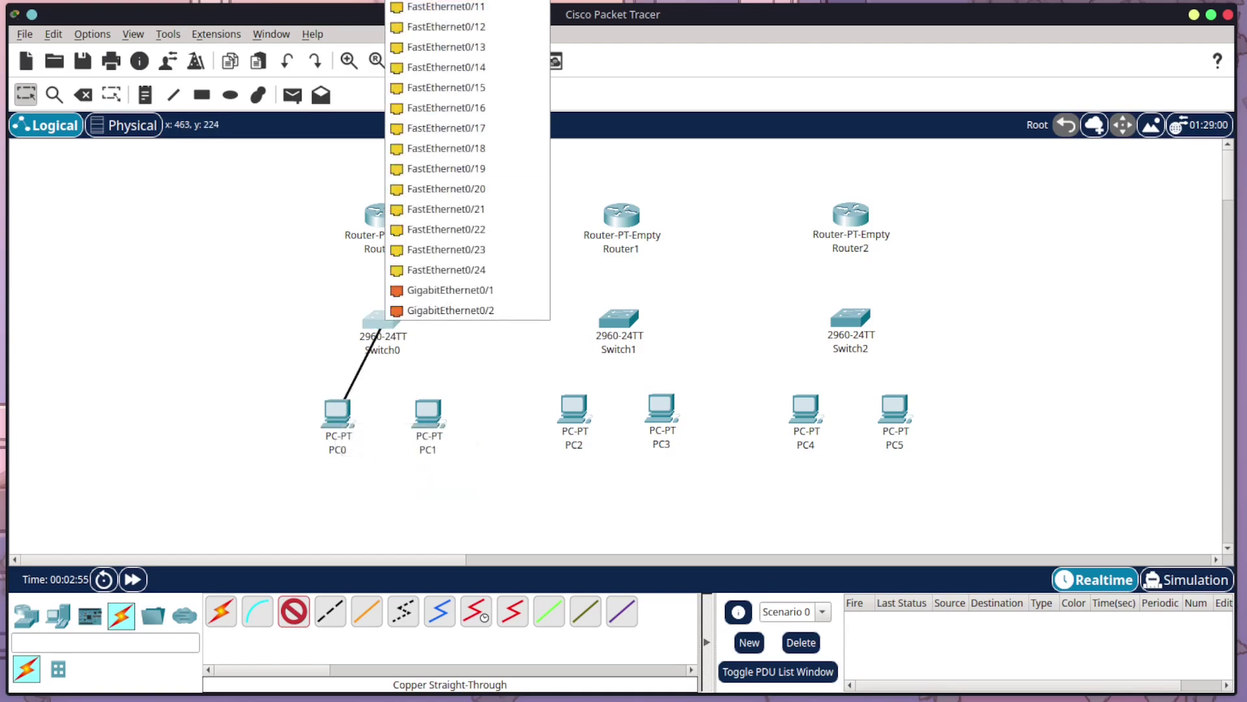
click(446, 7)
- Connect PC1's FastEthernet0 port to Switch0's FastEthernet0/2 port with a copper straight-through cable
click(295, 609)
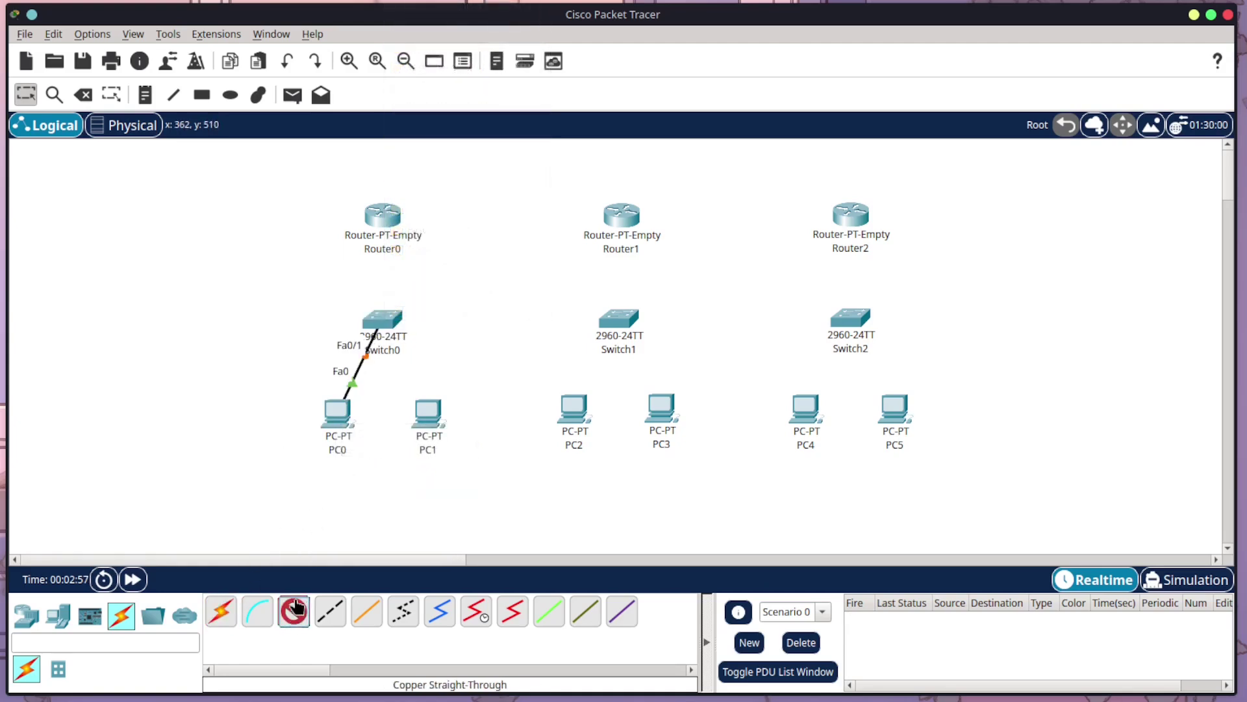
click(428, 412)
click(480, 473)
click(389, 321)
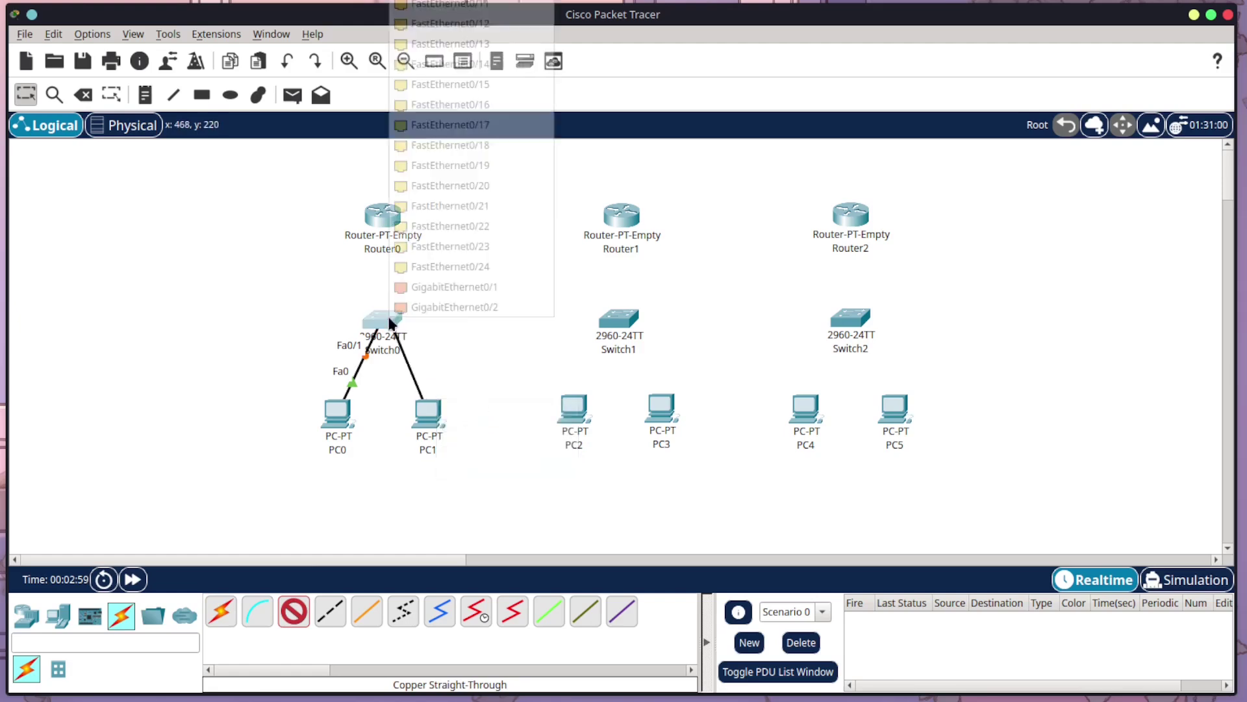
click(448, 7)
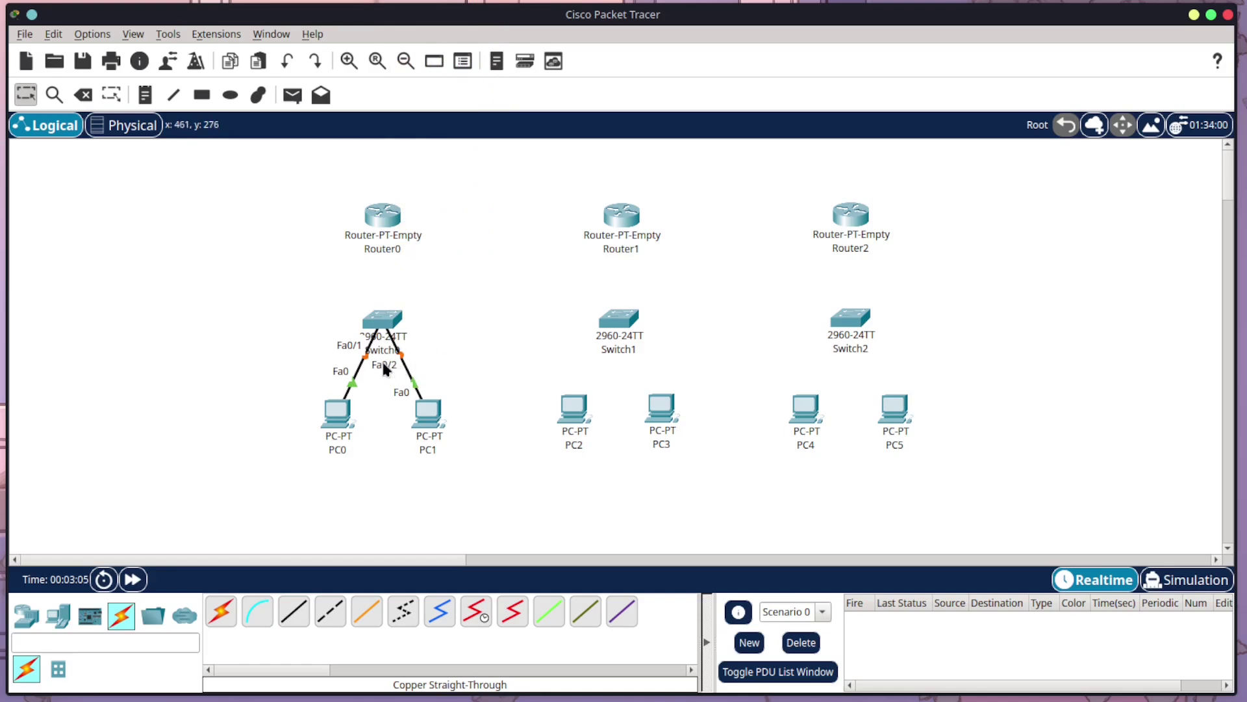
- Connect PC2's FastEthernet0 port to Switch1's FastEthernet0/1 port with a copper straight-through cable
click(293, 611)
click(565, 404)
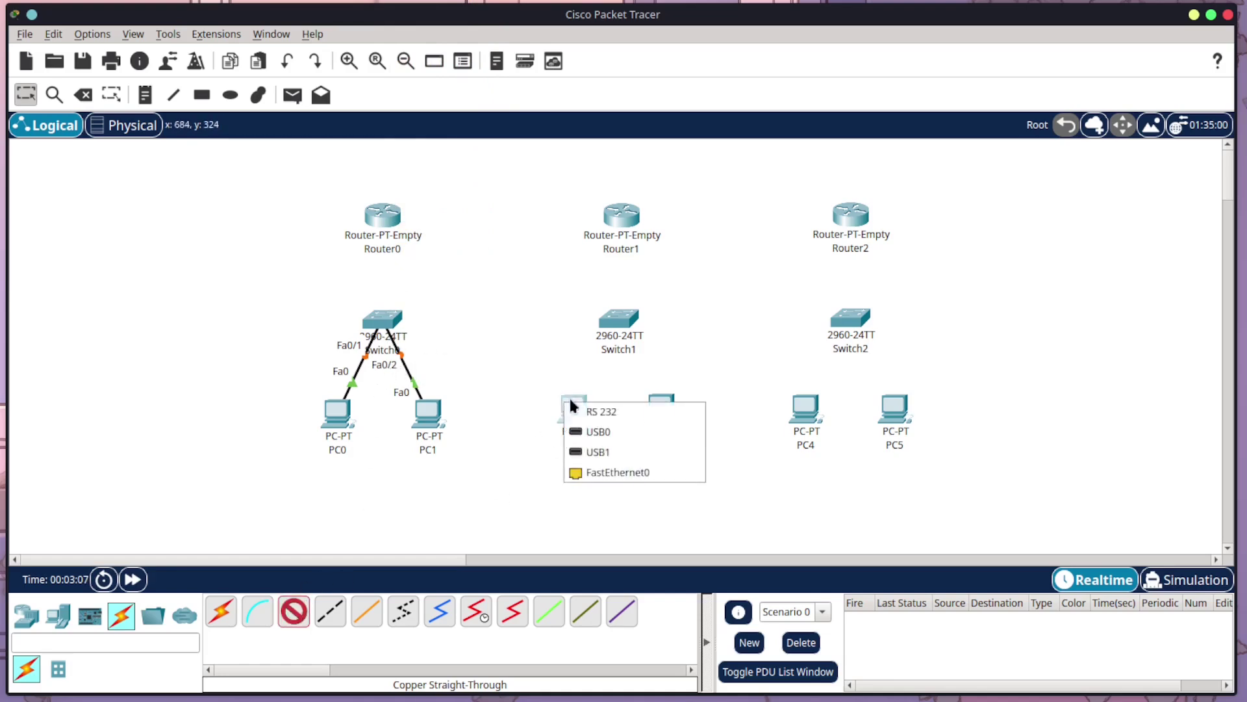
click(591, 472)
click(617, 314)
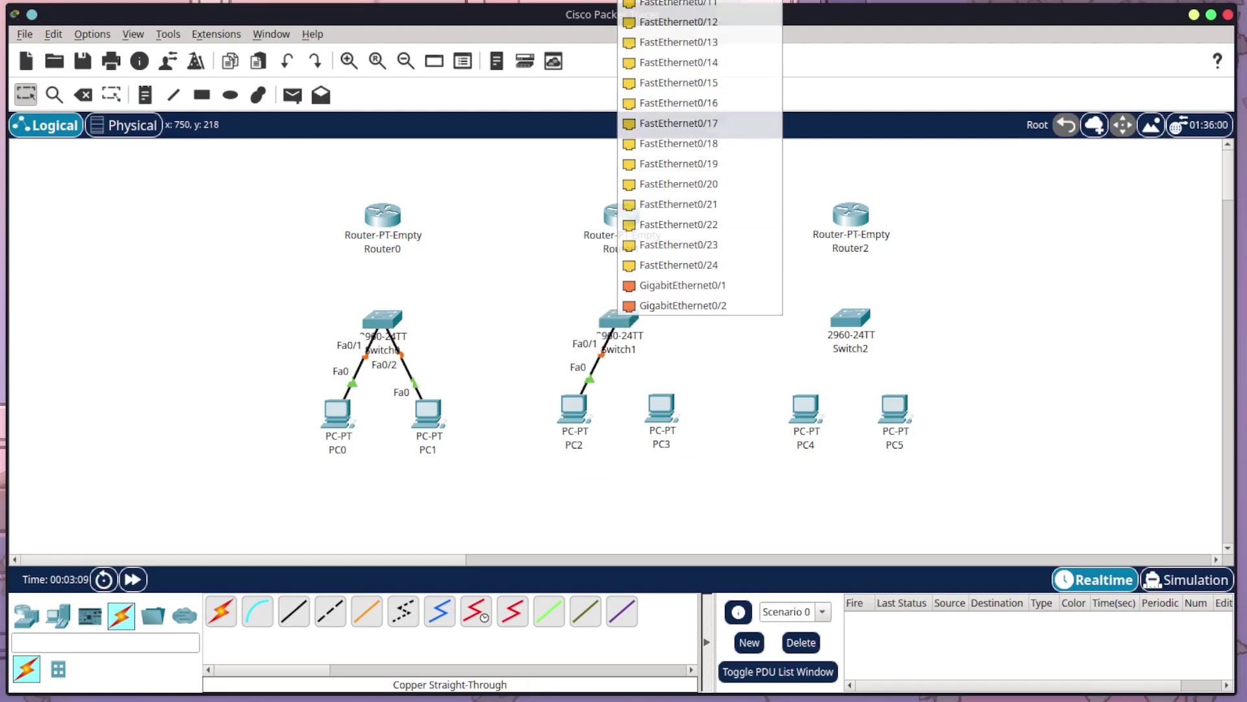
click(698, 123)
- Connect PC3's FastEthernet0 port to Switch1's FastEthernet0/2 port with a copper straight-through cable
click(294, 610)
click(659, 408)
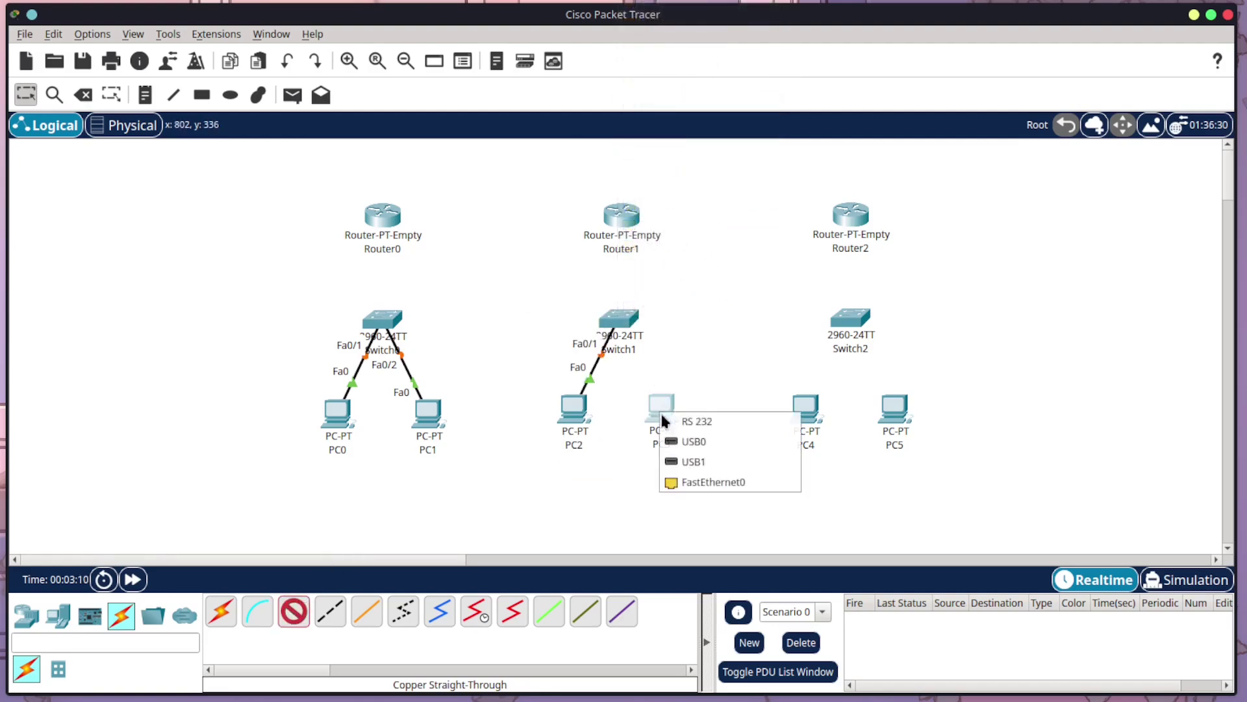
click(696, 482)
click(648, 339)
click(669, 155)
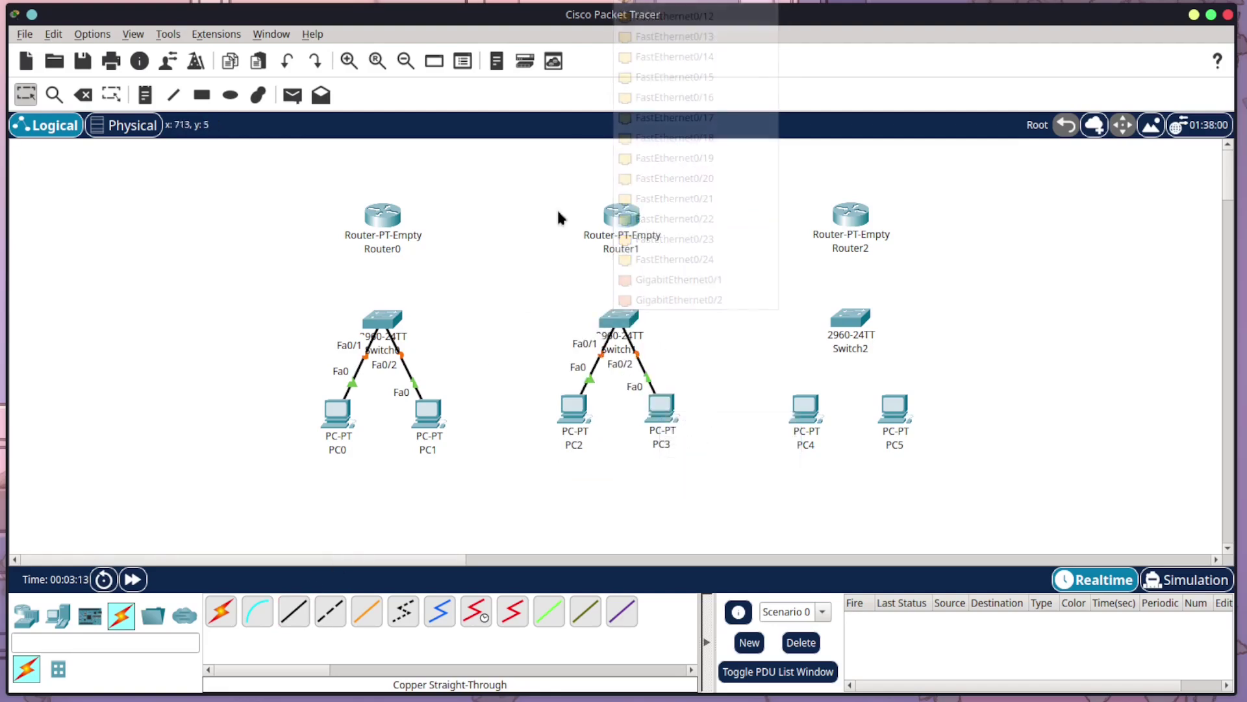
- Connect PC4's FastEthernet0 port to Switch2's FastEthernet0/1 port with a copper straight-through cable
click(305, 609)
click(801, 406)
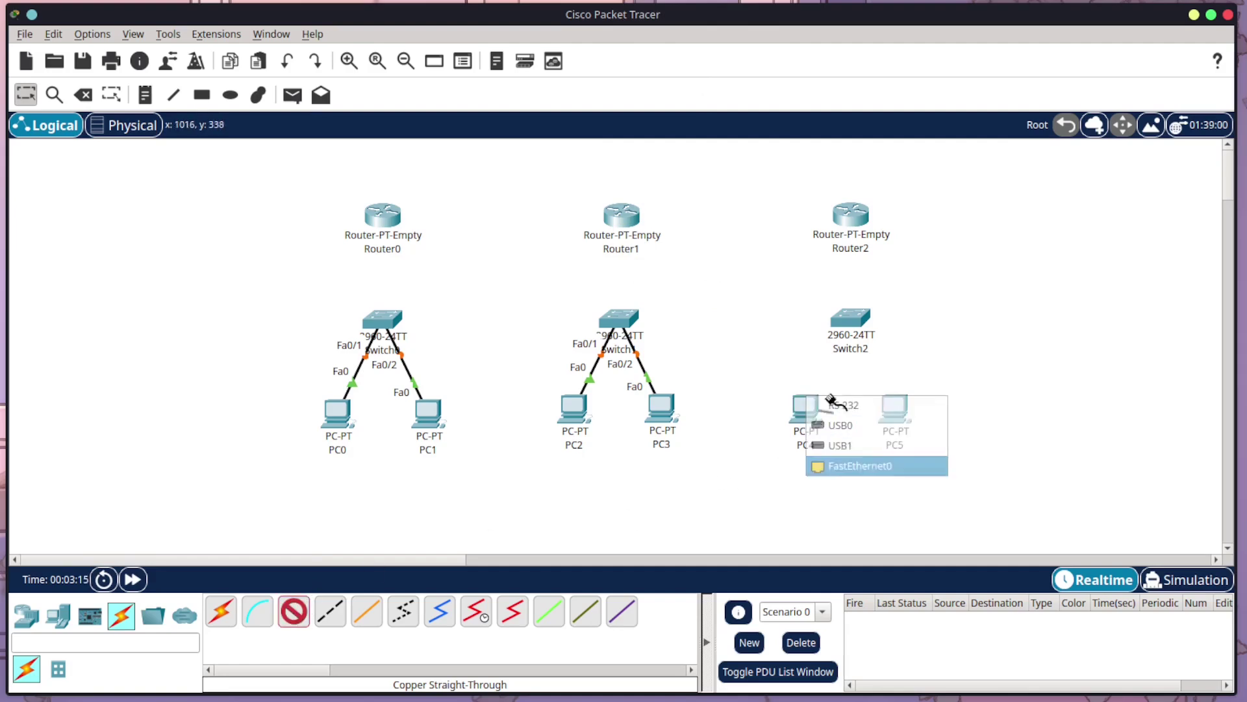
click(844, 465)
click(848, 315)
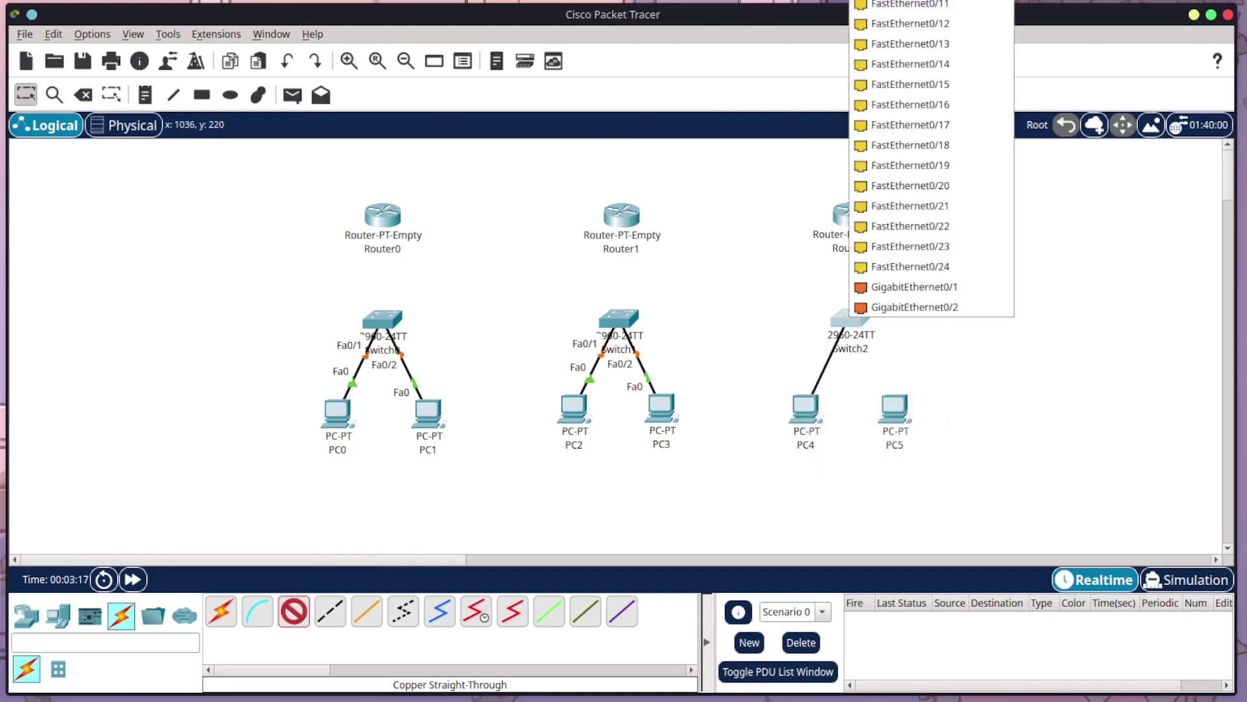
click(909, 13)
- Connect PC5's FastEthernet0 port to Switch2's FastEthernet0/2 port with a copper straight-through cable
click(294, 610)
click(894, 409)
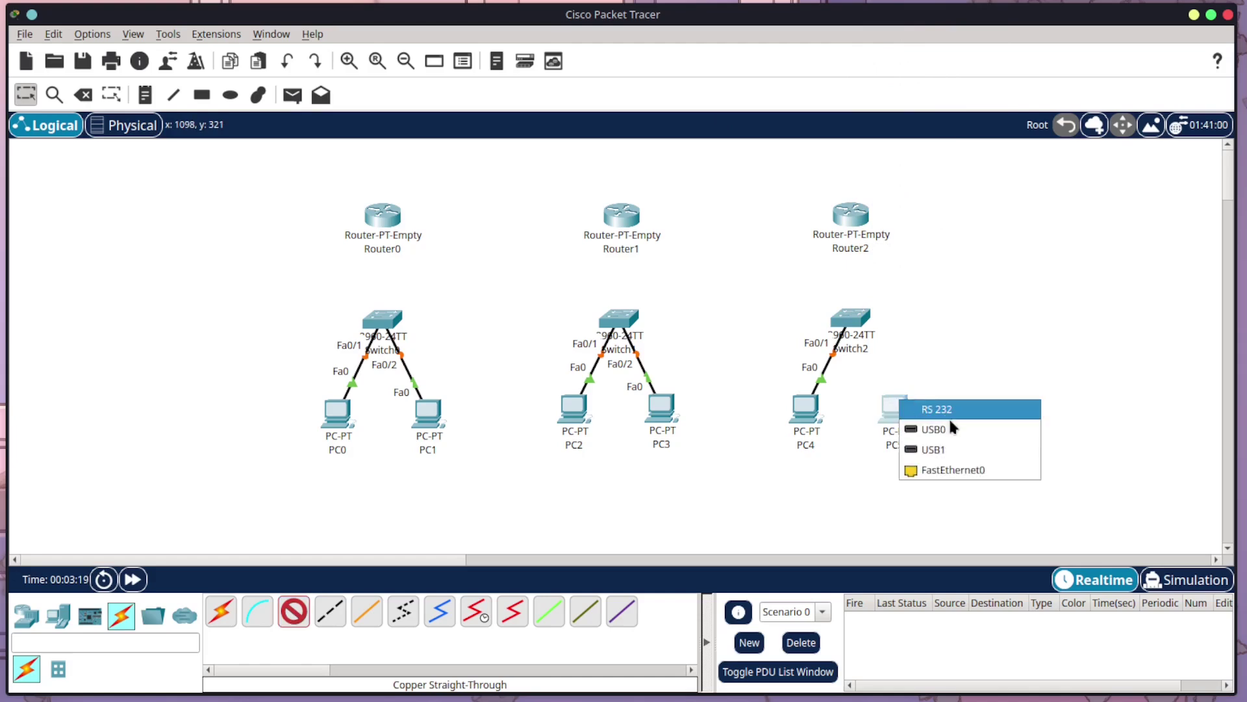
click(935, 465)
click(847, 315)
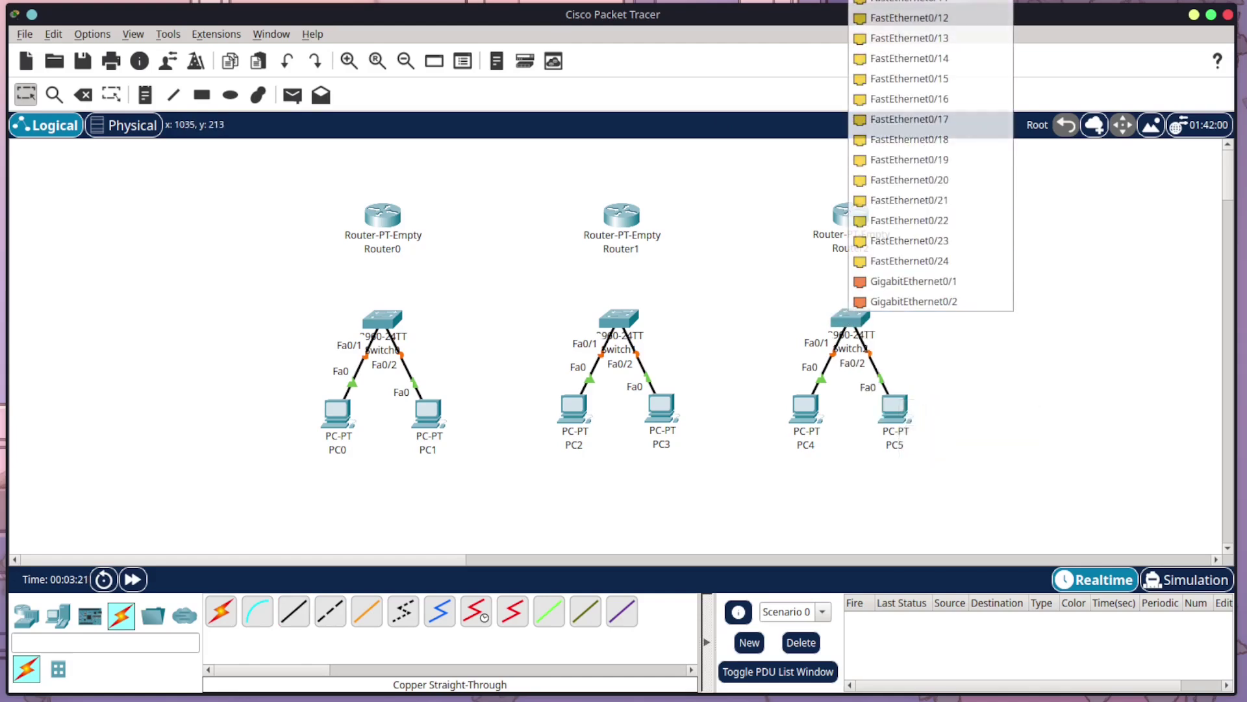
click(873, 120)
- Connect Switch0's FastEthernet0/24 port to Router0's FastEthernet2/0 port with a copper straight-through cable
click(293, 611)
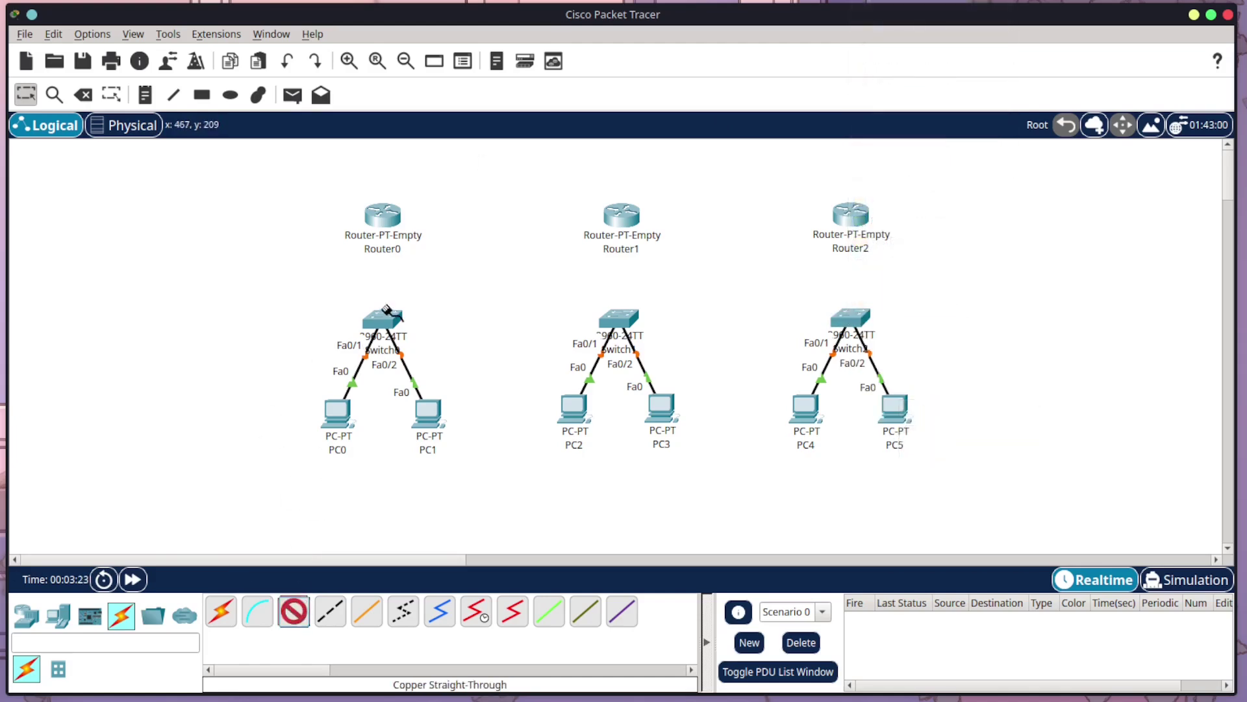
click(388, 316)
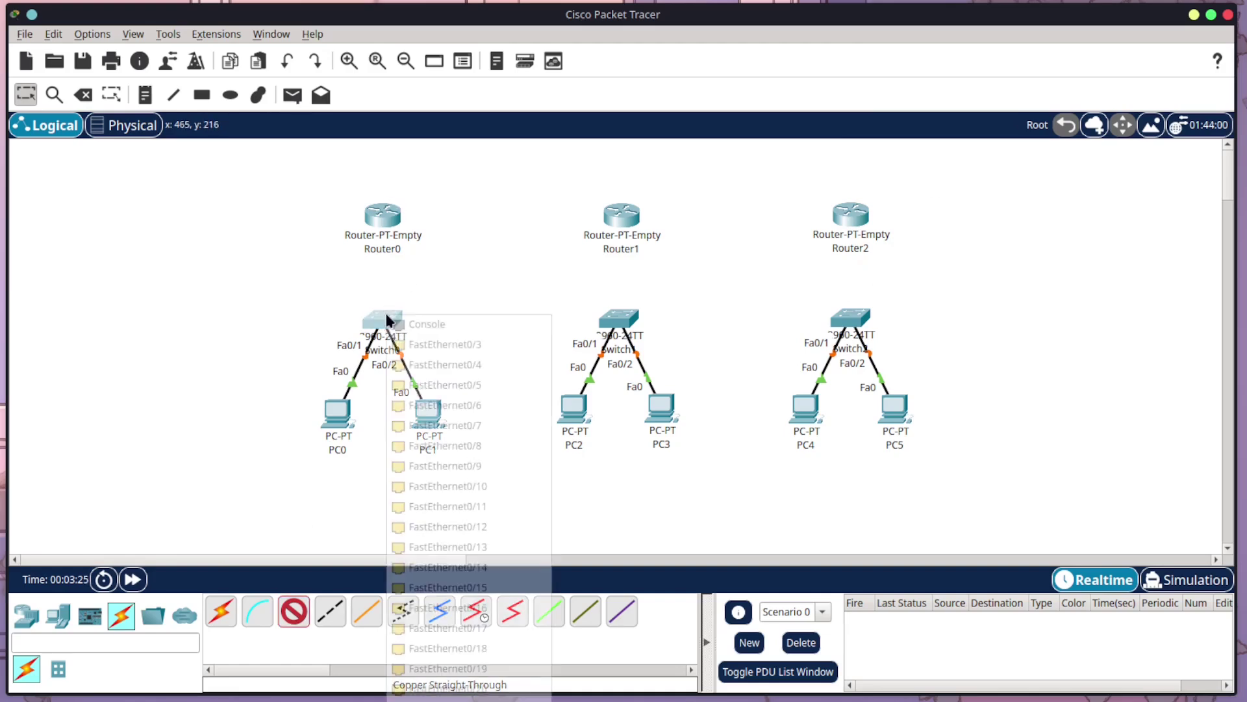
click(478, 506)
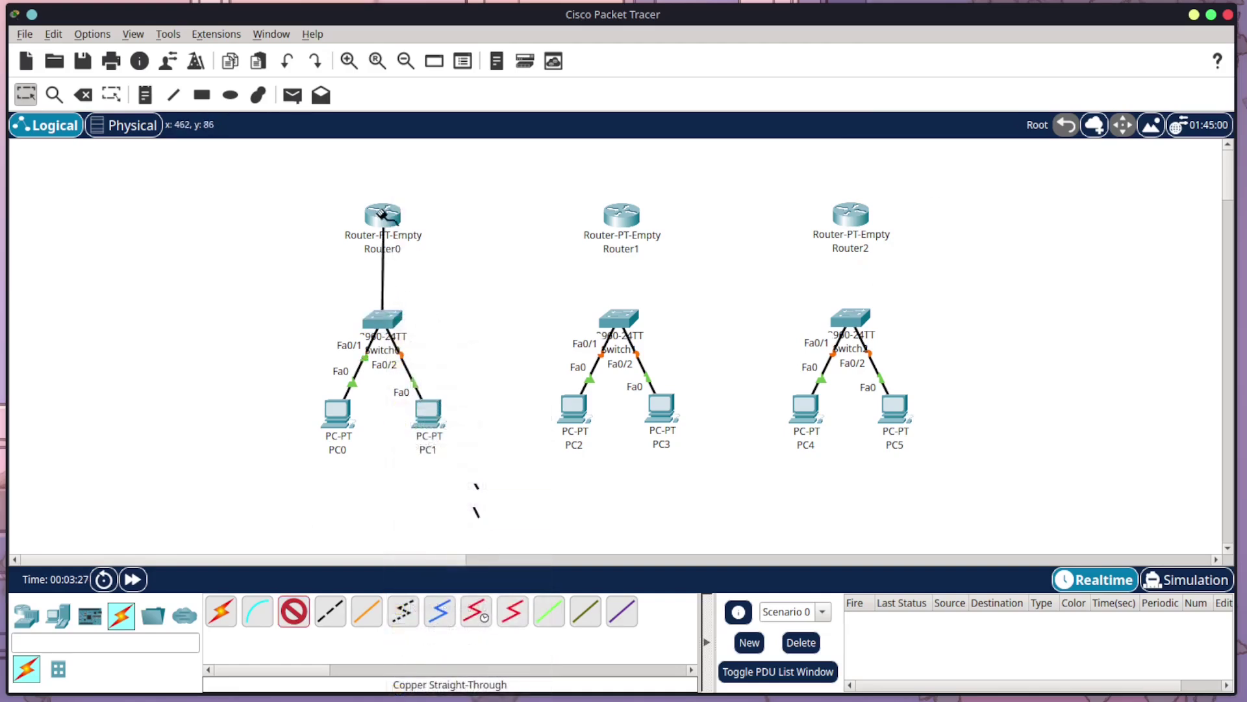
click(380, 233)
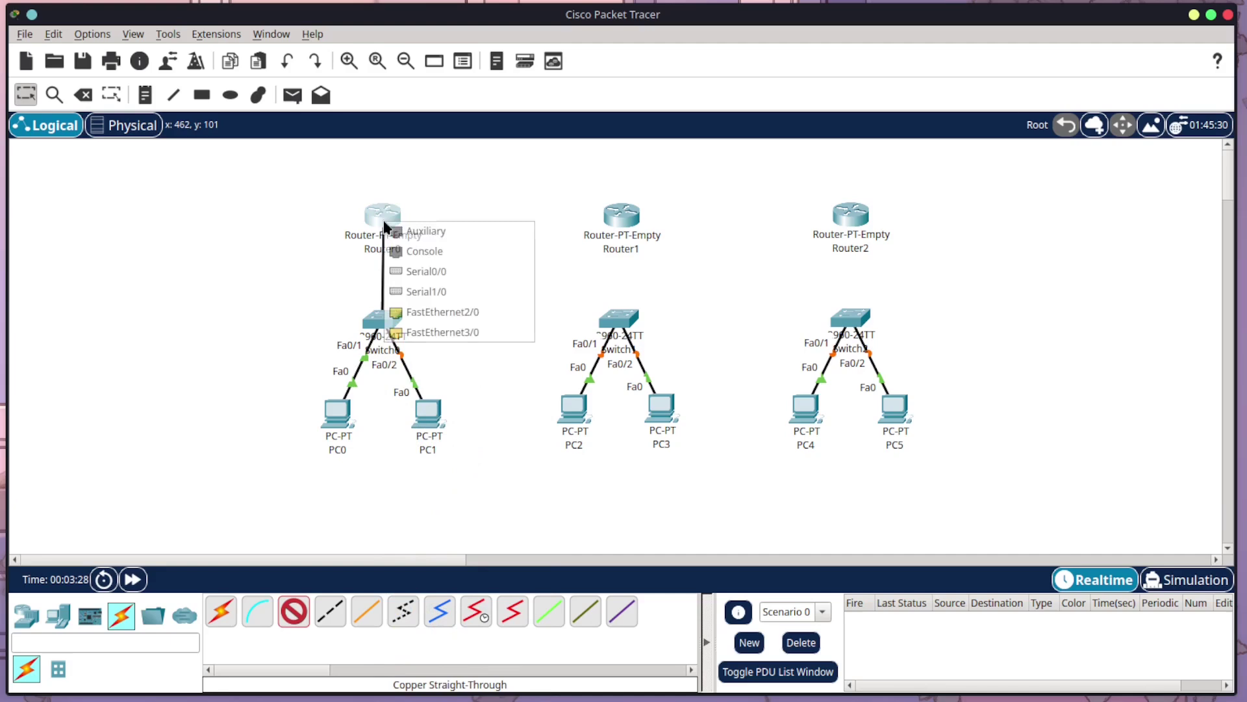
click(419, 310)
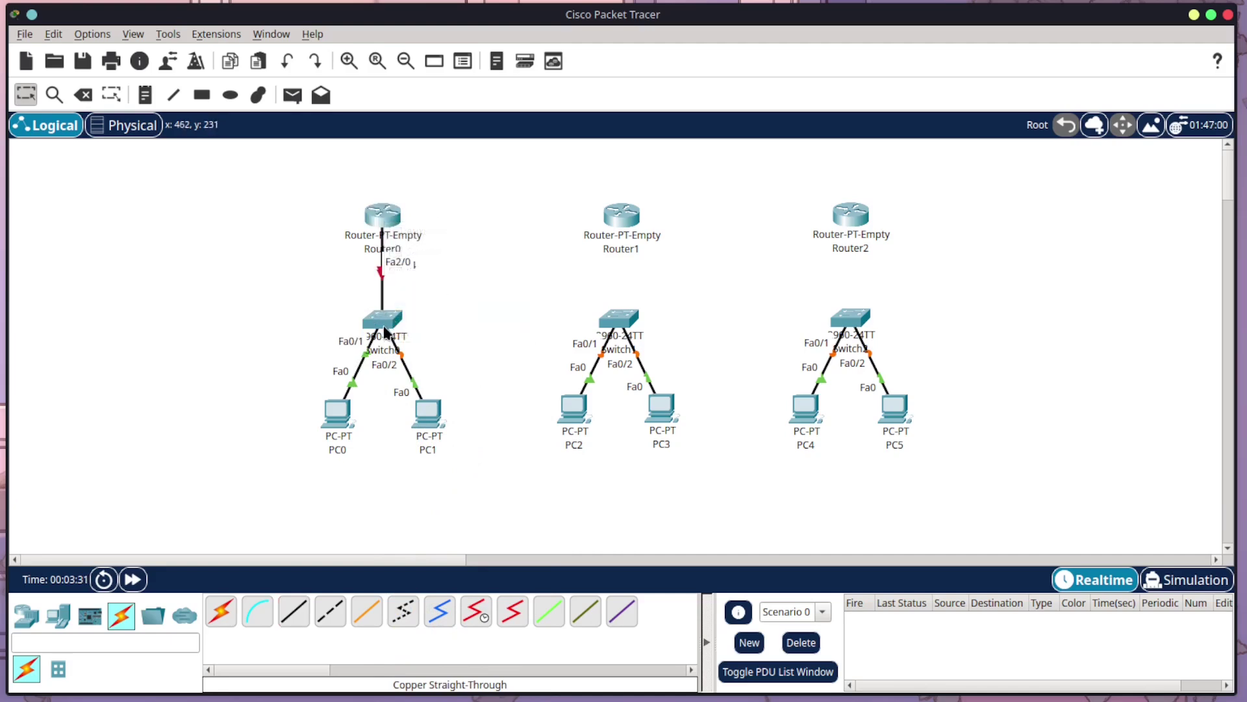
- Move Router0, Router1 and Router2 slightly upward, keeping them in one row above their switches
drag(397, 240, 397, 220)
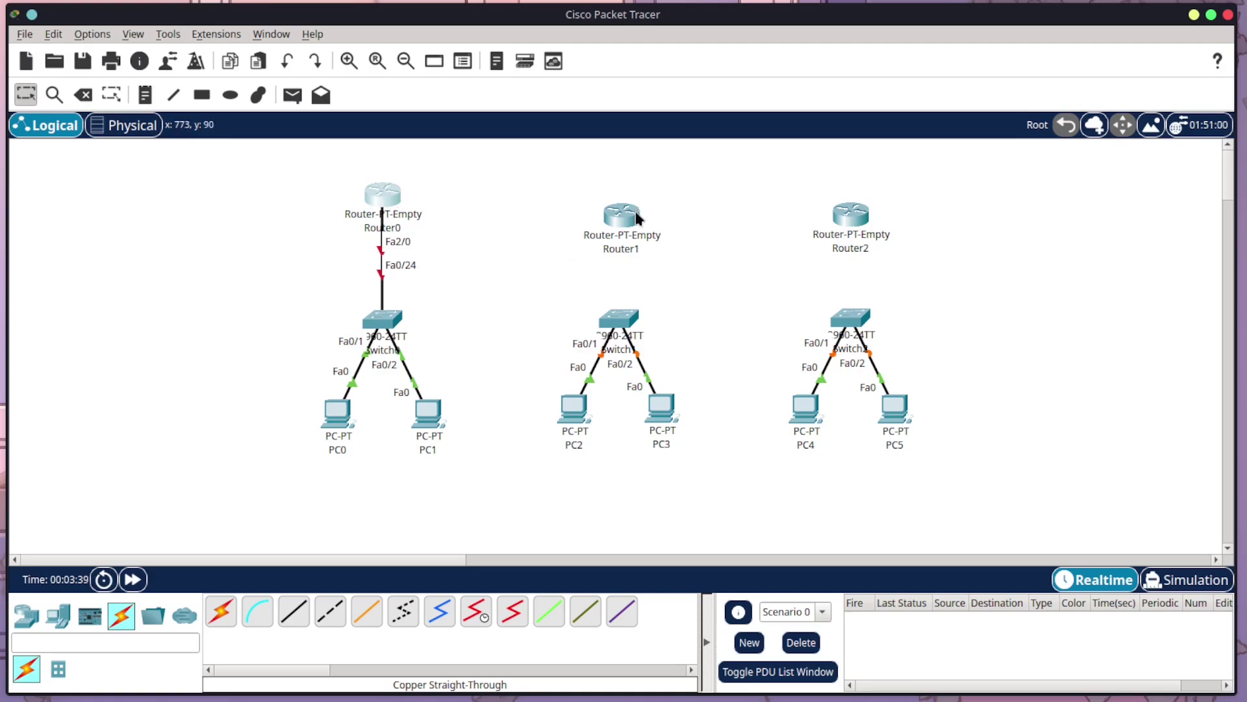
mouse_move(636, 212)
mouse_down()
mouse_move(628, 183)
mouse_move(633, 195)
mouse_up()
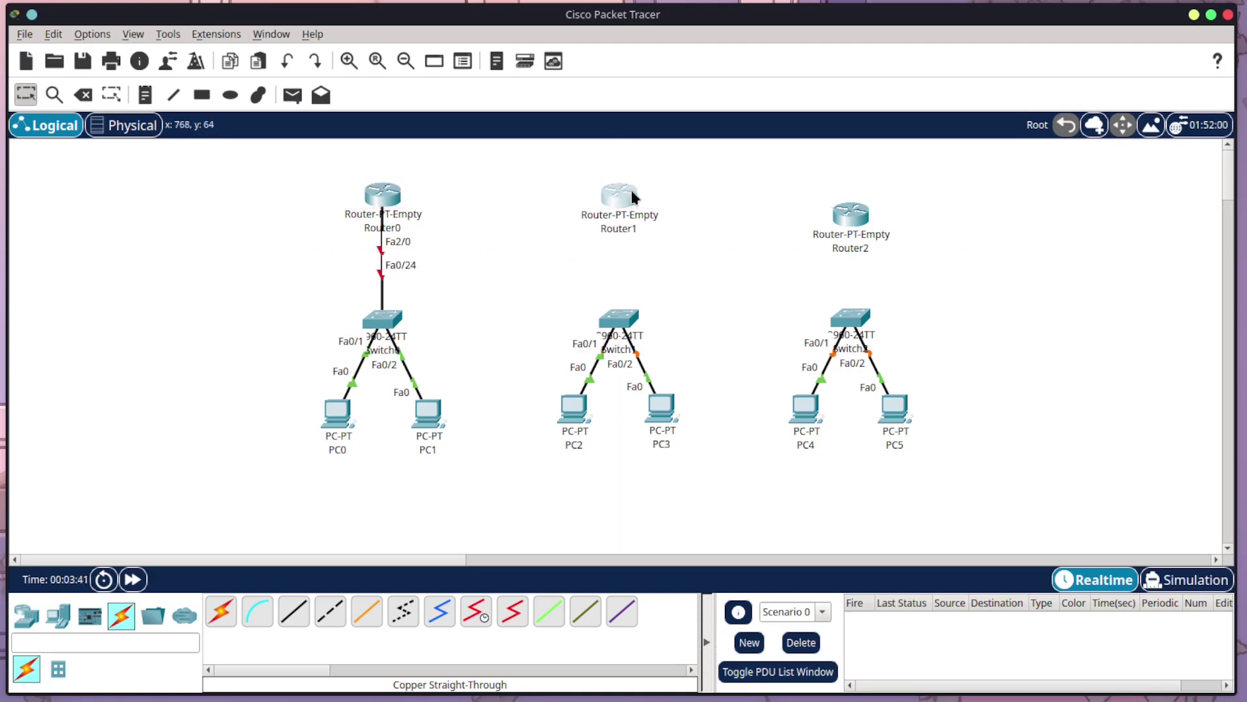
drag(851, 218, 853, 199)
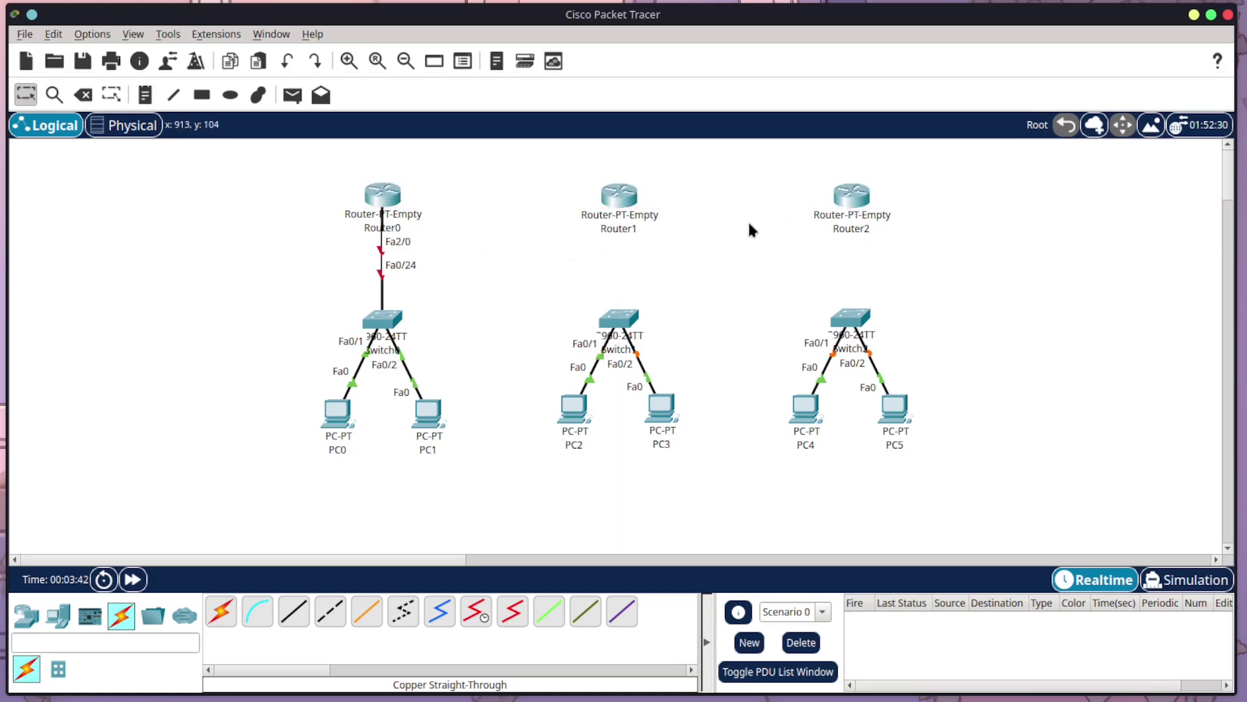
- Connect Switch1's FastEthernet0/24 port to Router1's FastEthernet2/0 port with a copper straight-through cable
click(292, 612)
click(618, 317)
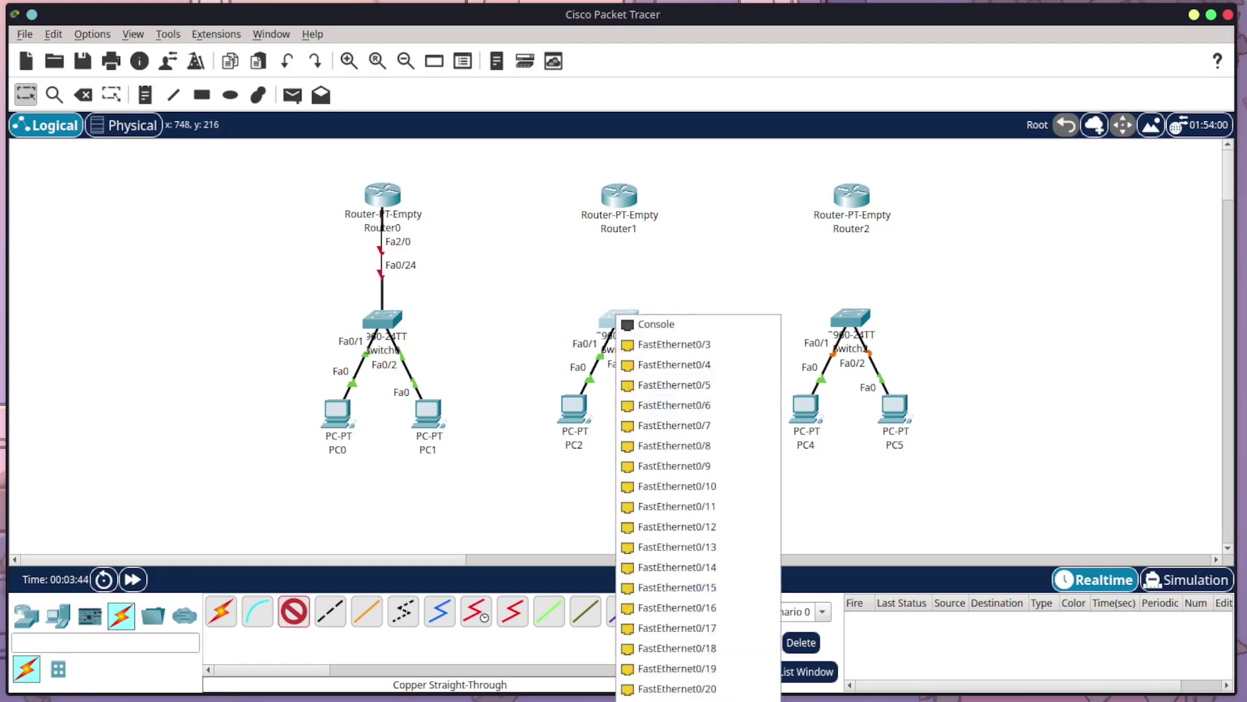
click(674, 344)
click(622, 198)
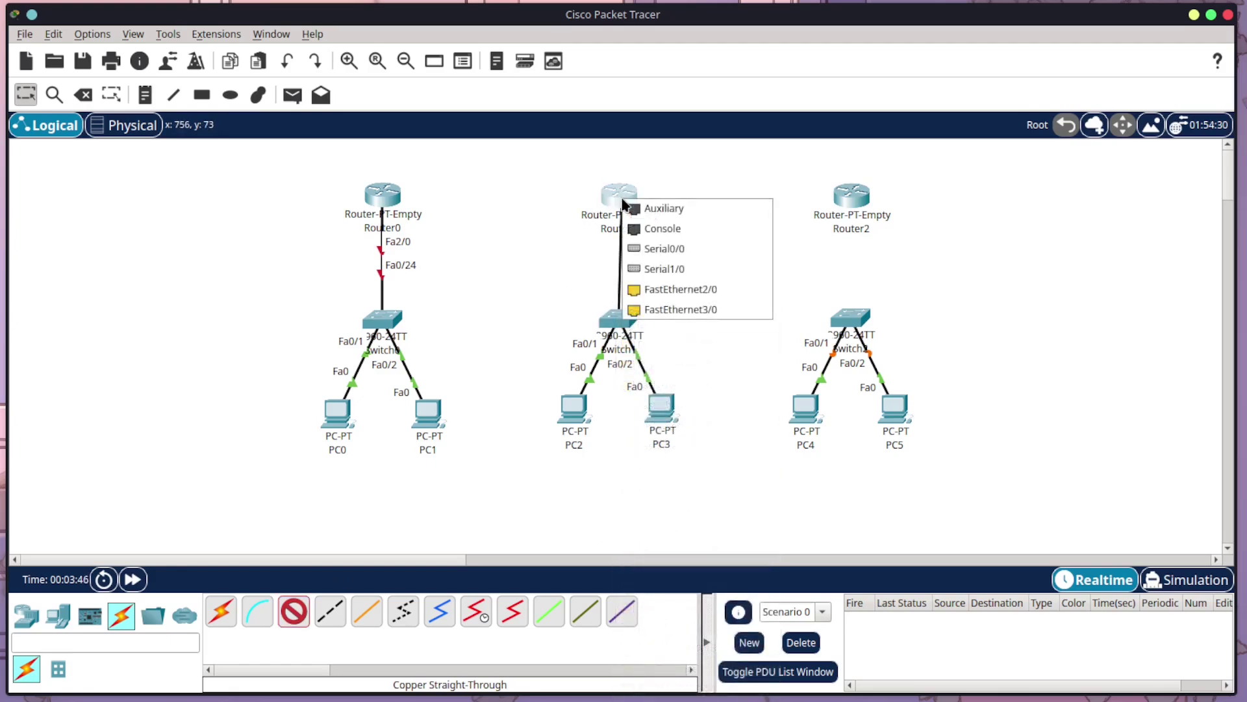
click(676, 289)
- Connect Switch2's FastEthernet0/24 port to Router2's FastEthernet2/0 port with a copper straight-through cable
click(856, 314)
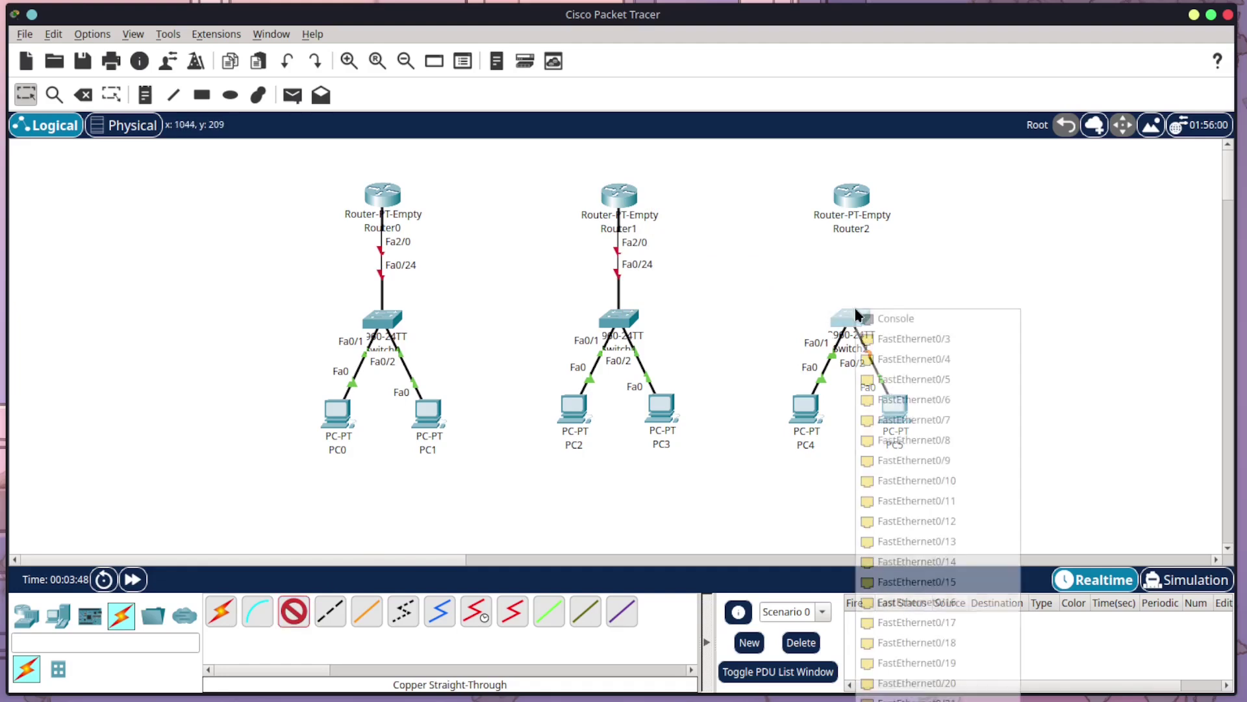
click(916, 688)
click(856, 199)
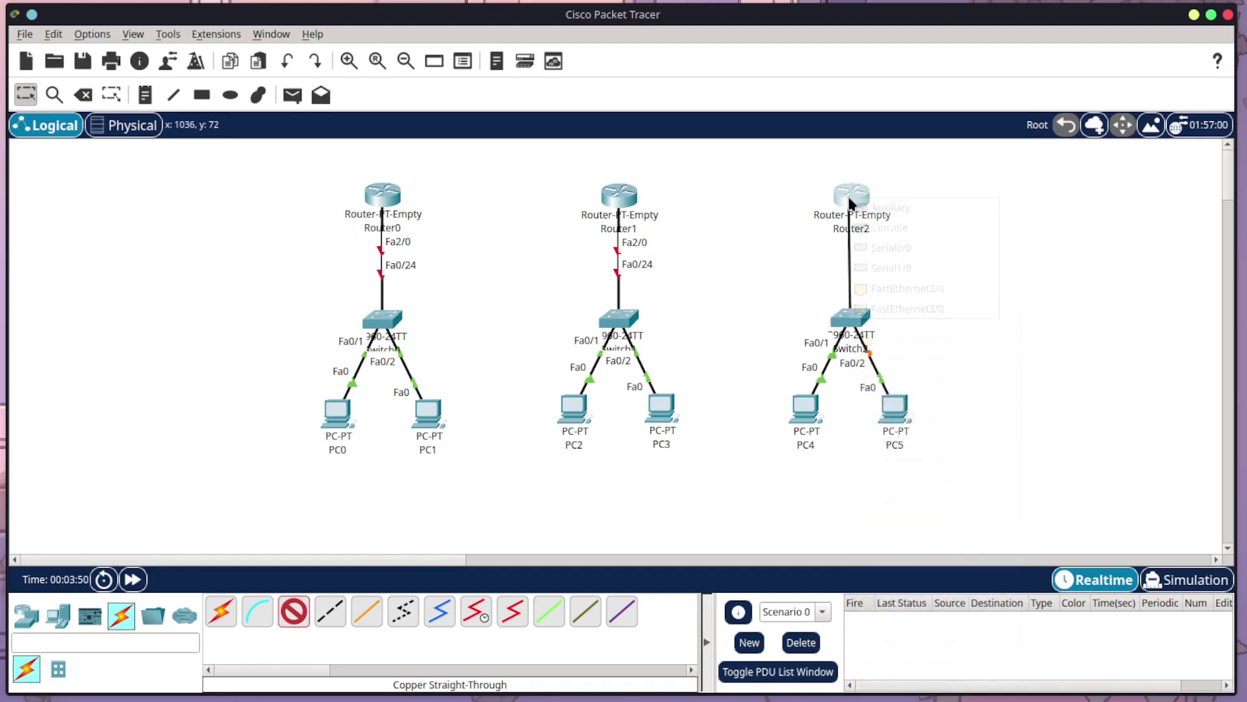
click(877, 289)
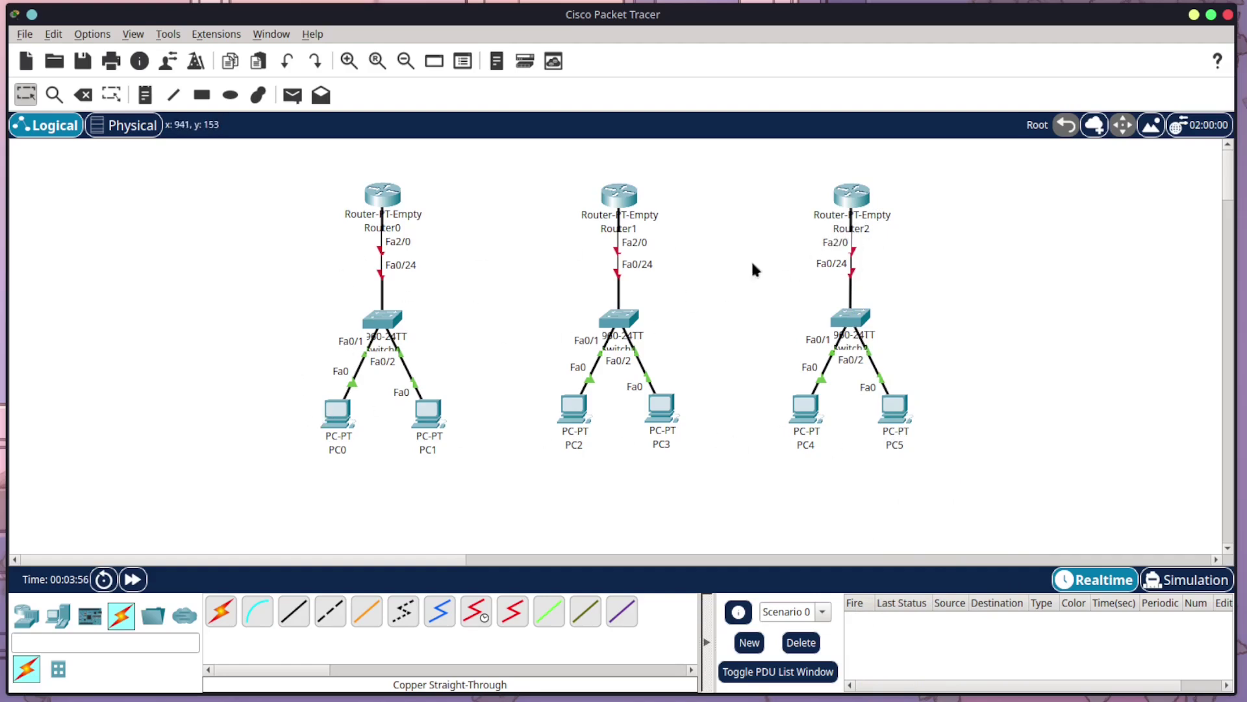
- Connect Router0's Serial0/0 port to Router1's Serial0/0 port with a Serial DTE cable
click(504, 614)
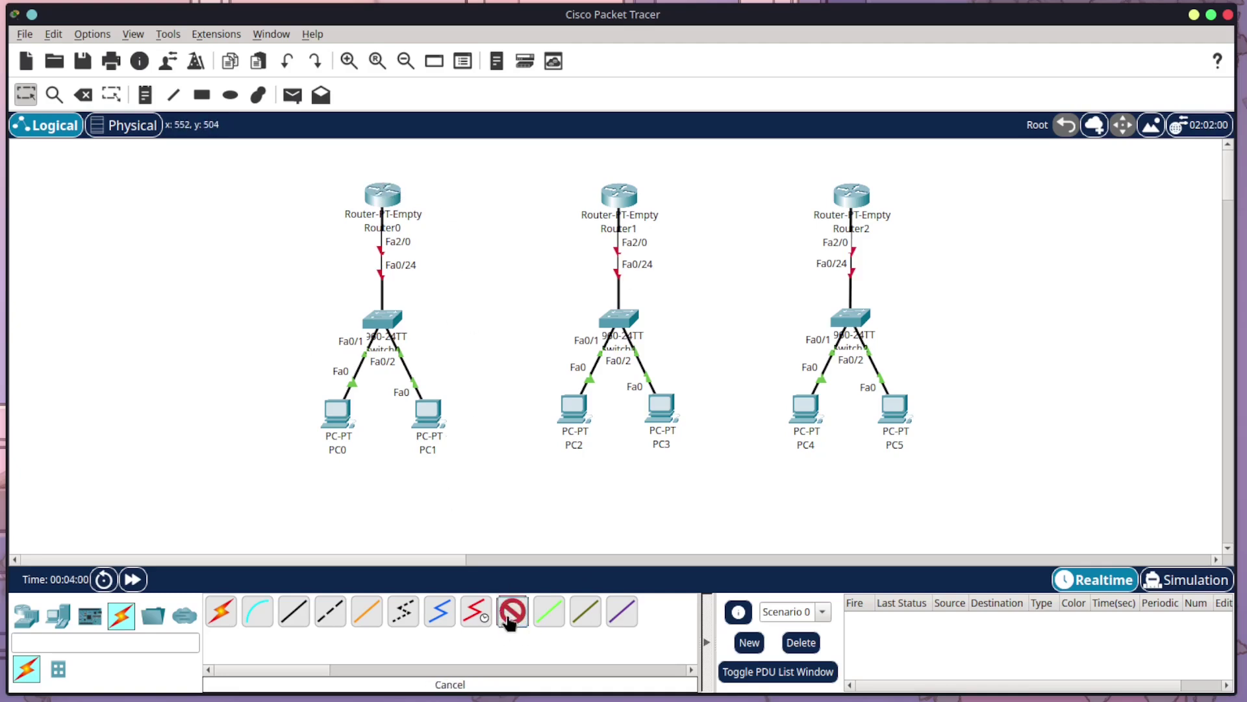
click(383, 193)
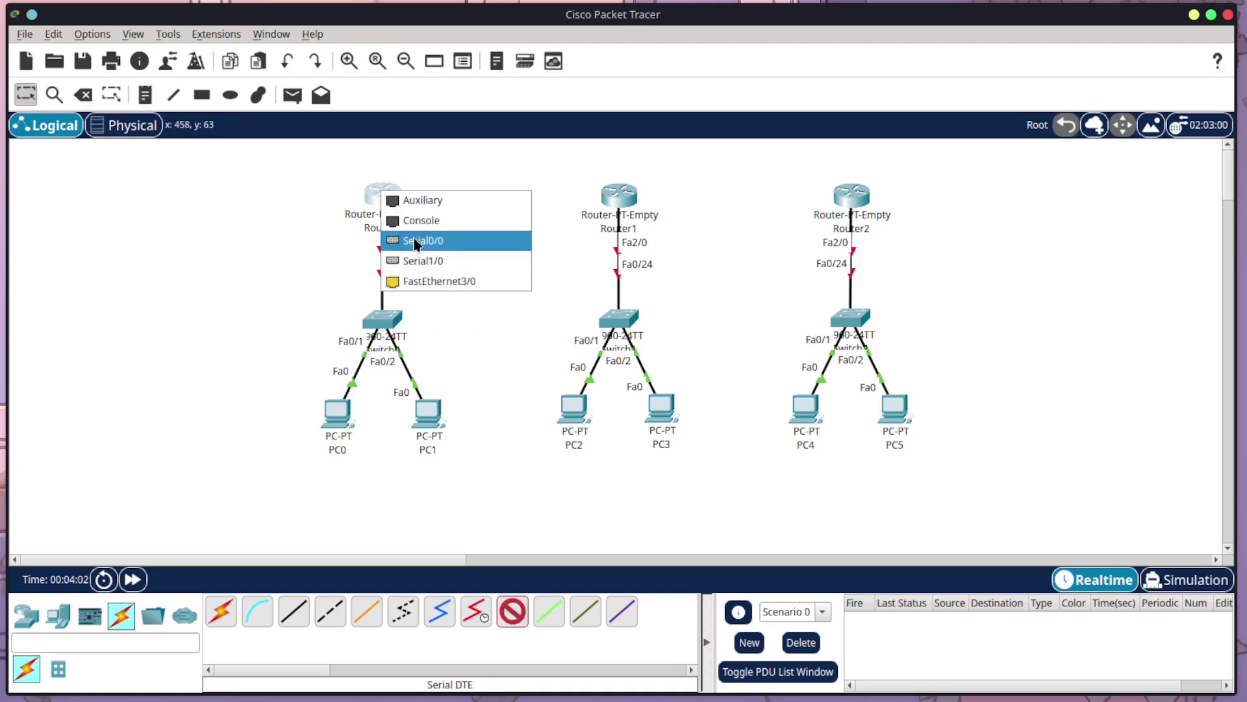
click(429, 241)
click(627, 187)
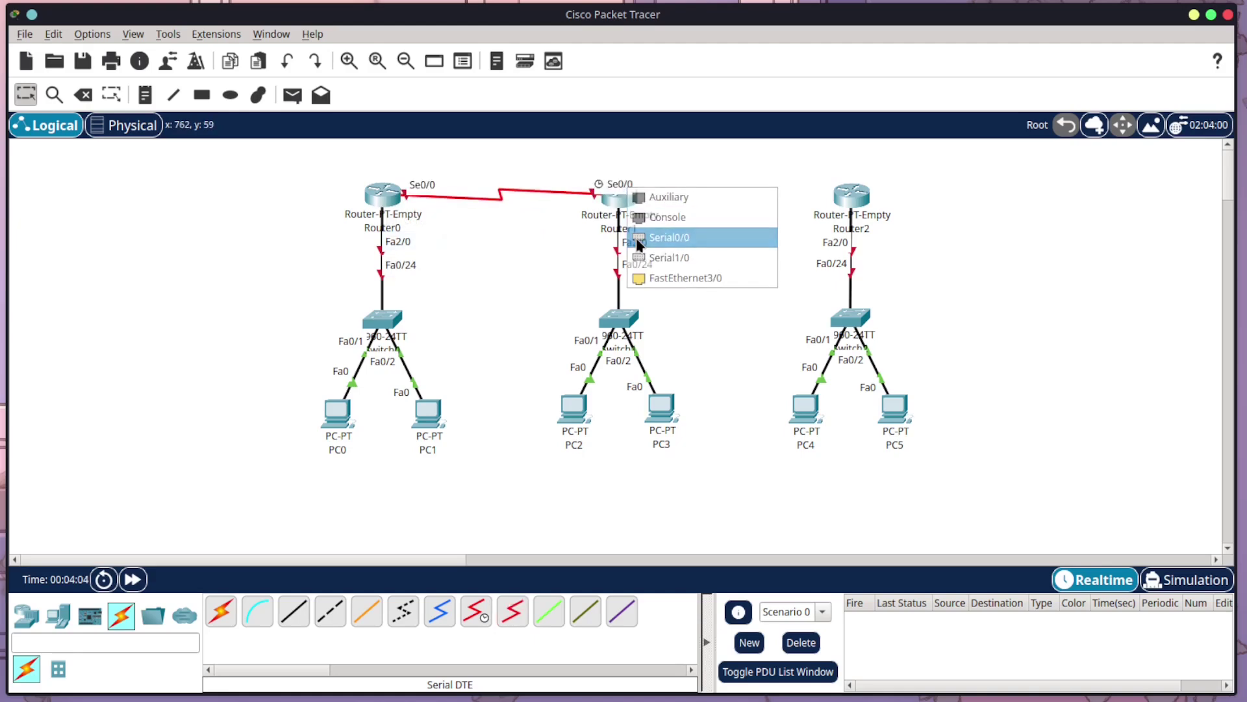
click(637, 238)
- Connect Router1's Serial1/0 port to Router2's Serial0/0 port with a Serial DTE cable
click(512, 611)
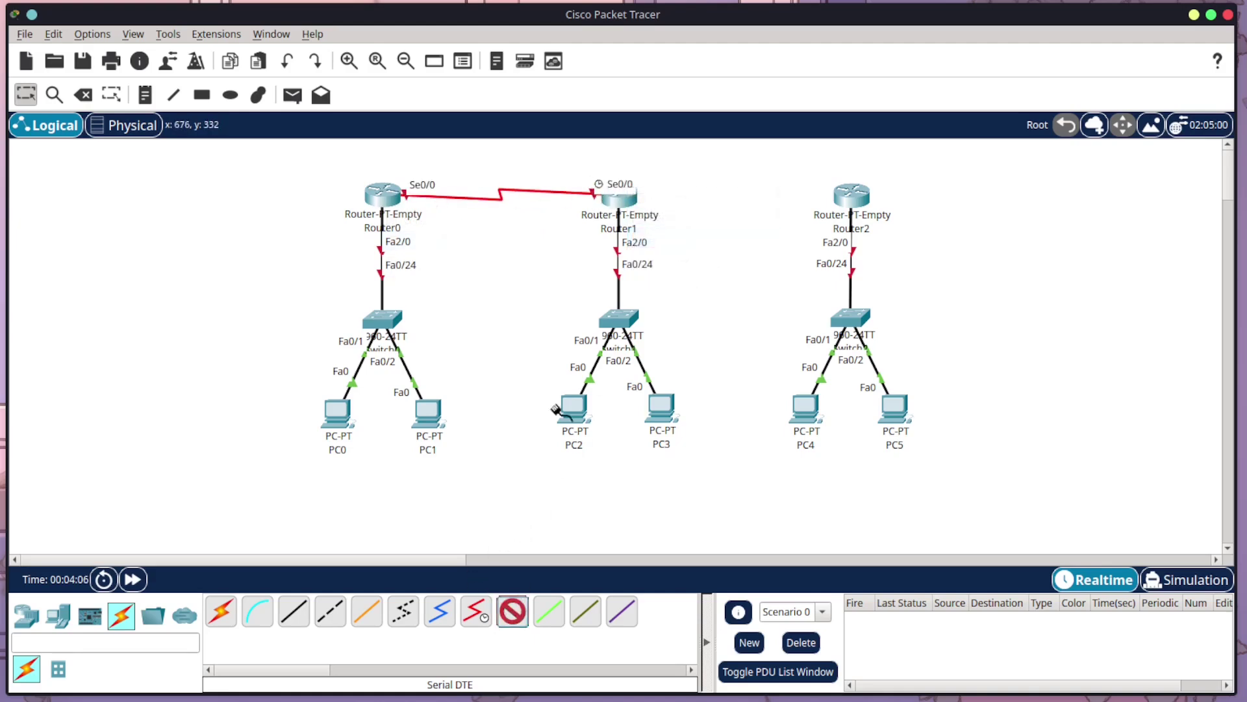
click(625, 205)
click(660, 261)
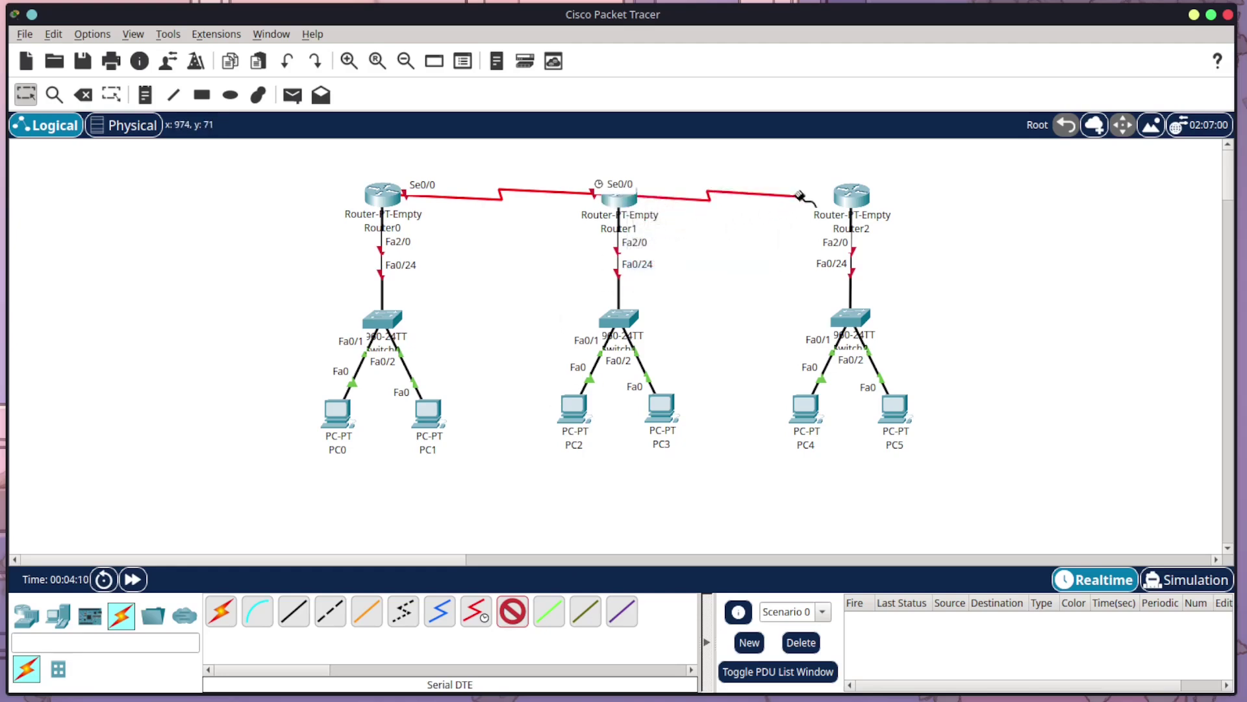
click(847, 189)
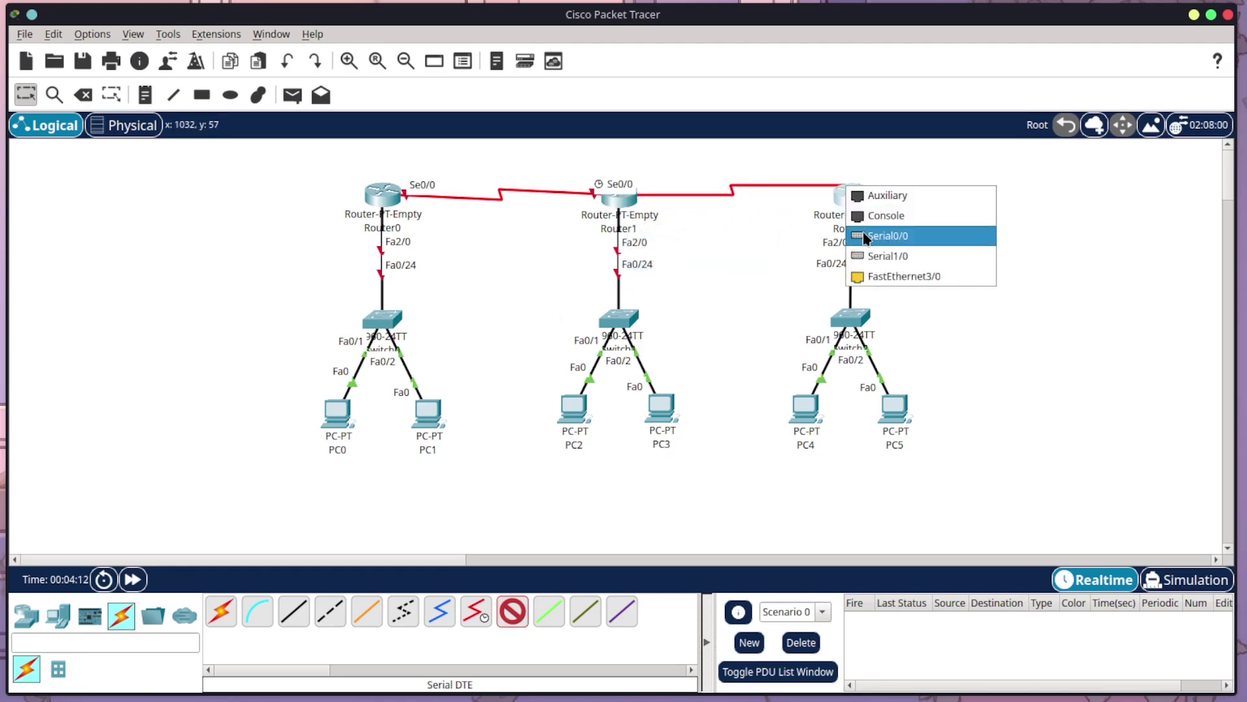
click(872, 236)
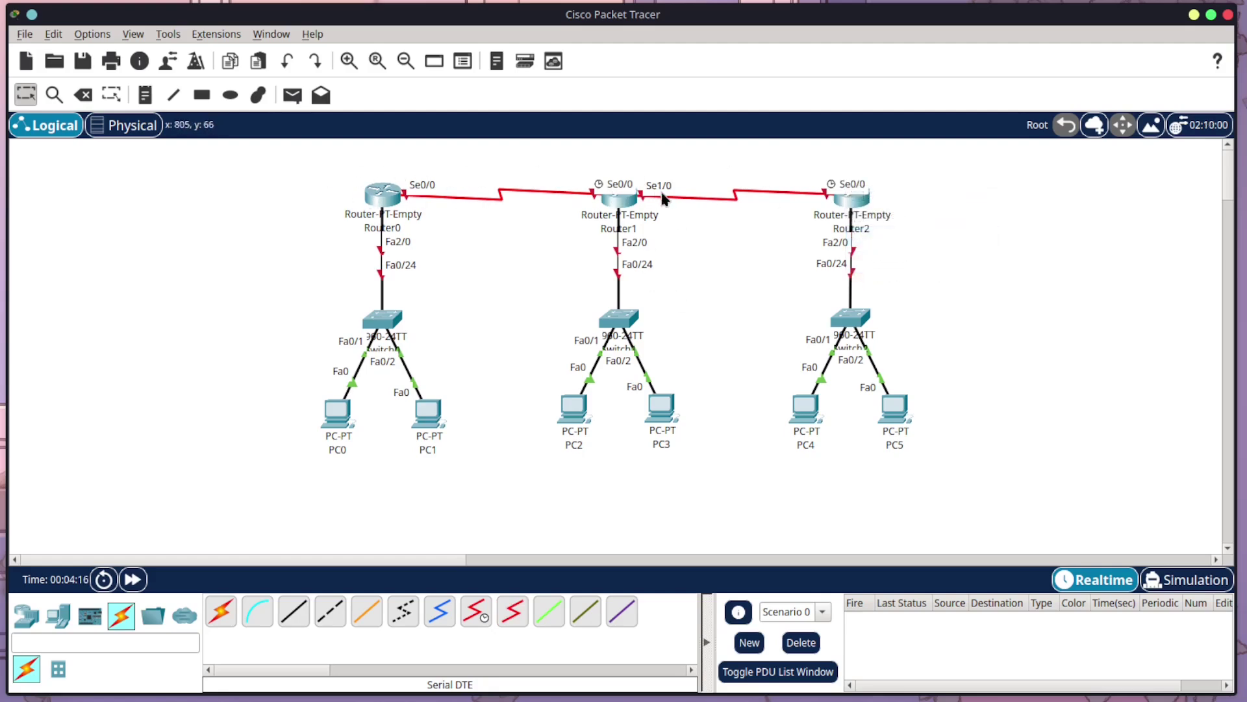
mouse_move(866, 209)
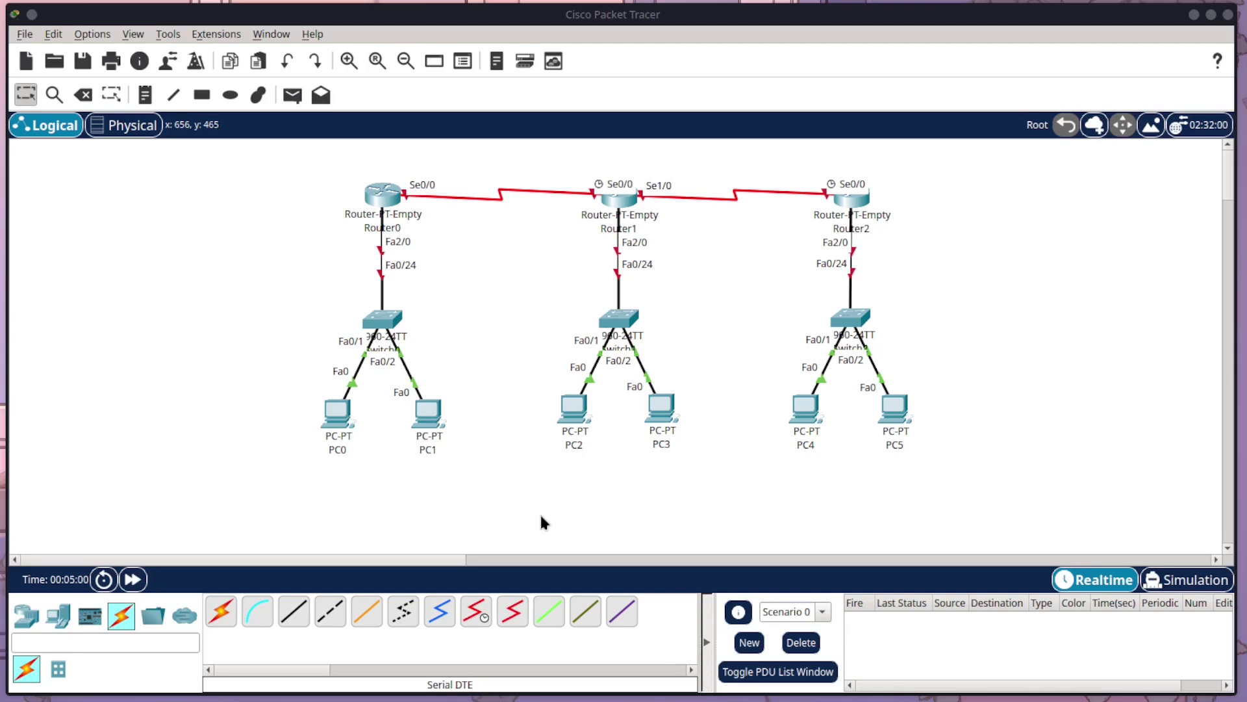
click(349, 423)
click(133, 47)
drag(169, 17, 788, 89)
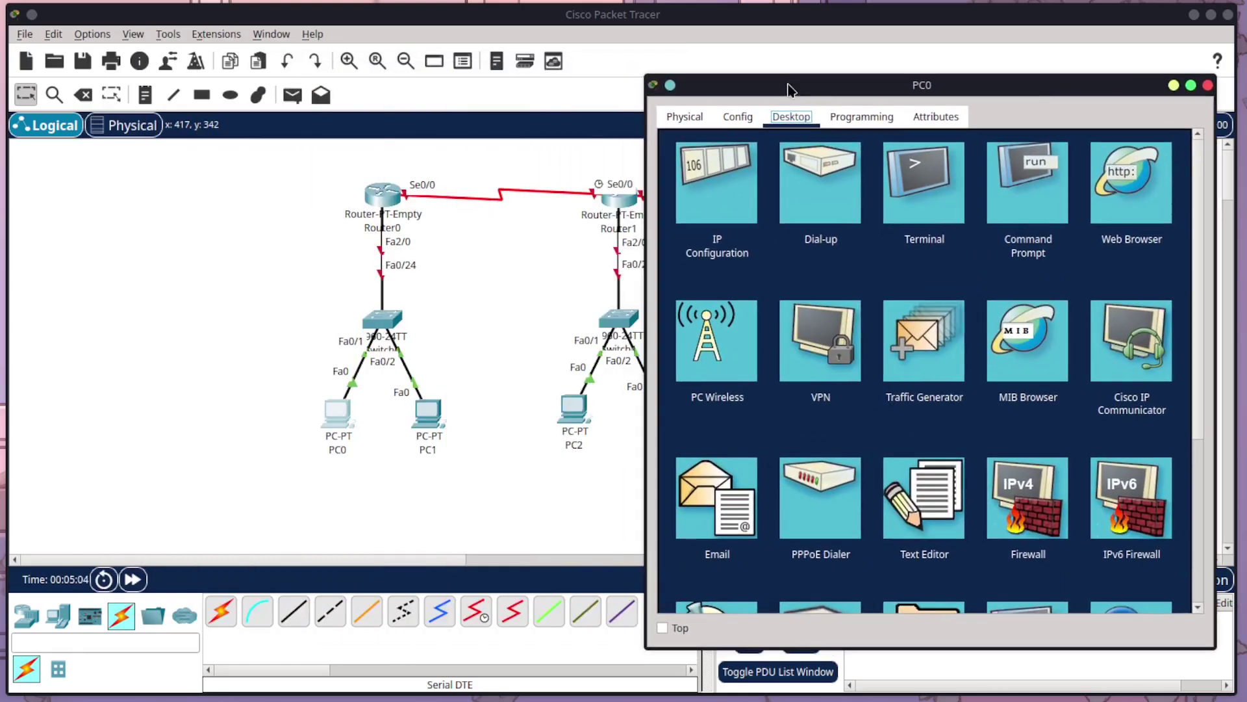
click(1208, 85)
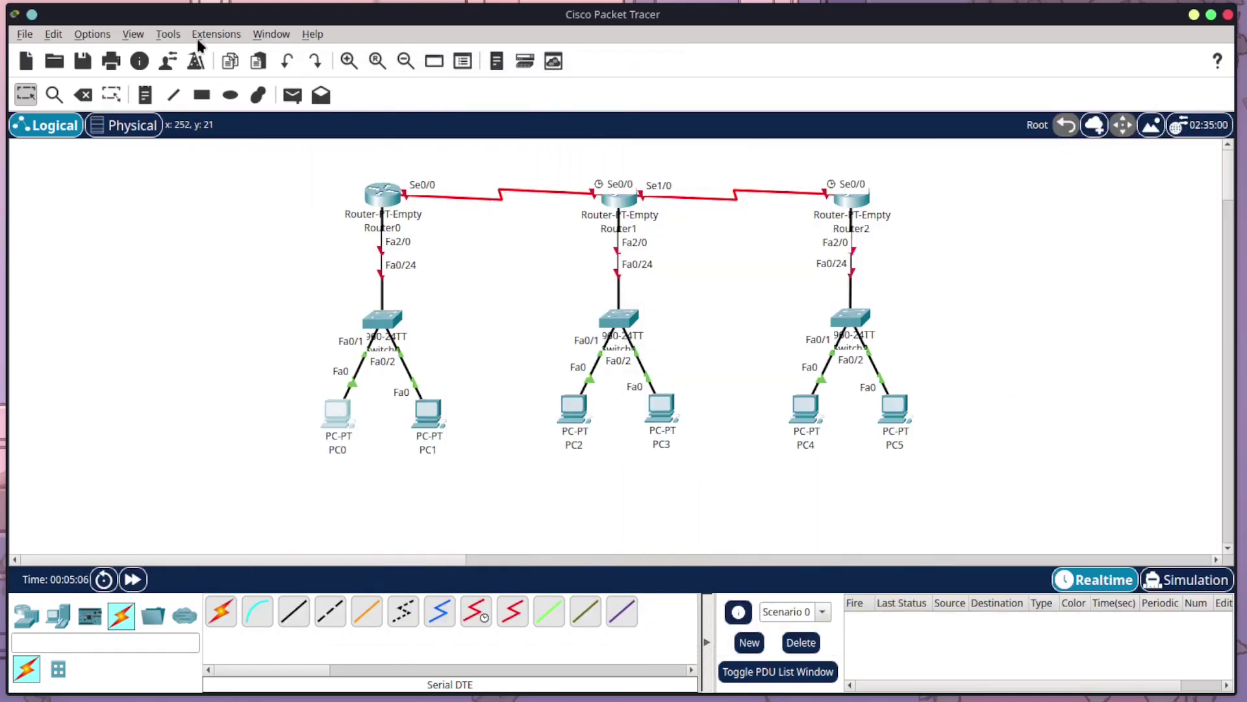
- Place a text note reading 192.168.1.1 beside the link just above Switch0
click(145, 95)
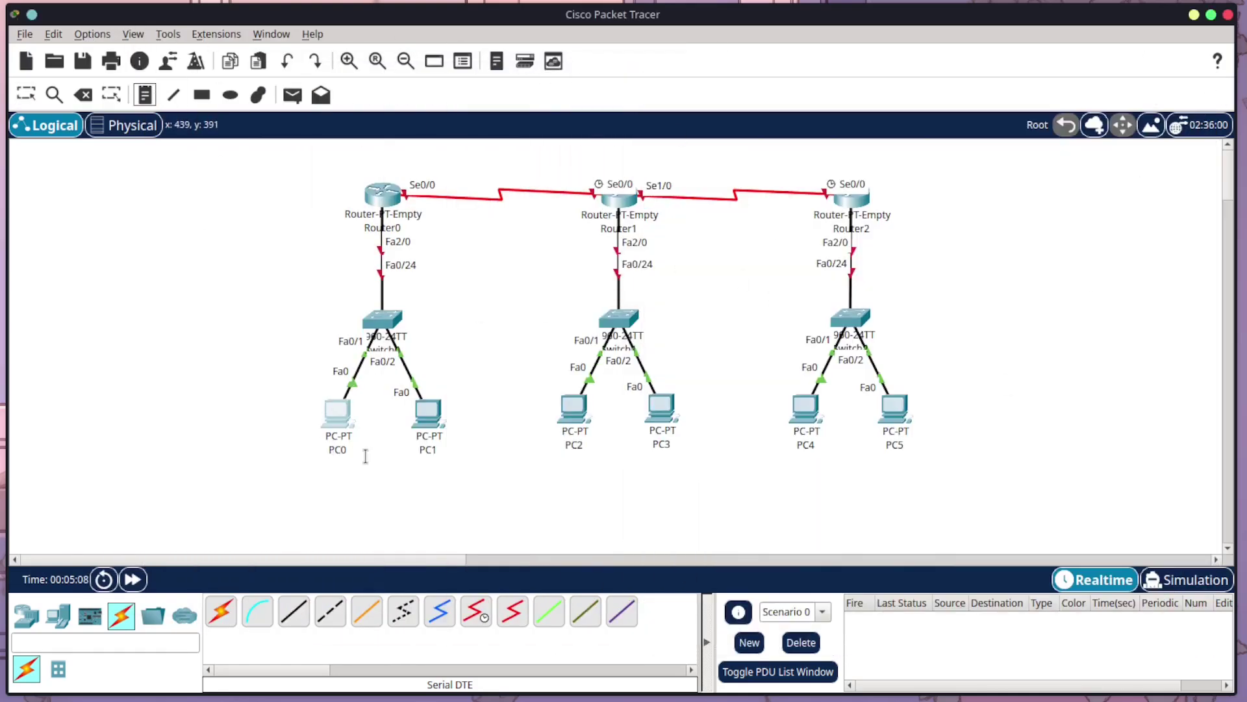
click(390, 296)
text(192.168.)
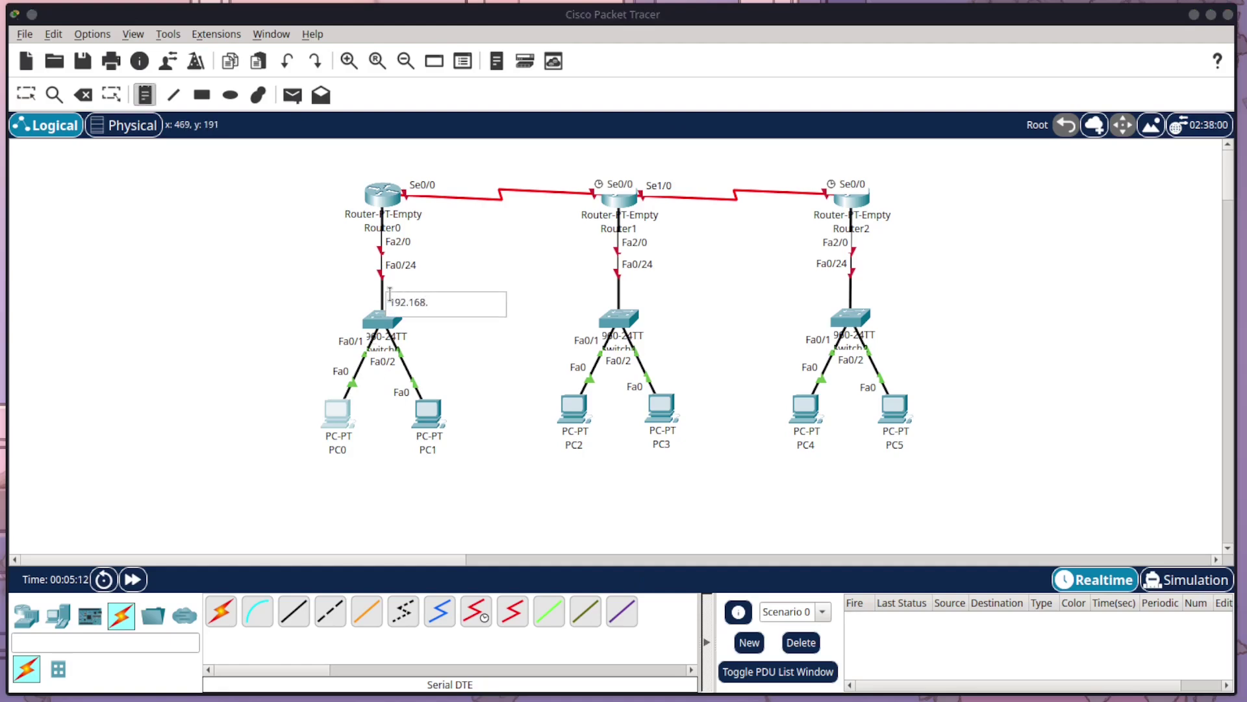
text(1.0)
key(BackSpace)
key(BackSpace)
key(BackSpace)
key(BackSpace)
key(BackSpace)
key(BackSpace)
key(BackSpace)
key(BackSpace)
key(BackSpace)
key(BackSpace)
key(BackSpace)
- Place the text notes 192.168.2.1 above Switch1 and 192.168.3.1 above Switch2
click(641, 325)
text(192)
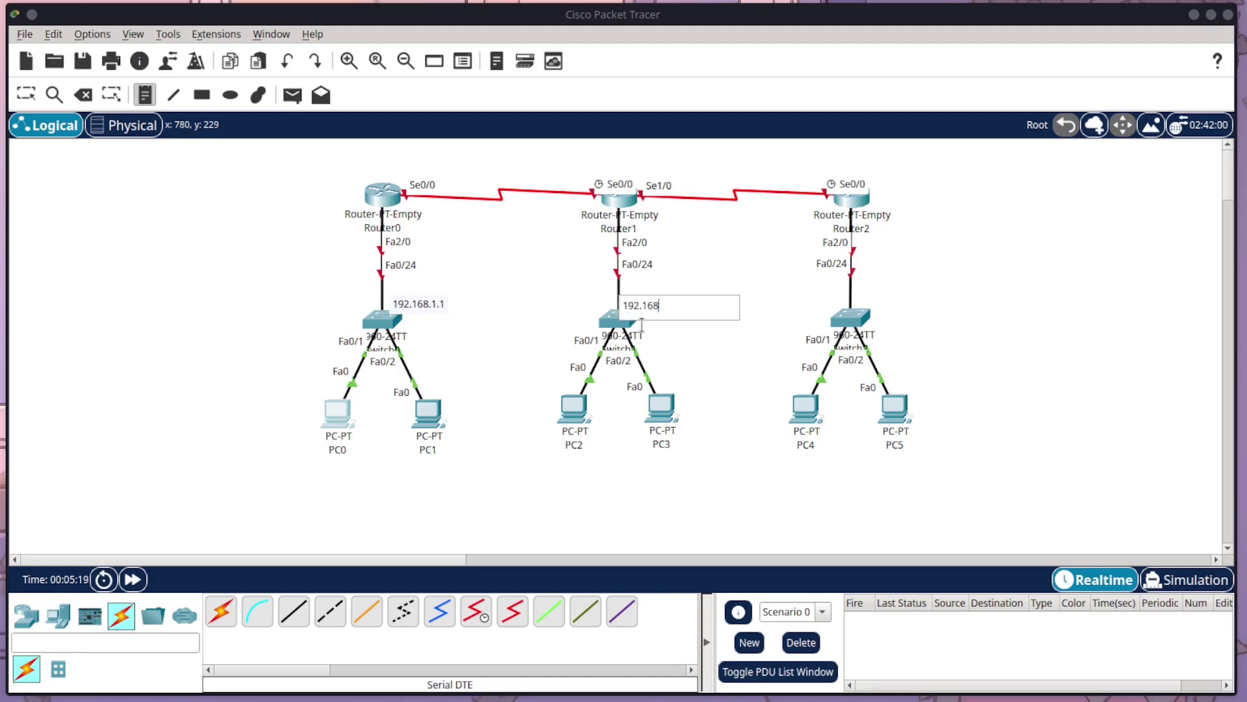
key(BackSpace)
key(BackSpace)
key(BackSpace)
key(BackSpace)
key(BackSpace)
key(BackSpace)
key(BackSpace)
key(BackSpace)
key(BackSpace)
key(BackSpace)
key(BackSpace)
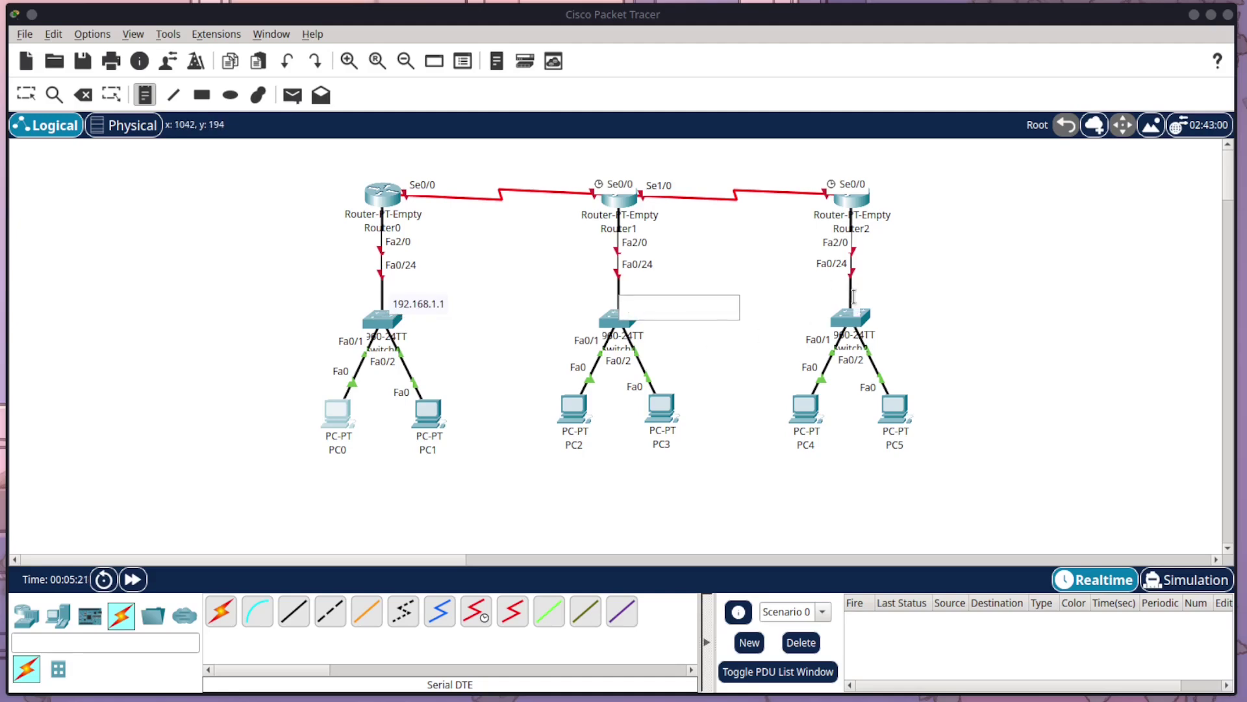
click(853, 296)
text(192.168.3.1)
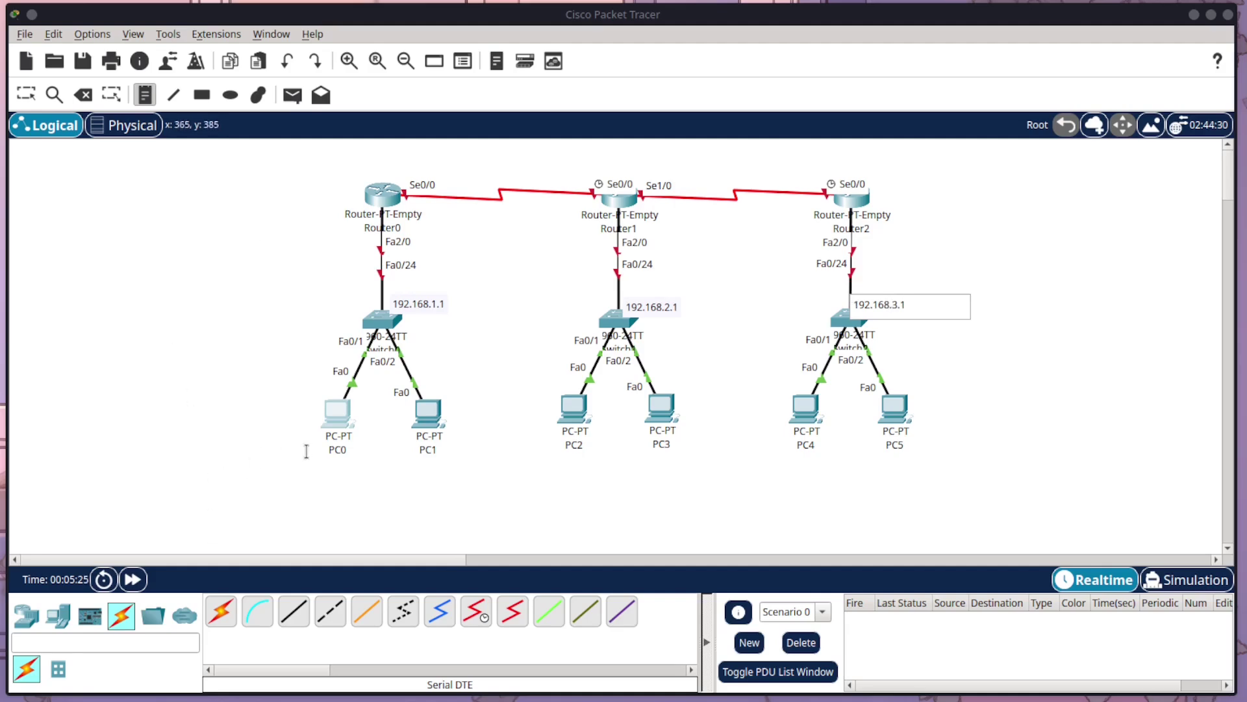
- Place the text notes 192.168.1.10 below PC0 and 192.168.10.11 below PC1
click(301, 468)
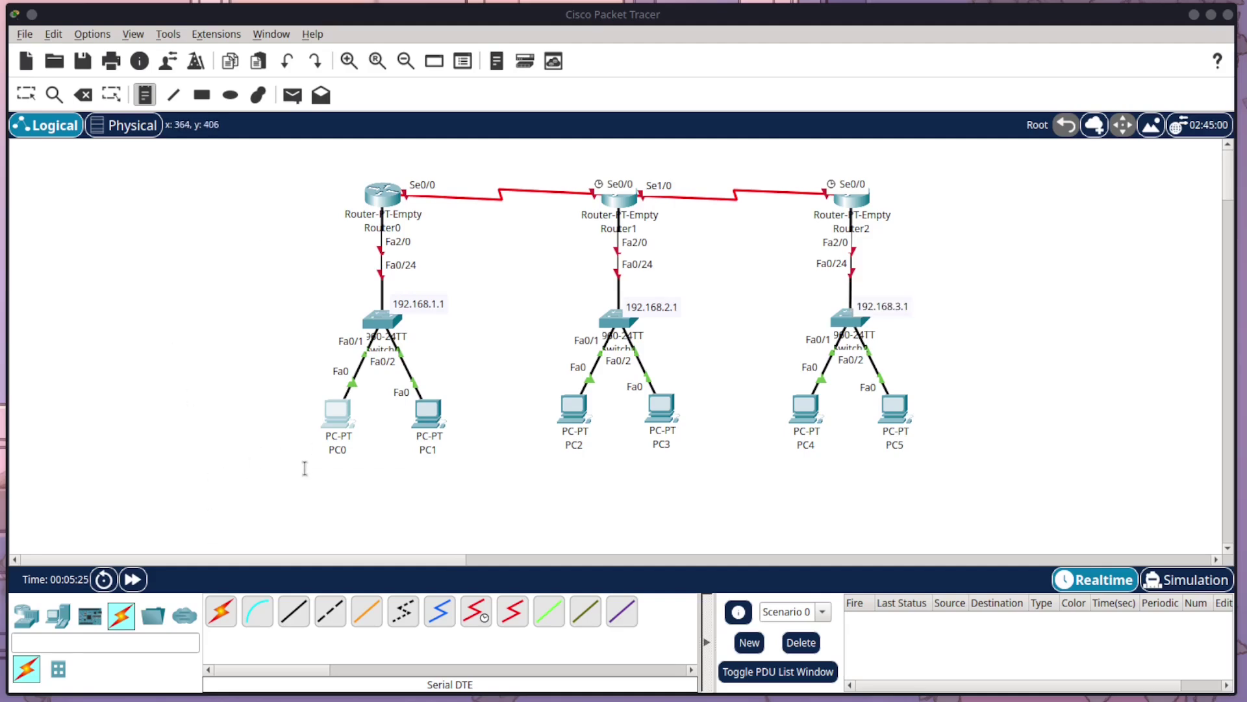
text(192.168.1.10)
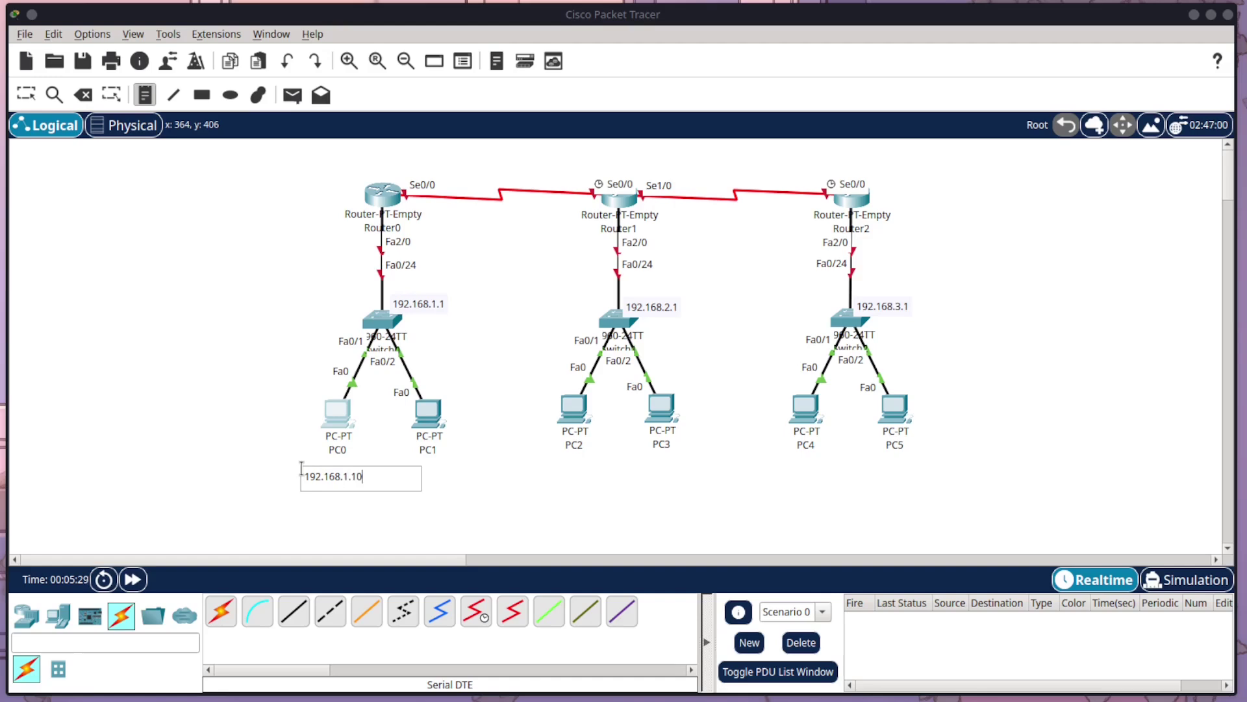
click(419, 453)
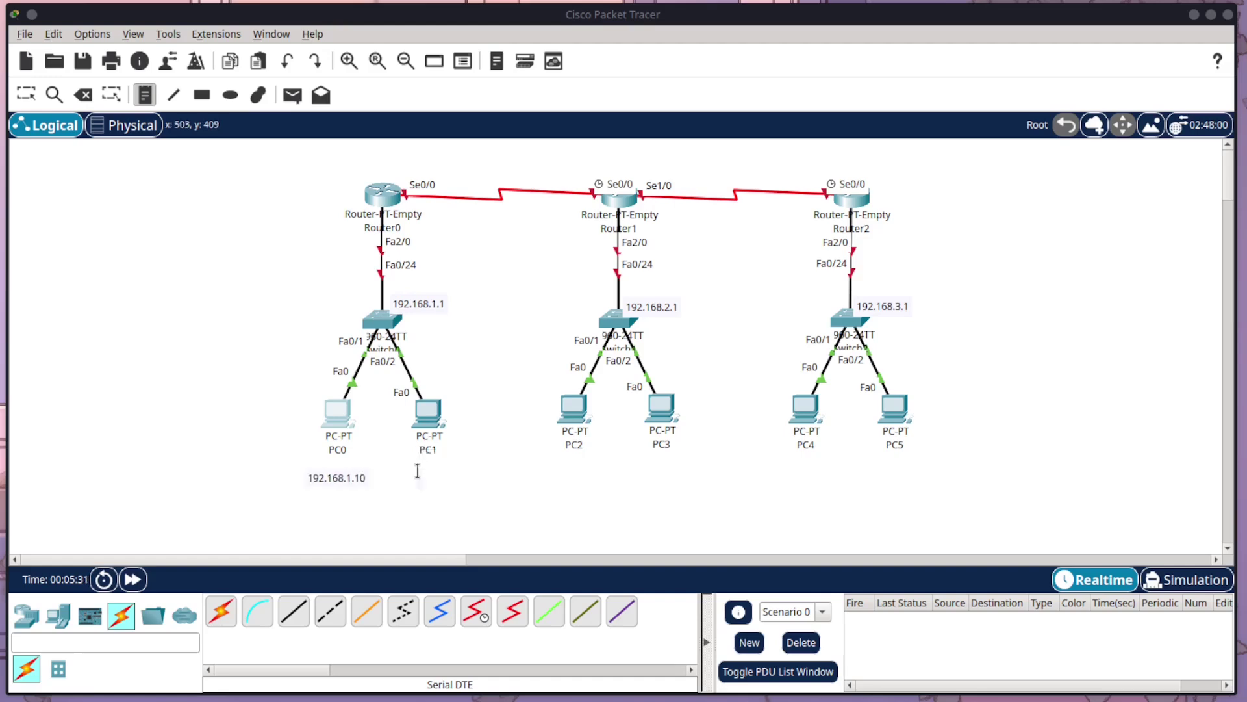
text(192.168.10.11)
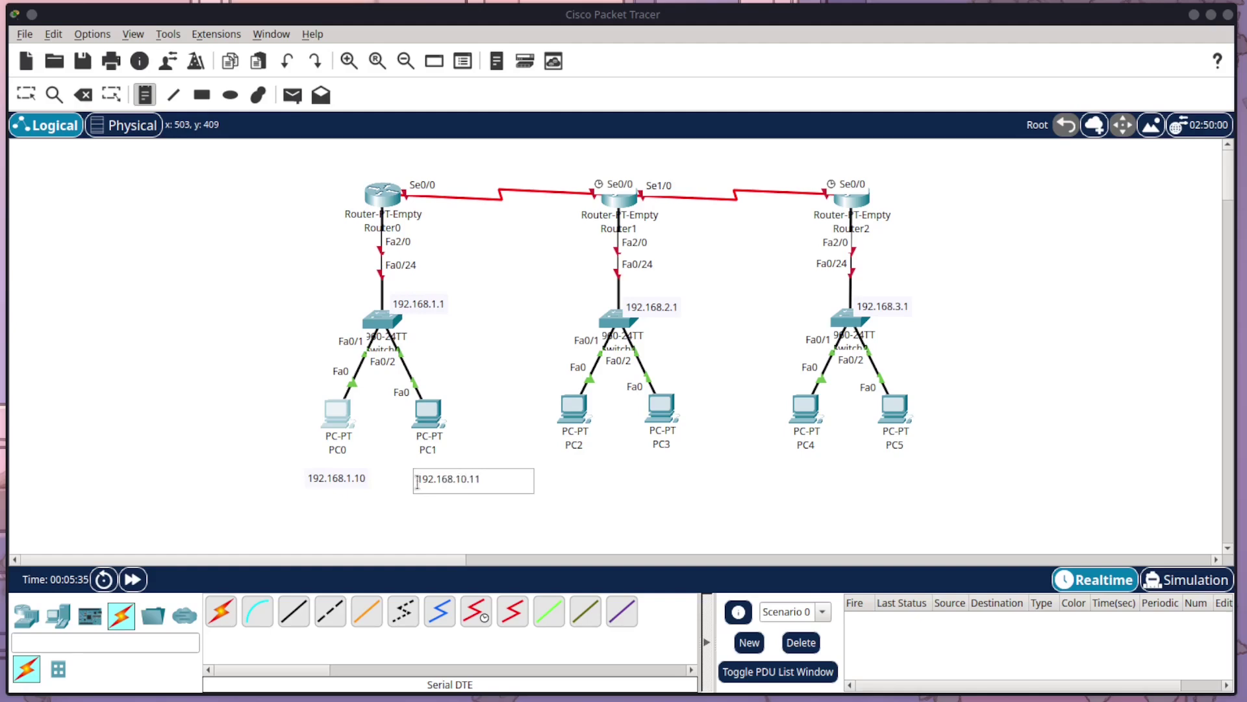
- Place the text notes 192.168.20.12 below PC2 and 192.168.20.14 below PC3
click(552, 458)
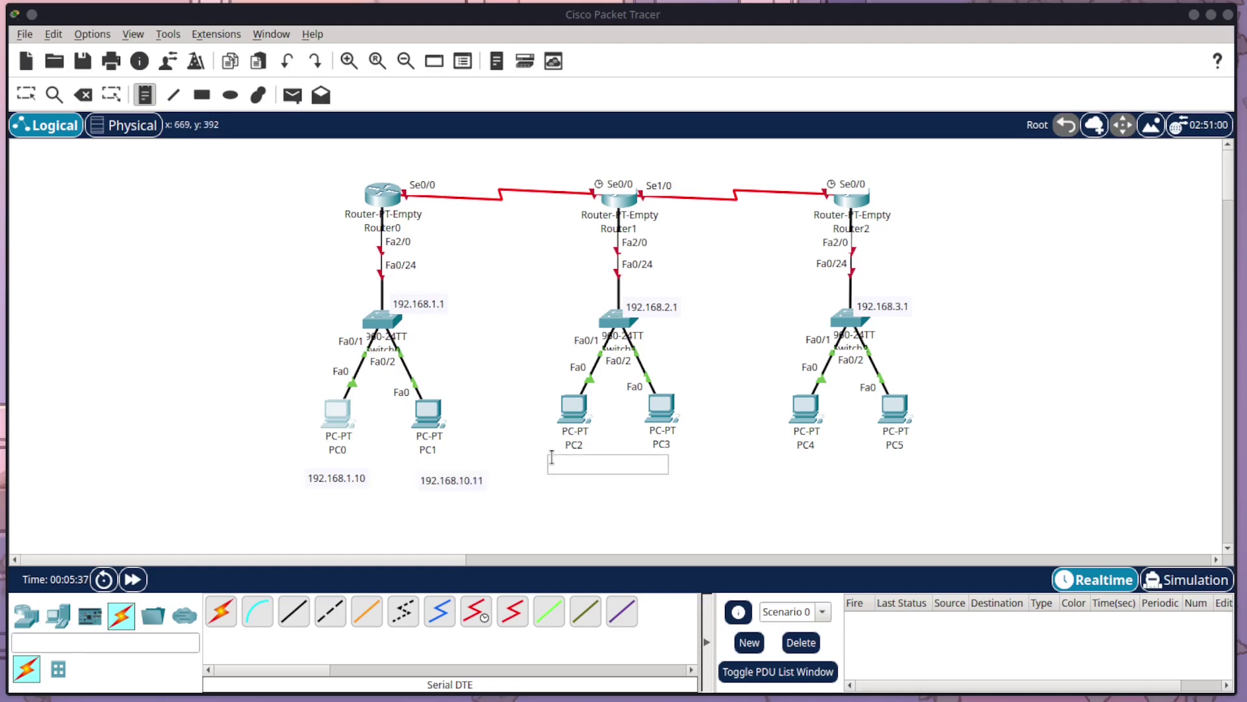
text(192.16)
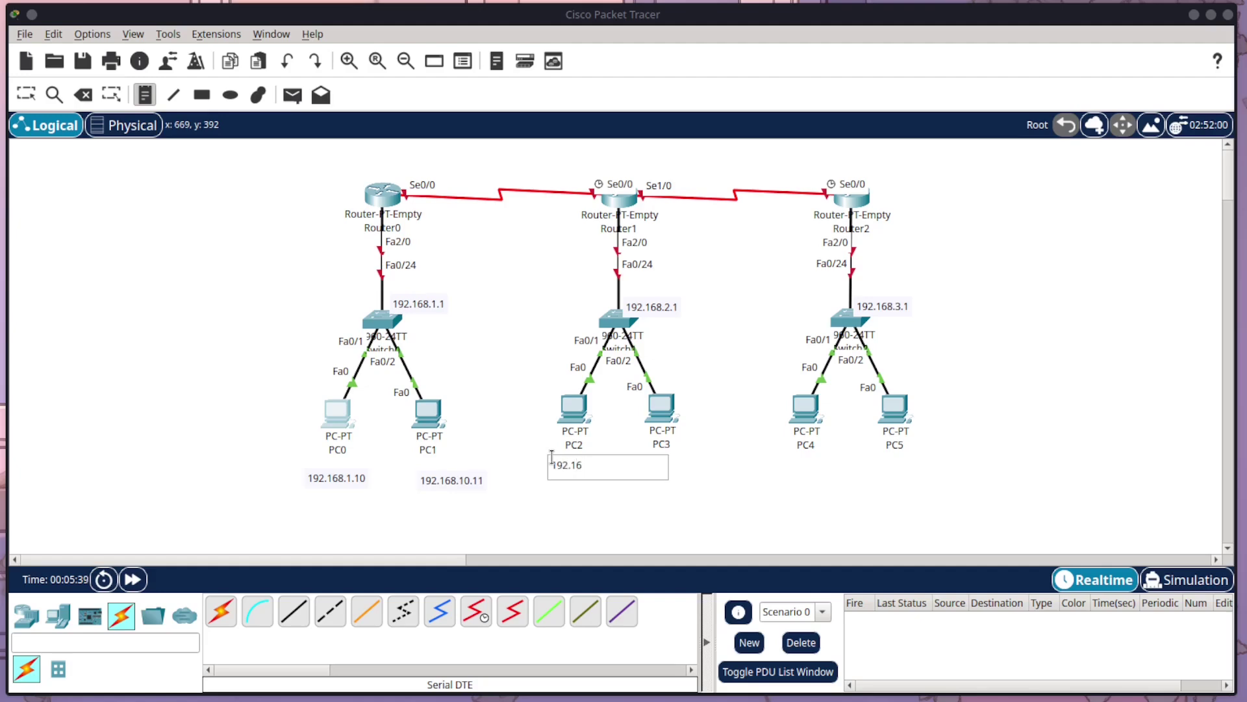
text(8.20.12)
click(700, 472)
click(641, 458)
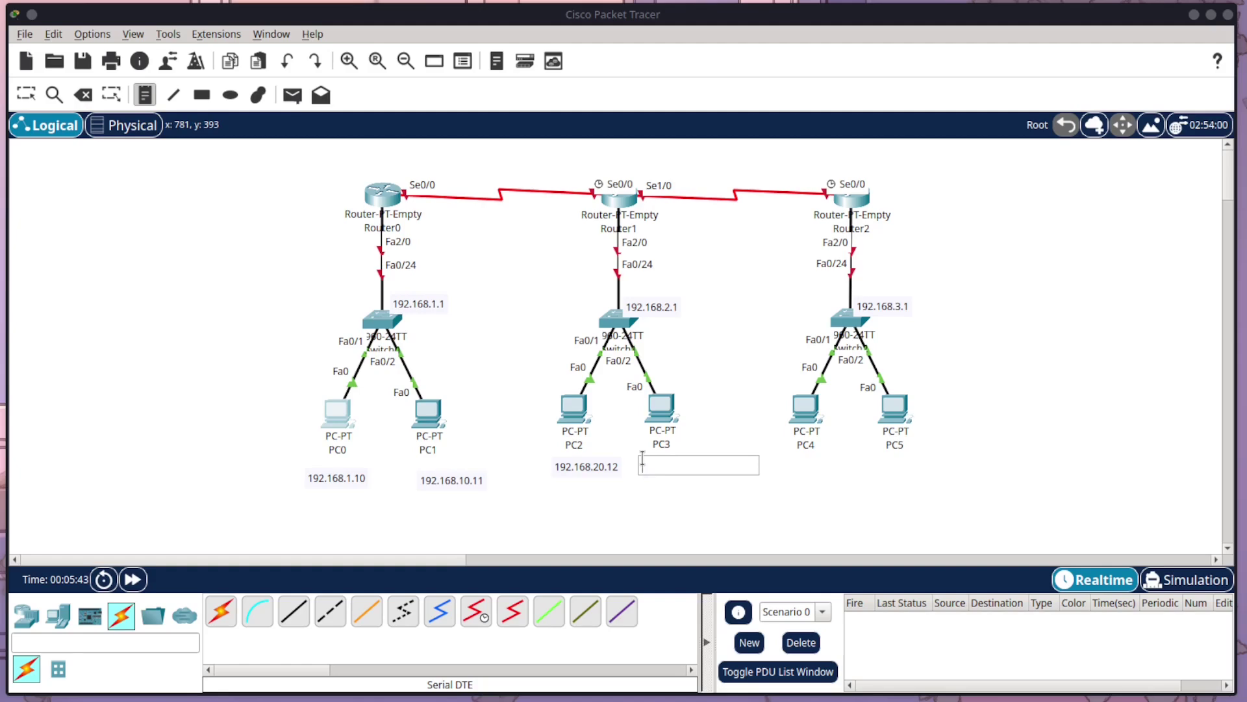
text(192.168.20.1)
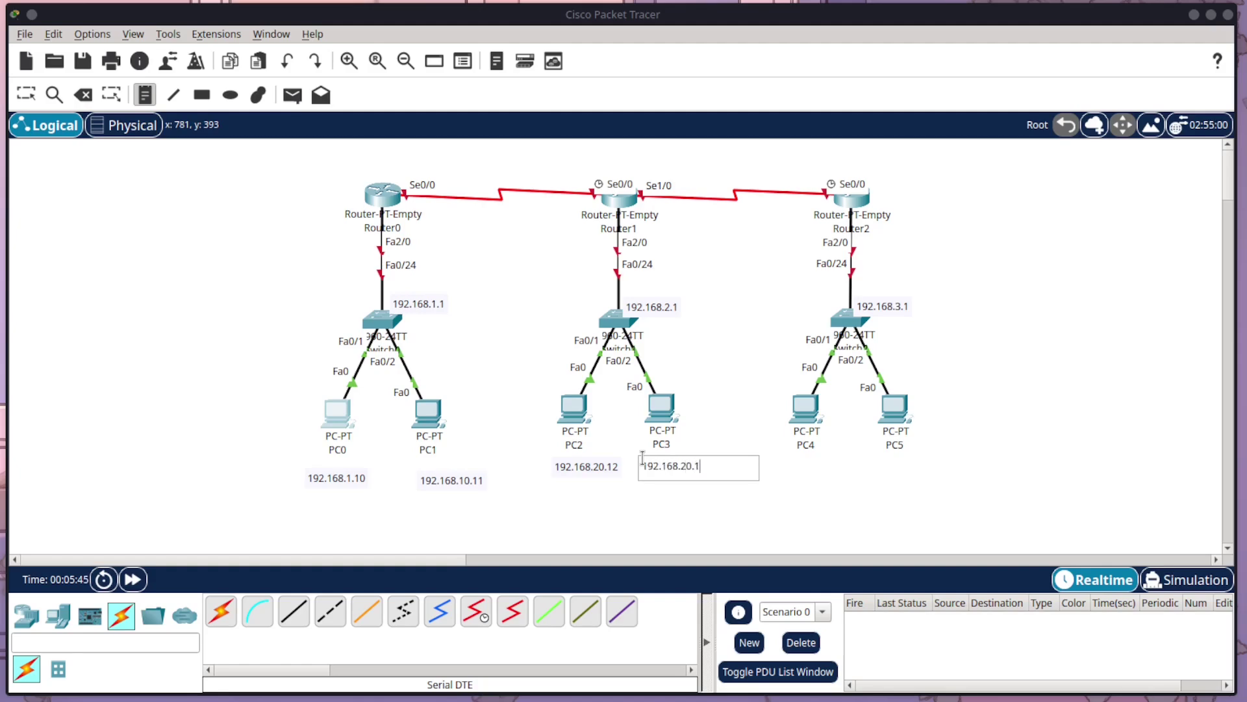
- Place the text notes 192.168.20.14 below PC4 and 192.168.20.15 below PC5
click(787, 466)
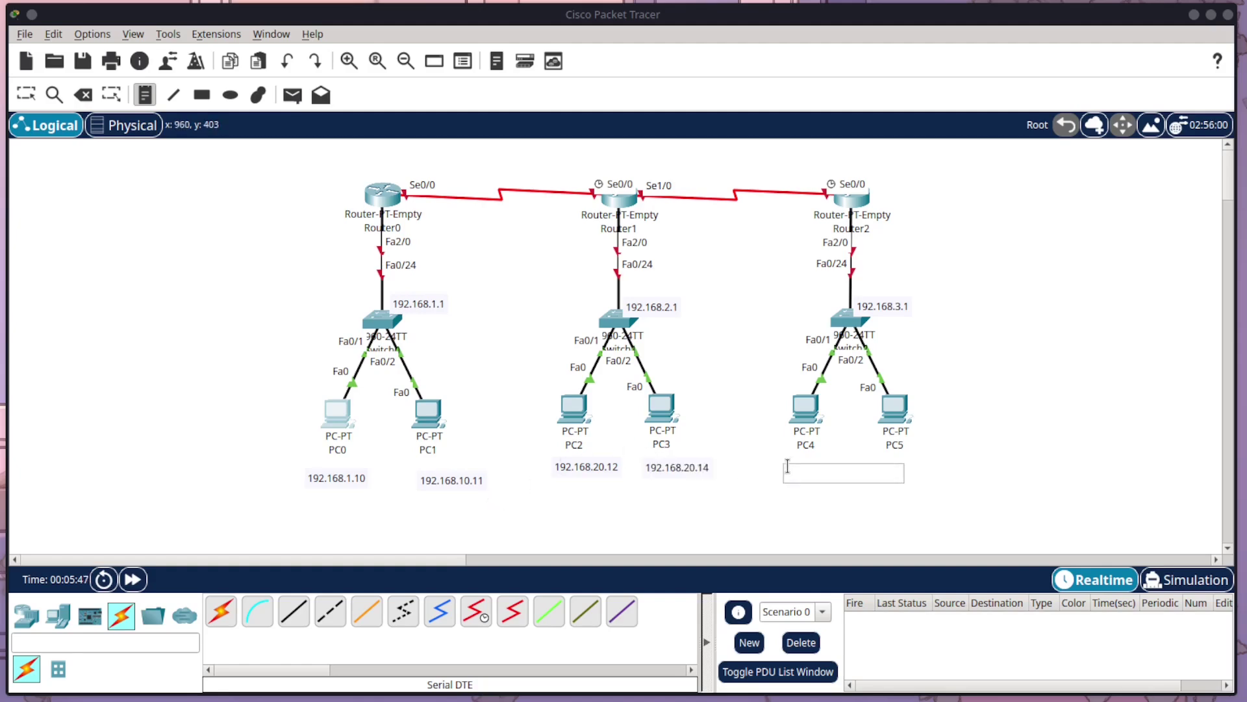
text(192.168.)
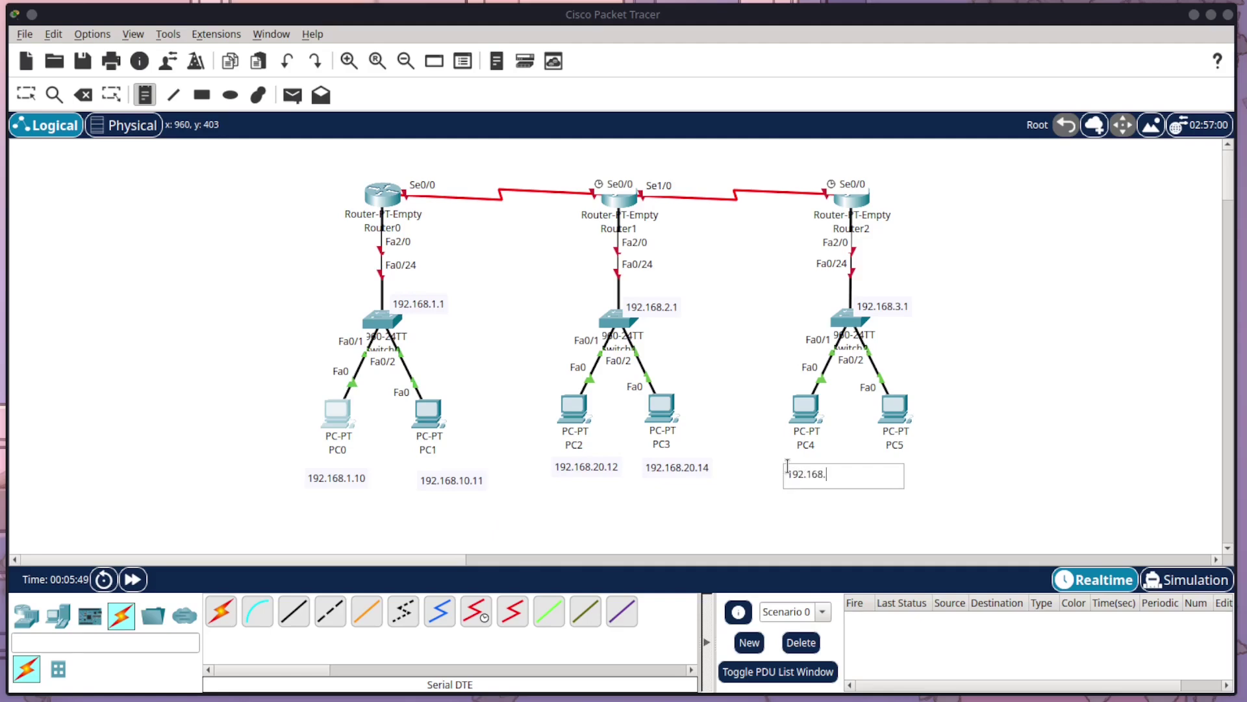
text(20.14)
click(698, 462)
click(668, 468)
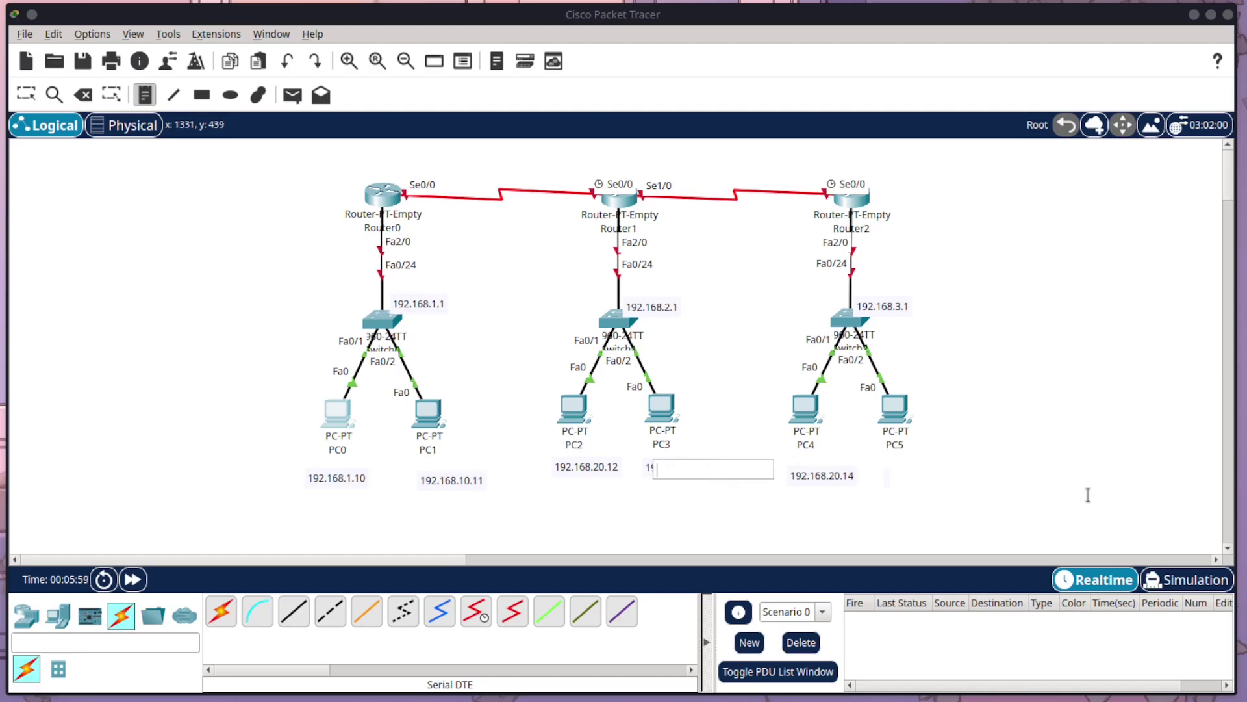
text(192.168.20.14)
key(Tab)
text(192)
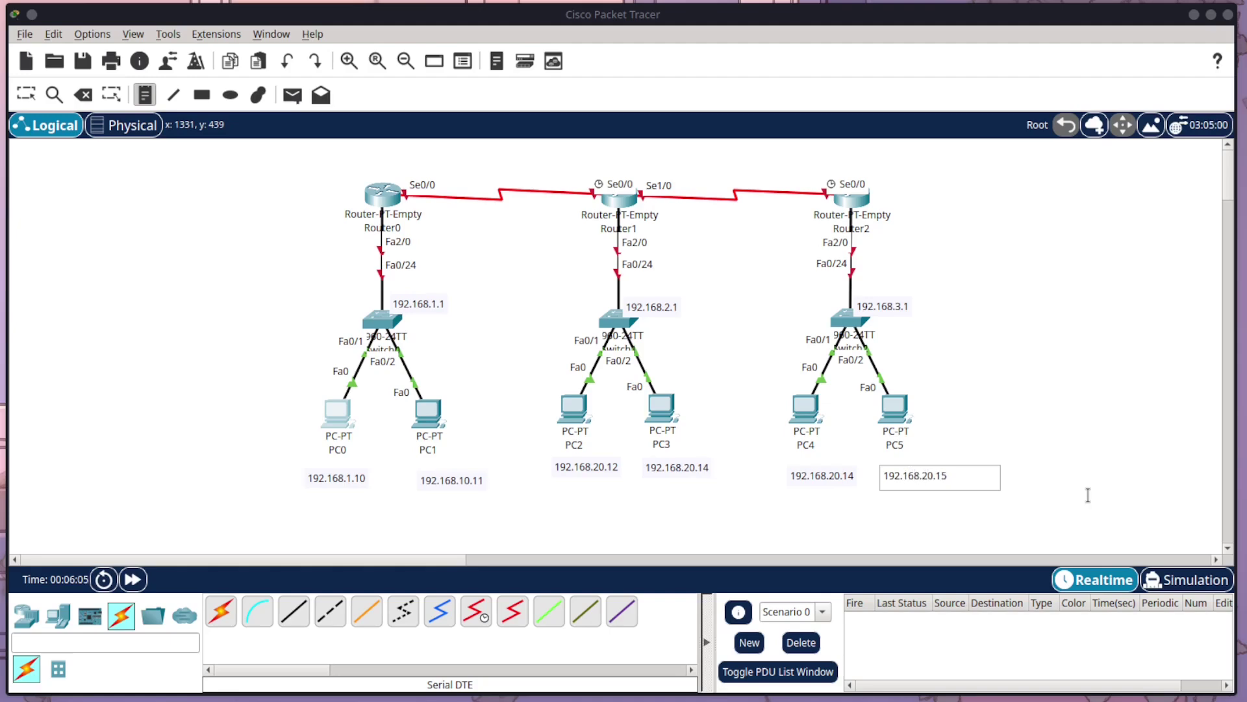
- Change the address note below PC3 to 192.168.20.13
click(35, 99)
double_click(701, 470)
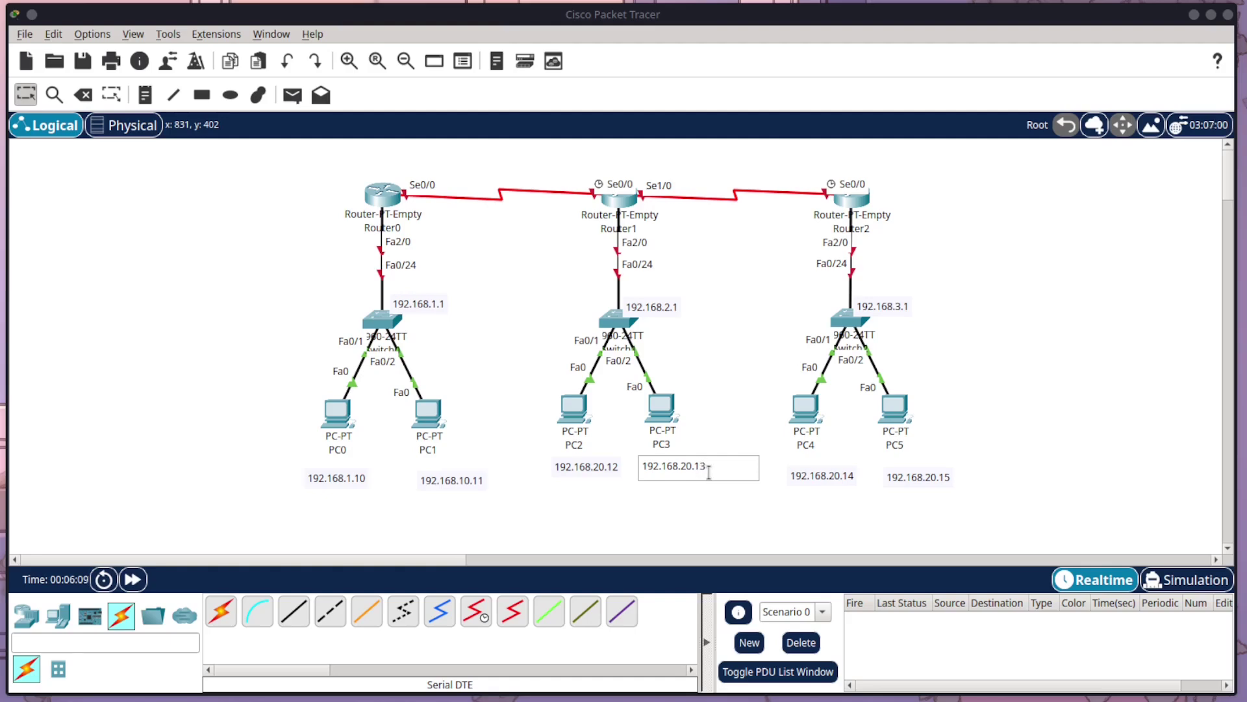
click(526, 476)
- Move the six address notes so each sits centred directly under its PC's name, roughly in one row
drag(341, 478, 339, 465)
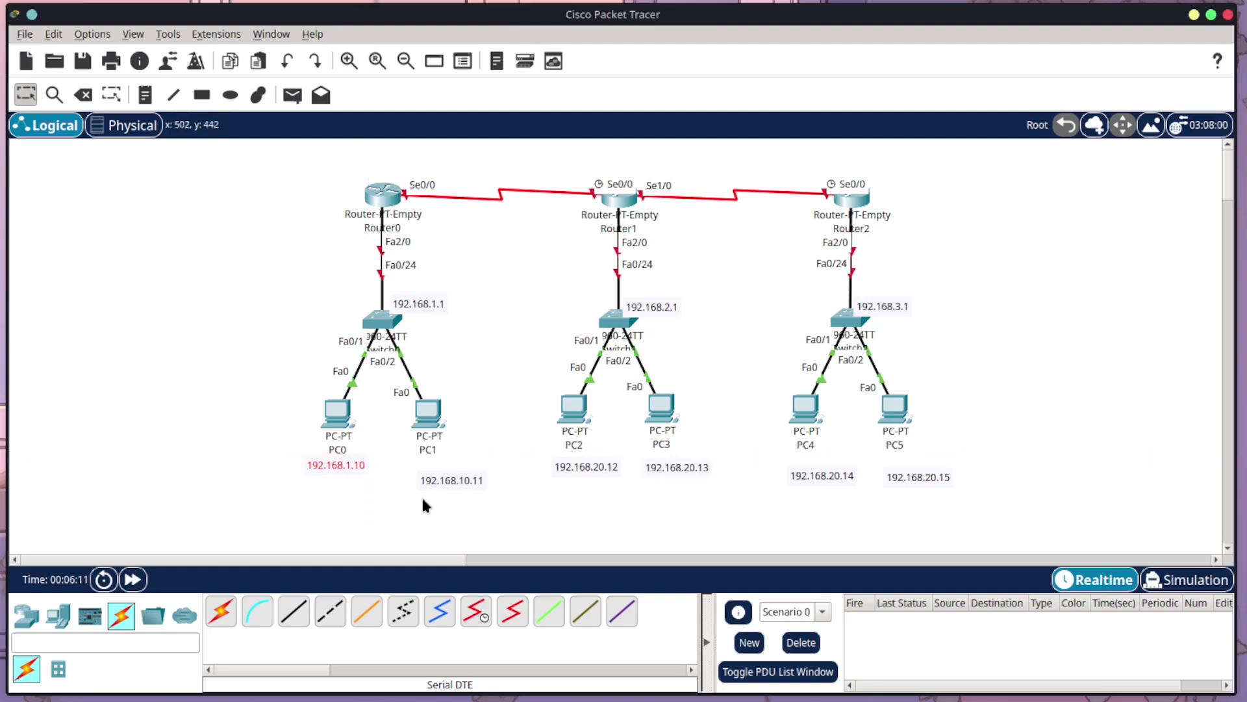
drag(425, 484, 431, 469)
mouse_move(578, 469)
mouse_down()
mouse_move(564, 465)
mouse_move(581, 474)
mouse_up()
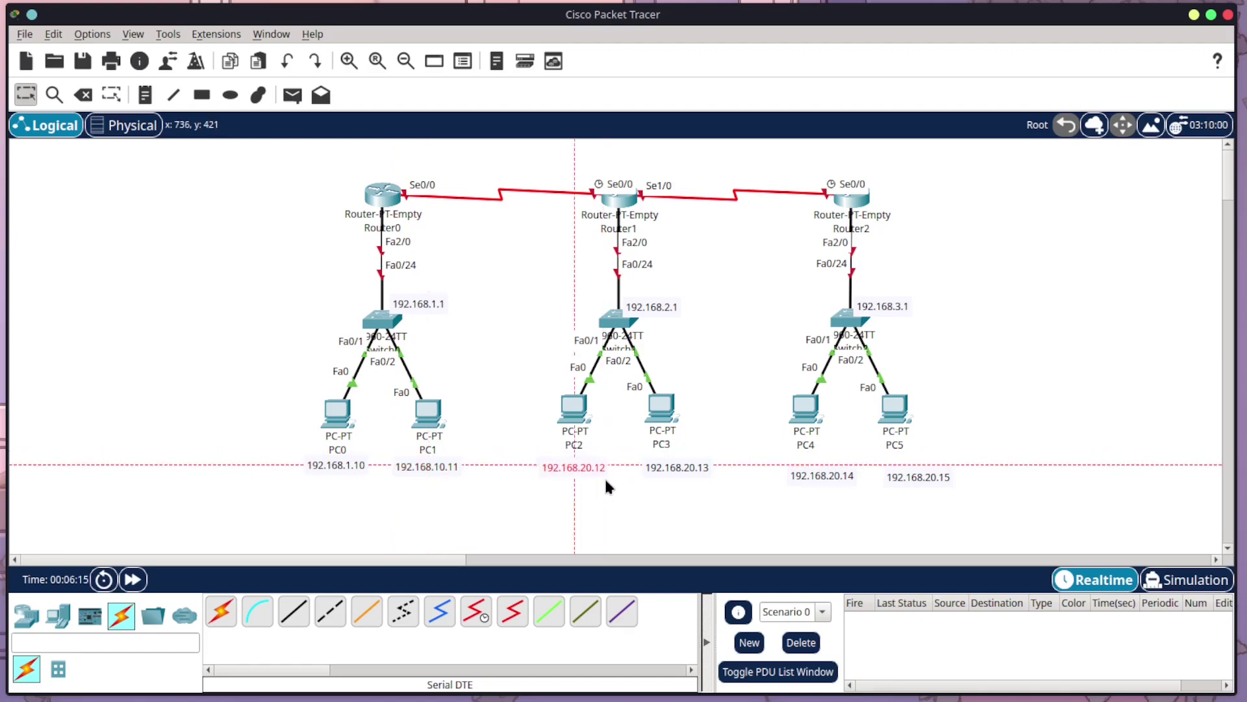
mouse_move(676, 462)
mouse_down()
mouse_move(644, 457)
mouse_move(661, 458)
mouse_up()
mouse_move(801, 466)
mouse_down()
mouse_move(814, 456)
mouse_move(766, 457)
mouse_move(800, 450)
mouse_move(787, 458)
mouse_up()
drag(888, 476, 819, 457)
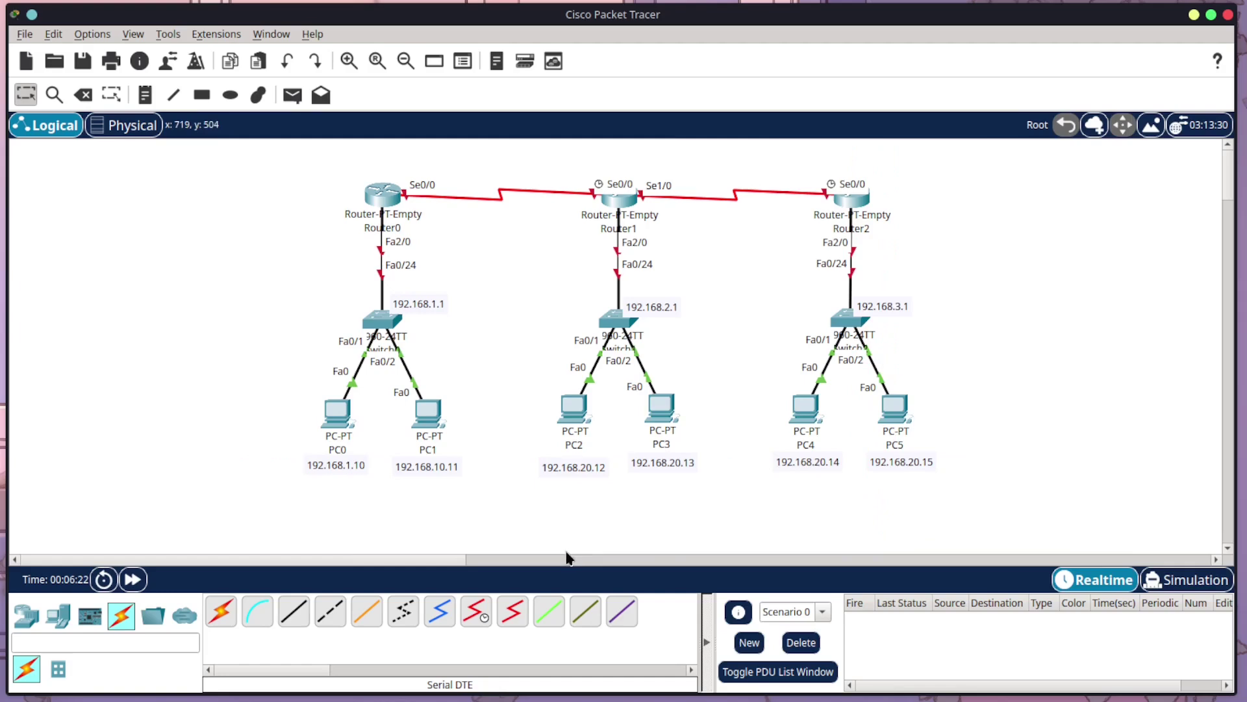
- Configure PC0 with the static IPv4 address 192.168.1.10 and default gateway 192.168.1.1
click(346, 428)
click(836, 250)
click(873, 243)
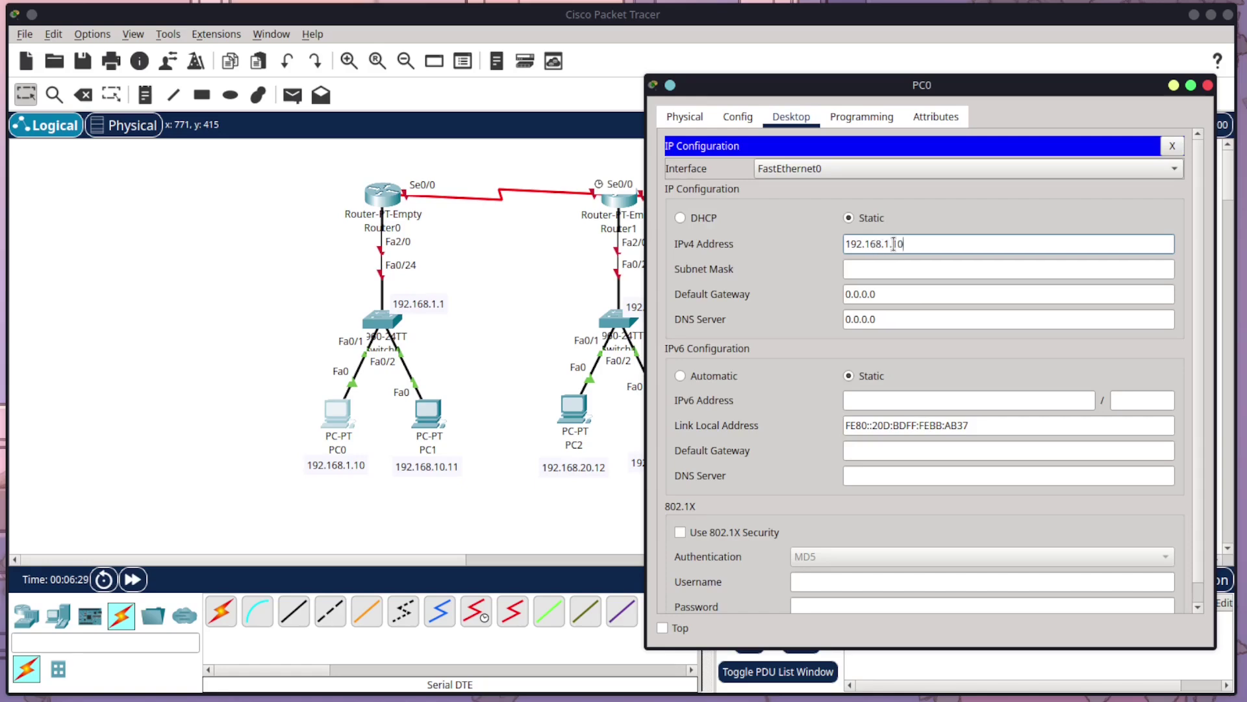
drag(894, 238, 840, 236)
key(ctrl+c)
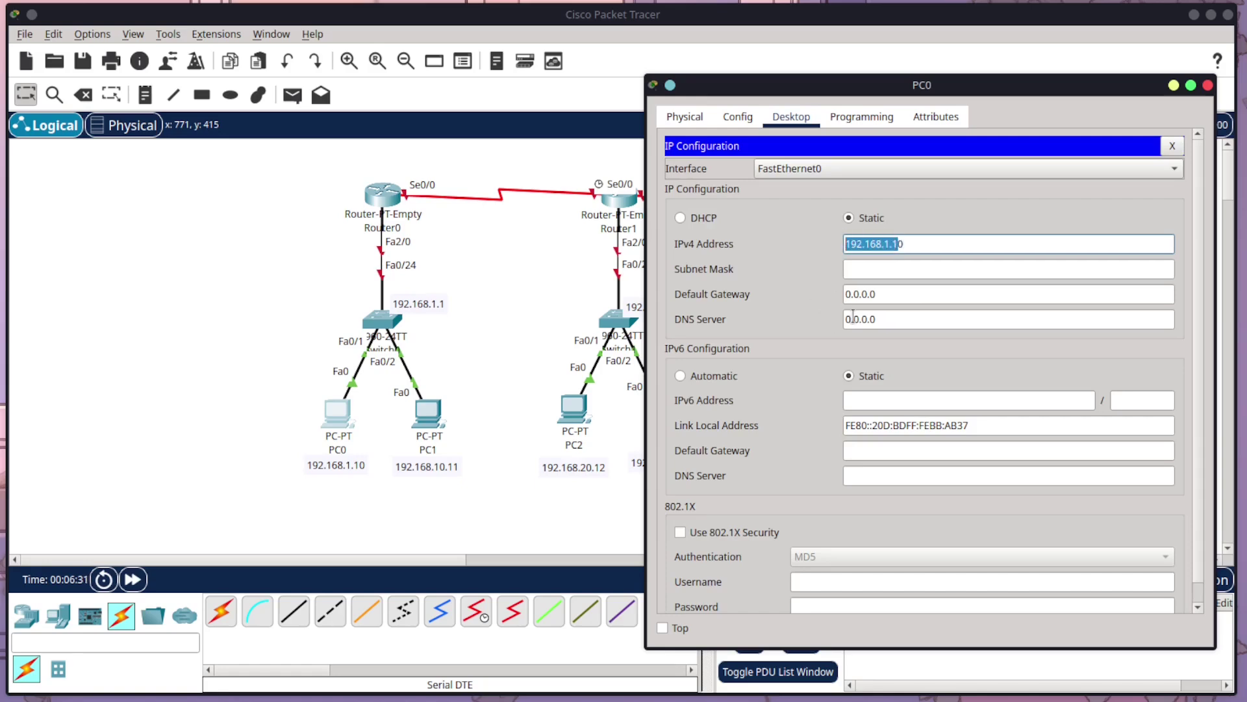
click(909, 294)
key(ctrl+a)
key(ctrl+v)
click(1208, 86)
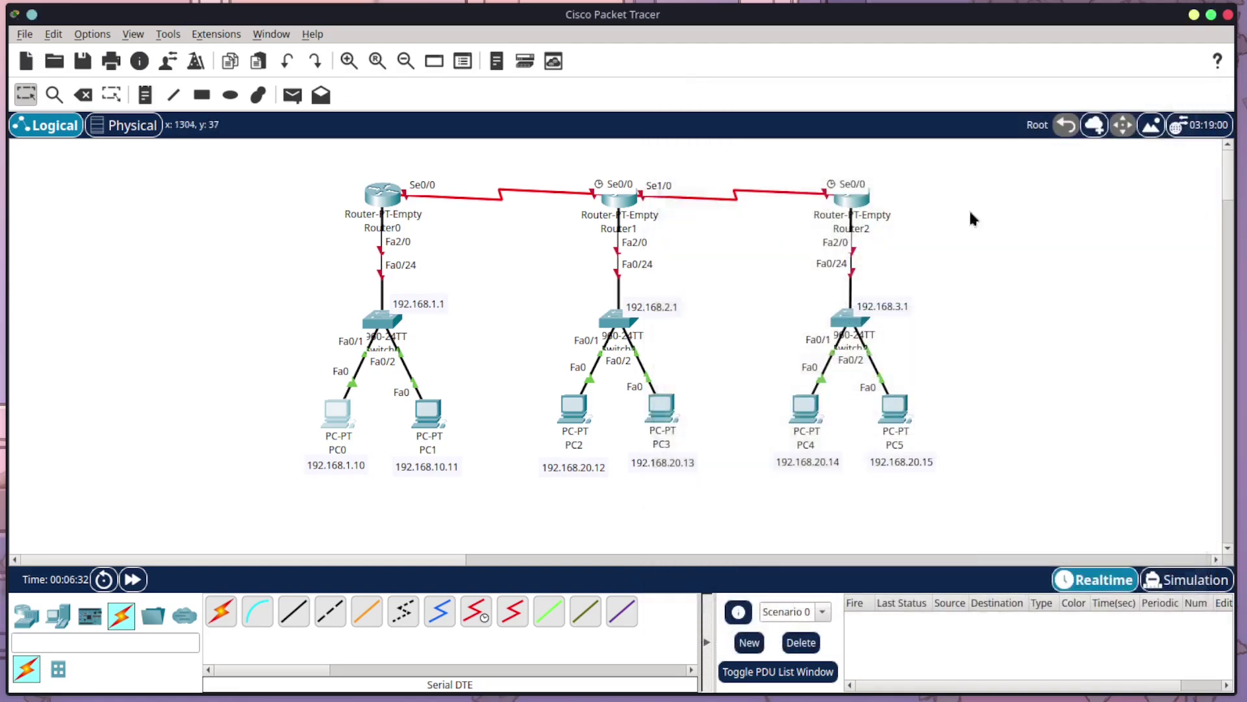
- Configure PC1 with the static IPv4 address 192.168.1.11, subnet mask 255.255.255.0 and default gateway 192.168.1.1
click(428, 415)
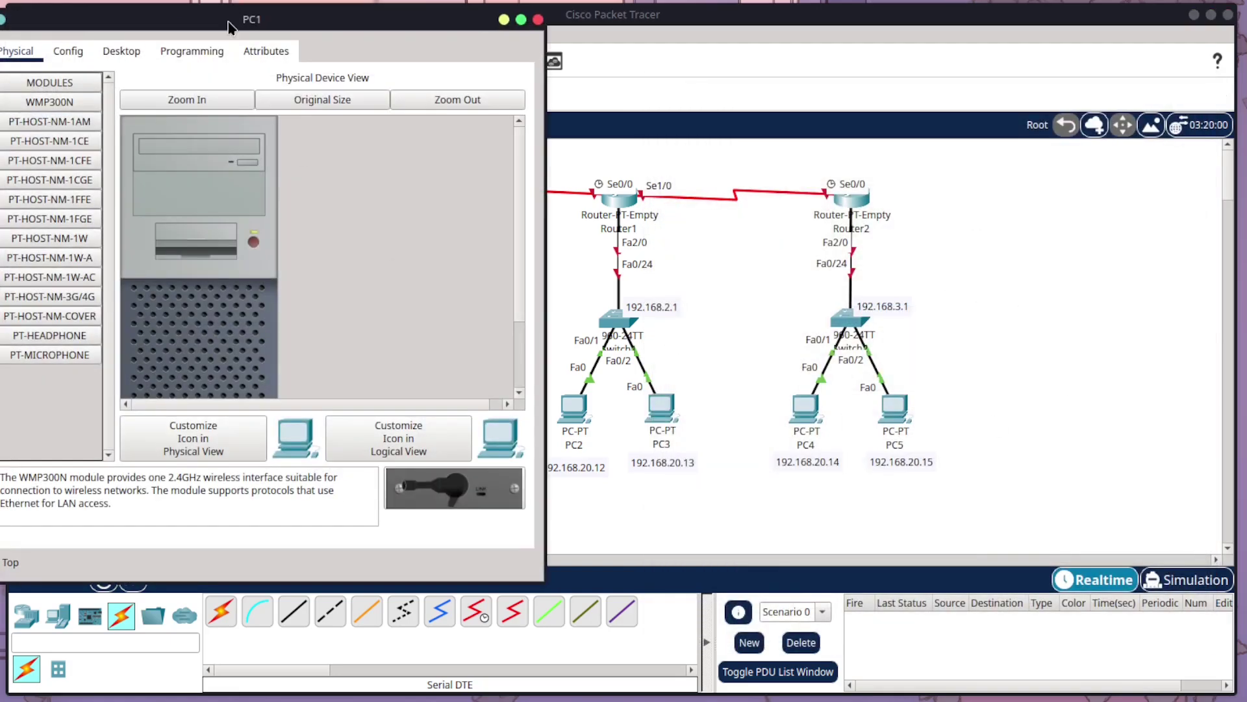
drag(228, 26, 677, 115)
click(569, 139)
click(493, 195)
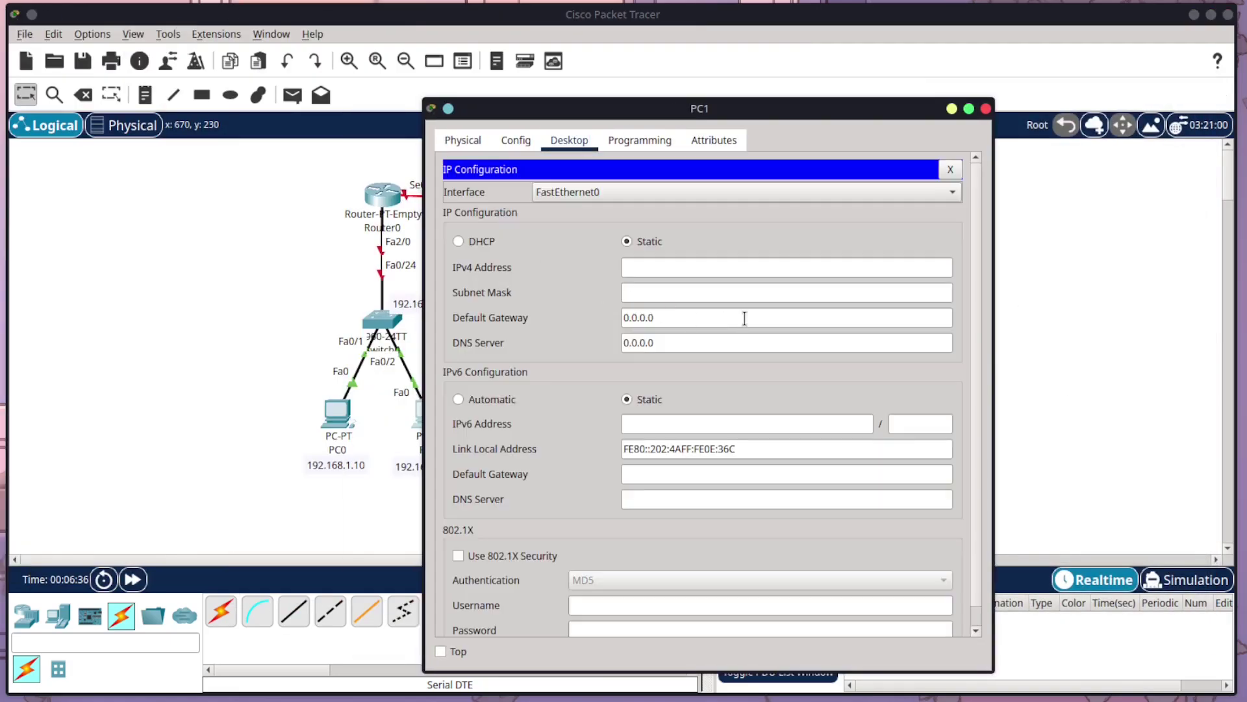
triple_click(671, 315)
key(ctrl+v)
click(636, 266)
text(19)
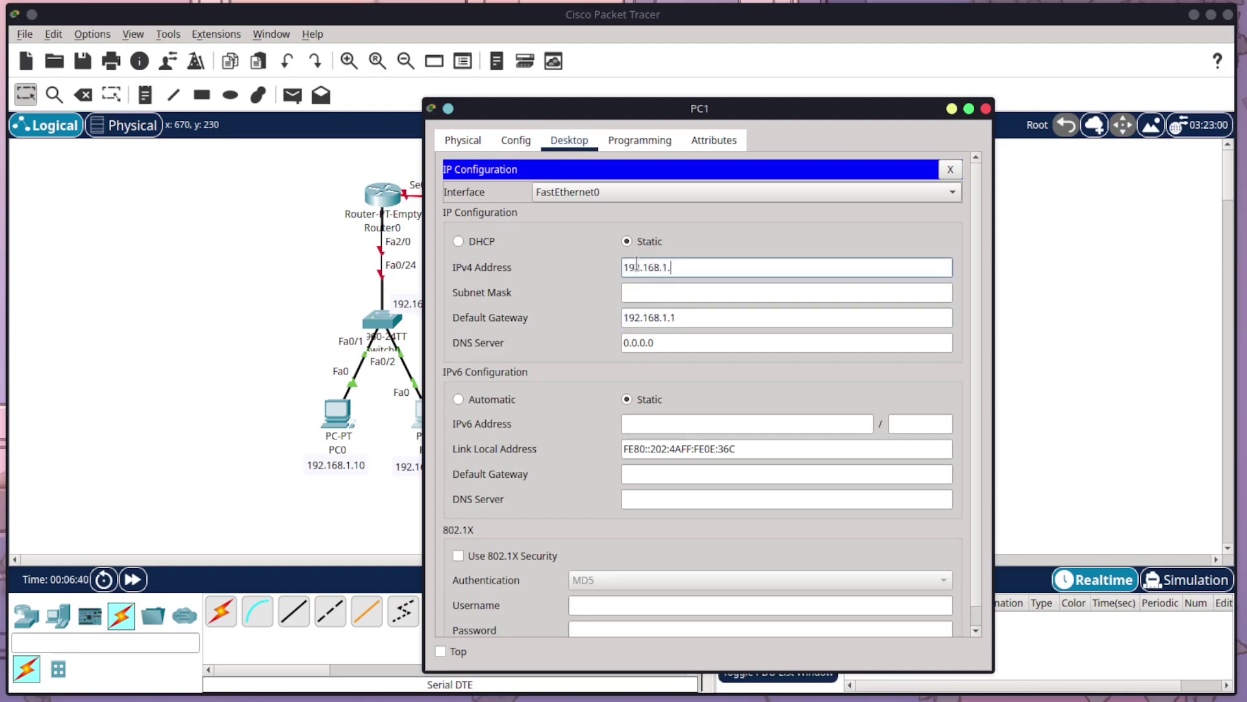
text(2.168.10.11)
key(Tab)
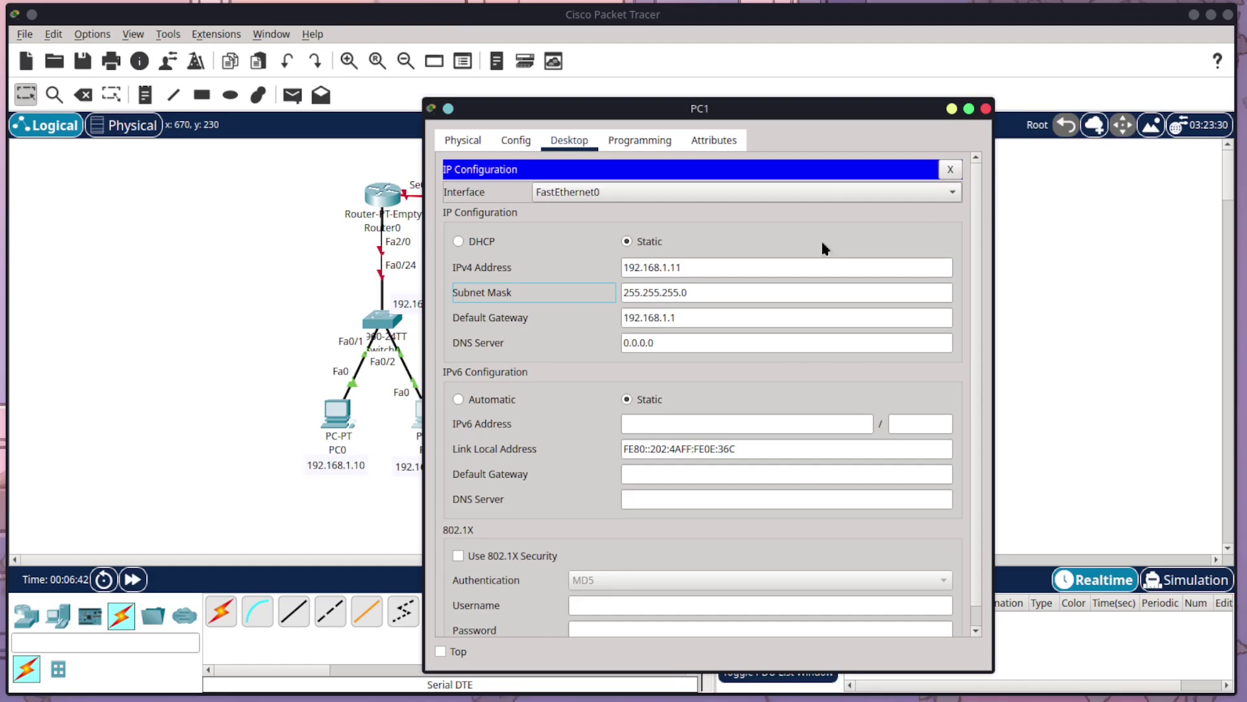
click(985, 108)
- Configure PC2 with the static IPv4 address 192.168.2.12, subnet mask 255.255.255.0 and default gateway 192.168.2.1
click(573, 412)
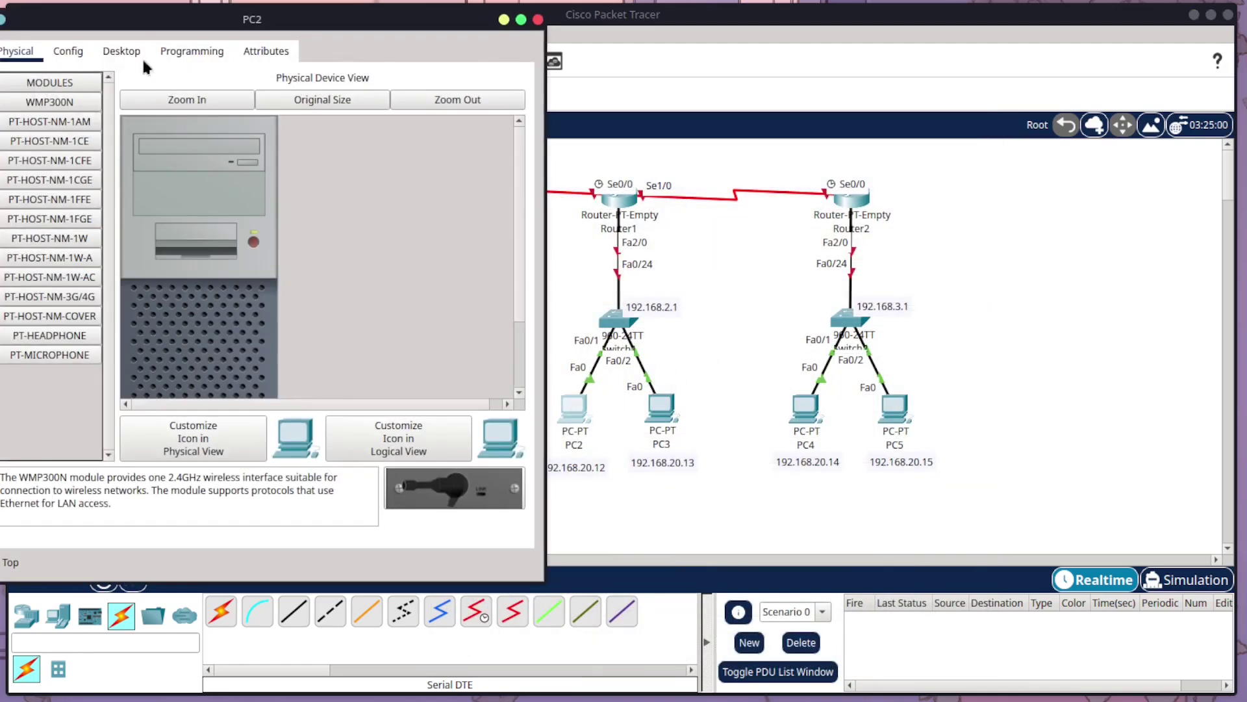
click(120, 47)
drag(119, 19, 590, 115)
click(515, 208)
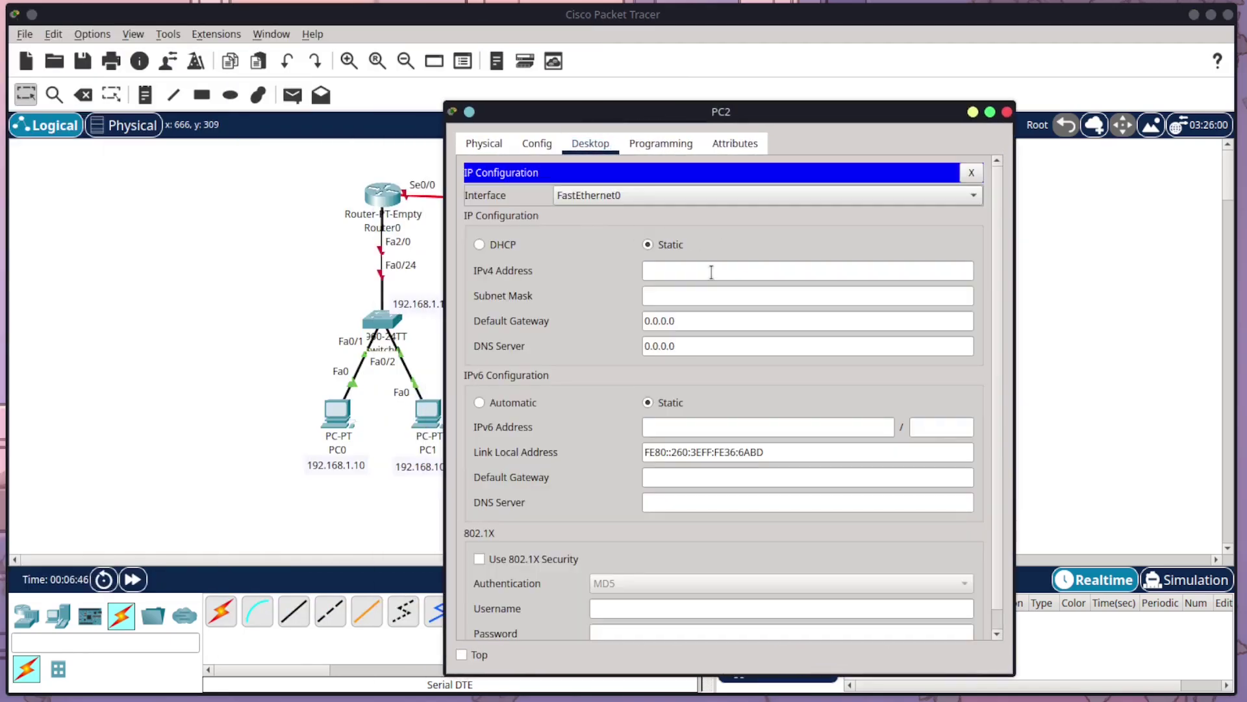
click(702, 272)
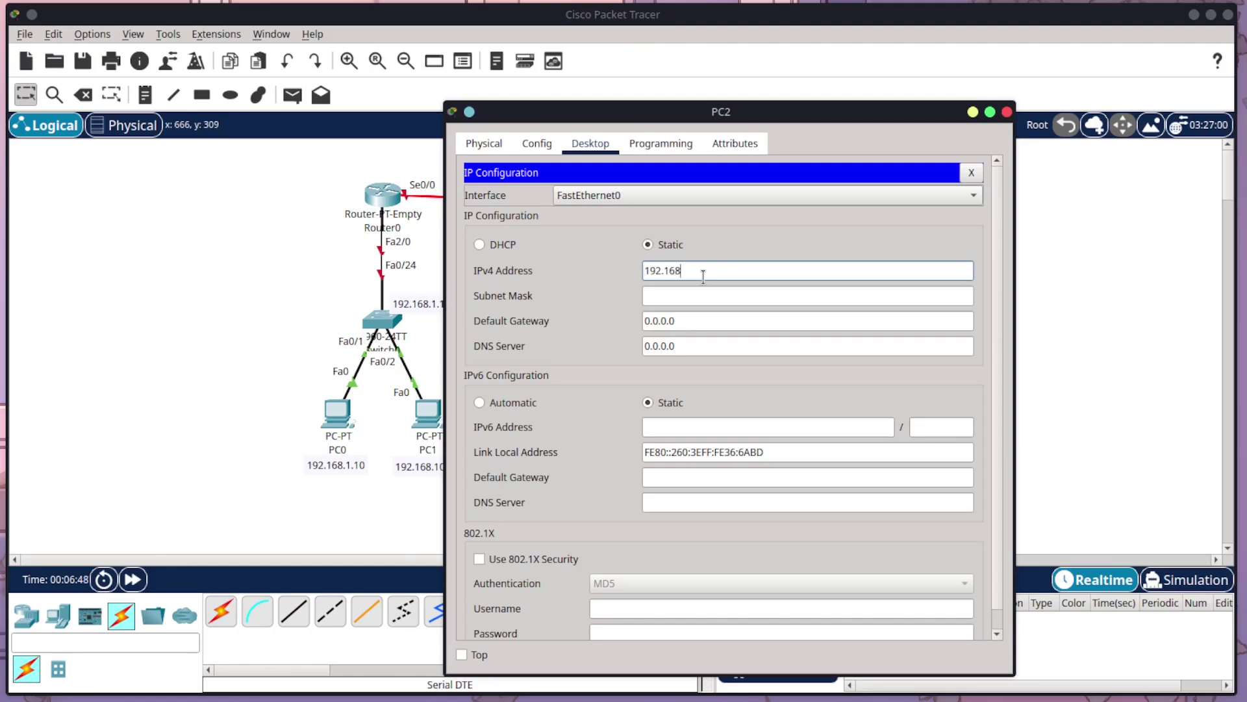
text(192.168.2.12)
drag(696, 271, 643, 270)
key(ctrl+c)
triple_click(699, 322)
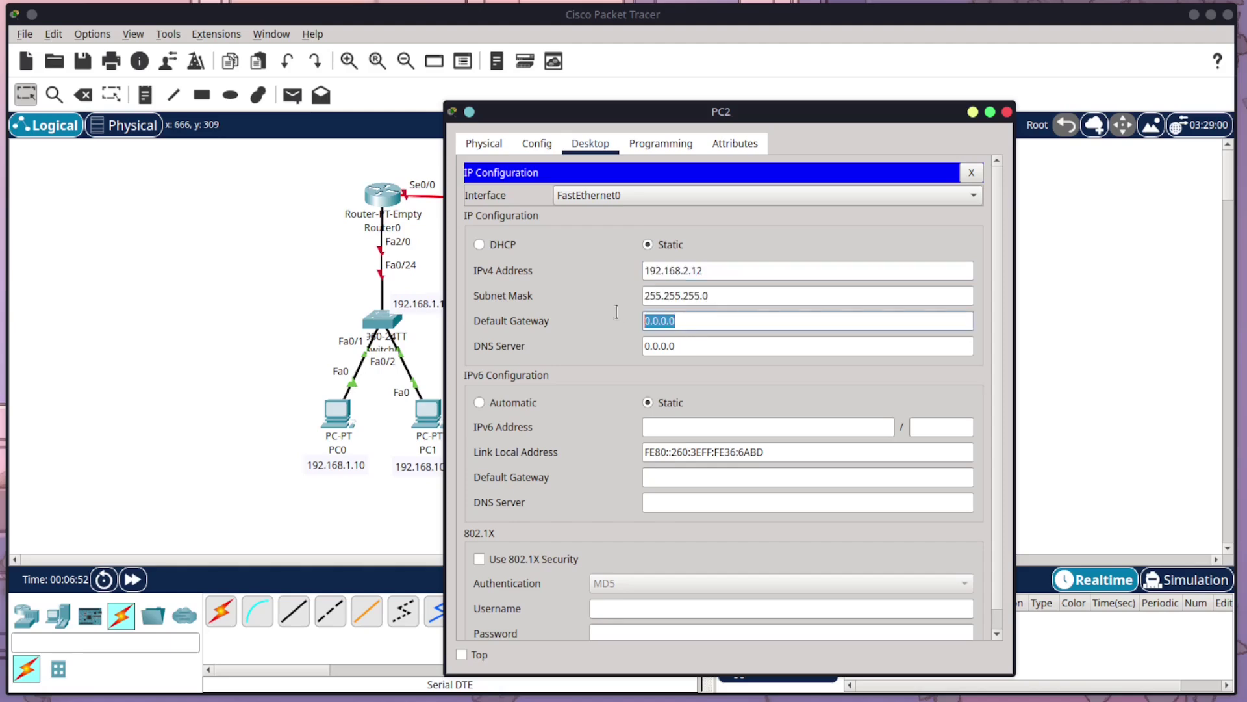
key(ctrl+v)
click(1007, 112)
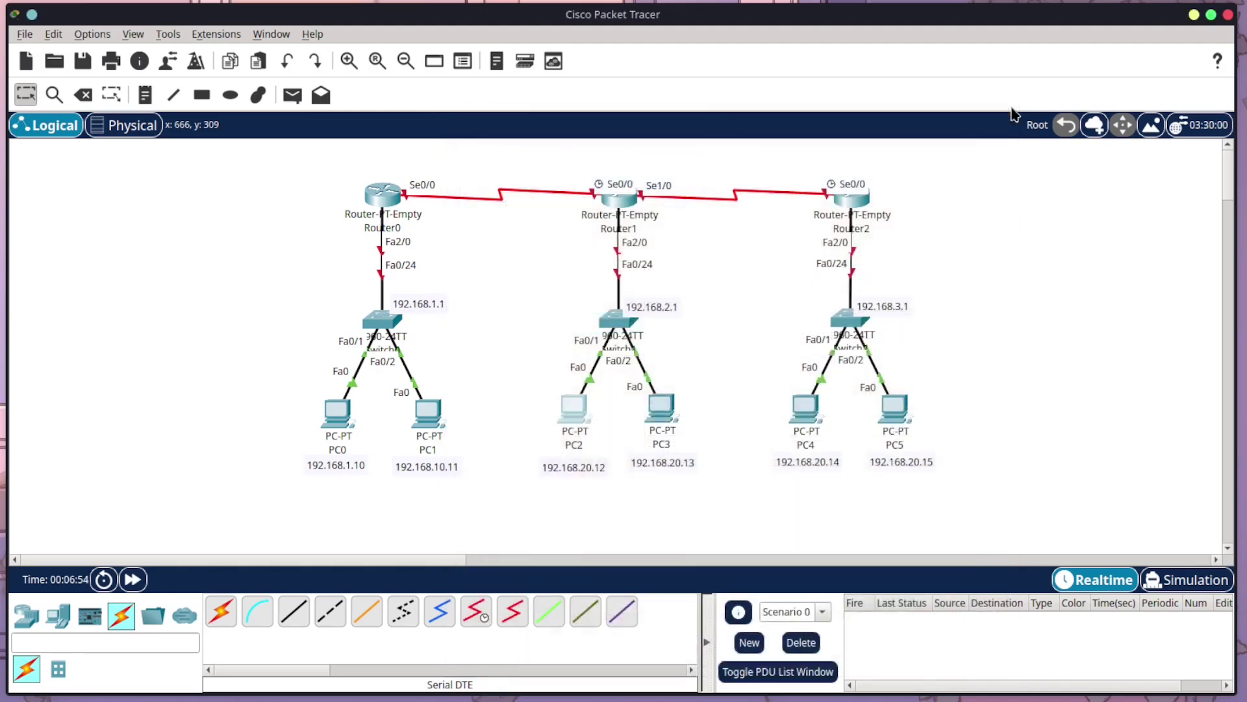
- Configure PC3 with the static IPv4 address 192.168.2.13 and default gateway 192.168.2.1
click(664, 407)
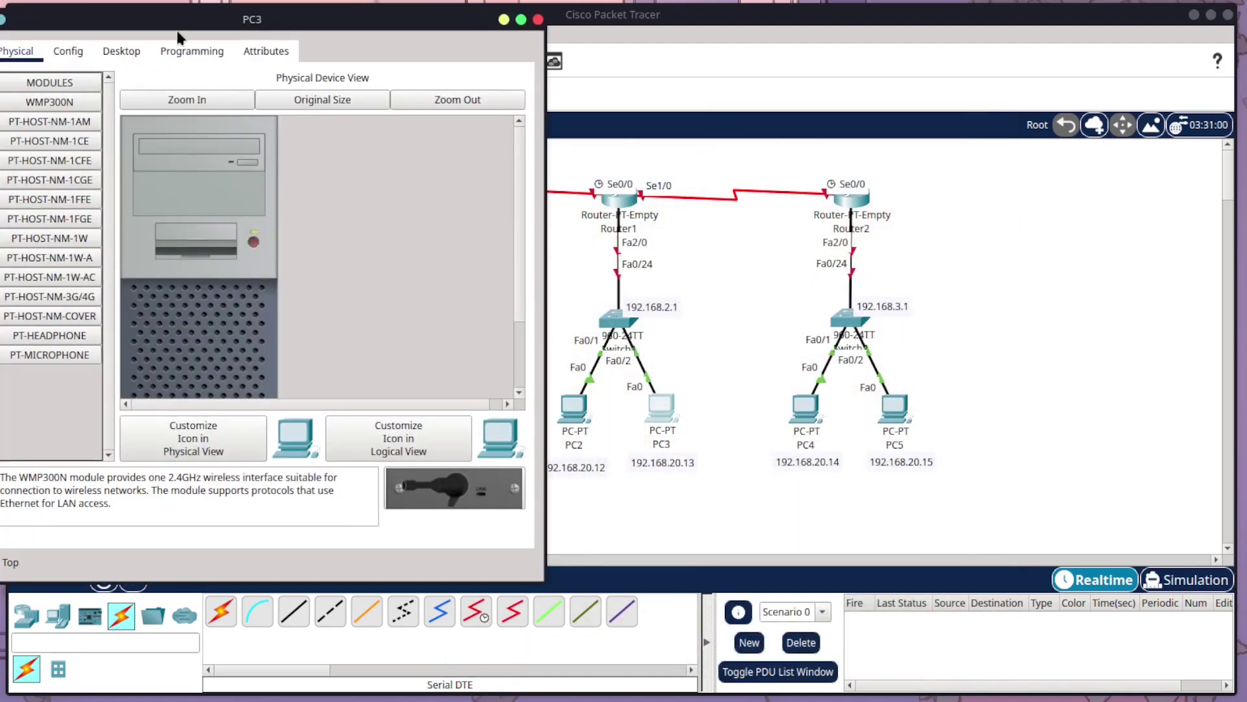
drag(185, 29, 414, 94)
click(375, 110)
click(300, 175)
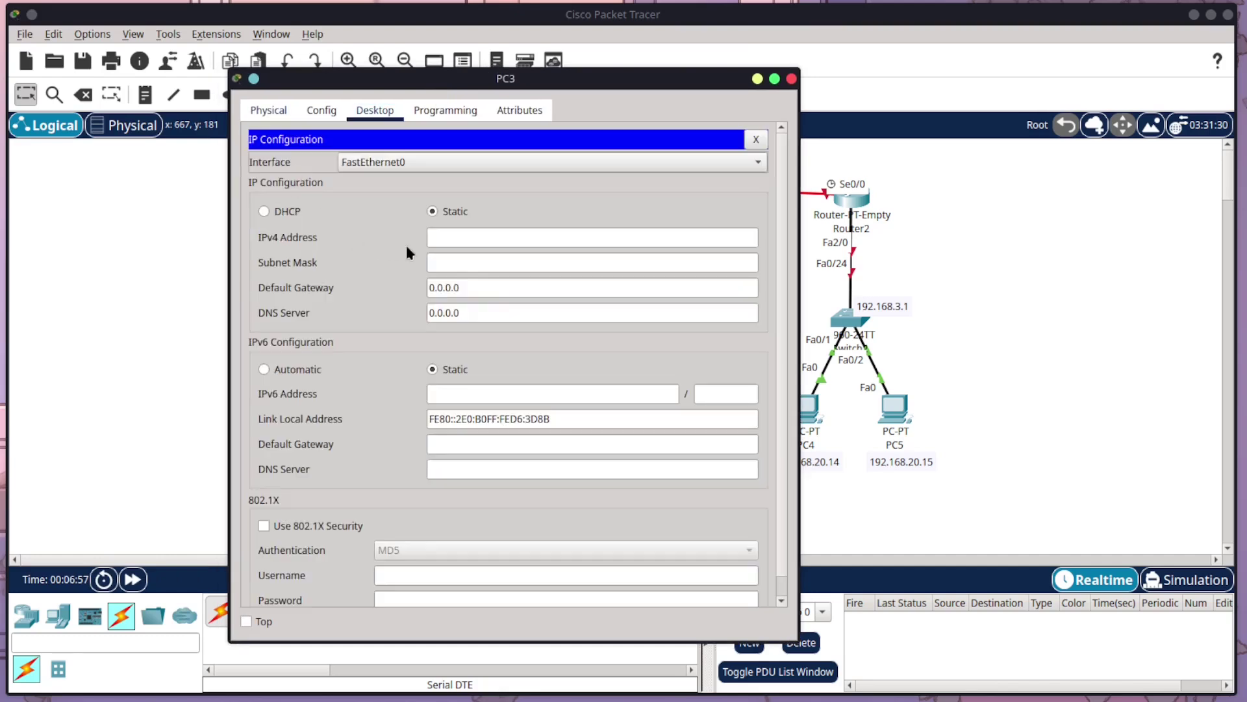
triple_click(473, 288)
key(ctrl+v)
click(463, 237)
text(192.168.2.13)
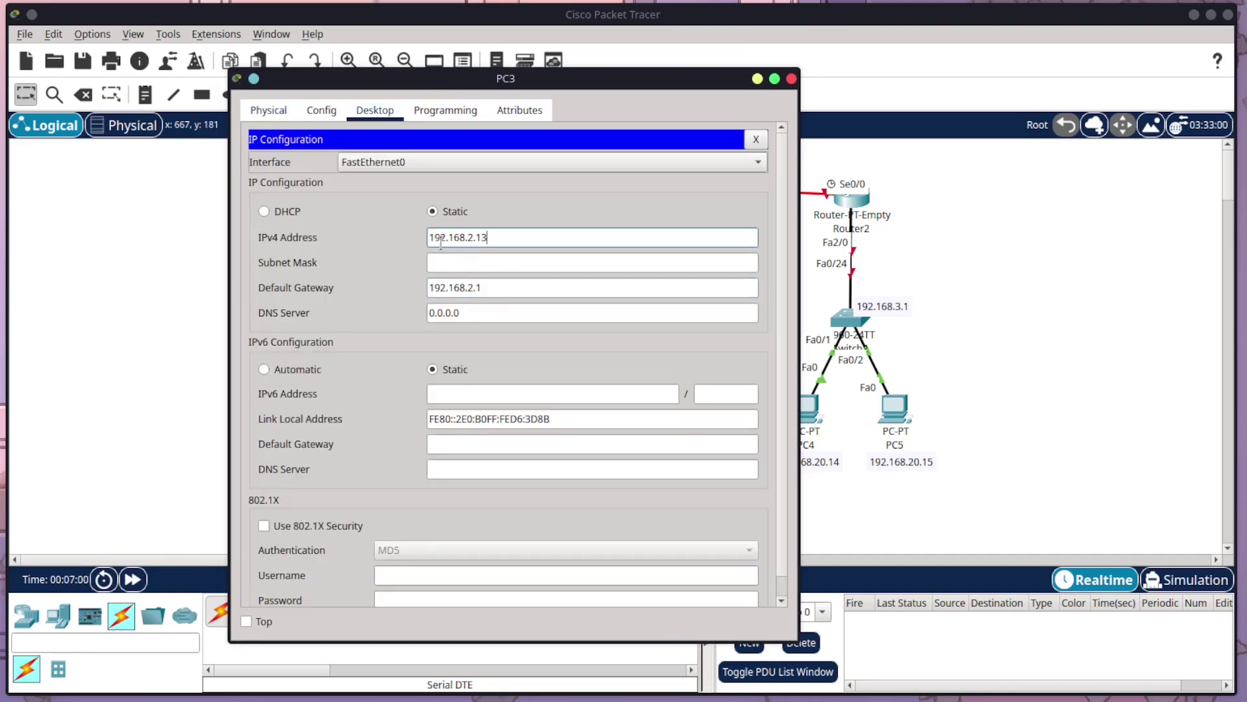
key(Tab)
click(791, 79)
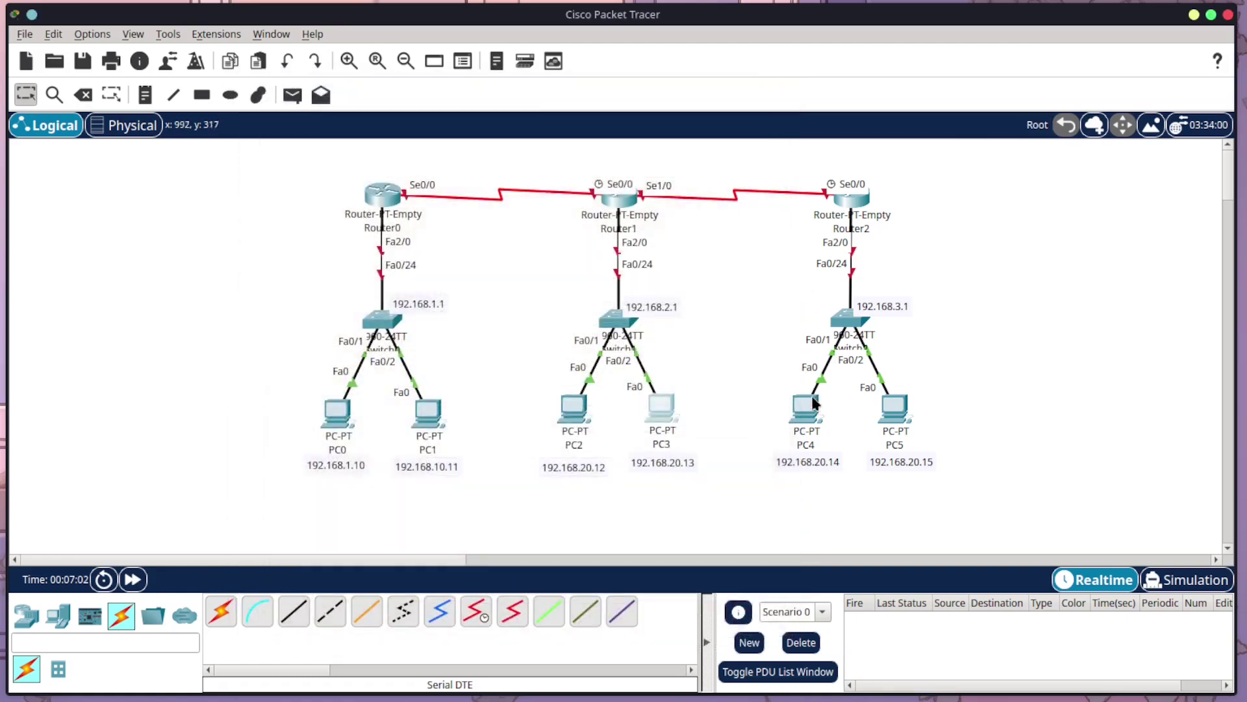
- Change the address note under PC4 to 192.168.30.14 and the one under PC5 to 192.168.4.15
click(805, 408)
drag(309, 25, 418, 100)
click(820, 459)
key(BackSpace)
text(3)
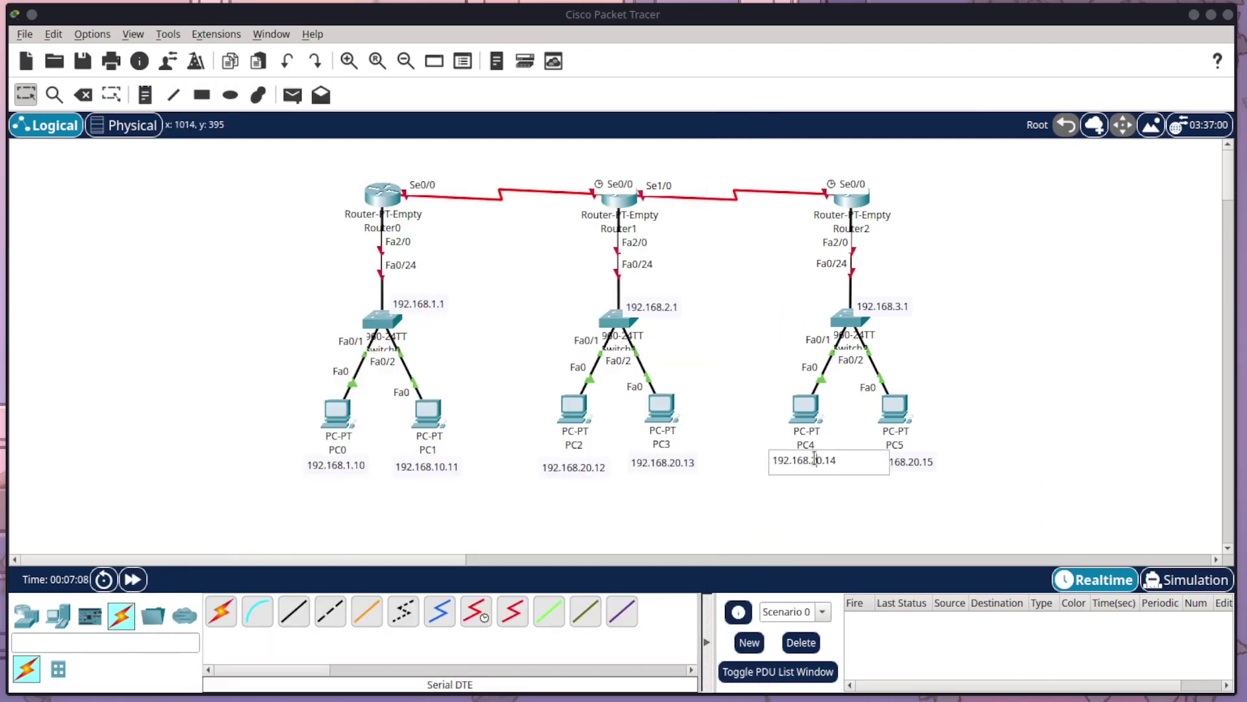
click(909, 464)
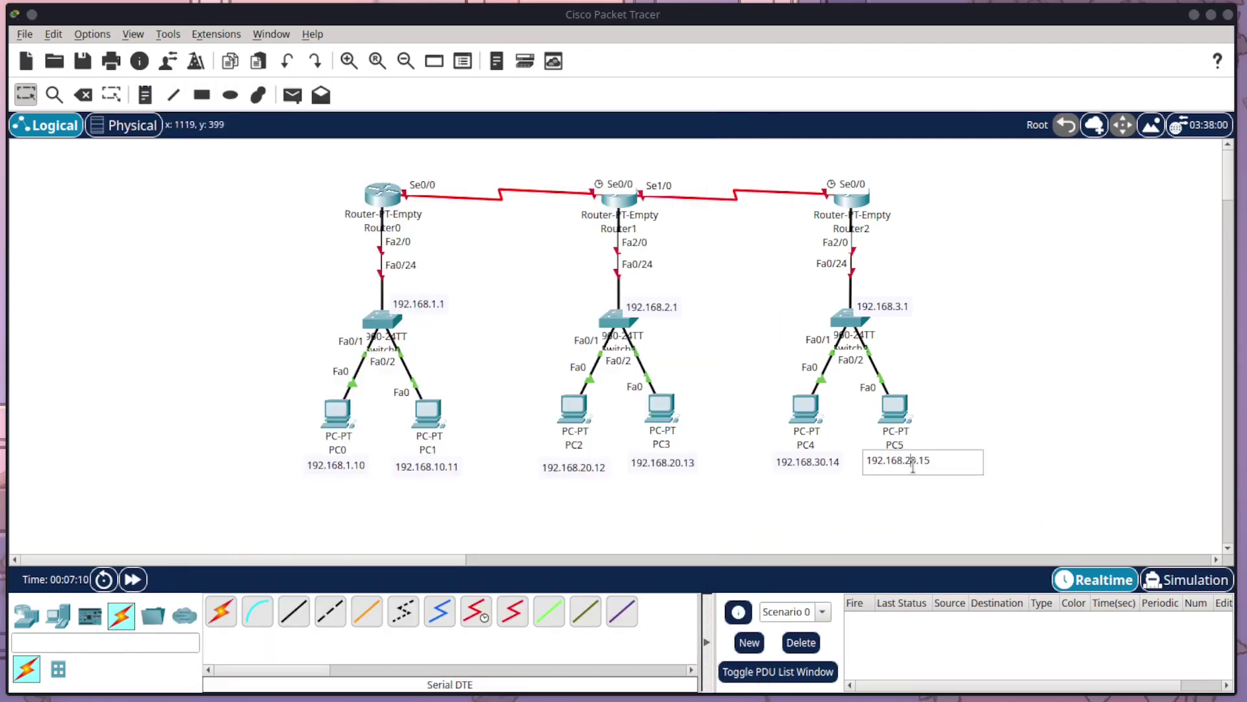
key(BackSpace)
key(Delete)
text(4)
- Correct the address notes under PC3 and PC2 to 192.168.2.13 and 192.168.2.12
click(656, 462)
key(BackSpace)
click(593, 467)
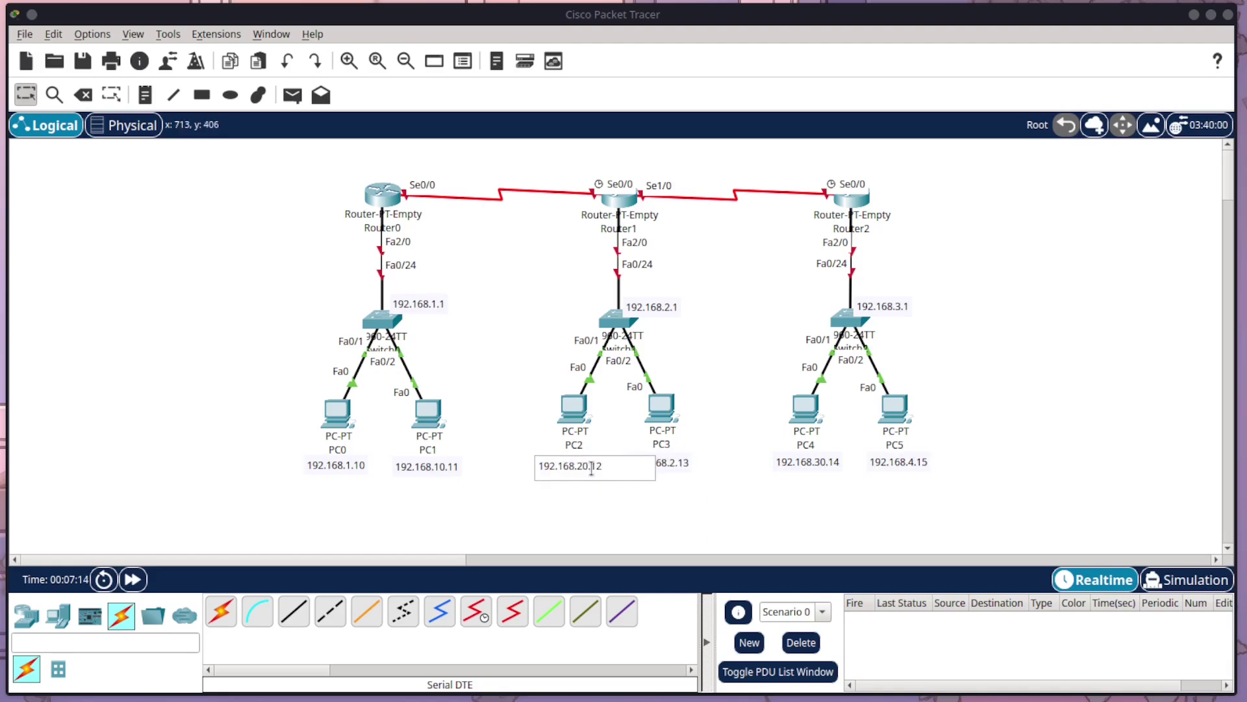
key(BackSpace)
key(Return)
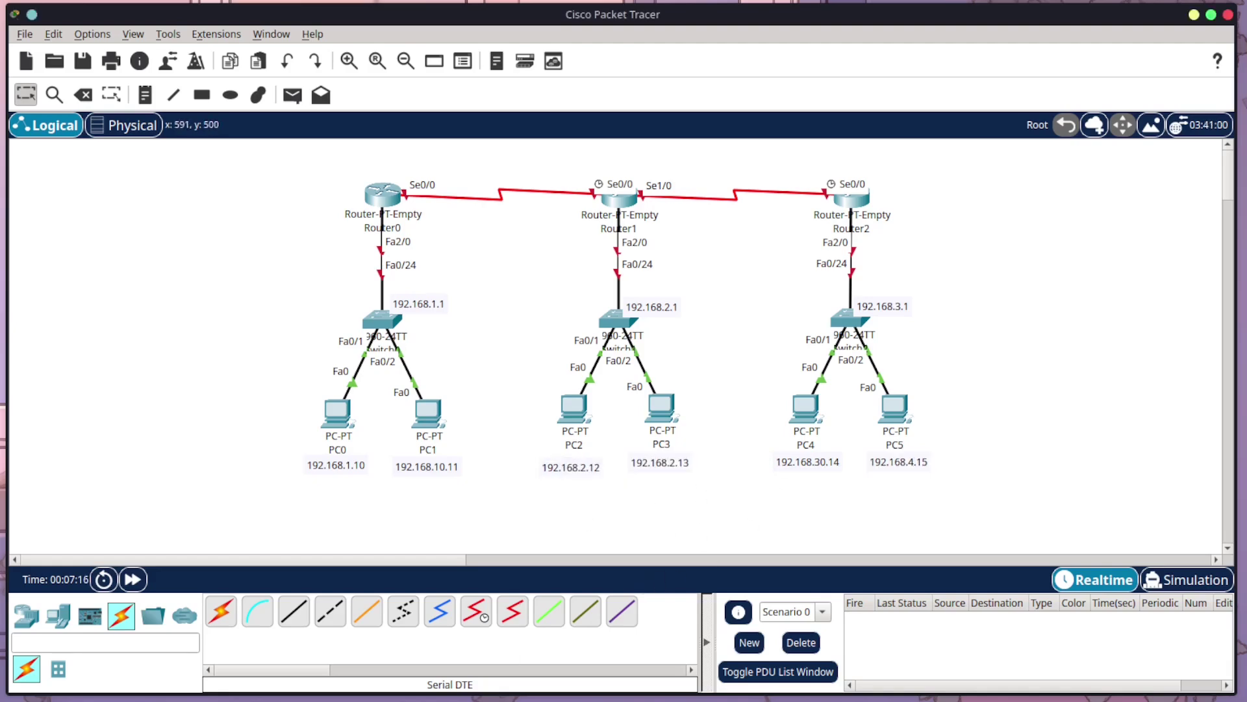
- Configure PC4 with the static IPv4 address 192.168.3.14, subnet mask 255.255.255.0 and default gateway 192.168.3.1
click(806, 409)
click(278, 132)
click(235, 214)
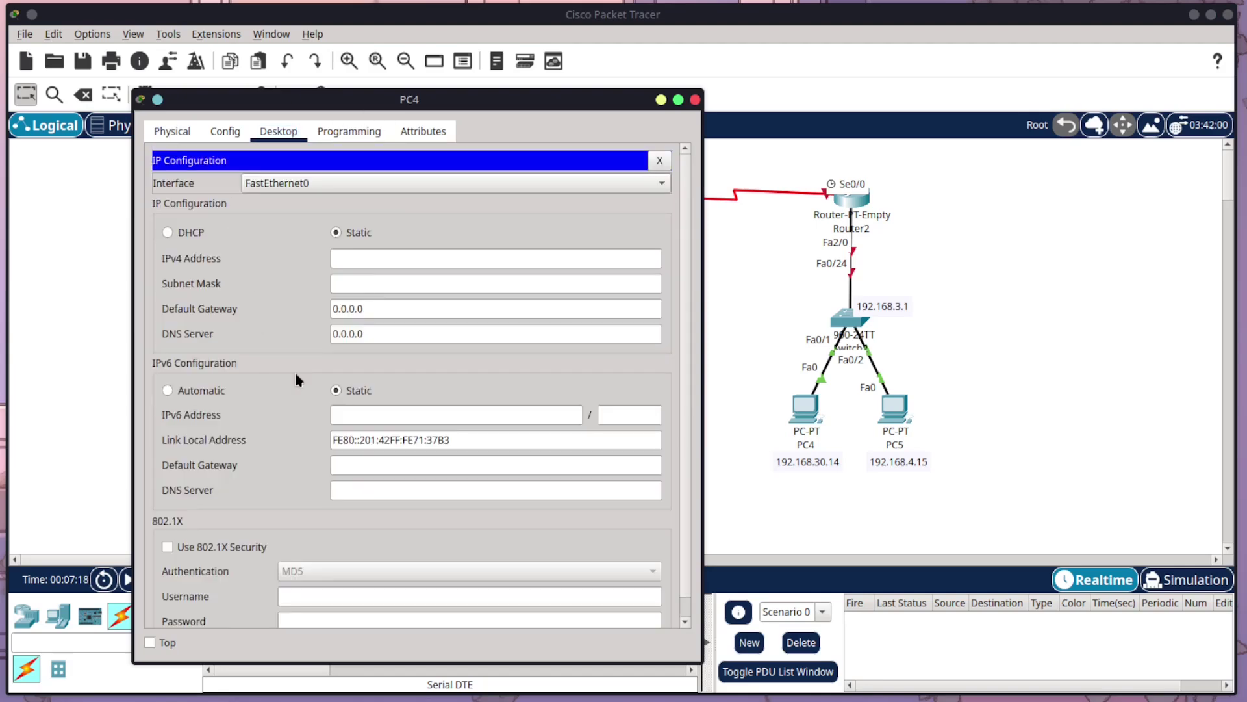
drag(387, 315, 309, 300)
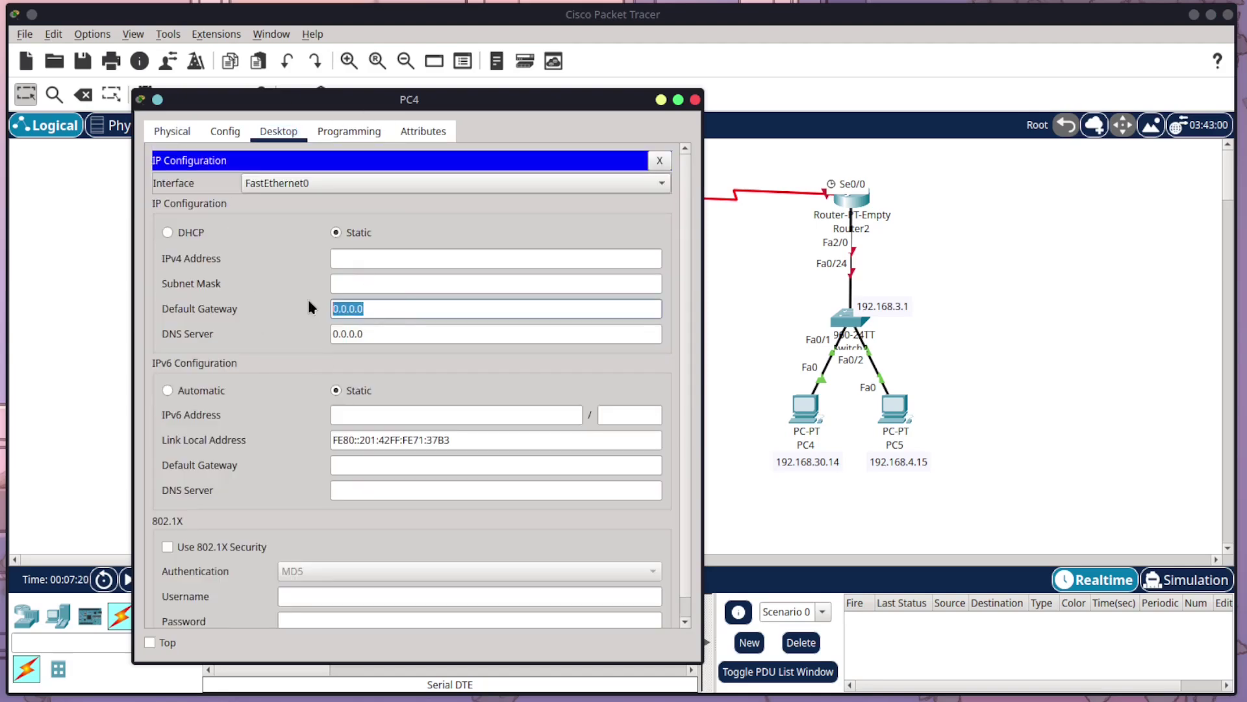
text(192.168.3.1)
drag(388, 309, 298, 295)
key(ctrl+c)
click(345, 258)
key(ctrl+v)
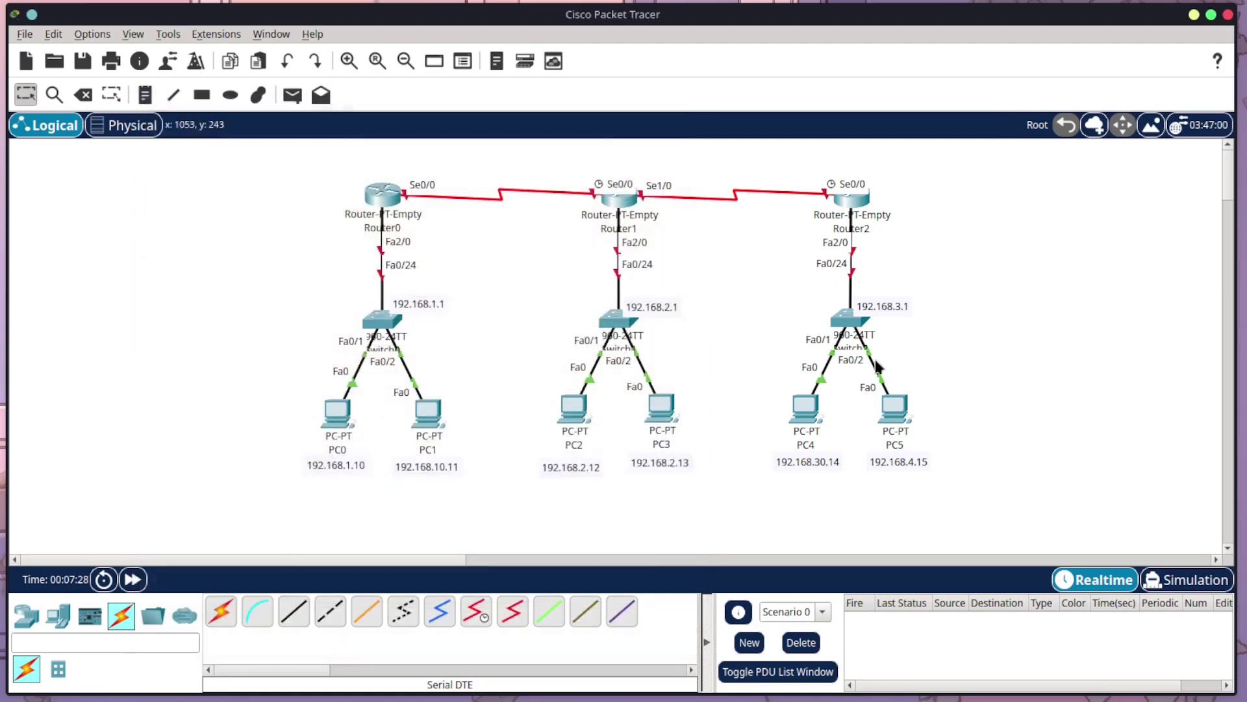
click(694, 100)
- Correct the address notes under PC4 and PC5 to 192.168.3.14 and 192.168.3.15
click(832, 467)
key(Left)
key(Left)
key(BackSpace)
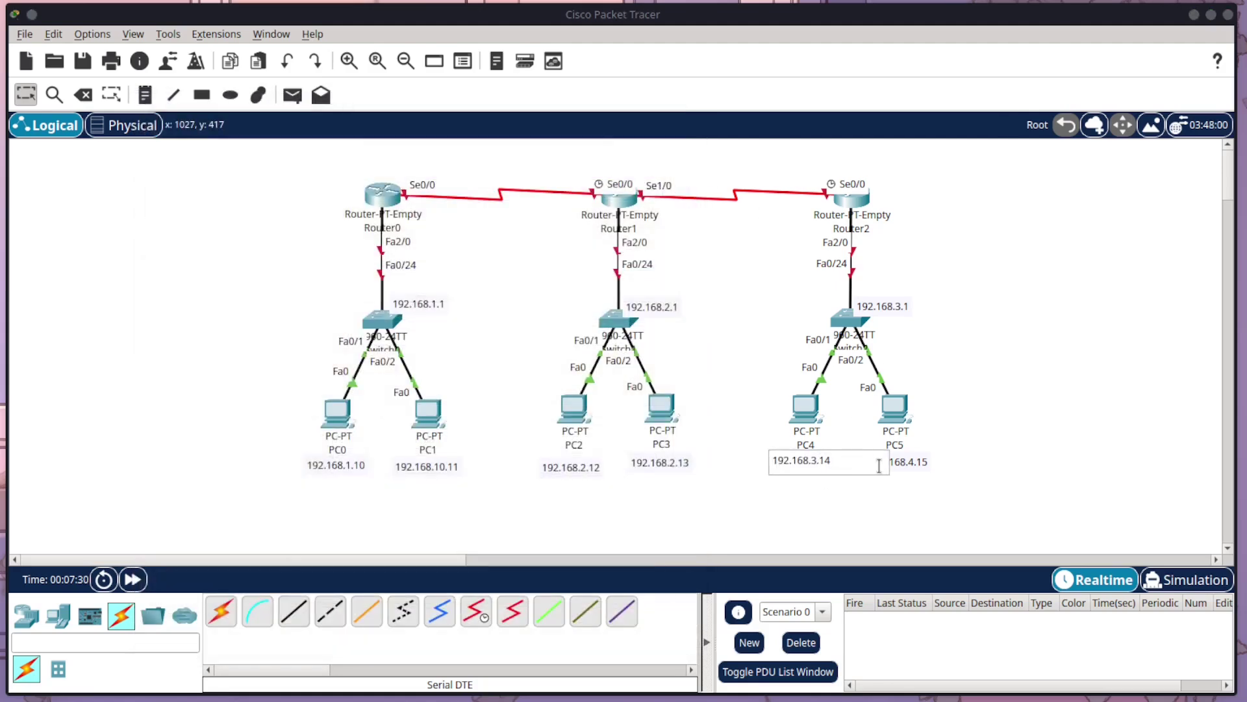
click(905, 462)
key(Left)
key(Left)
key(Left)
key(BackSpace)
text(3)
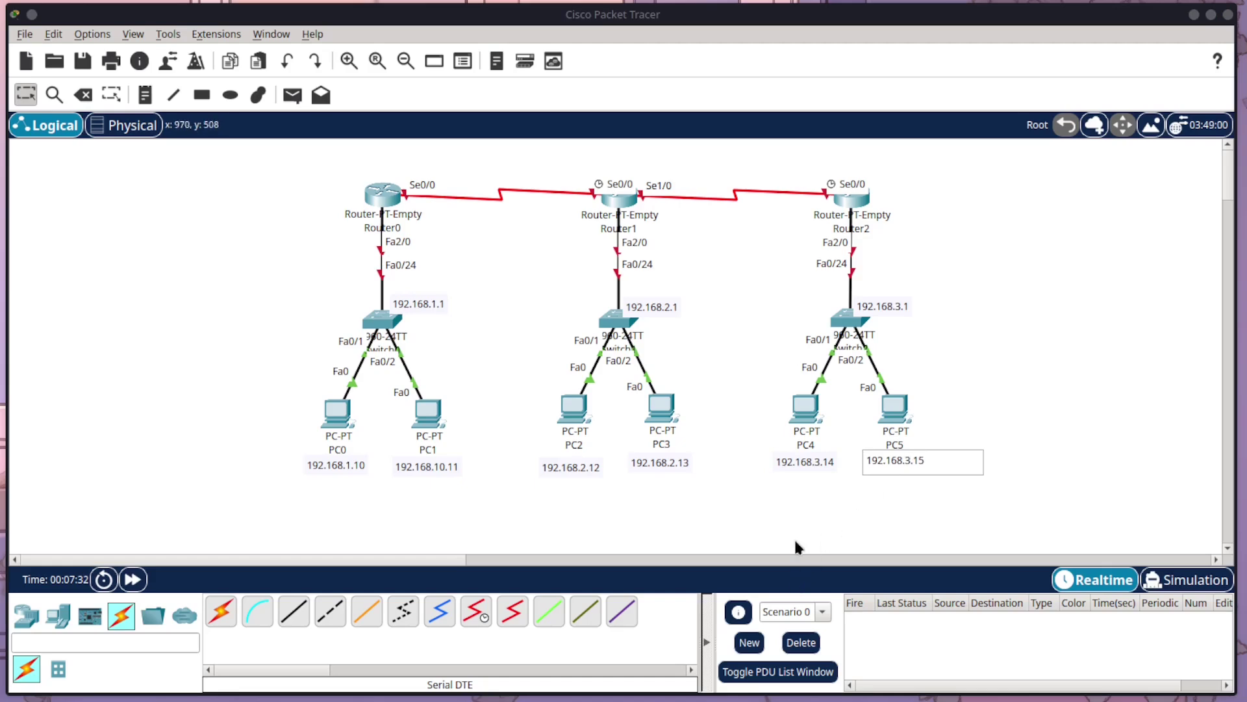
click(806, 536)
- Check the IPv4 address, subnet mask and default gateway in PC4's IP configuration
click(806, 408)
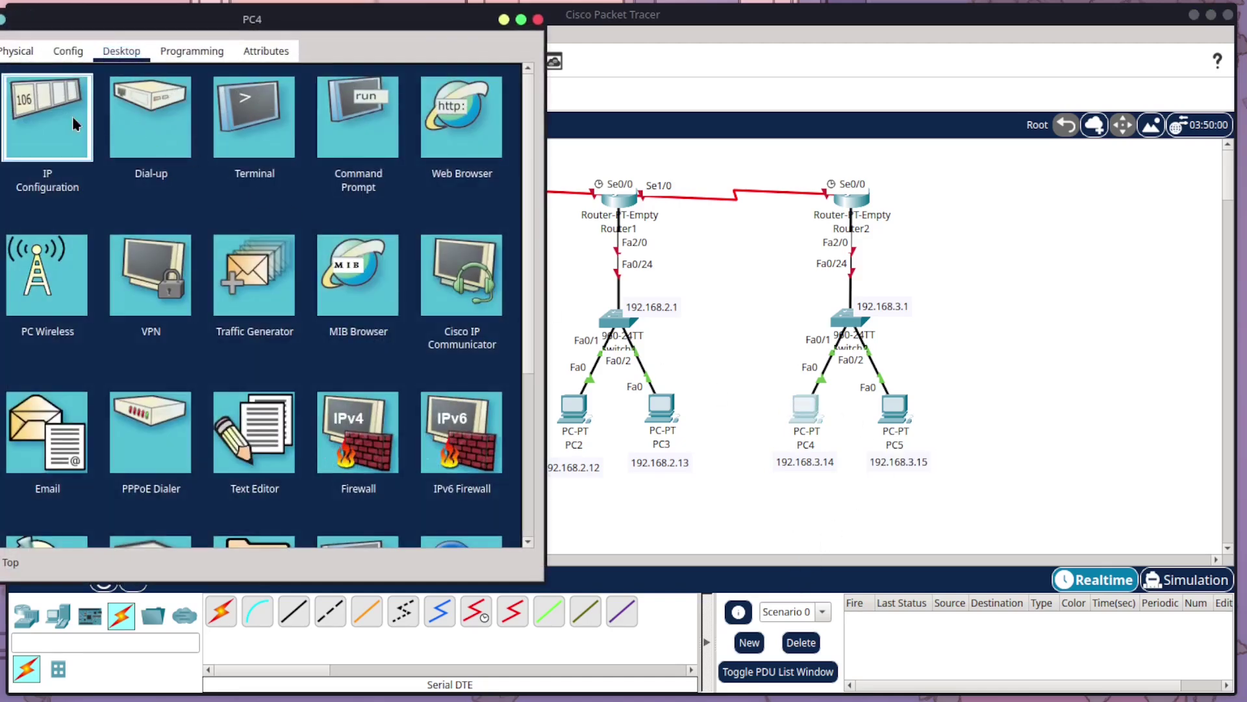
click(48, 112)
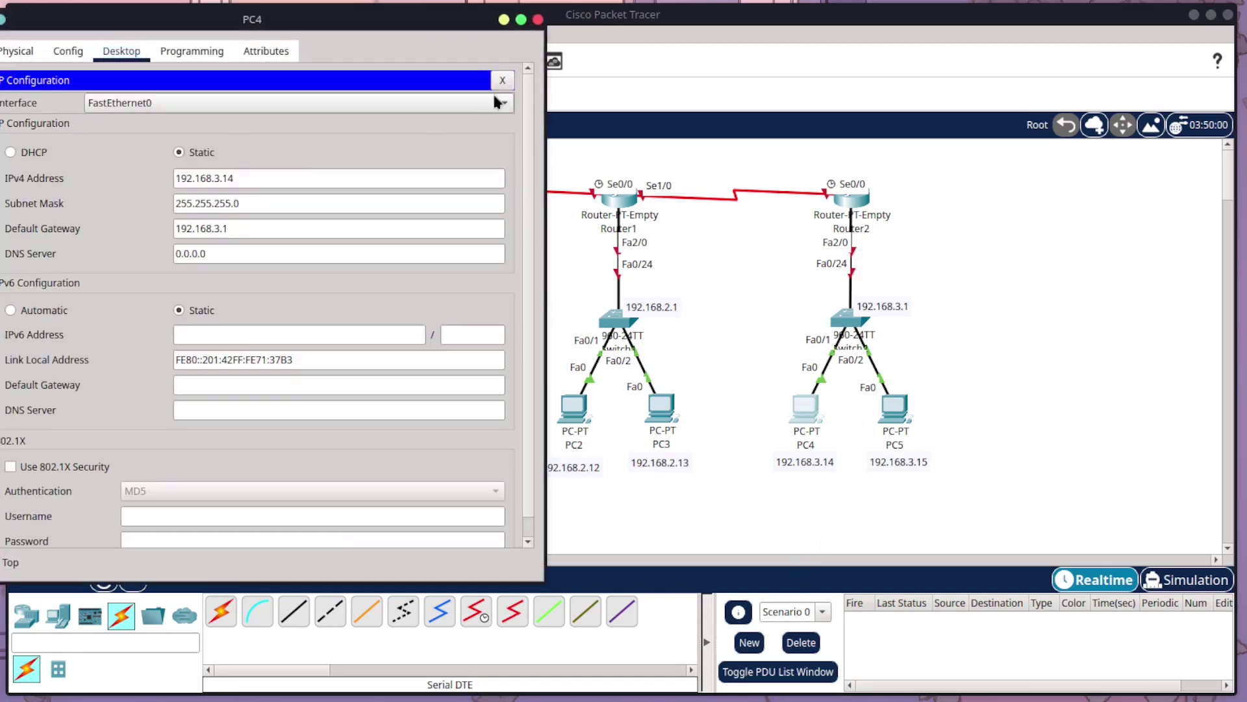
click(537, 19)
- Configure PC5 with the static IPv4 address 192.168.3.15, subnet mask 255.255.255.0 and default gateway 192.168.3.1
click(894, 408)
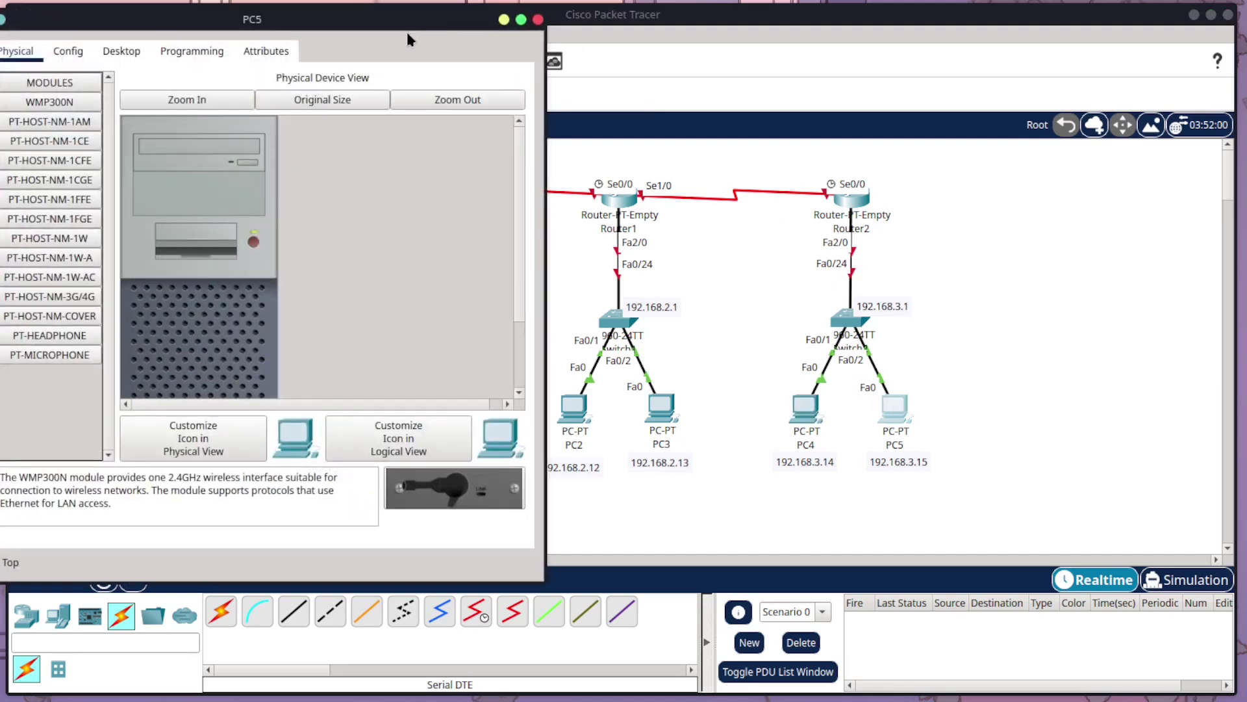
drag(427, 35, 974, 142)
click(622, 150)
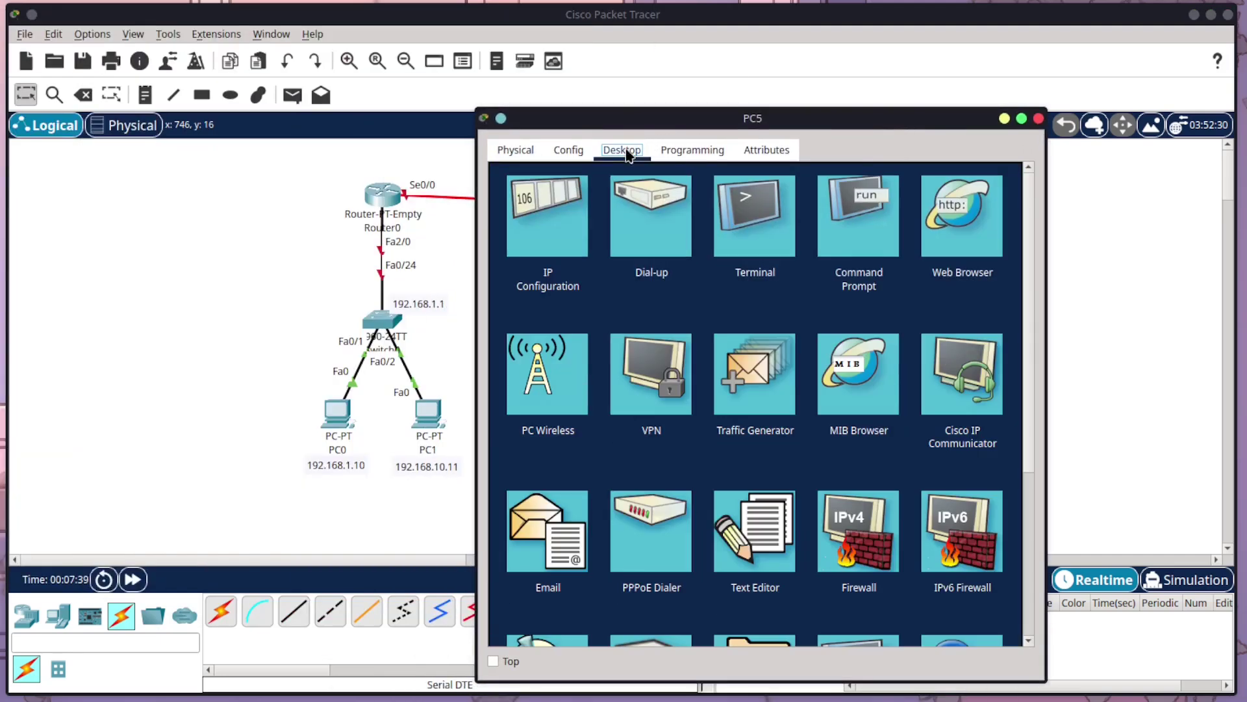
click(543, 207)
click(705, 277)
text(192.168.3.15)
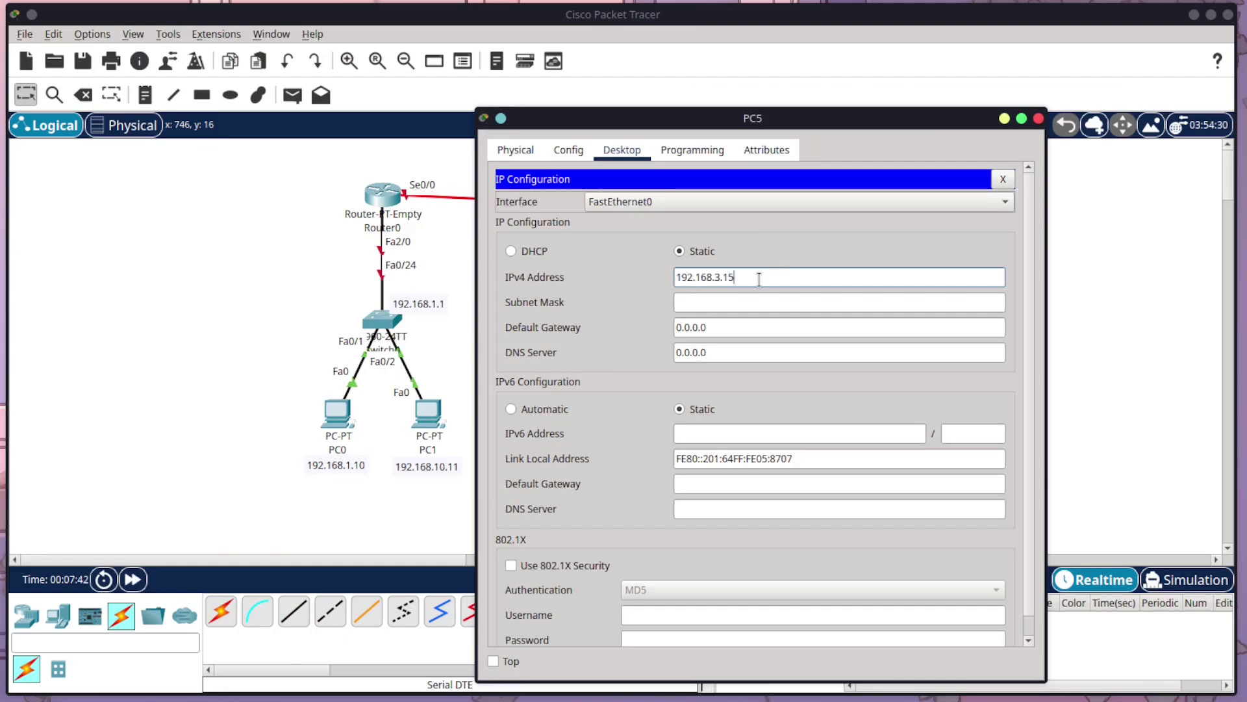
right_click(728, 305)
triple_click(691, 326)
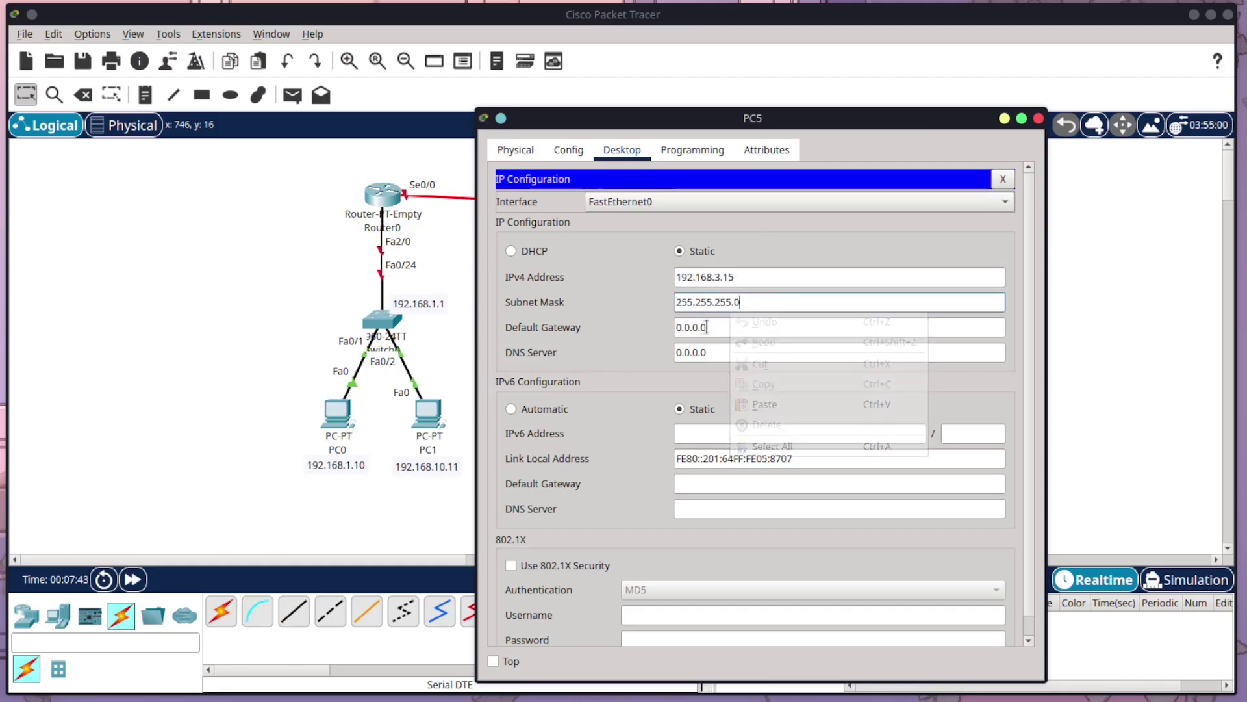
text(192.168.3.1)
click(1038, 118)
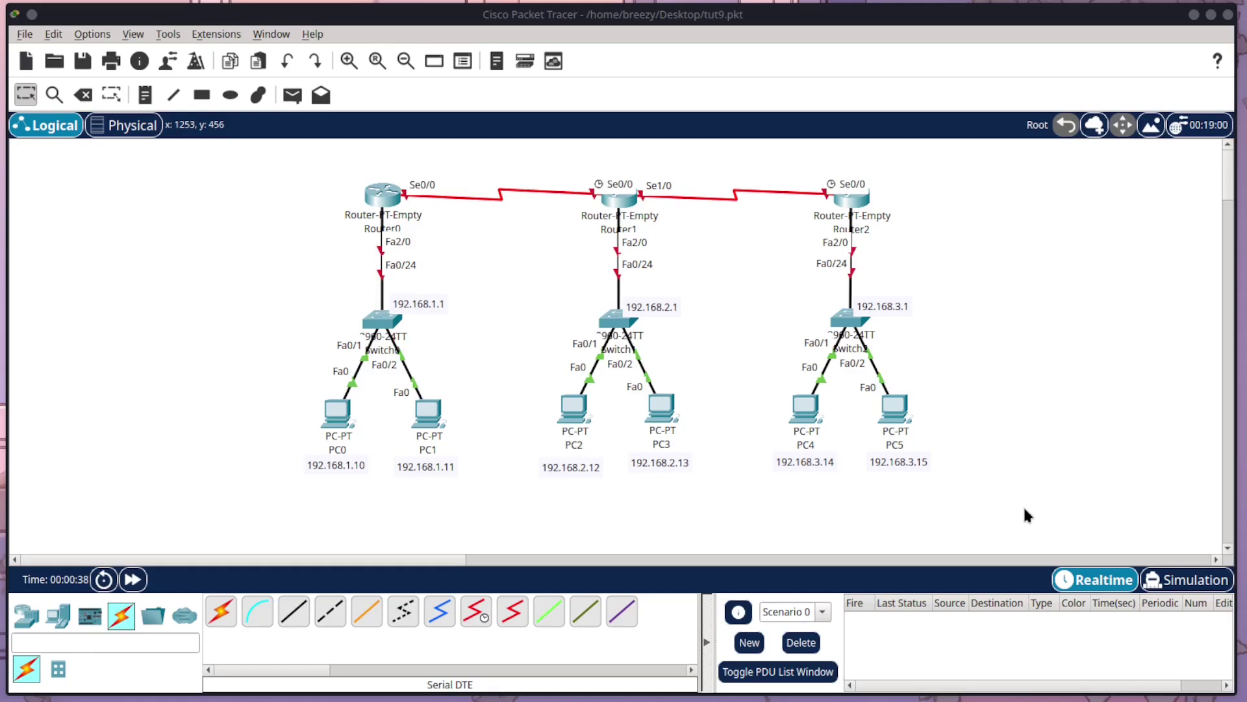
- Add notes 10.0.0.1 at Router0's serial port, 10.0.0.2 and 11.0.0.1 at Router1's Se0/0 and Se1/0, and 11.0.0.2 at Router2's
click(143, 96)
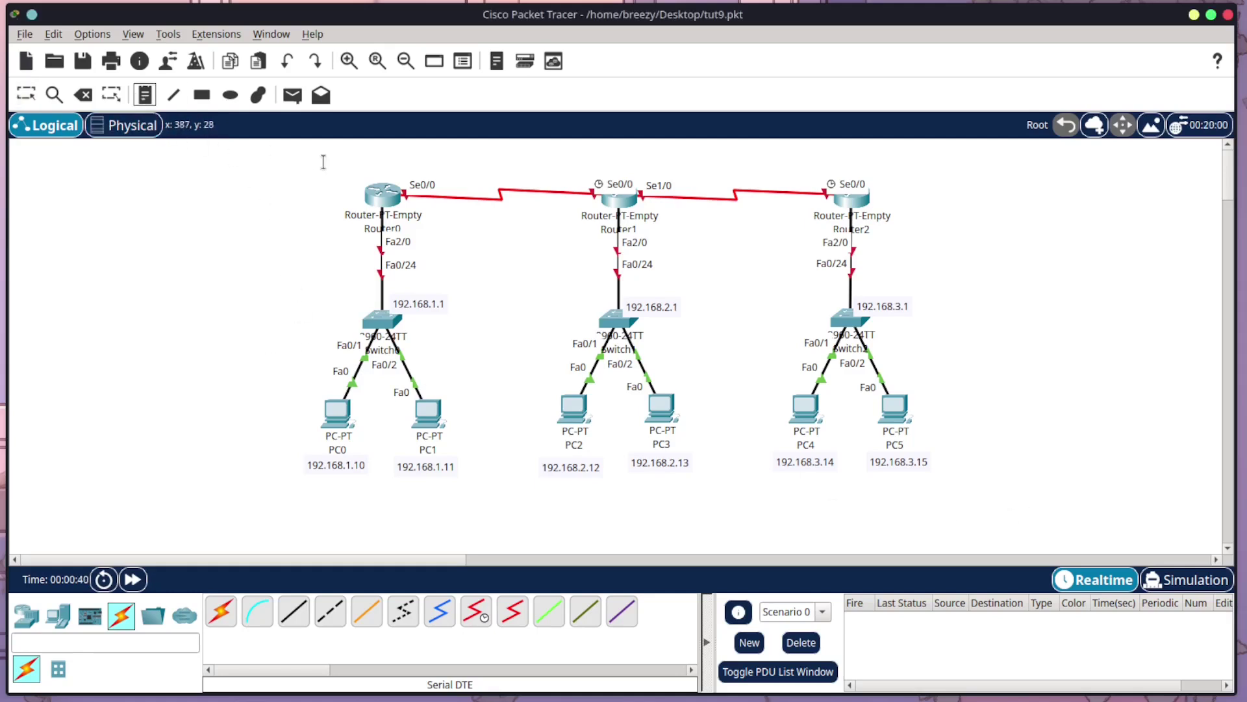
click(395, 173)
text(10.0.0.1)
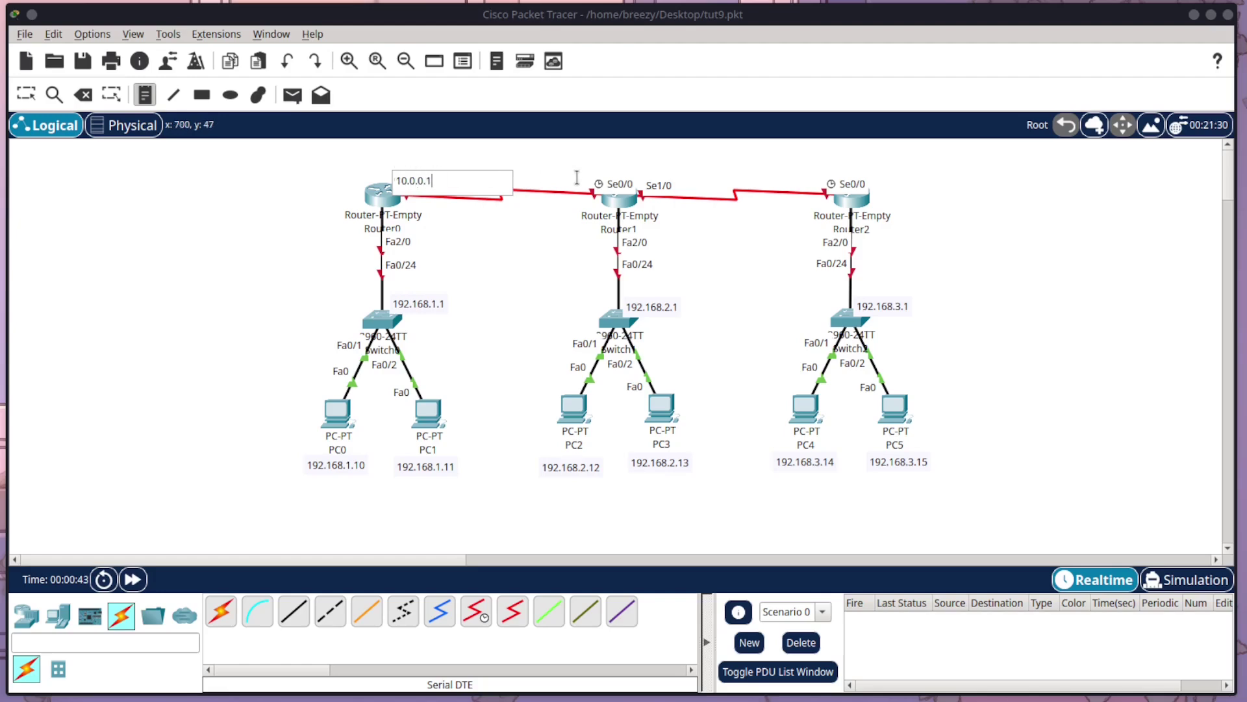
click(571, 175)
text(10.0.0.2)
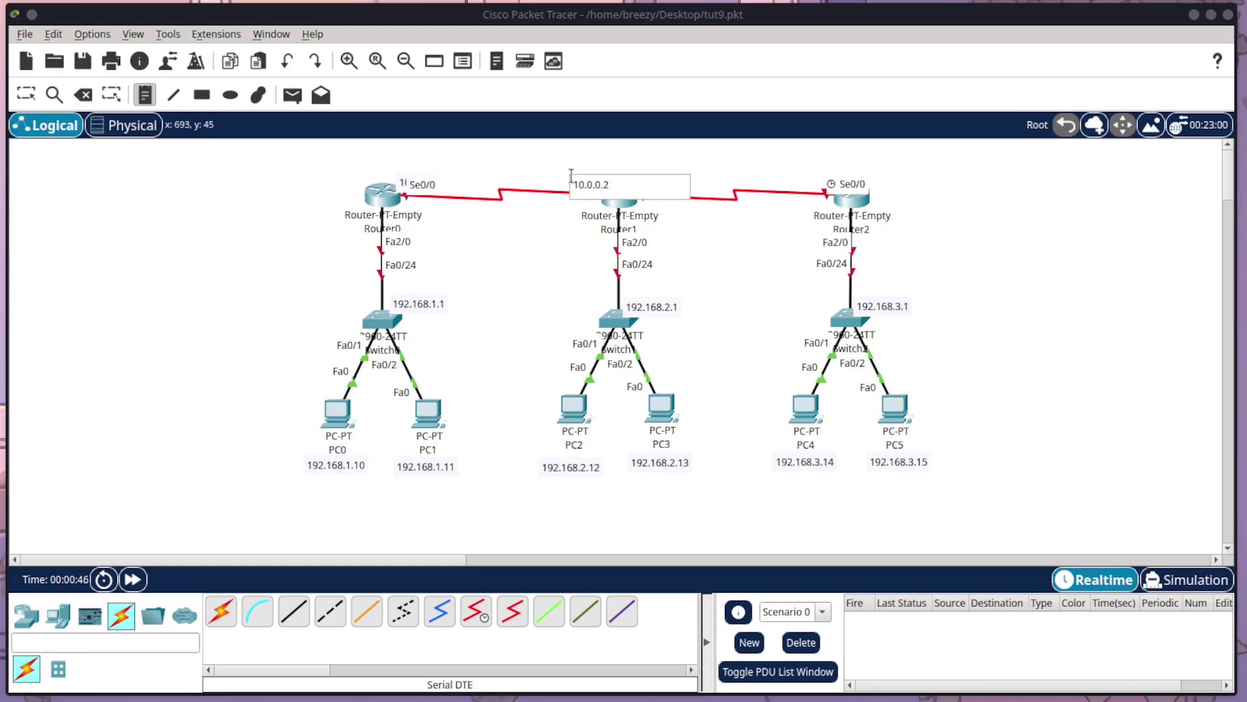
click(670, 157)
text(11.0.0.1)
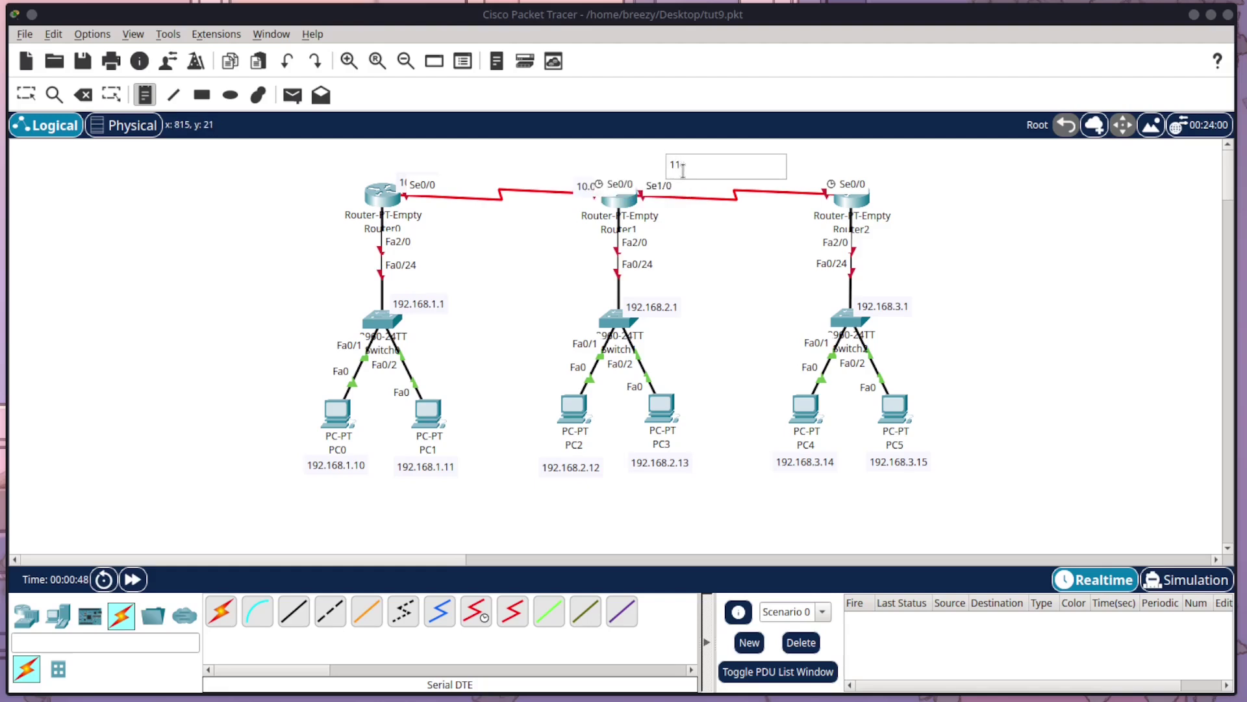
click(814, 174)
text(11.0.0.2)
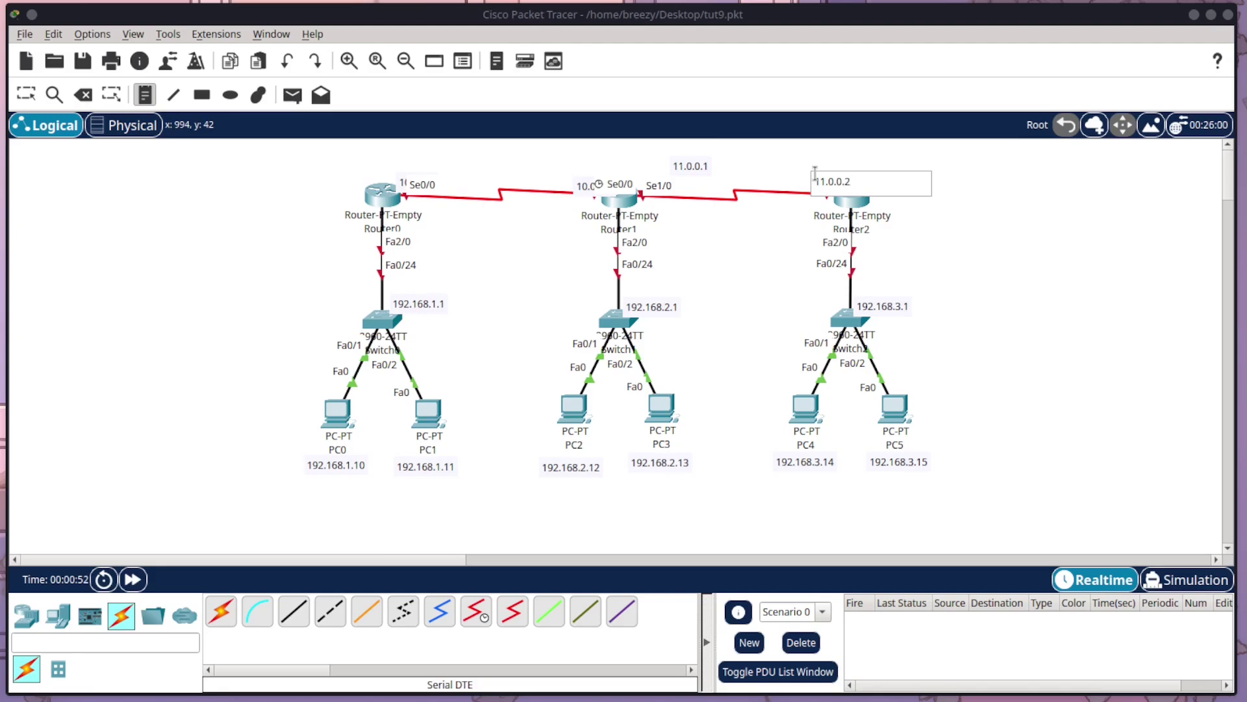
- Move the serial-link address notes above their links, clear of the router icons and port labels
click(26, 95)
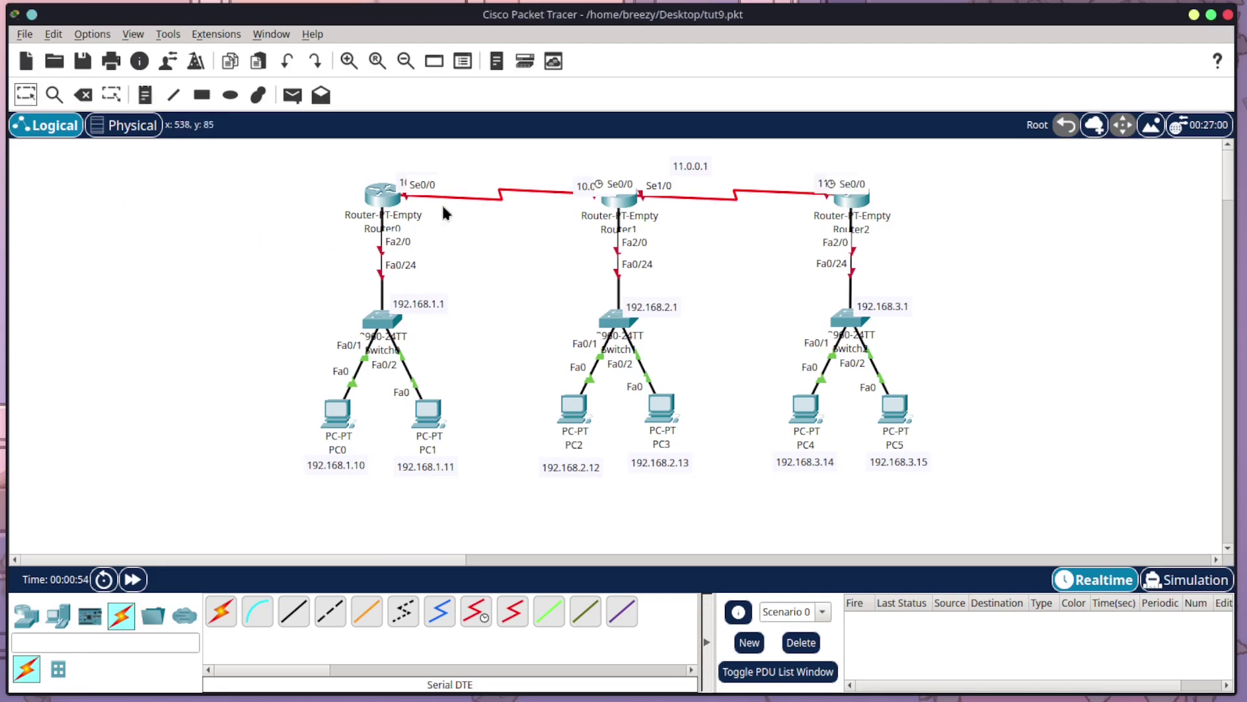
drag(403, 184, 402, 169)
drag(585, 187, 576, 168)
drag(690, 168, 681, 175)
drag(855, 190, 886, 169)
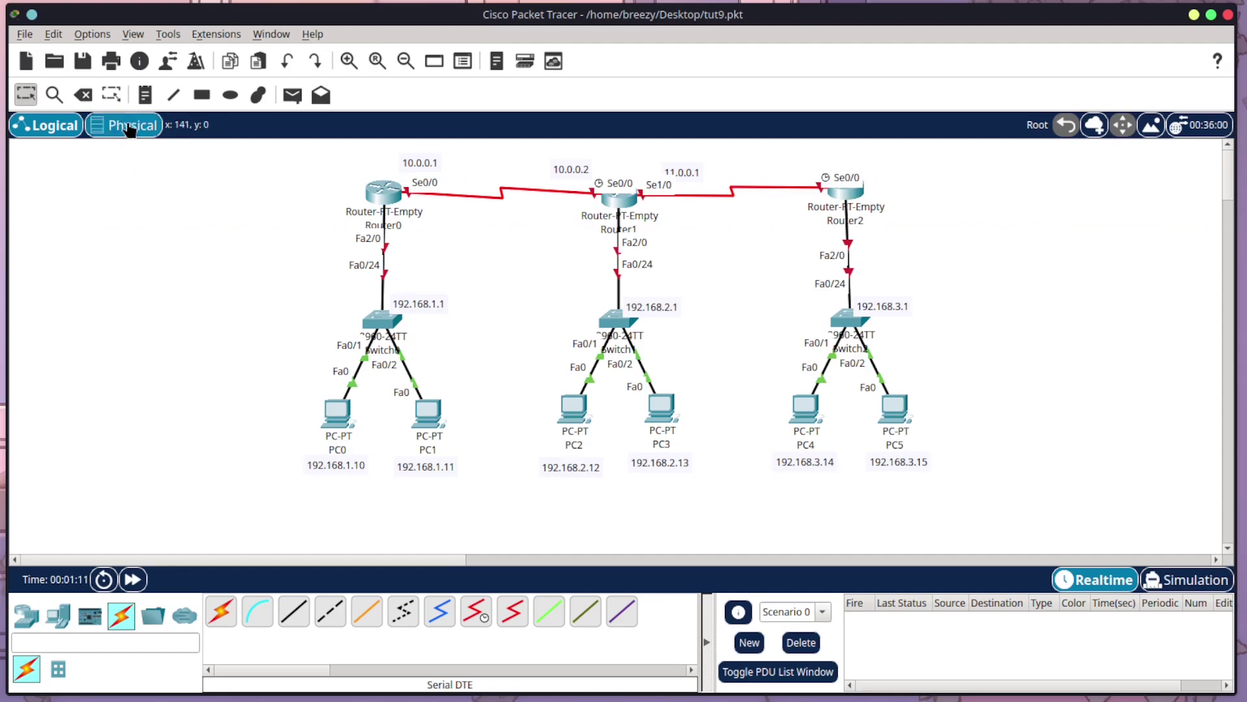
- Add a new 11.0.0.2 note above Router2's serial port and shift it and the 11.0.0.1 note clear of the port labels
click(145, 95)
click(801, 163)
text(11)
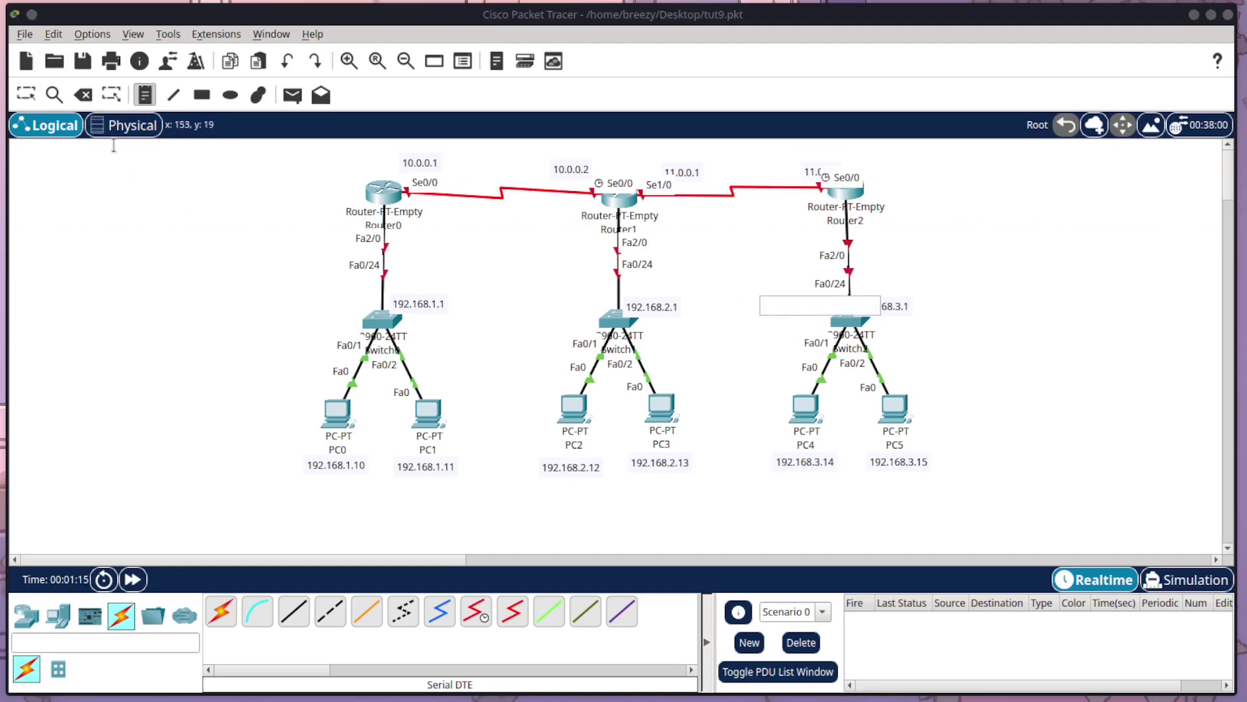
click(26, 95)
drag(813, 170, 796, 171)
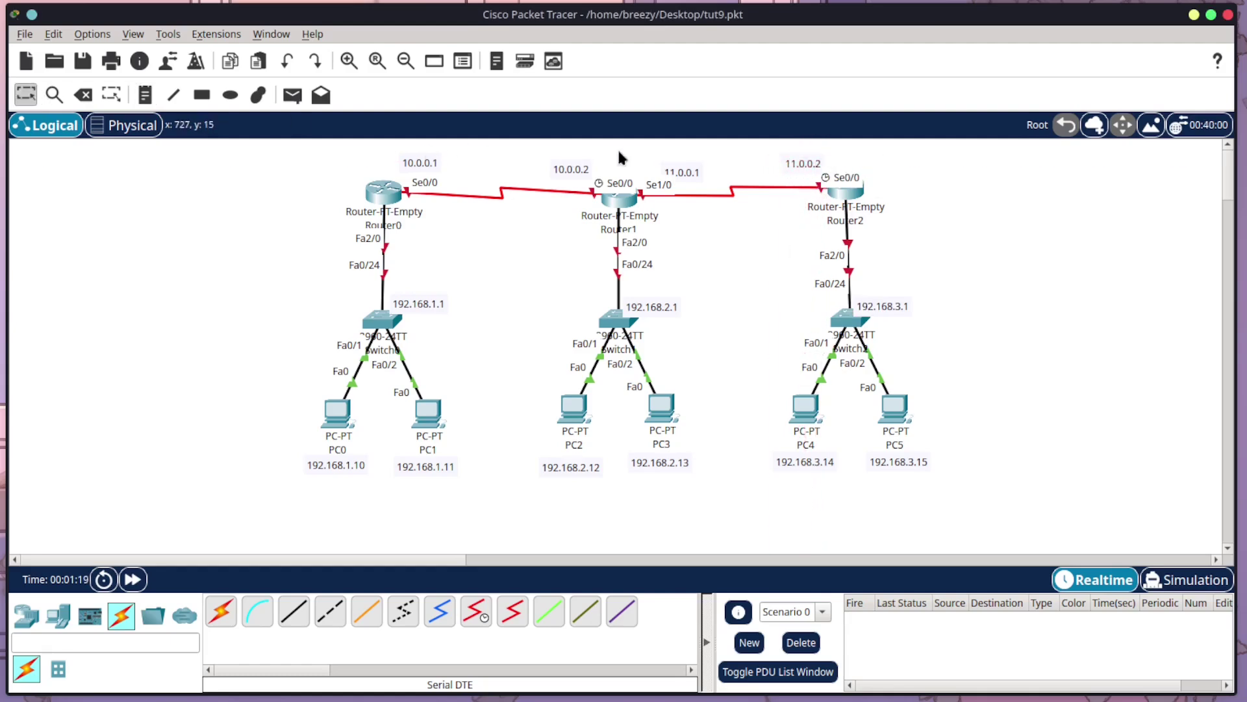
drag(690, 168, 689, 159)
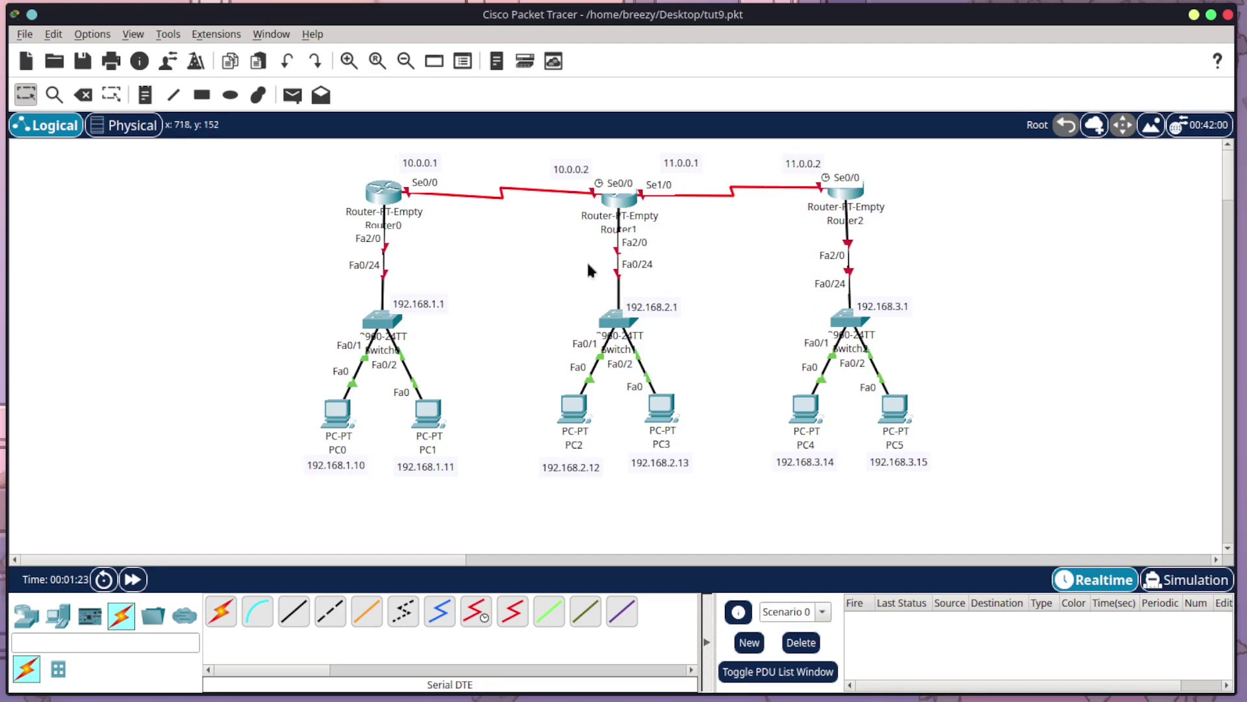
- Open Router0's command line and enter global configuration mode using enable and conf t
click(385, 204)
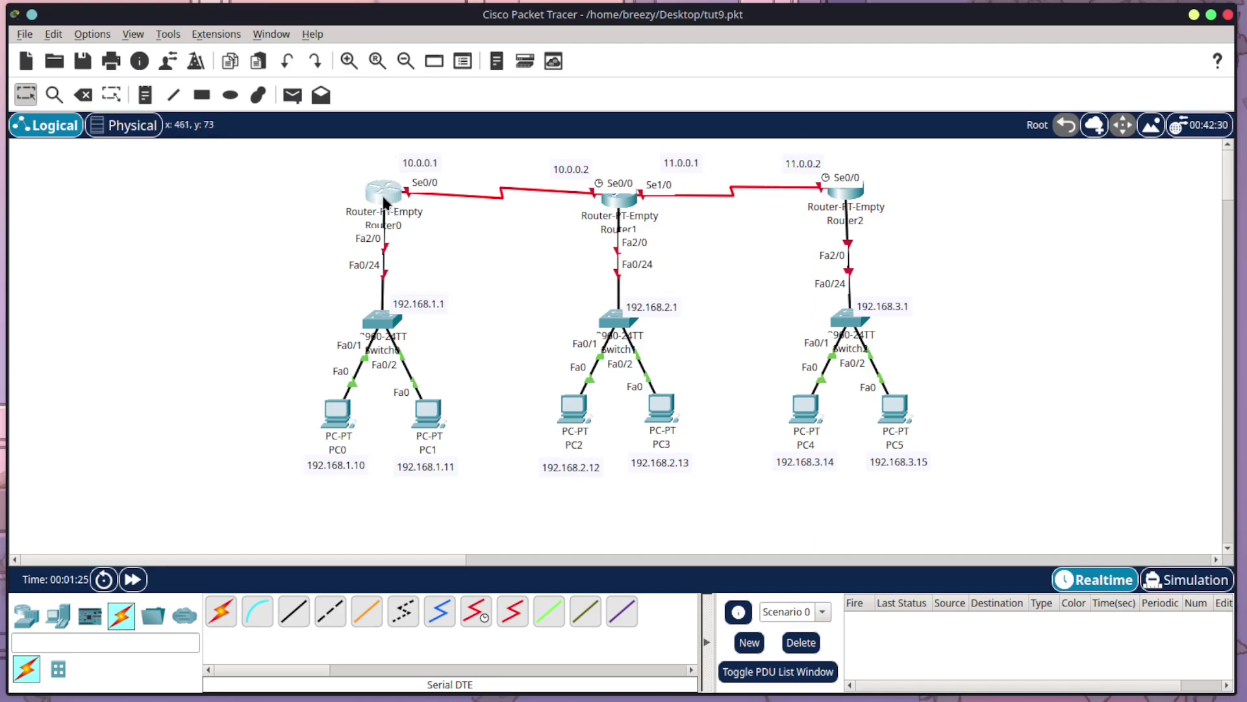
drag(332, 25, 655, 89)
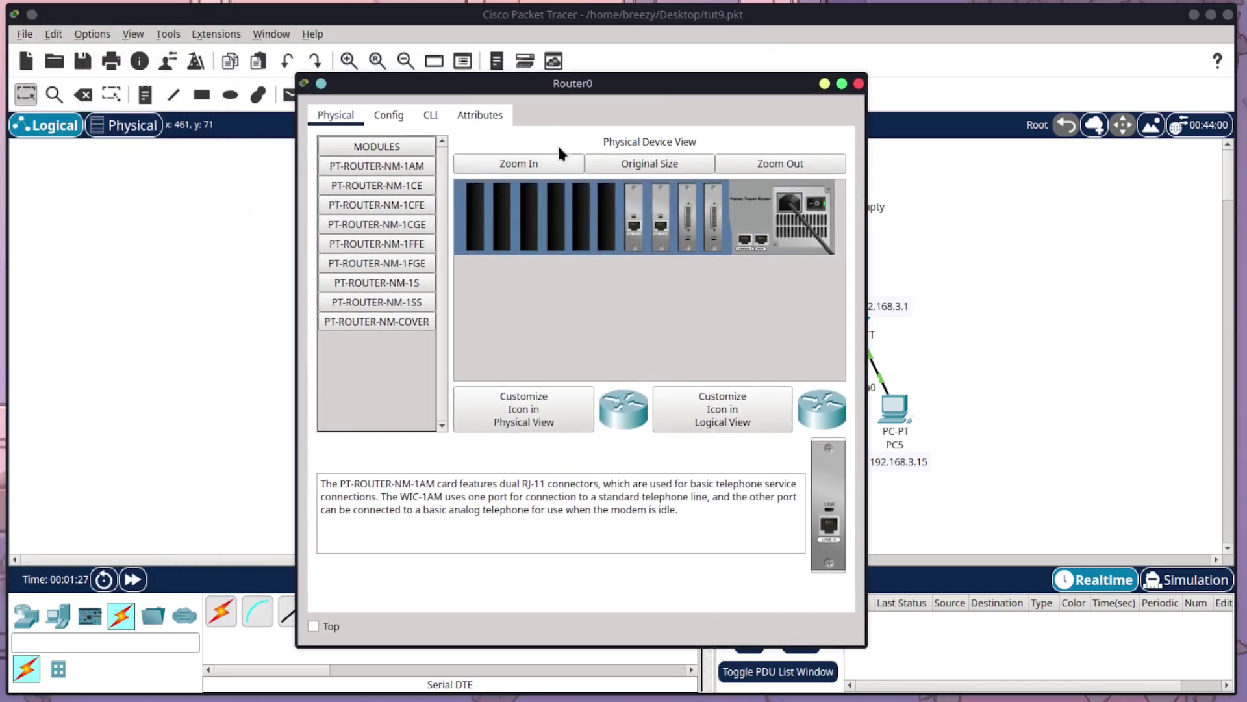
click(431, 115)
drag(486, 83, 727, 76)
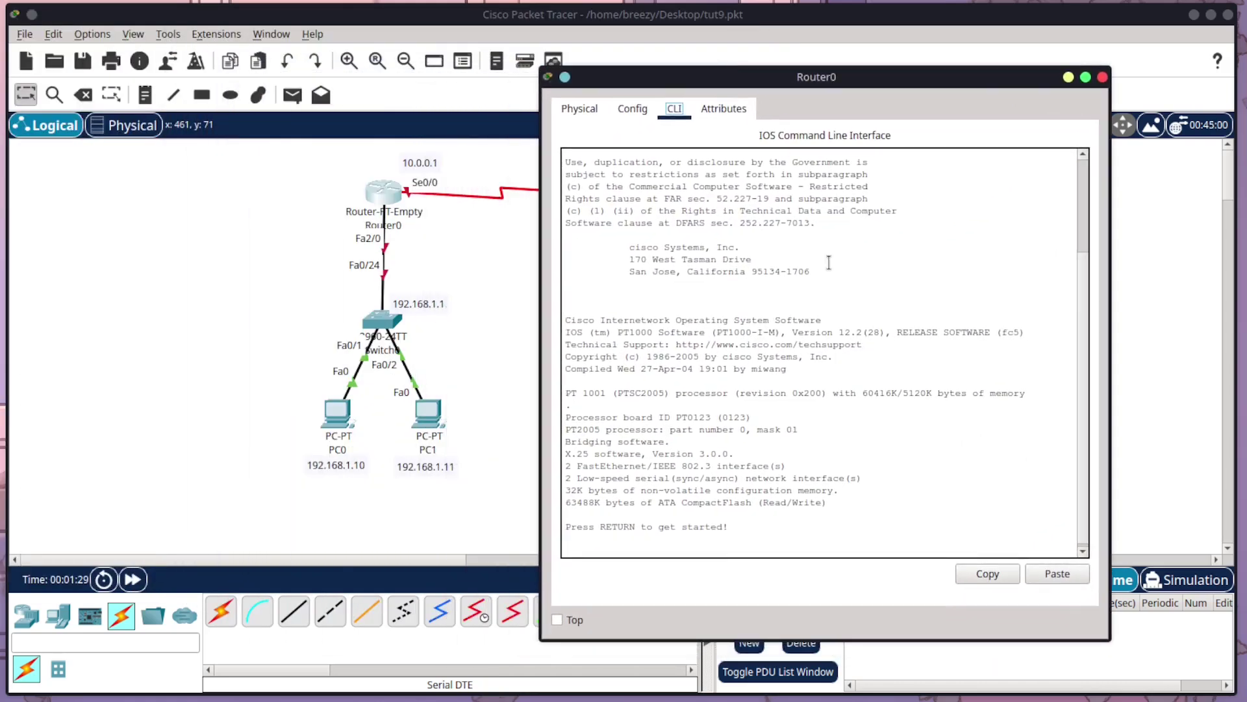
key(Return)
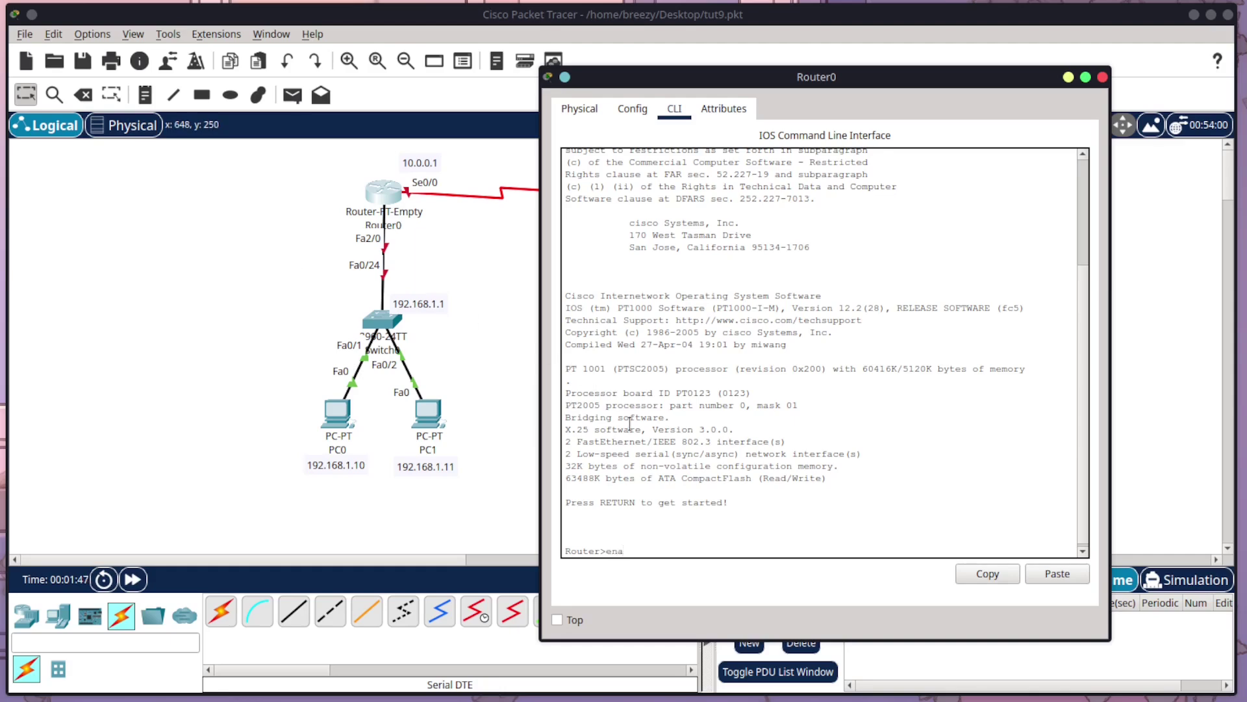
text(ble)
key(Return)
text(conf t)
key(Return)
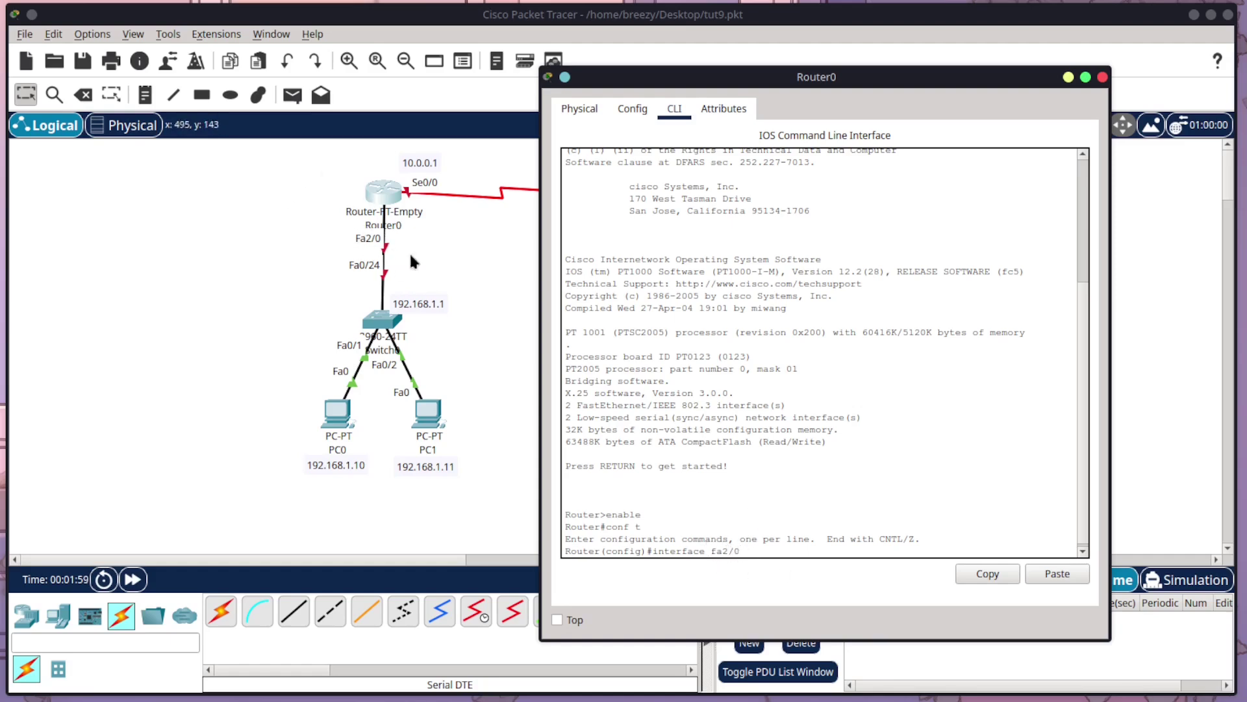
- Give Router0's fa2/0 interface the address 192.168.1.1 with mask 255.255.255.0, enable it with no shutdown and exit interface configuration
key(Return)
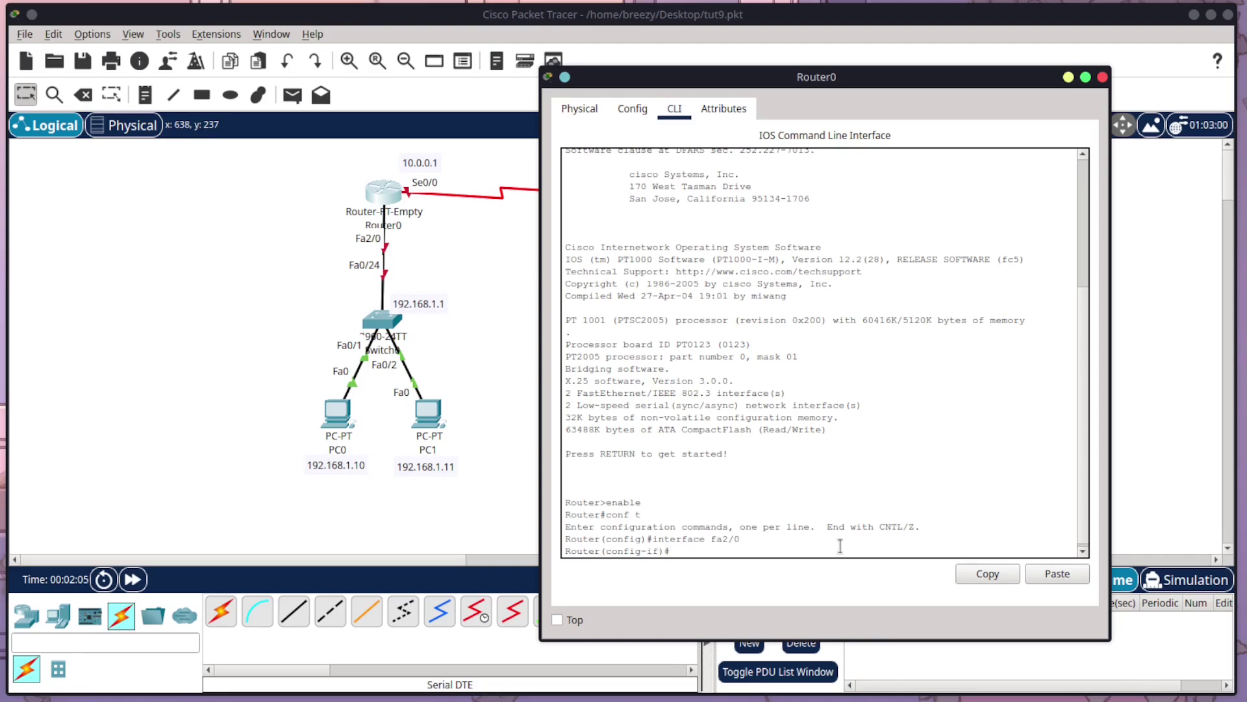
text(ip address 192.168.1.1 255.255.255.0)
key(Return)
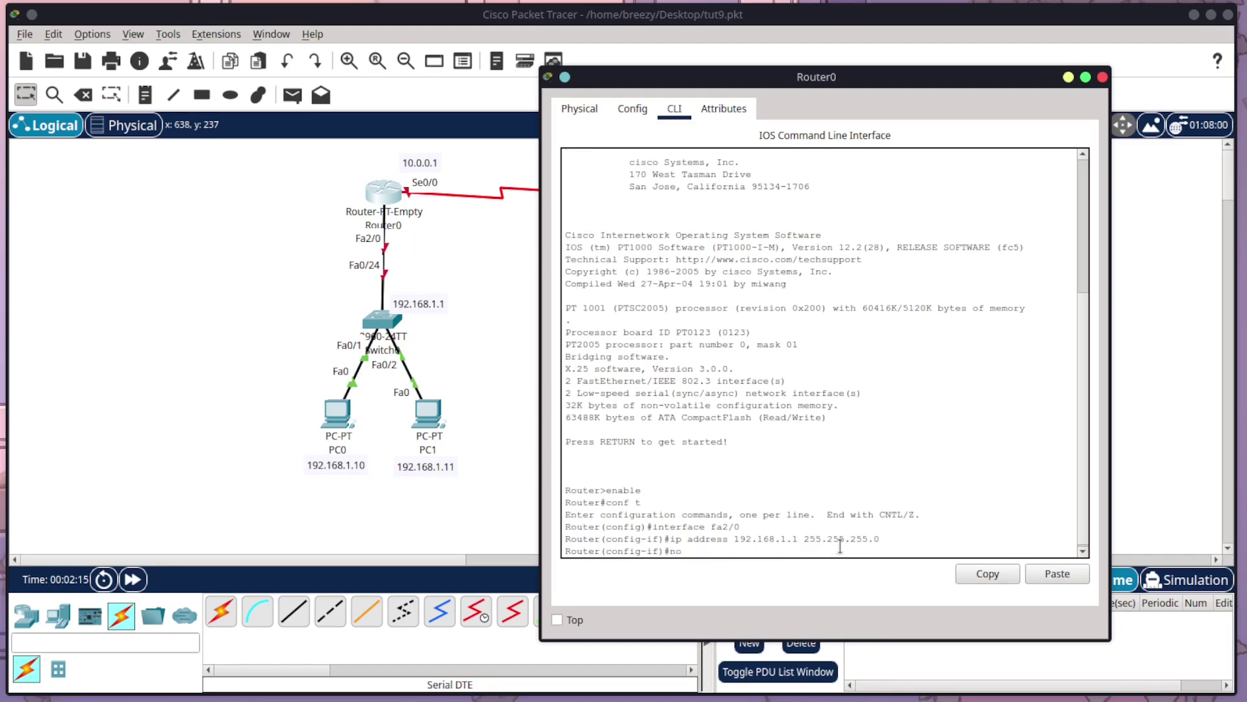
text(no shutdown)
key(Return)
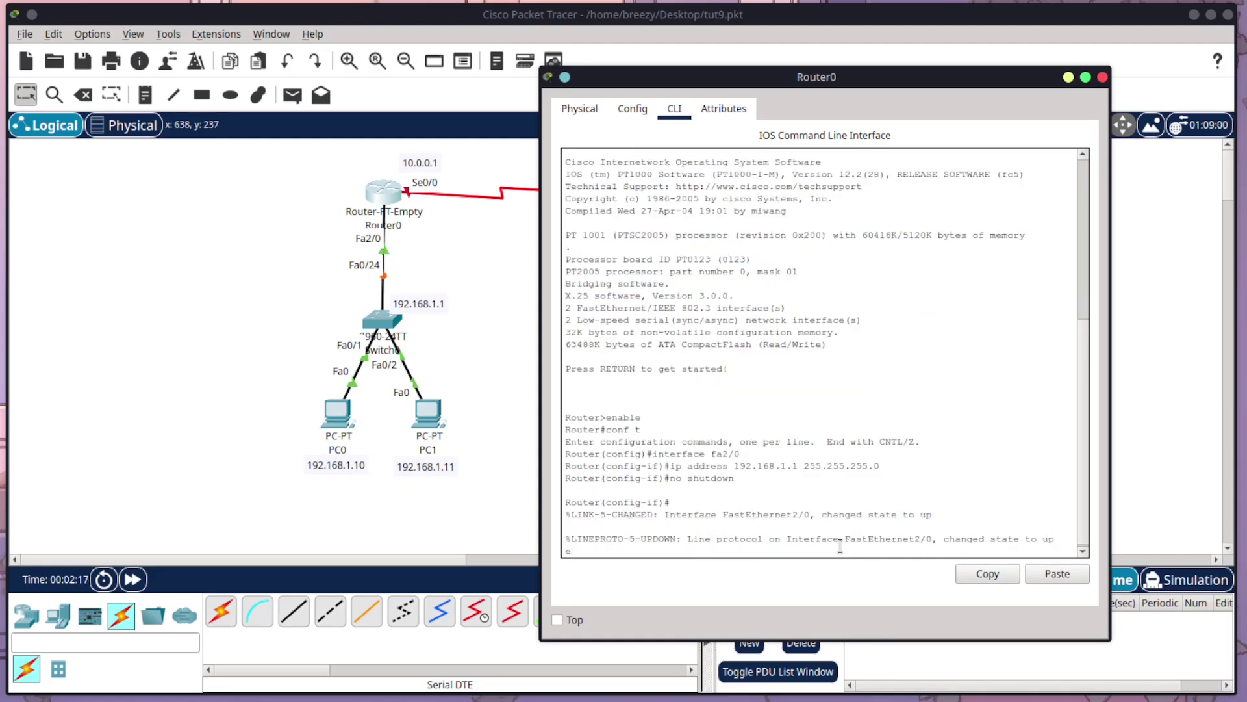
text(exit)
key(Return)
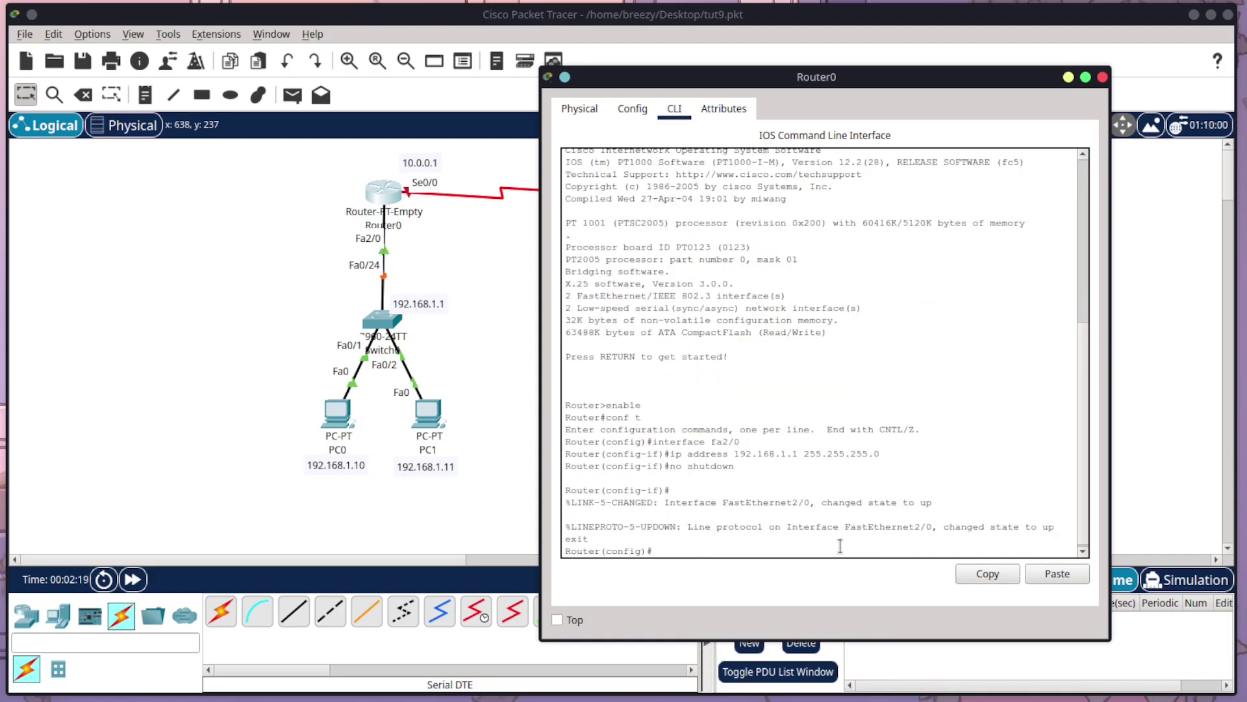
- Exit global configuration mode, try hostname R0 at the privileged prompt, and end the console session
text(exit)
key(Return)
key(Return)
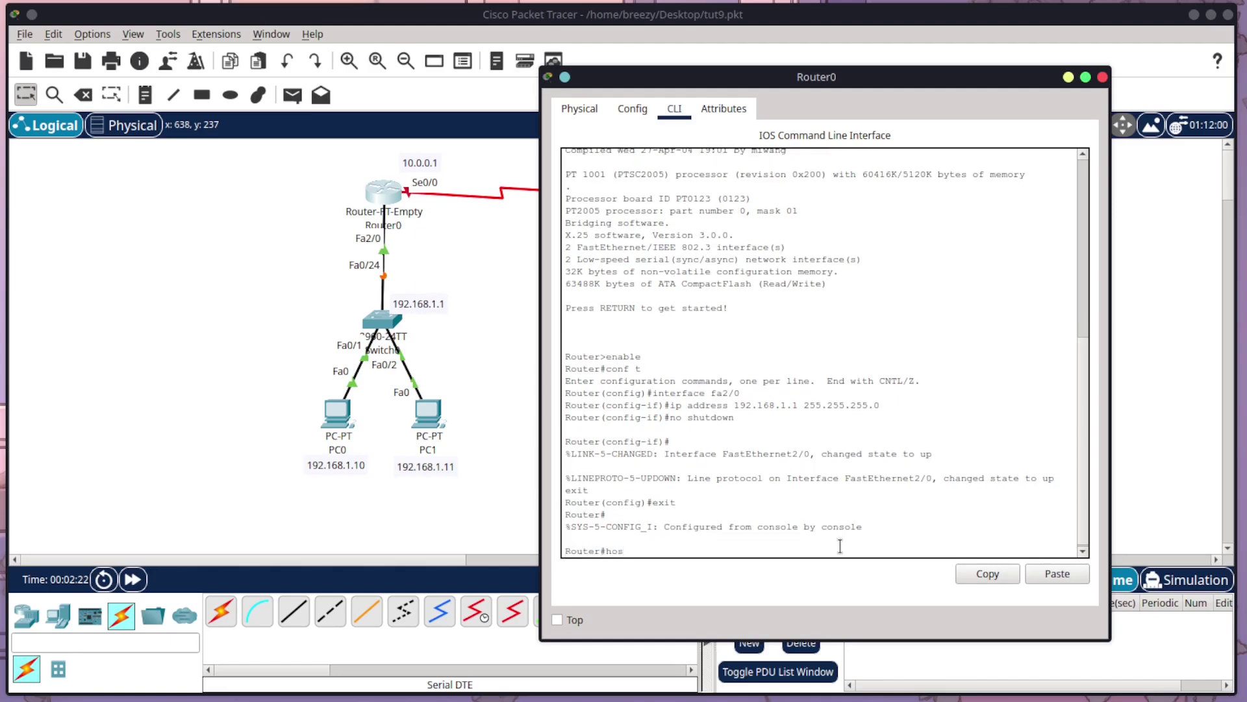
key(Return)
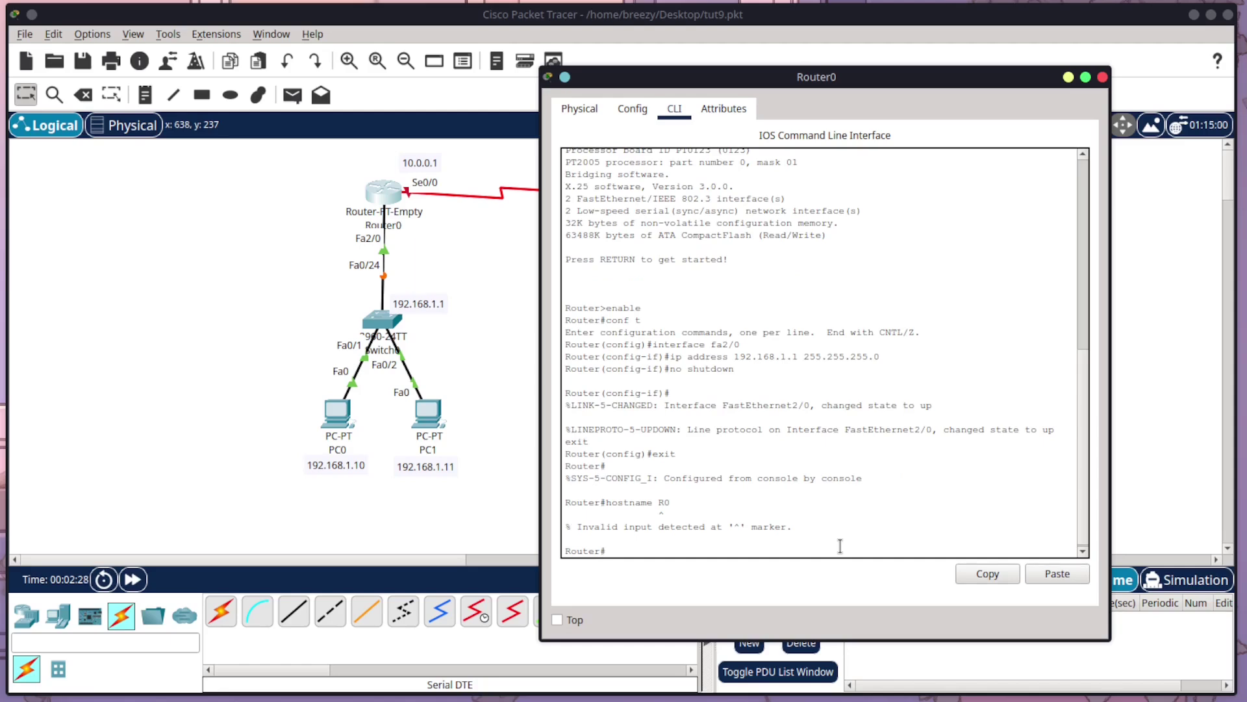
key(Return)
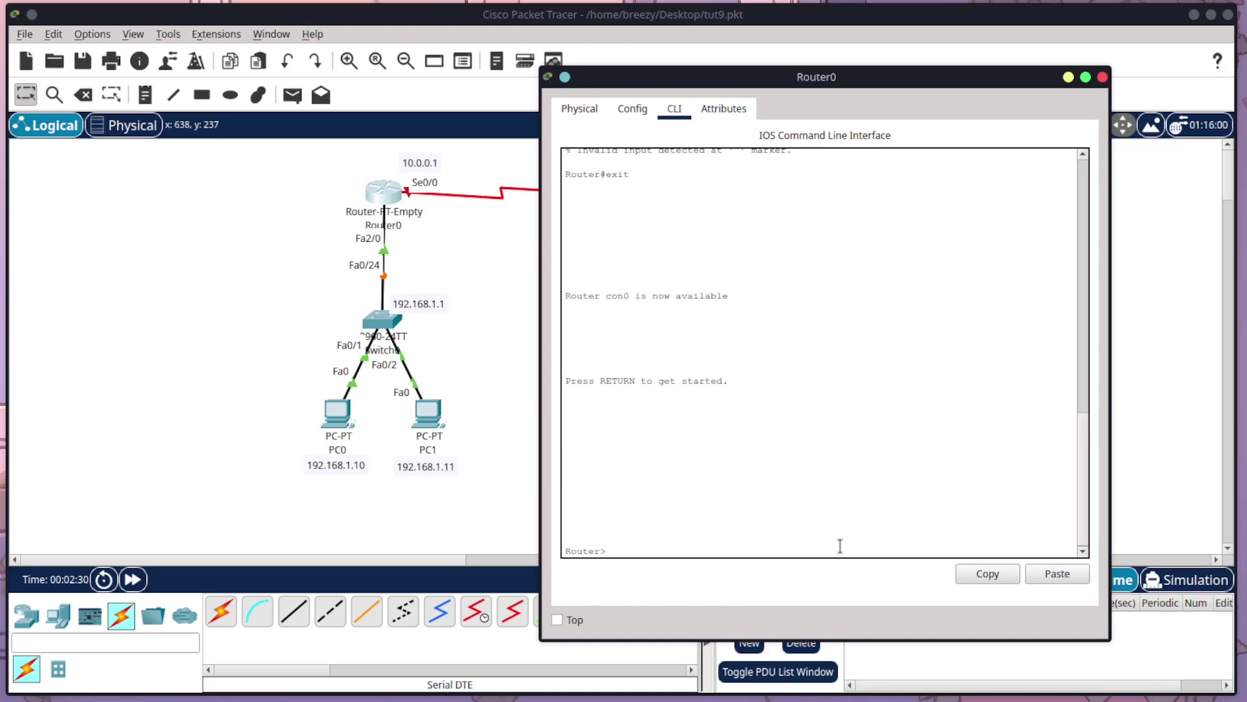
- Enter global configuration mode with enable and conf t, and set Router0's hostname to R0
text(enable)
key(Return)
text(conf t)
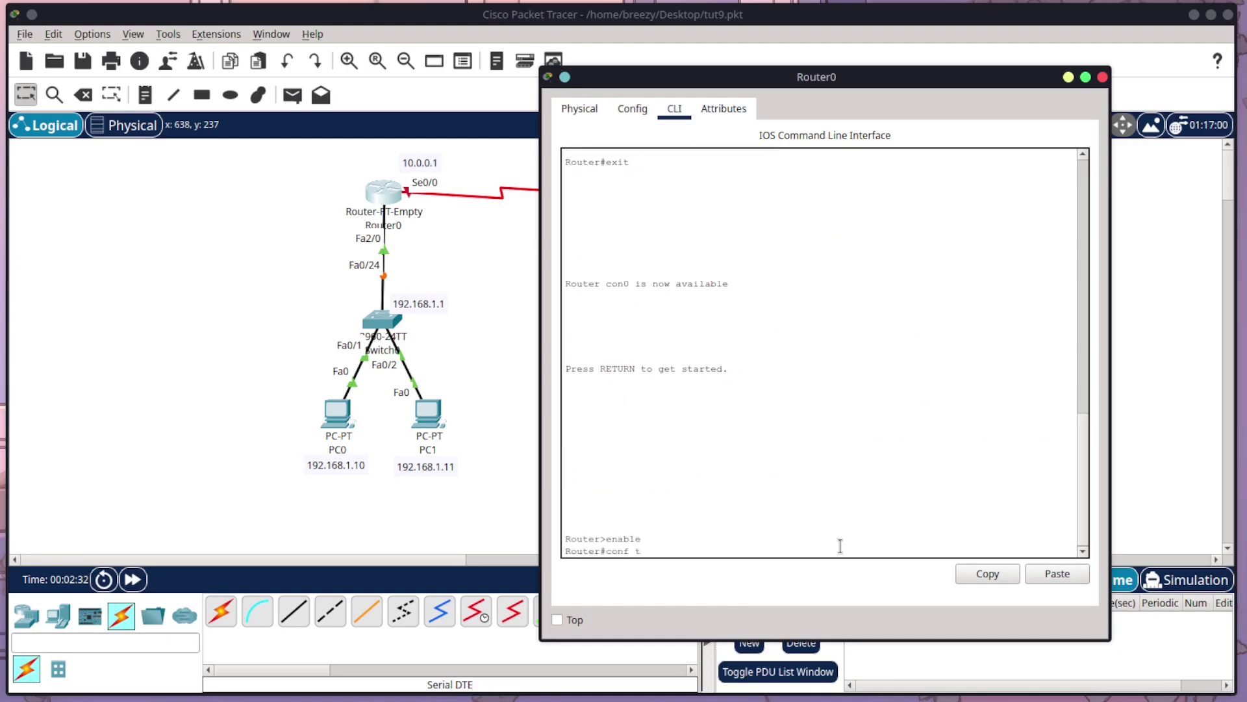
key(Return)
text(hostname r0)
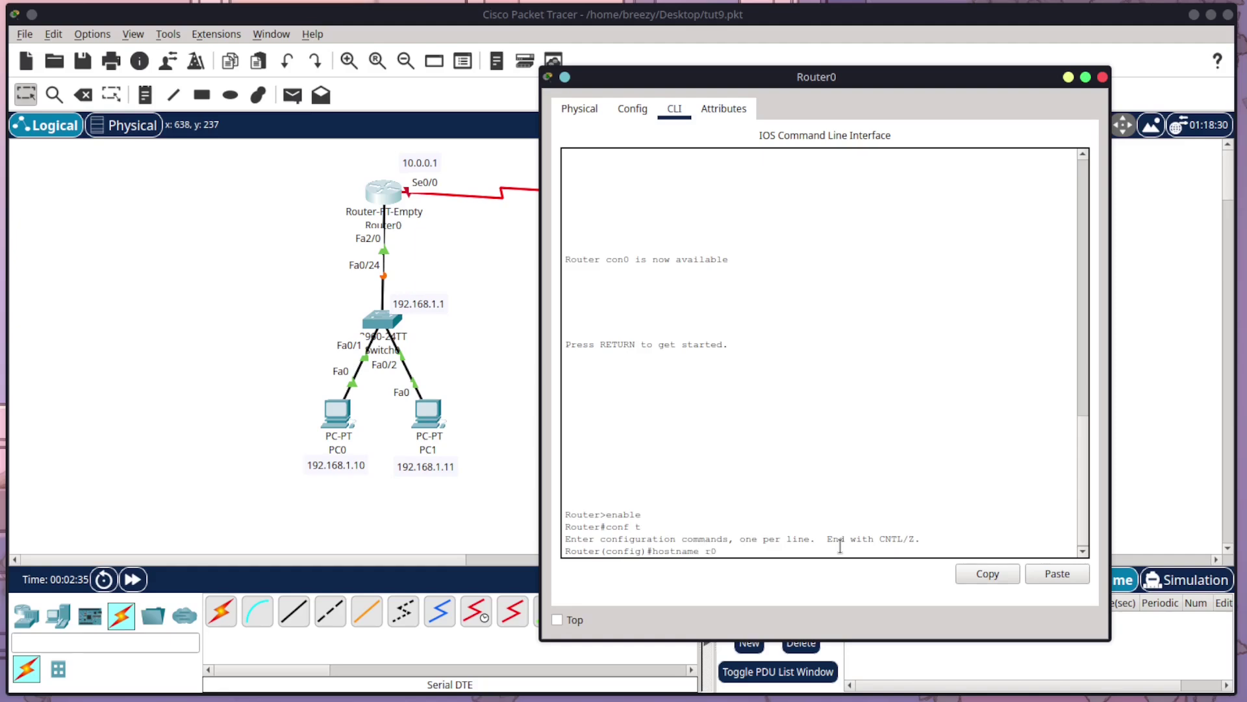
key(Return)
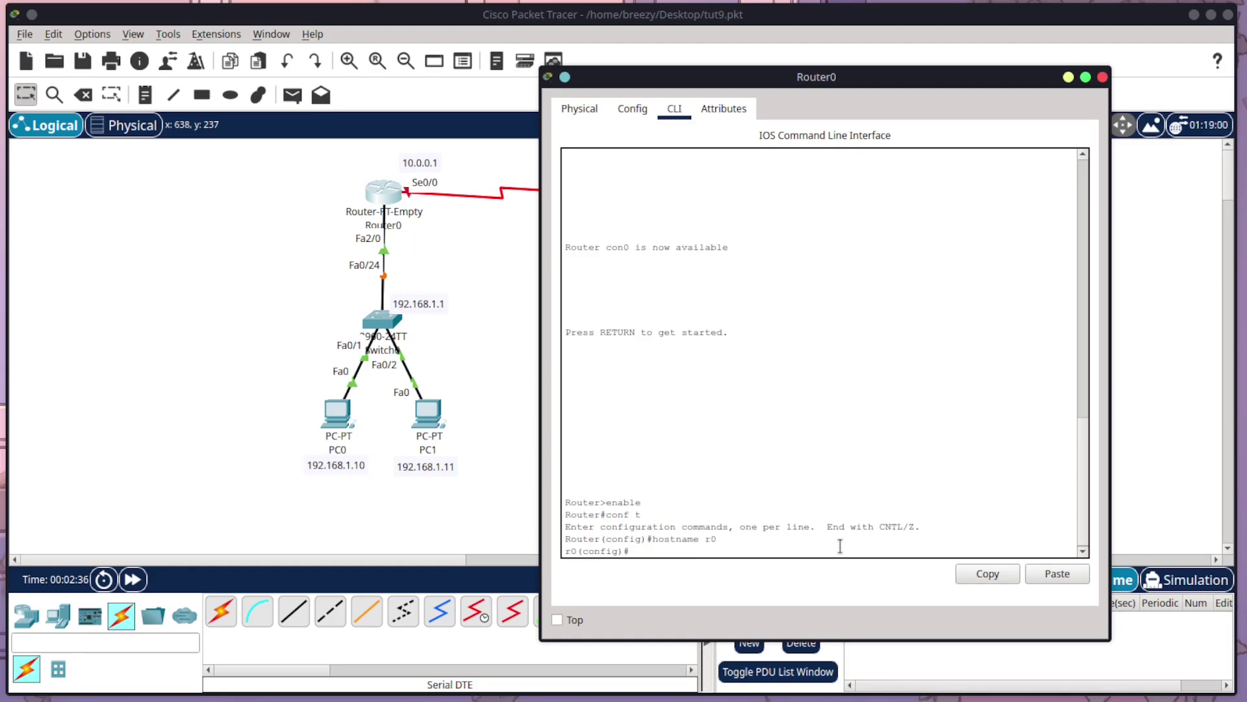
text(hostname R0)
key(Return)
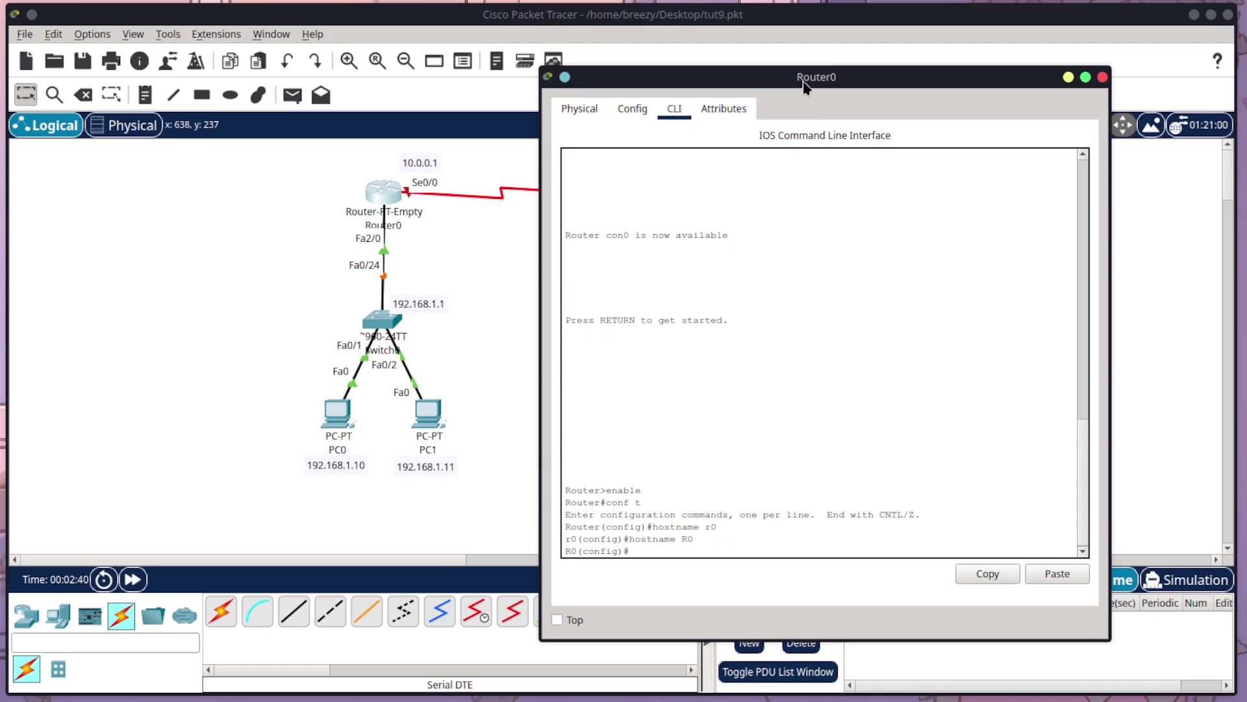
- Assign IP address 10.0.0.1 with mask 255.0.0.0 to Router0's se0/0 interface
drag(807, 80, 872, 91)
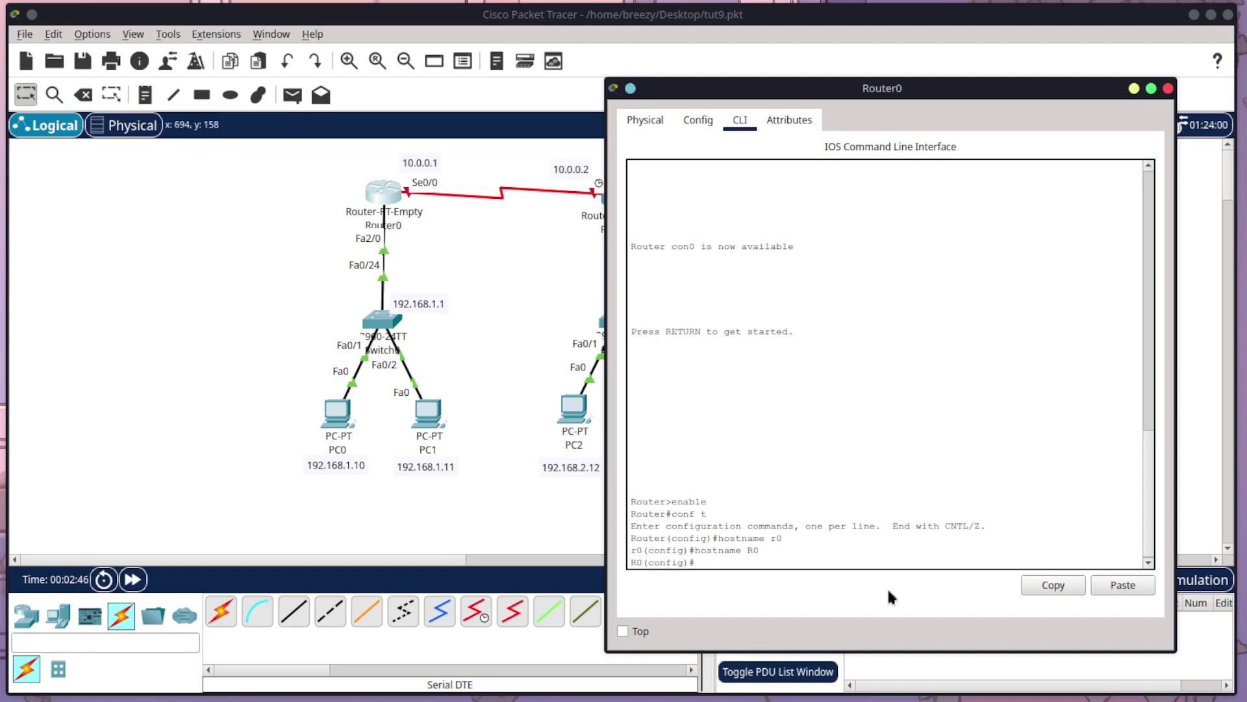
text(nterface se0/0)
key(Return)
text(ip ad)
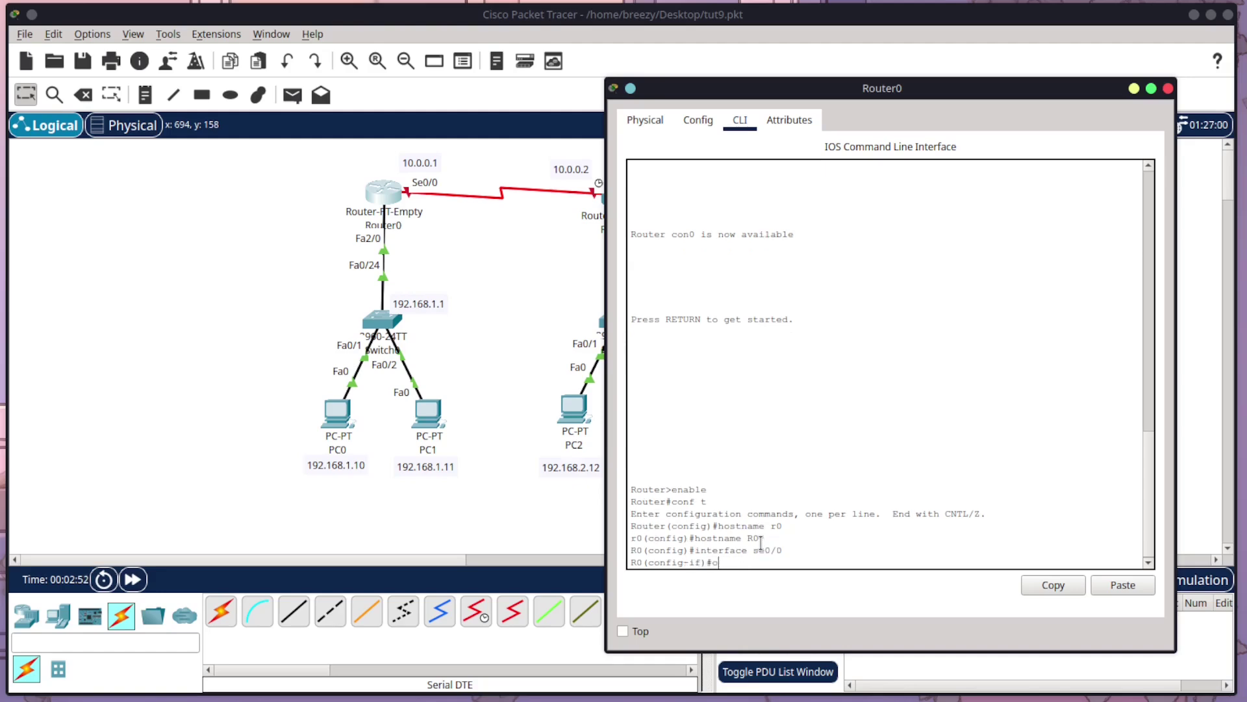
text(dress 10.0.0.1 255.0.0.0)
key(Return)
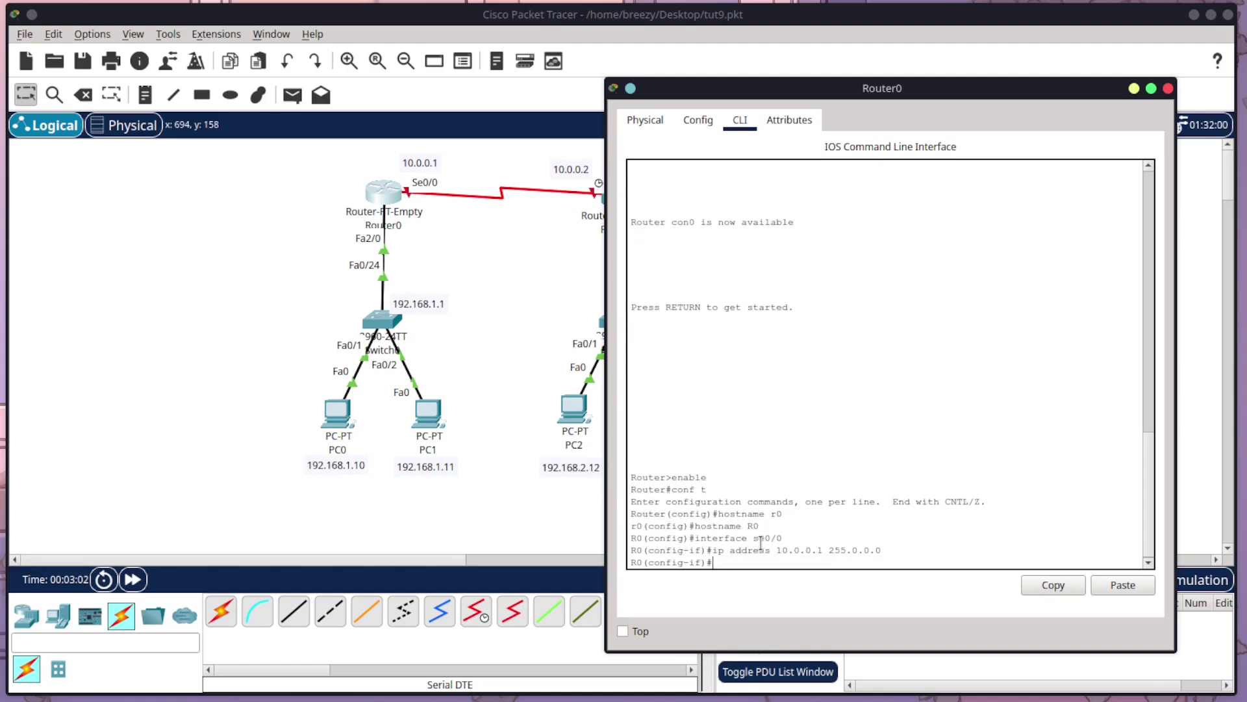
- Try to set a clock rate of 64000 on Router0's se0/0 interface
text(clock r)
key(BackSpace)
text(ate 64000)
key(Return)
- Enable Router0's se0/0 interface with no shutdown and exit to global configuration mode
text(no)
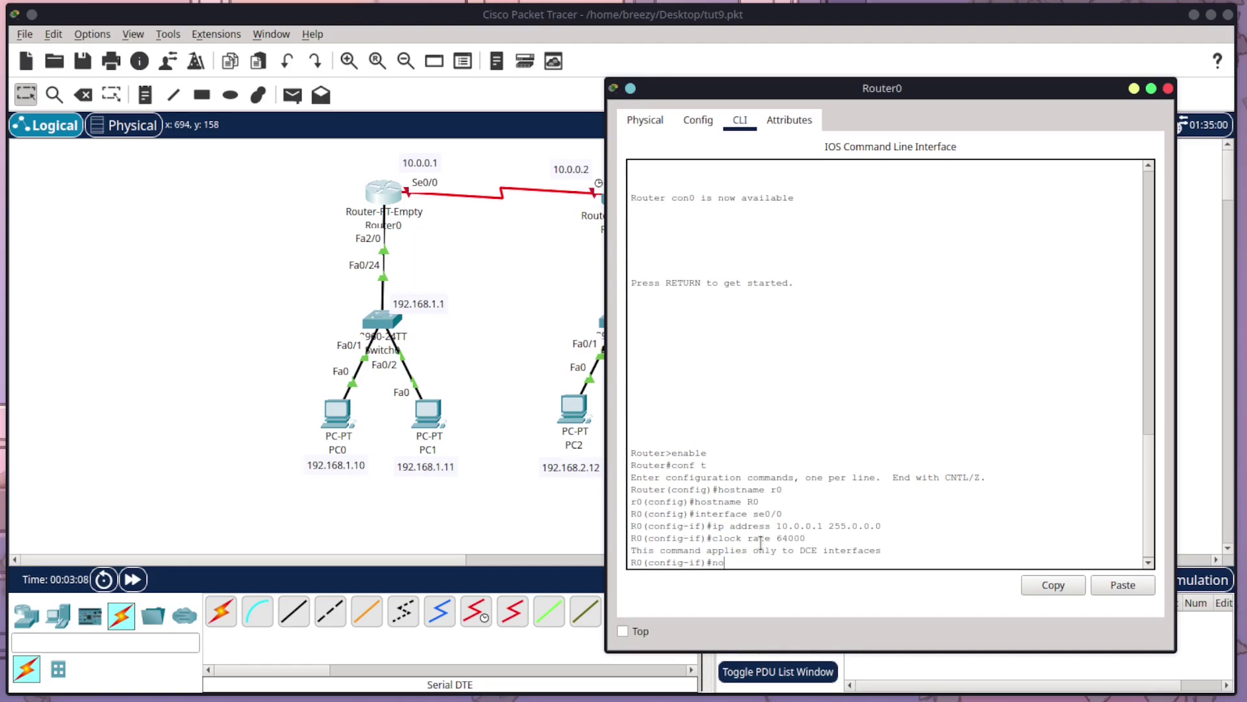
text( shutdown)
key(Return)
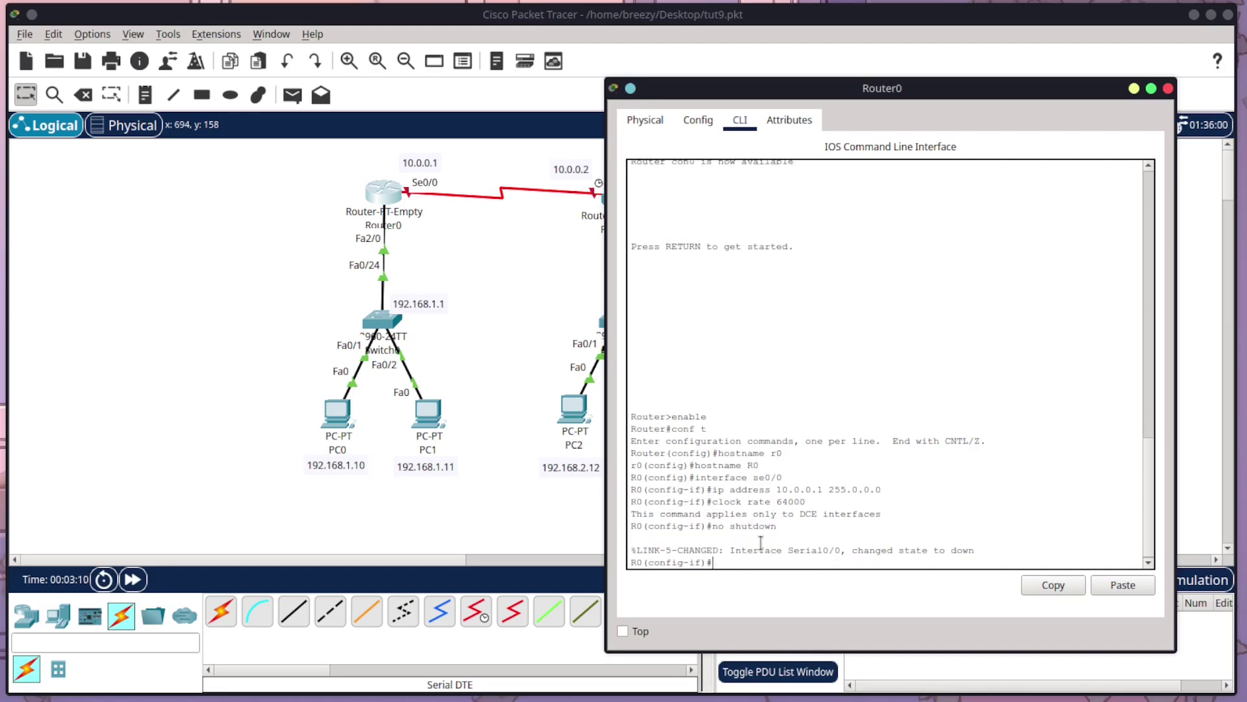
text(exit)
key(Return)
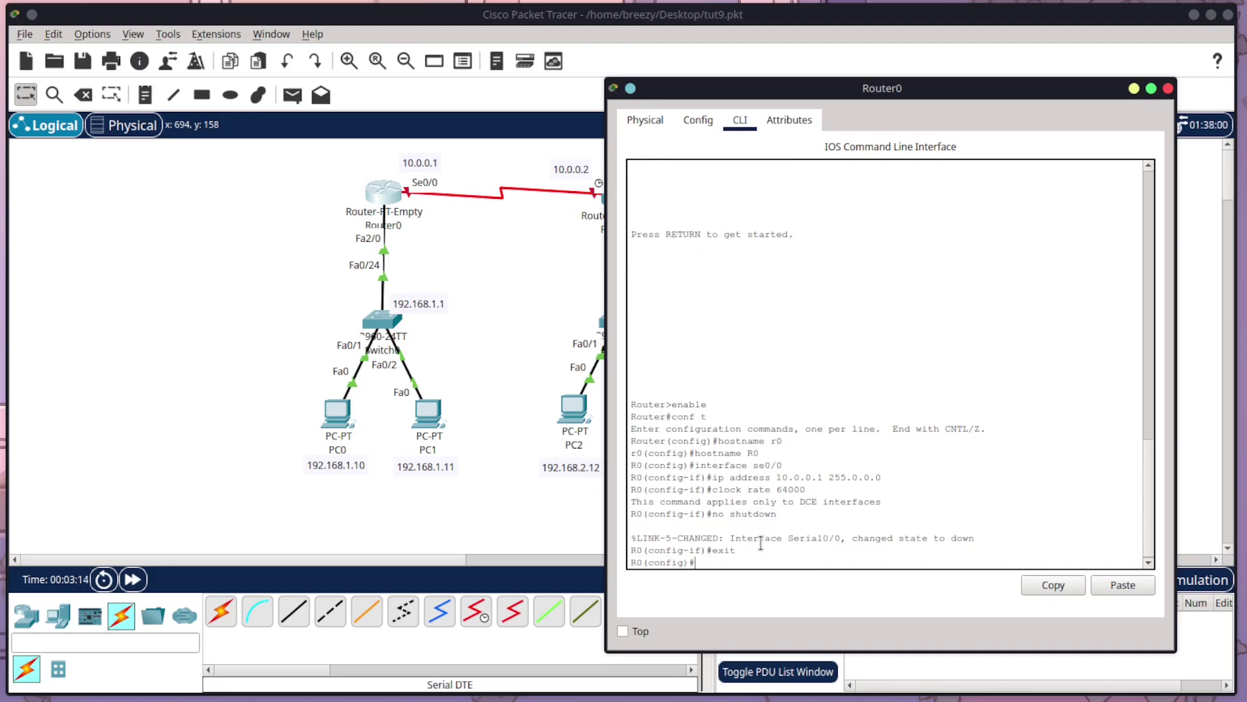
- Configure RIP version 1 on Router0 with networks 192.168.1.0 and 10.0.0.0, and exit router configuration
text(router rip)
key(Return)
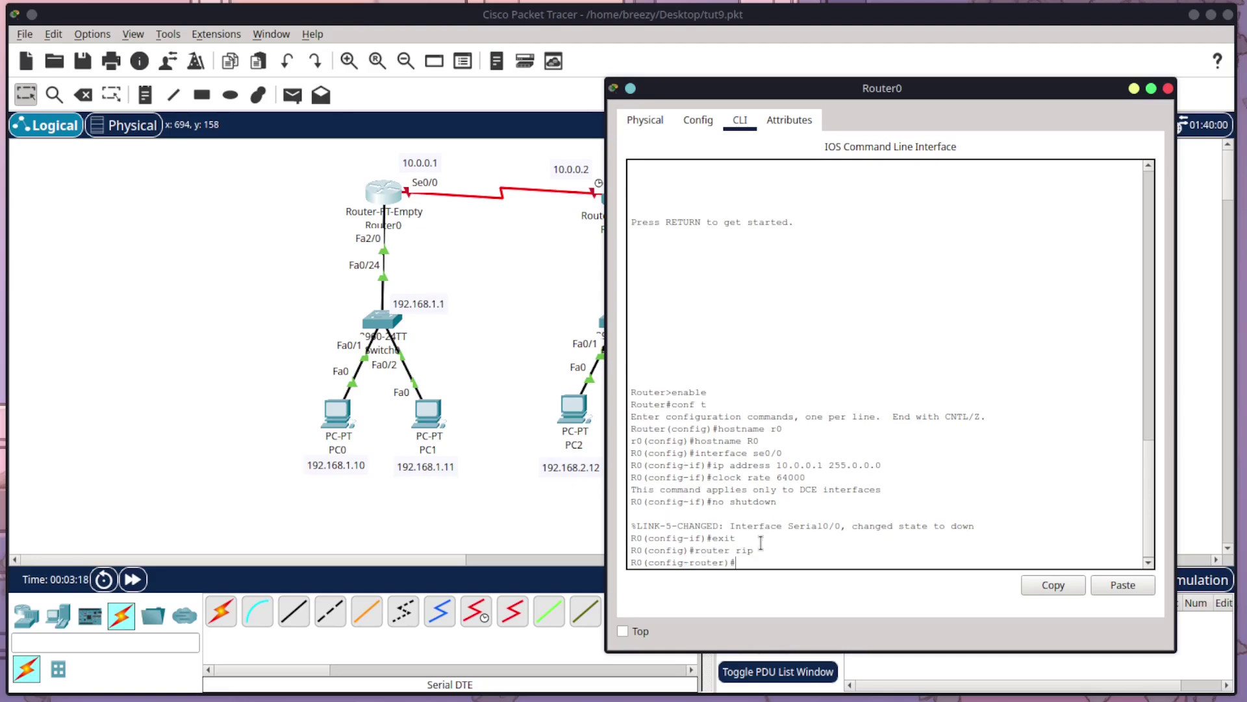
text(version 1)
key(Return)
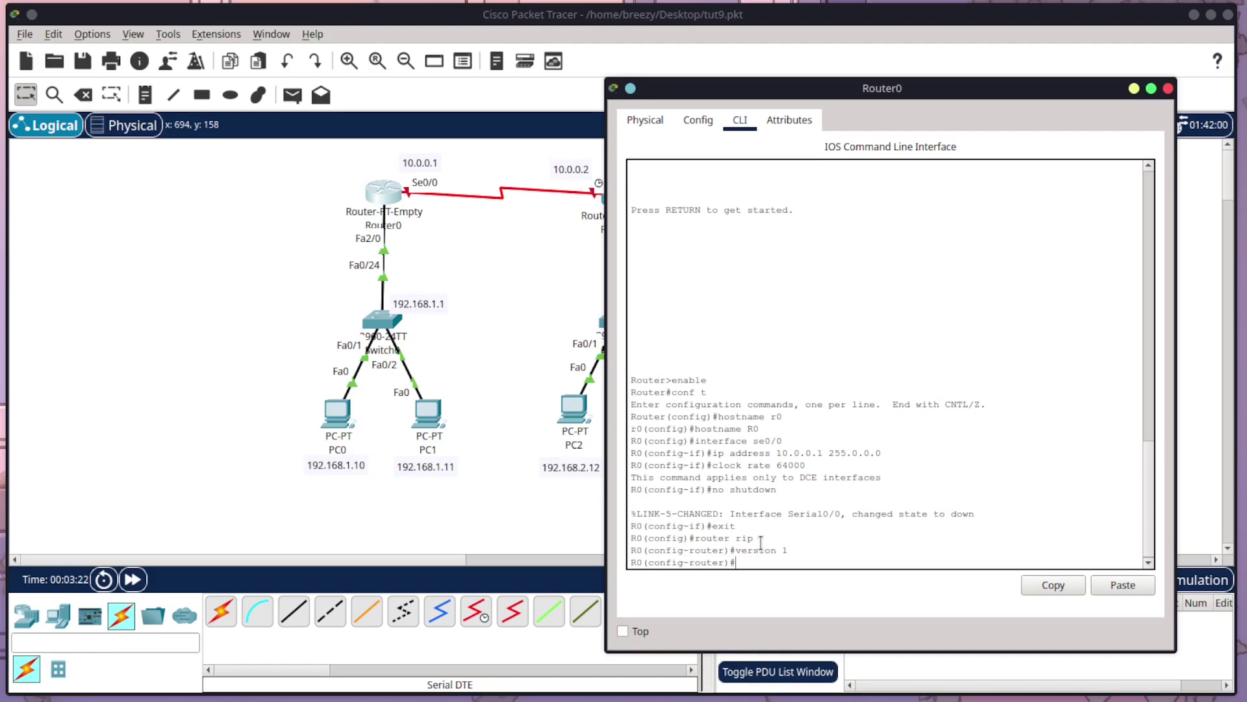
text(network 192.168.1.0)
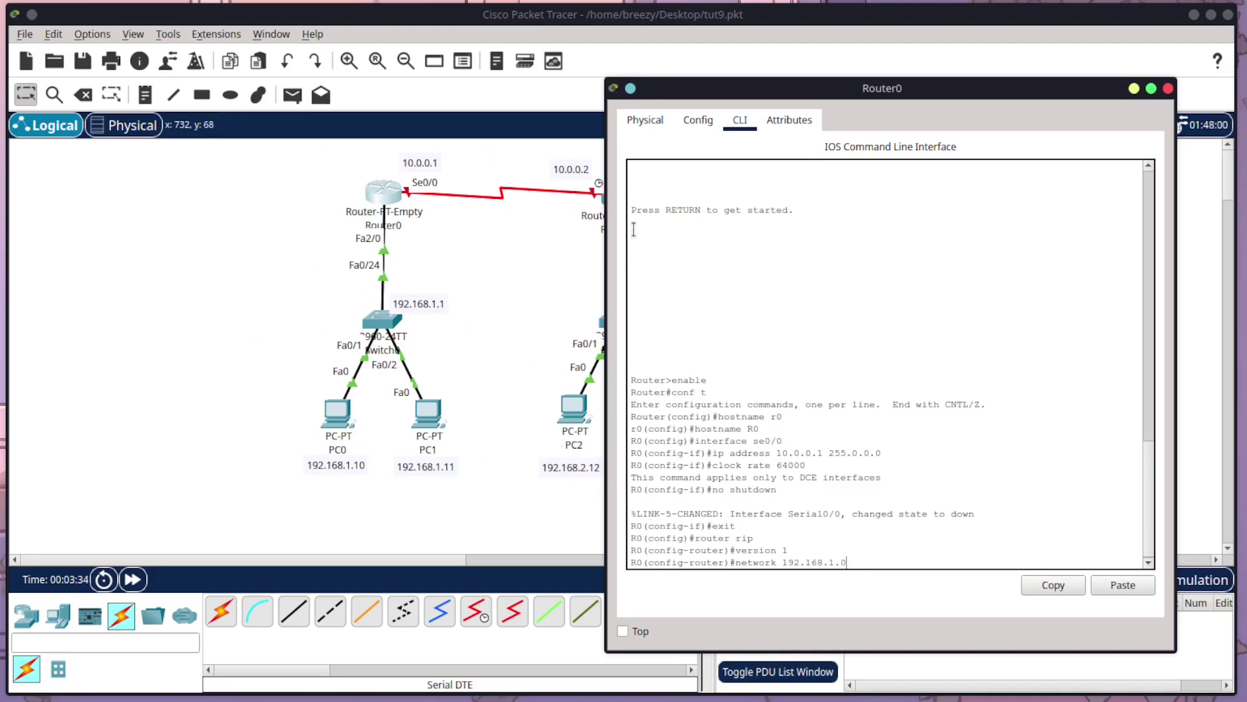
key(Return)
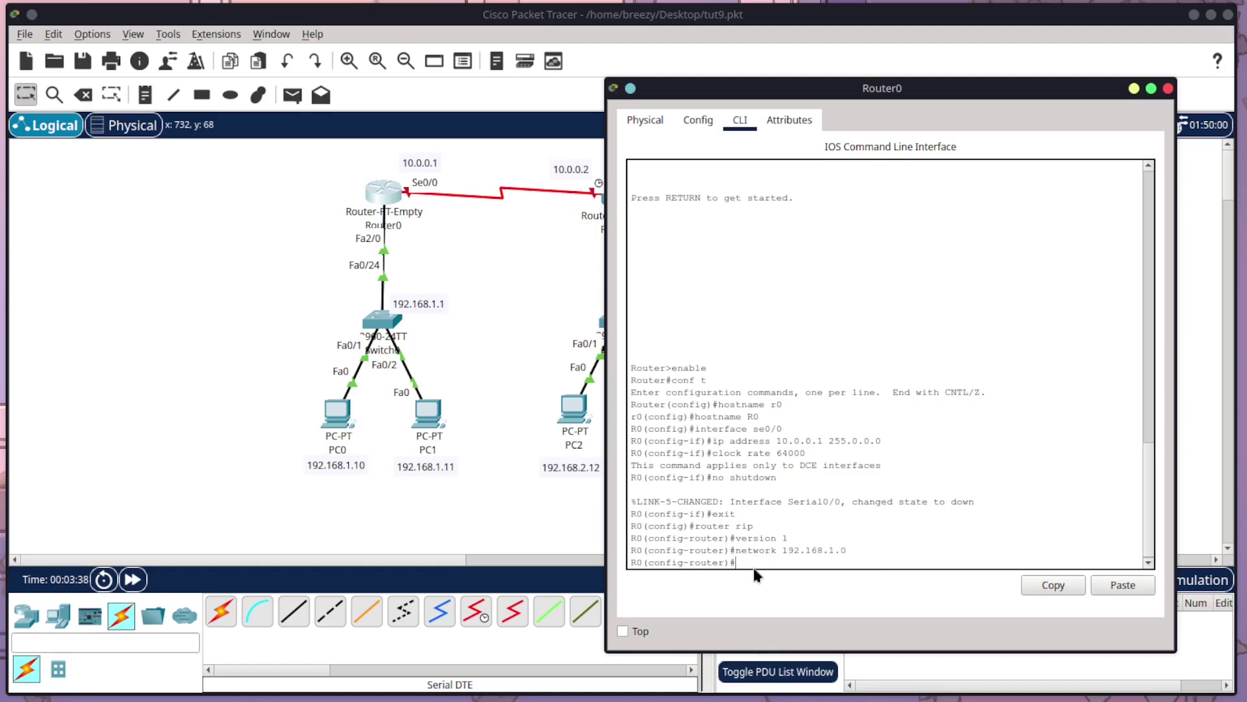
text(network 10.0.0.0)
key(Return)
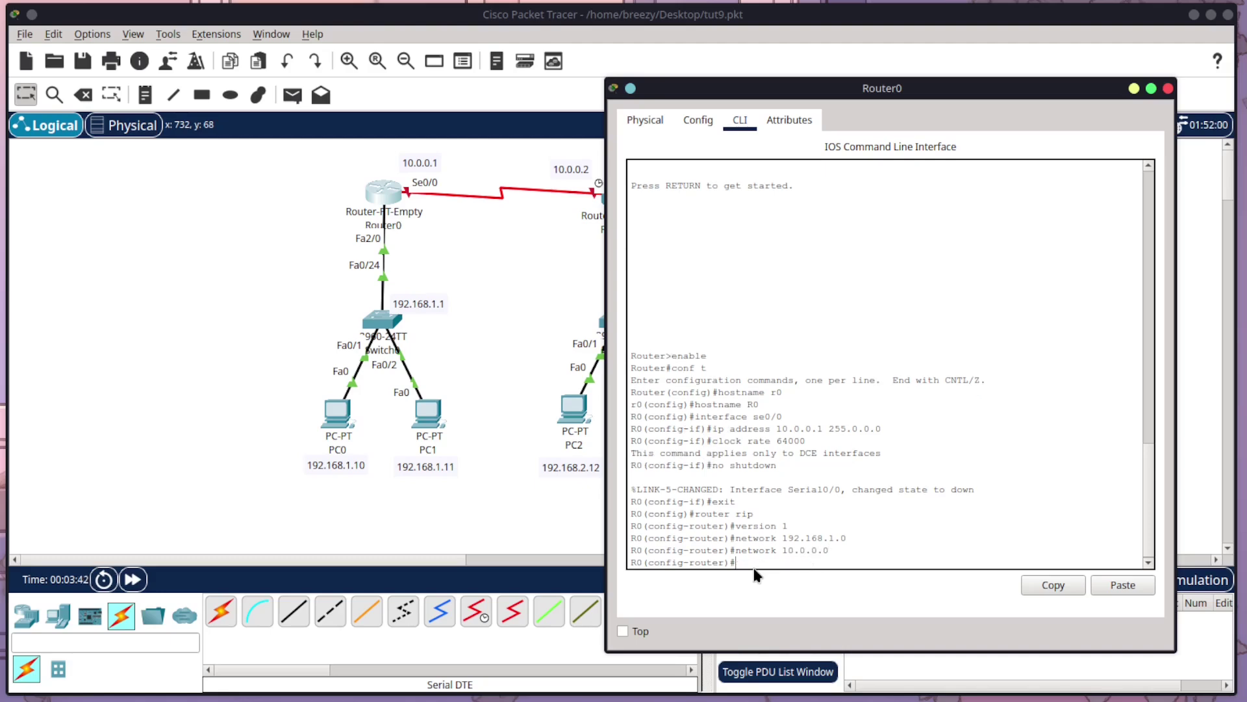
text(exit)
key(Return)
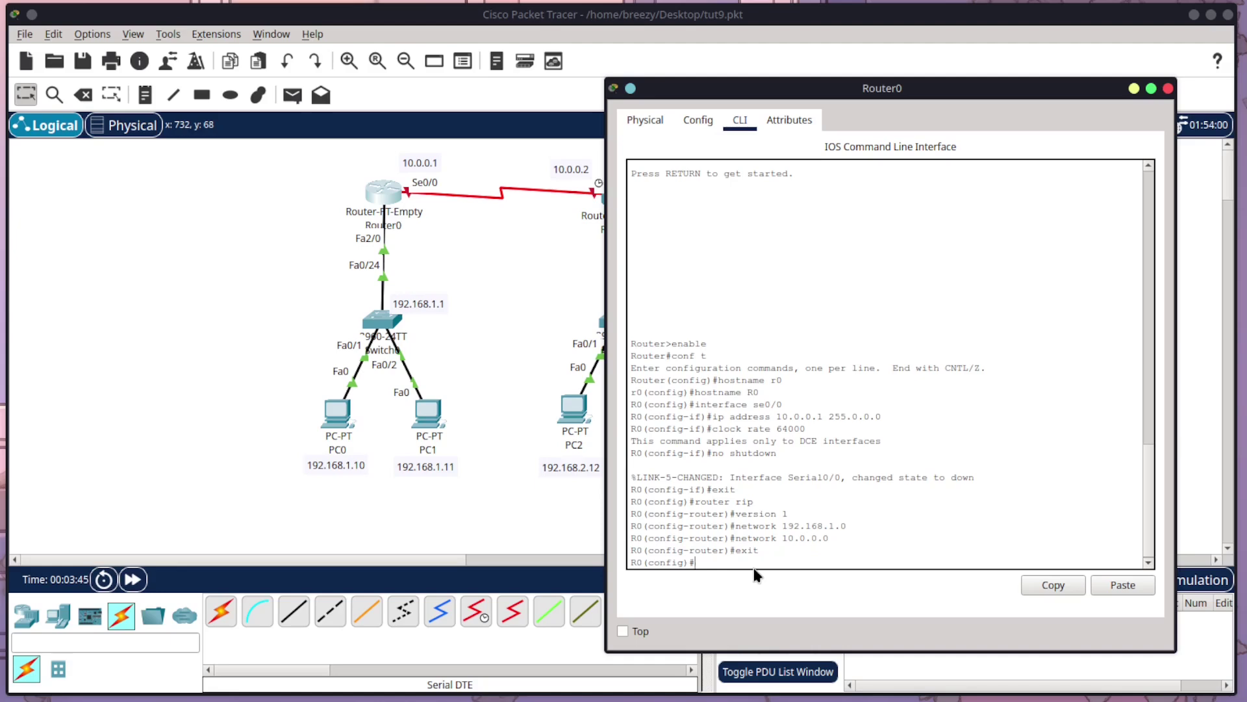
- Save Router0's configuration with write memory from the privileged prompt and close its window
text(exit)
key(Return)
text(write memory)
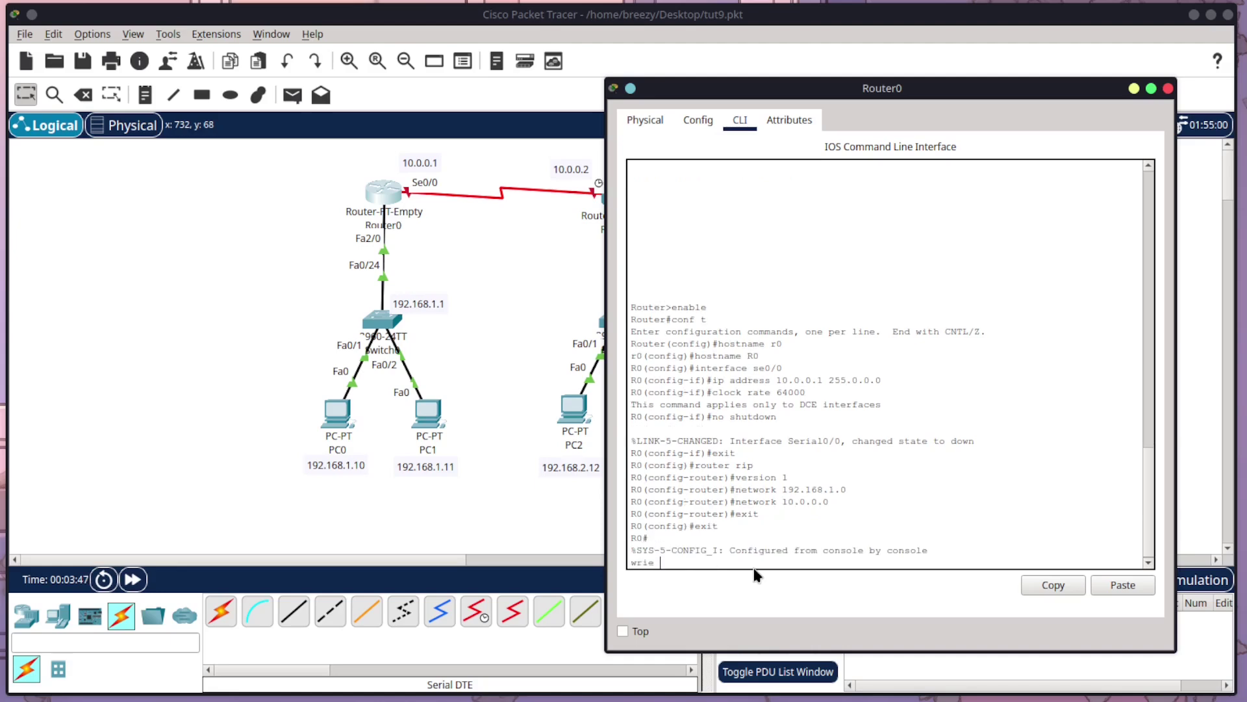
key(Return)
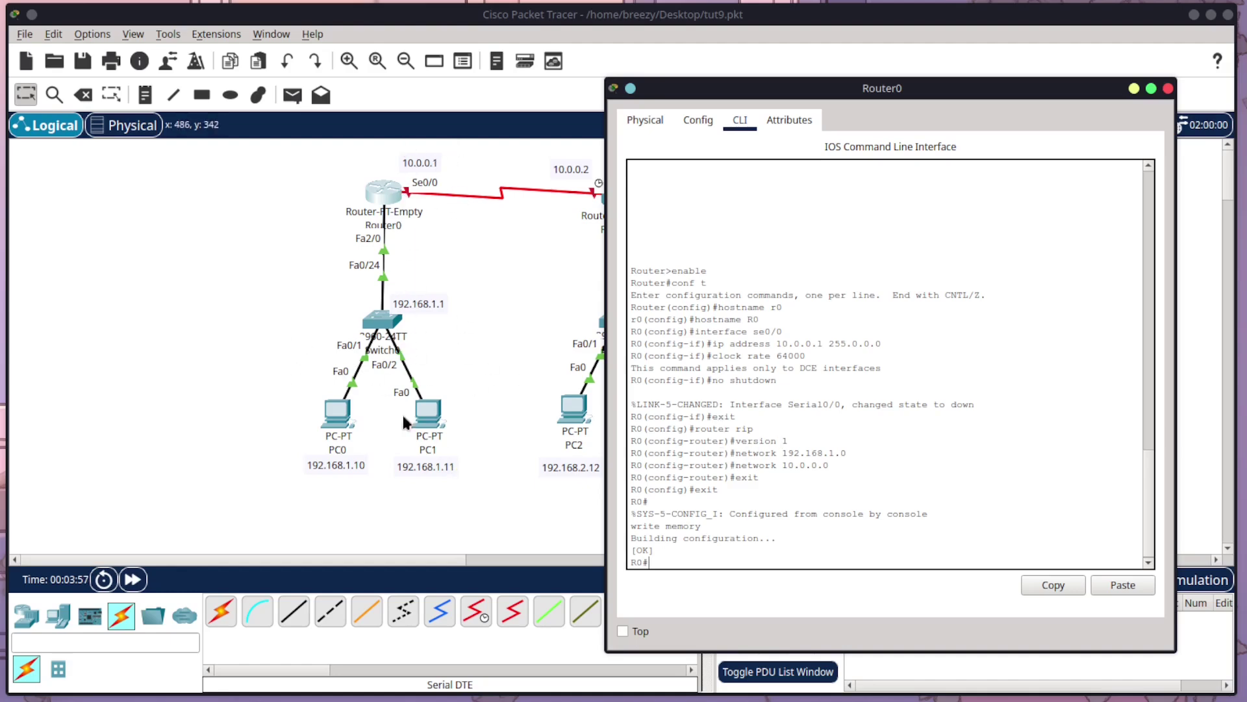
click(1168, 88)
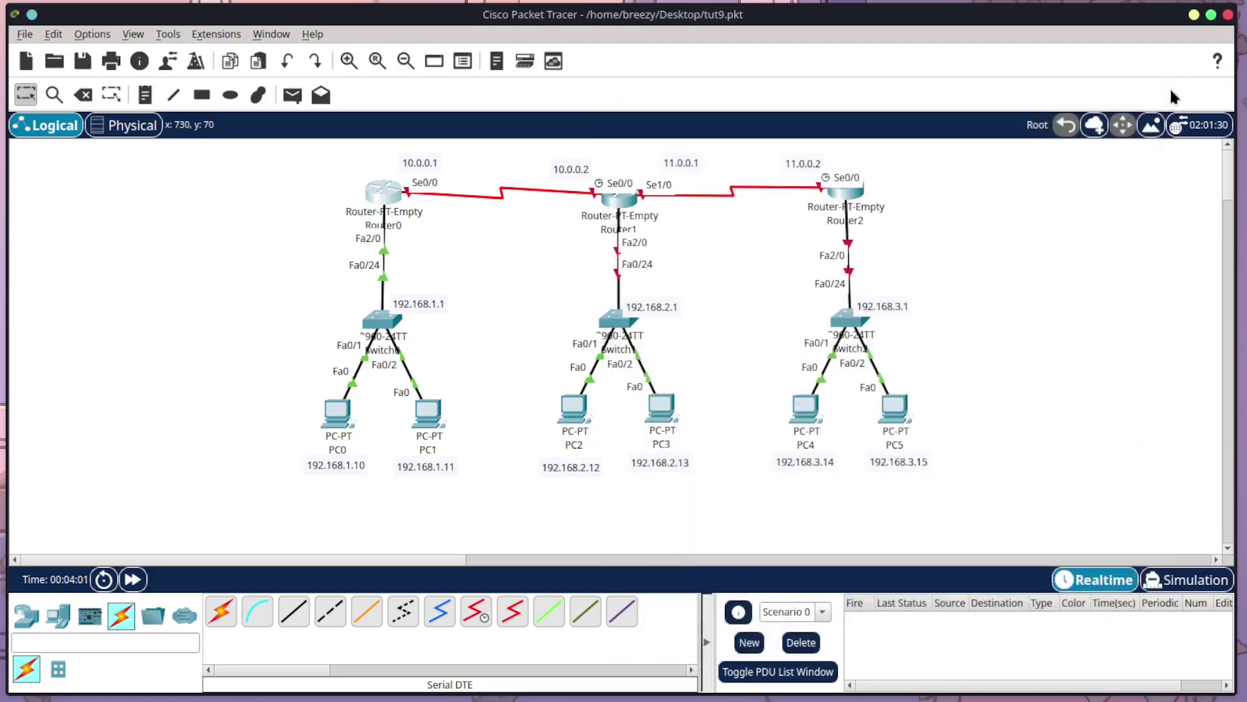
- Open Router1's command line, enter global configuration mode with enable and conf t, and set the hostname to R1
click(611, 198)
drag(426, 21, 834, 95)
click(598, 116)
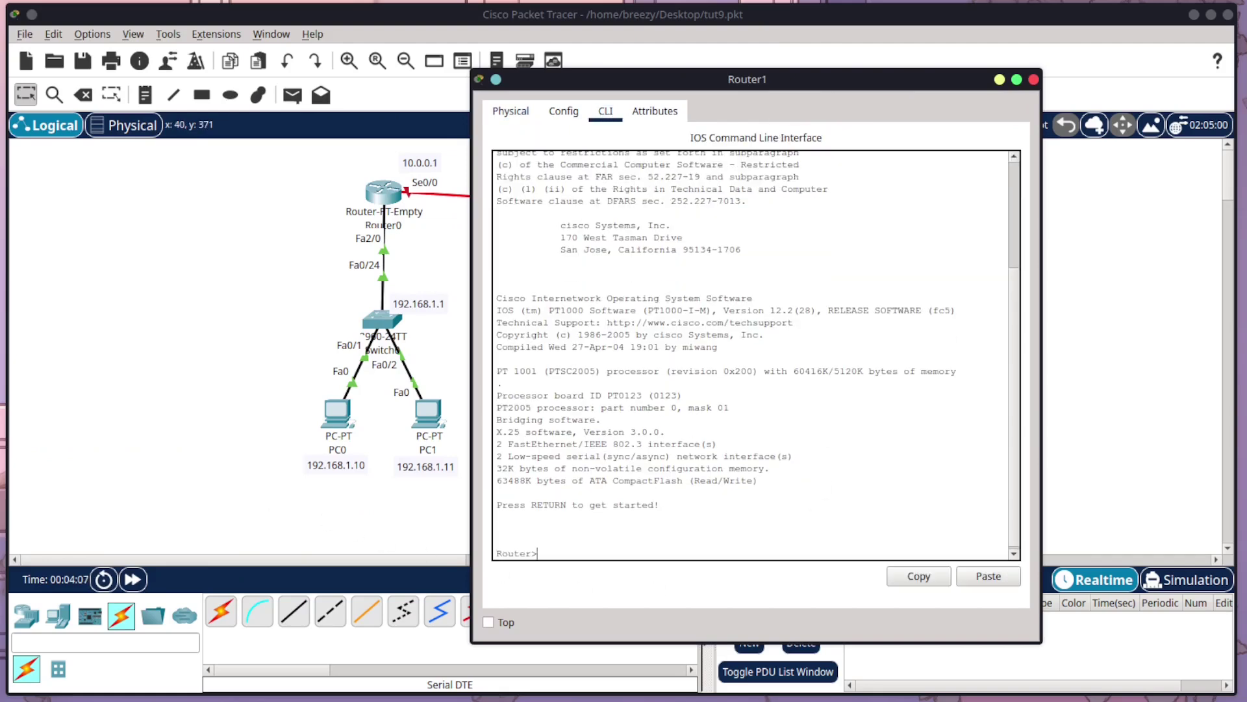
text(enable)
key(Return)
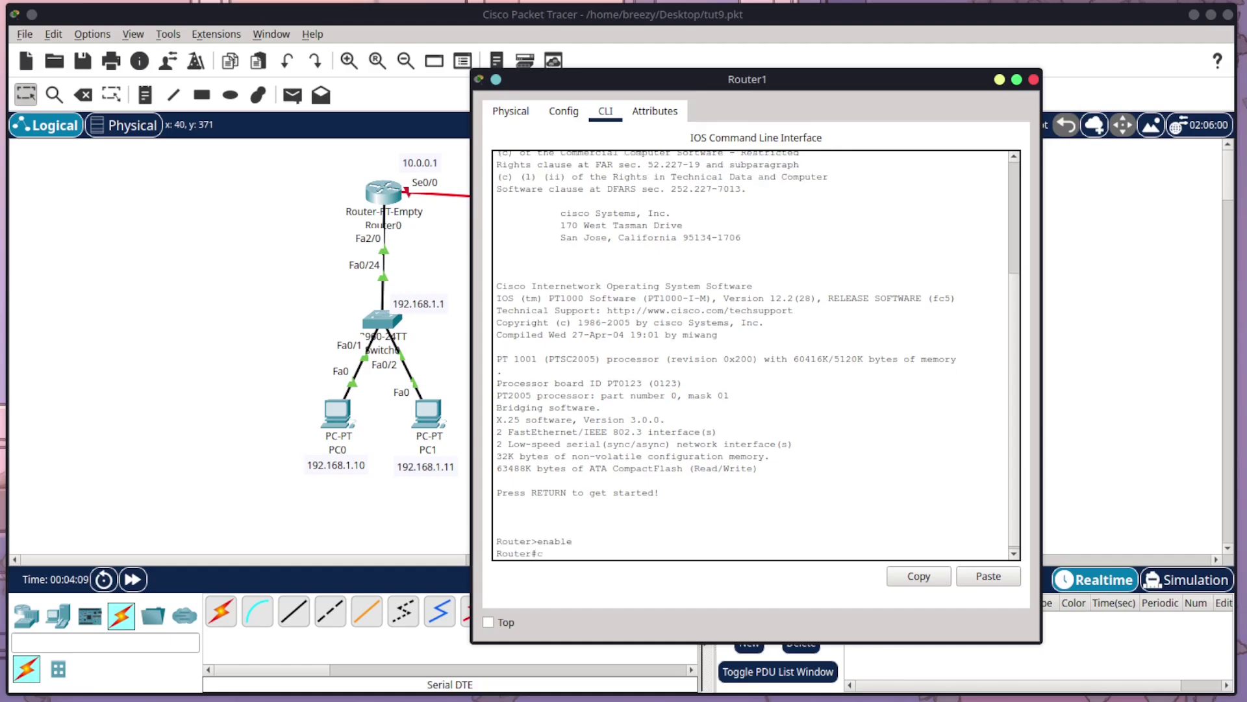
text(conf t)
key(Return)
text(hostname R1)
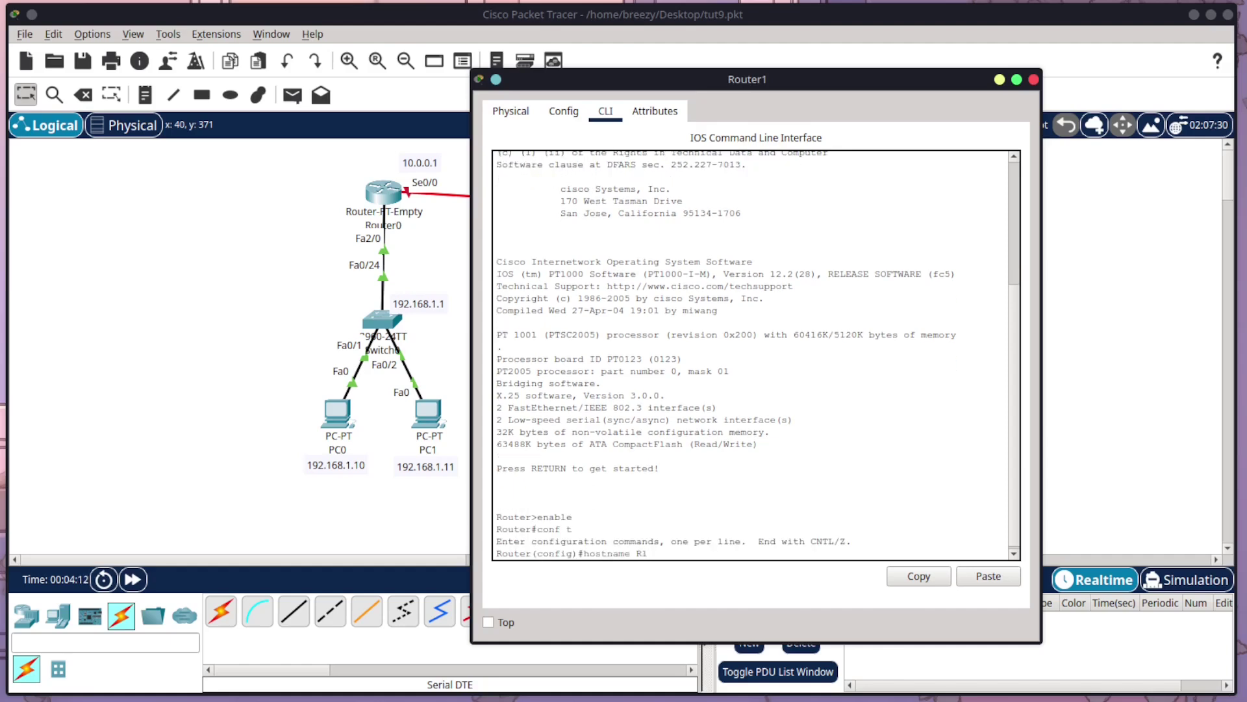
key(Return)
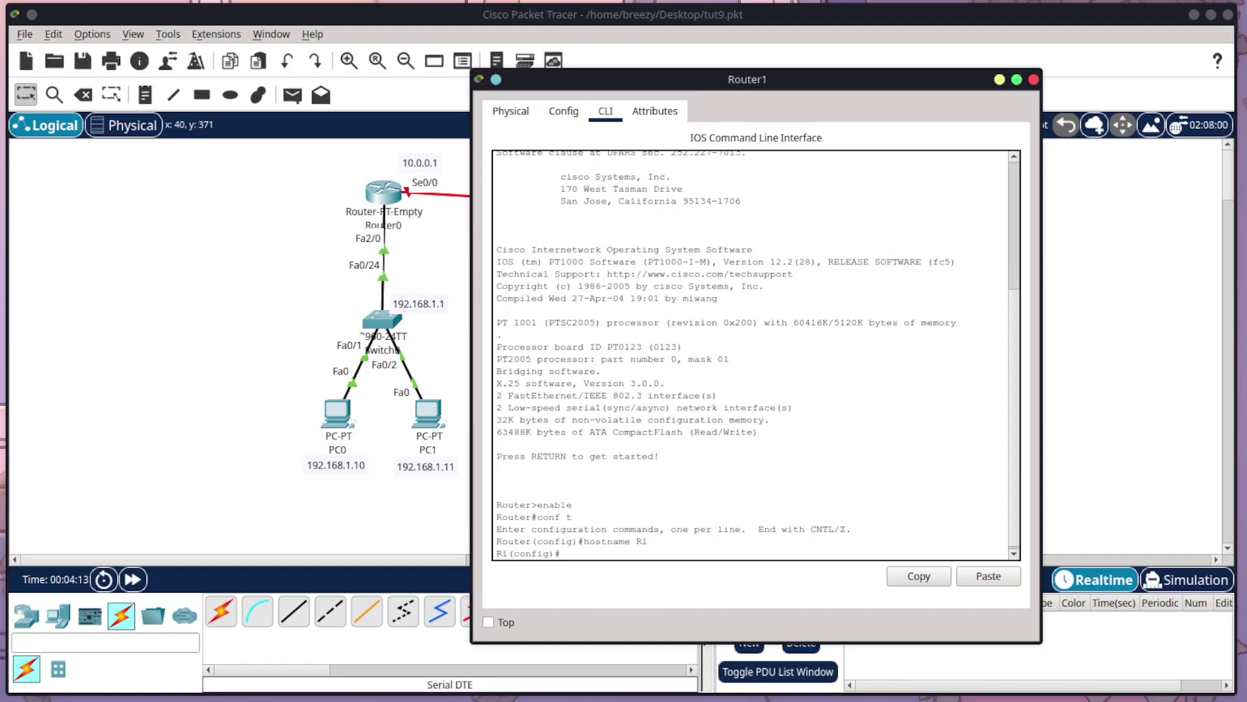
- Assign IP address 192.168.2.1 with mask 255.255.255.0 to Router1's fa2/0 interface
text(intef)
text(f)
key(BackSpace)
text(rface a)
key(BackSpace)
text(fa2/0)
key(Return)
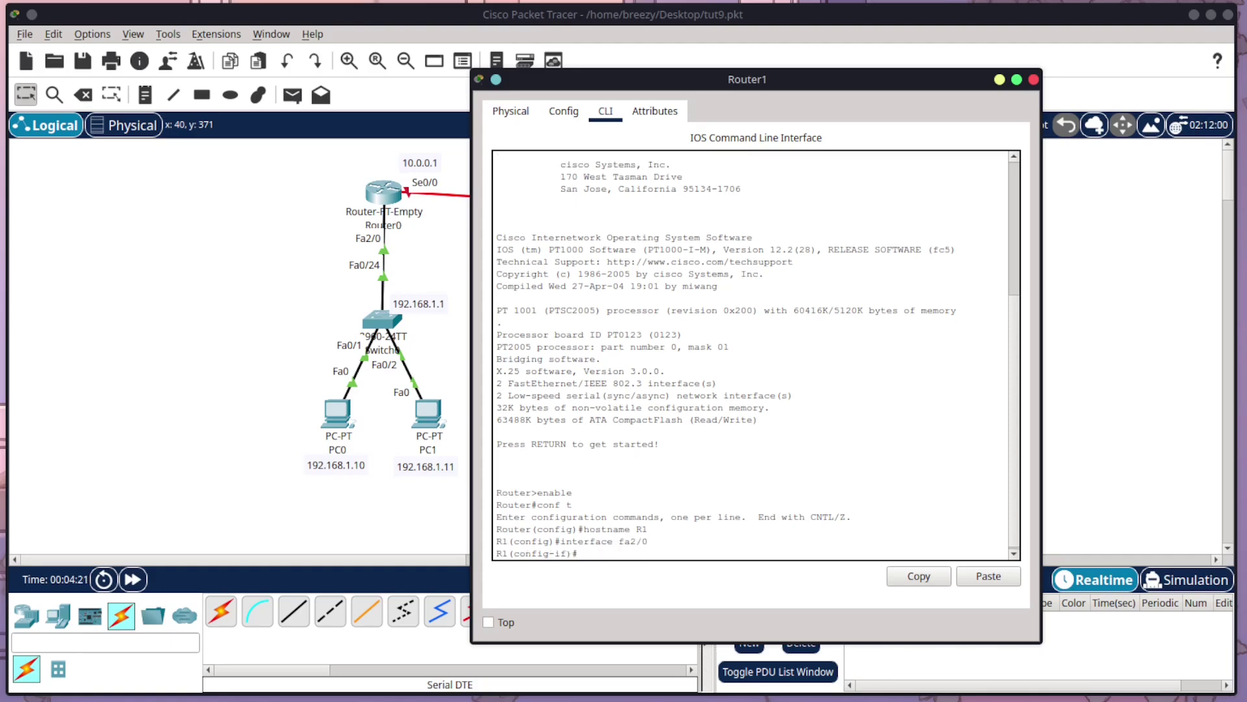
text(ip address 192.168.2.1 255.255.2)
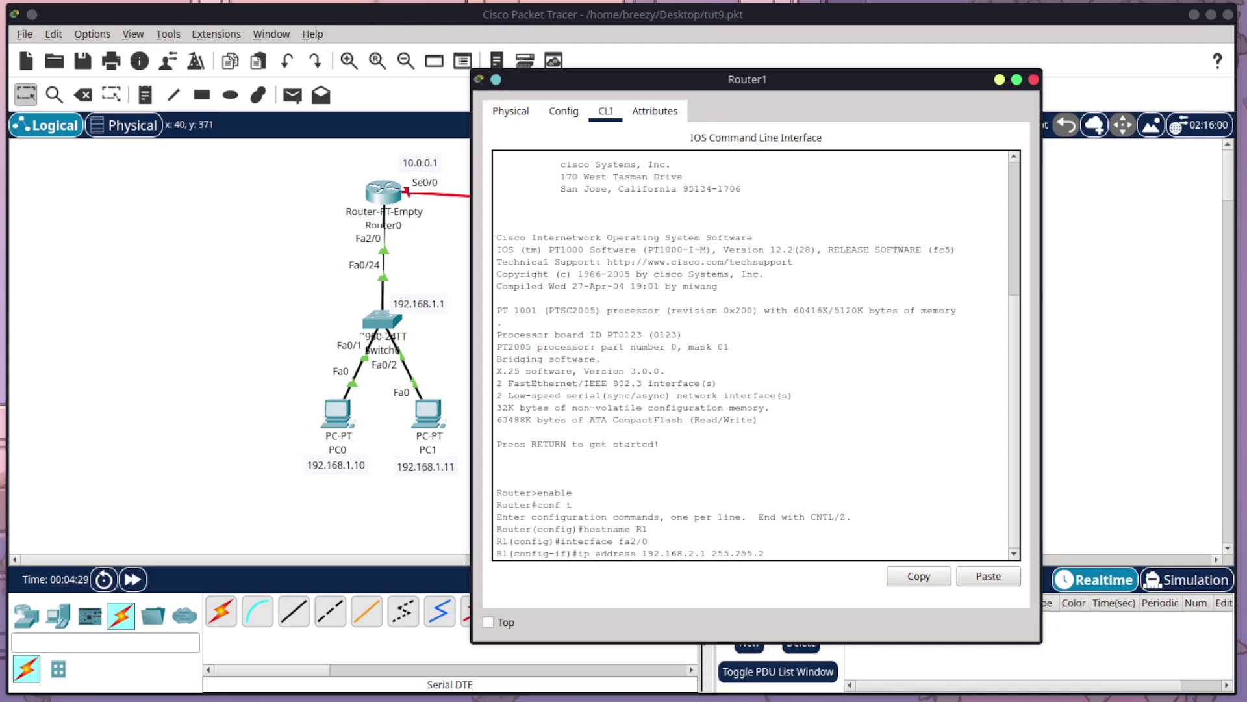
text(55.0)
key(Return)
- Enable Router1's fa2/0 interface with no shutdown and exit to global configuration mode
text(no shutdown)
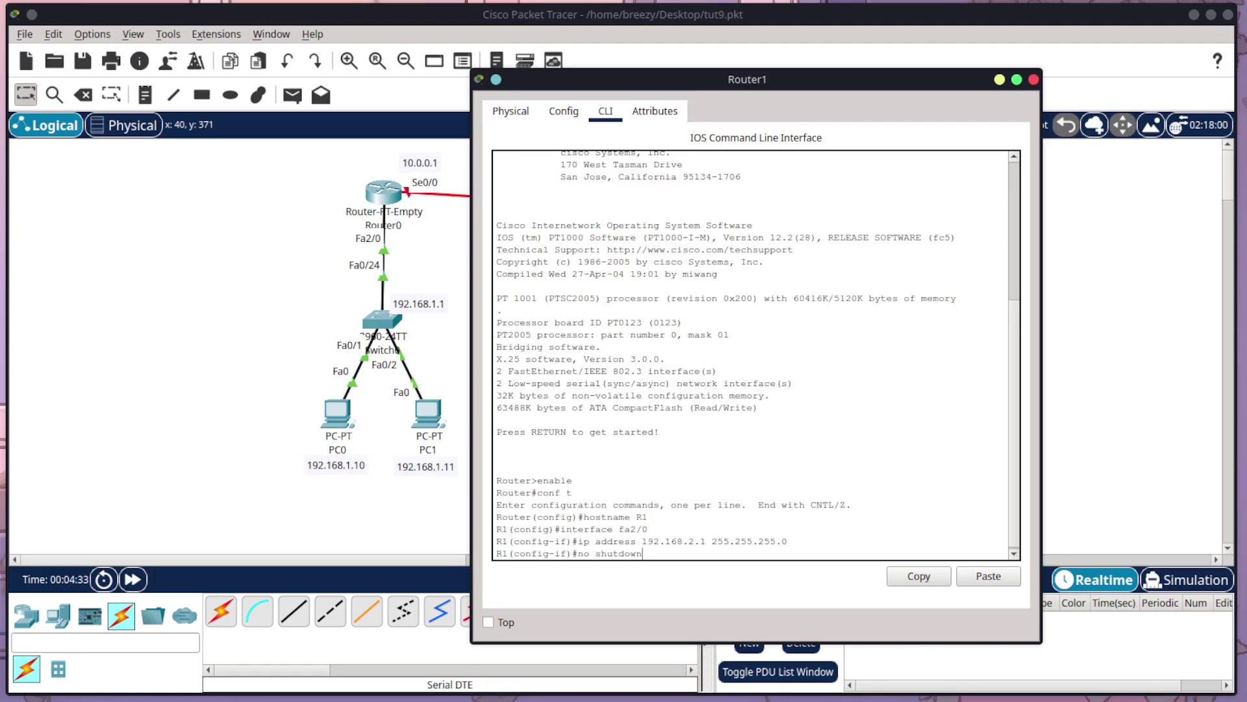
key(Return)
text(exit)
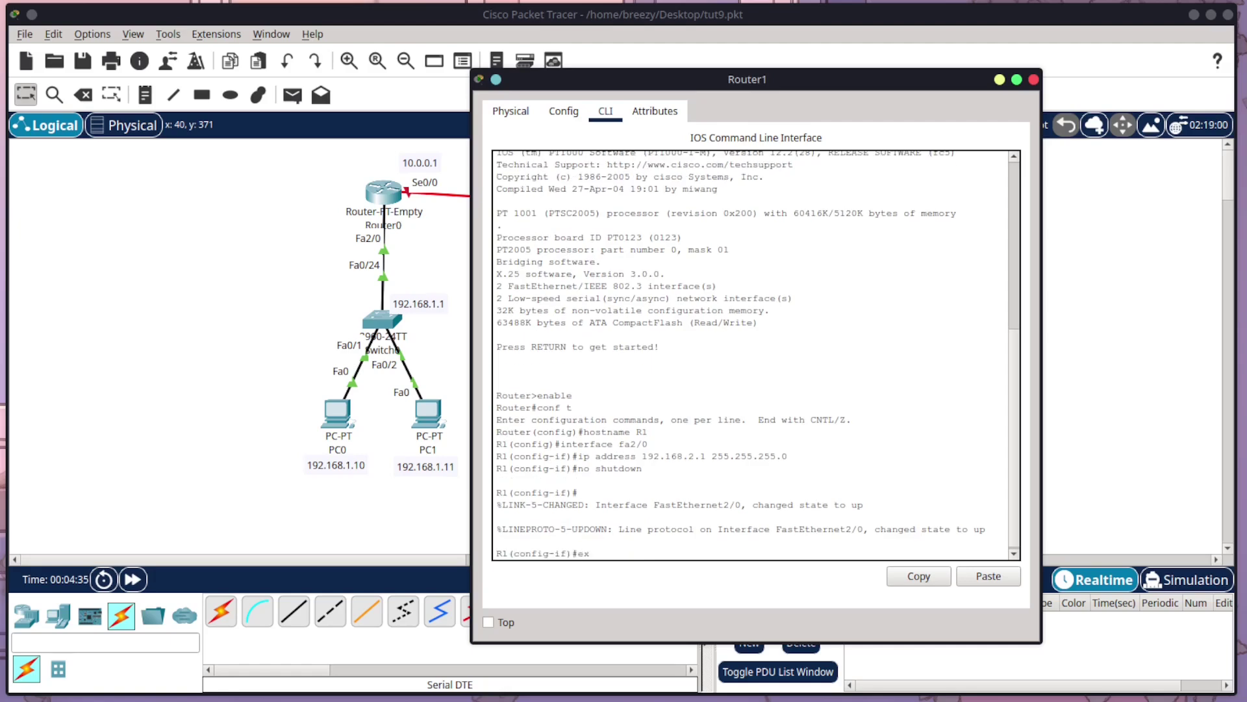
key(Return)
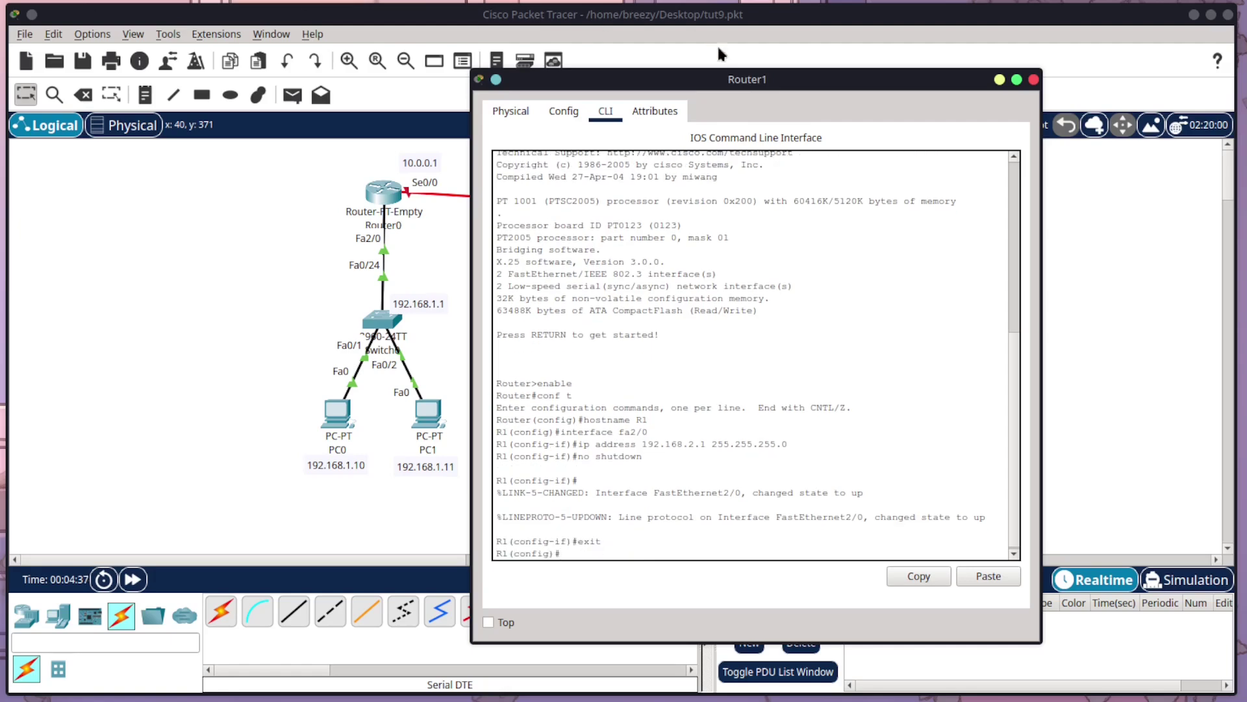
- Assign IP address 10.0.0.2 with mask 255.0.0.0 to Router1's se0/0 interface
drag(735, 82, 916, 81)
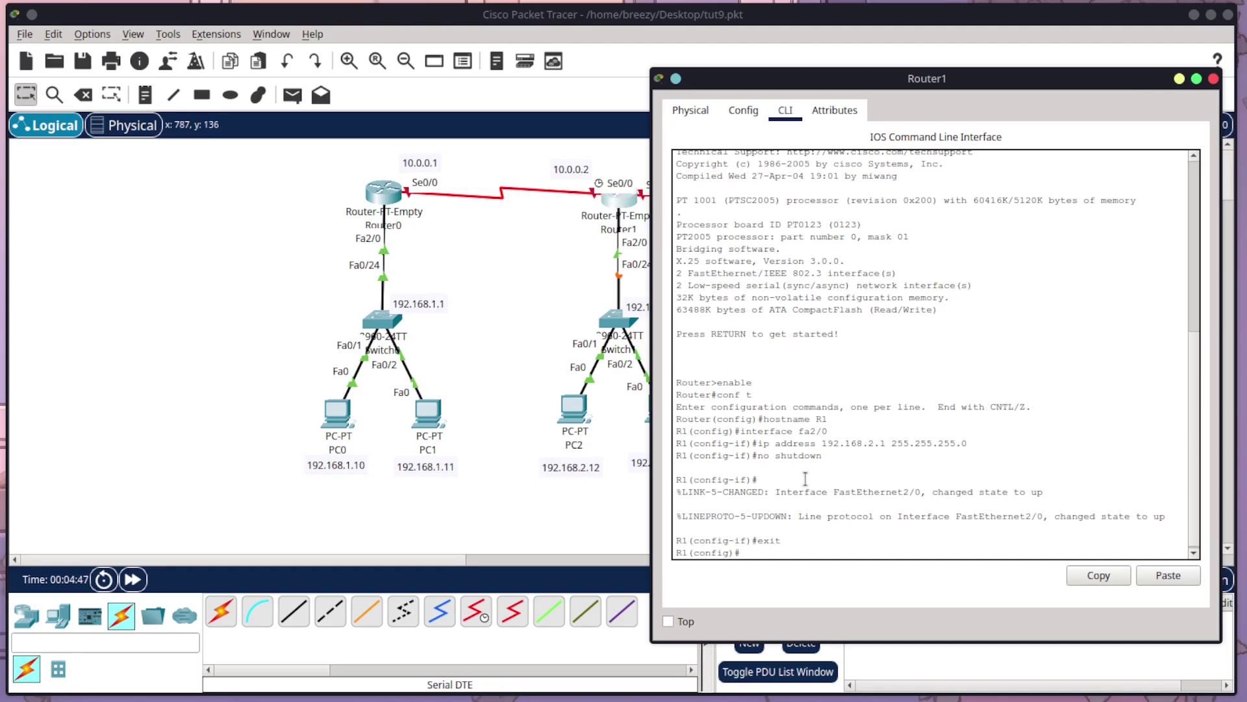
text(inteface)
key(BackSpace)
key(BackSpace)
key(BackSpace)
text(rface se0/0)
key(Return)
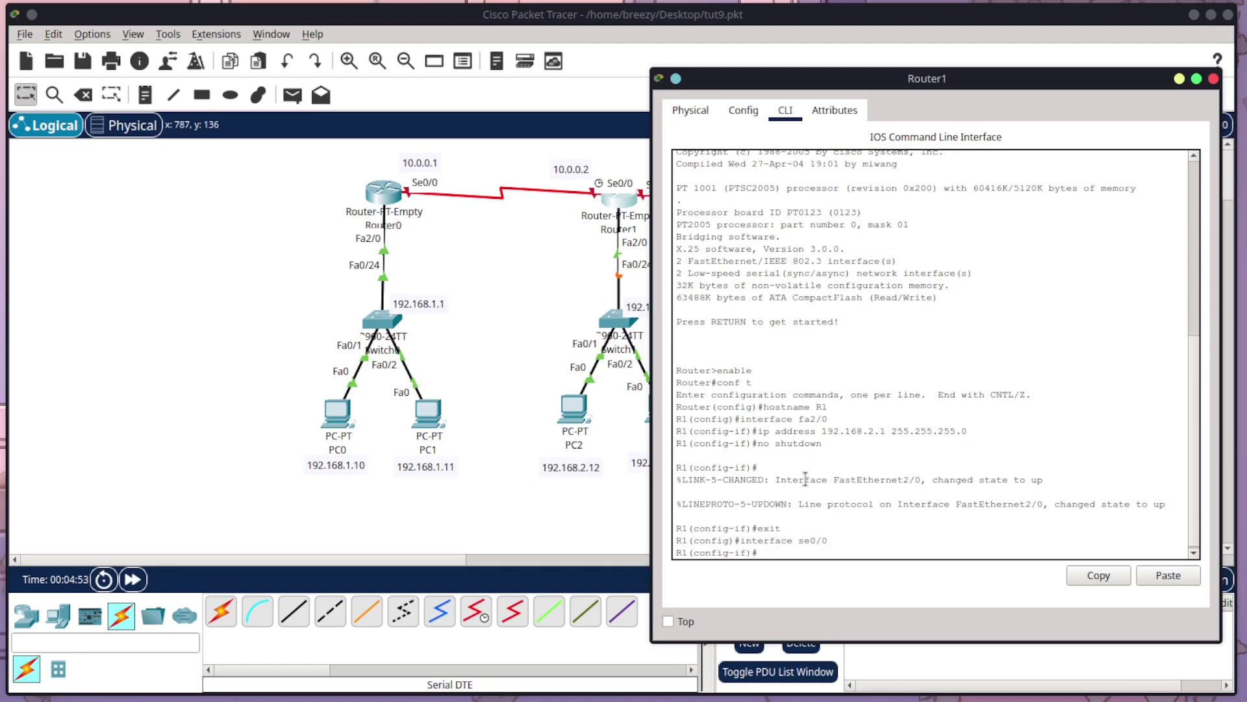
text(ip address 10.0.0.2 255.0.0.0)
key(Return)
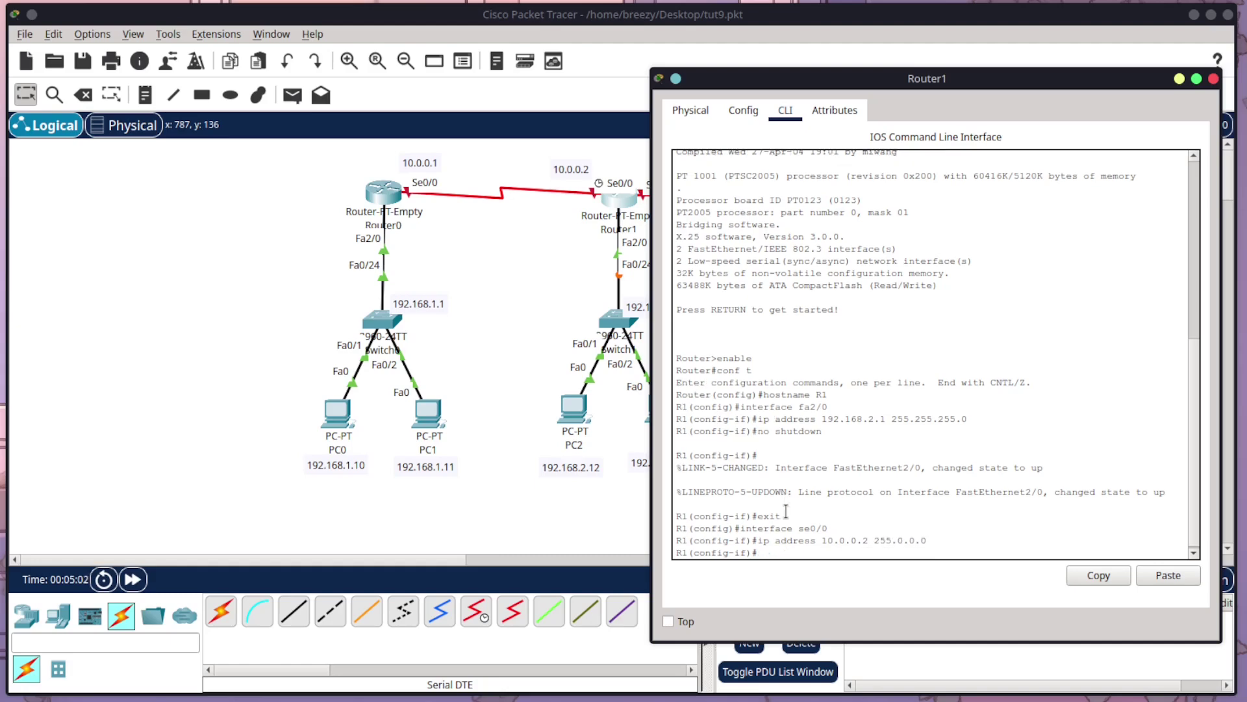
- Enable Router1's se0/0 interface with no shutdown and exit to global configuration mode
text(no shutdown)
key(Return)
text(exit)
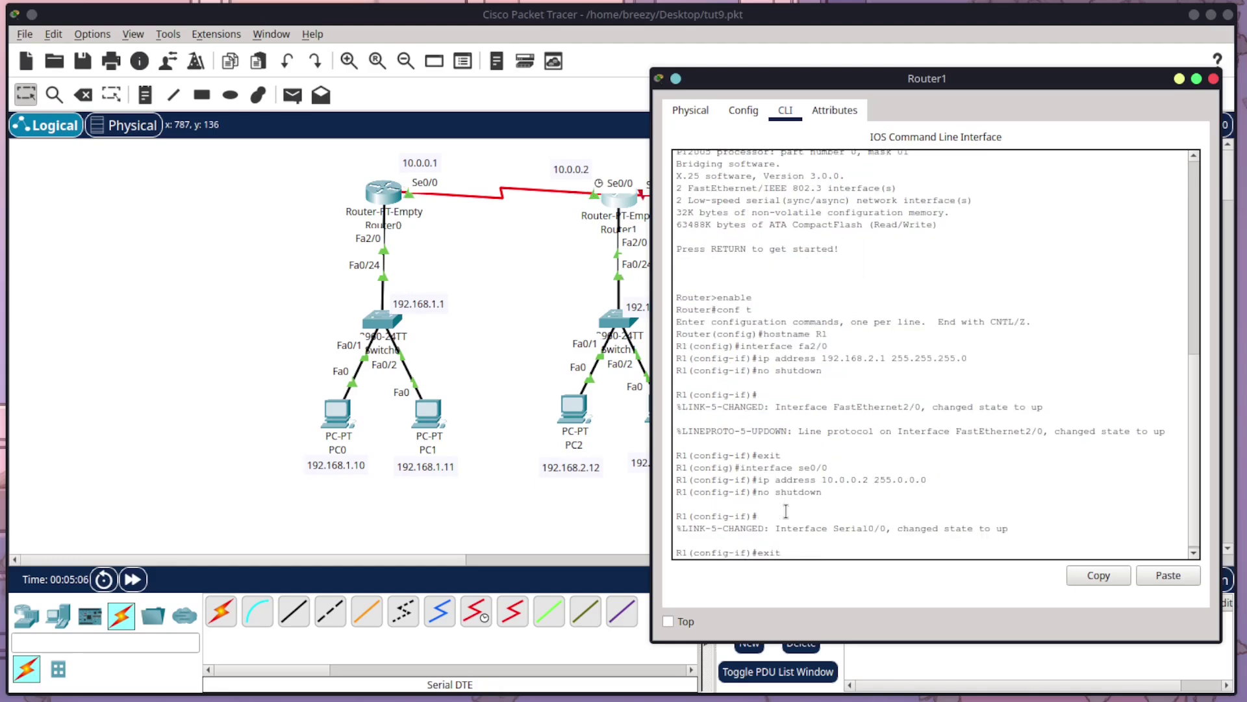
key(Return)
- Assign IP address 11.0.0.1 with mask 255.0.0.0 to Router1's se1/0 interface
drag(1055, 78, 429, 76)
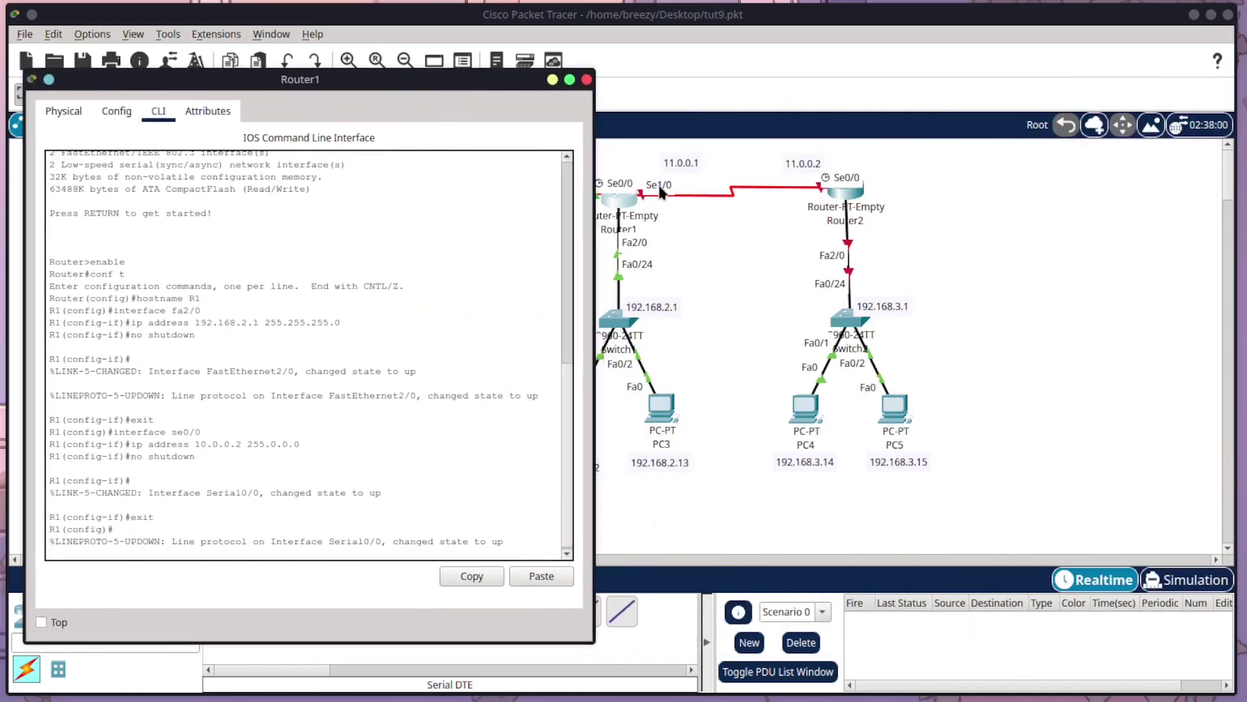
key(Return)
text(int)
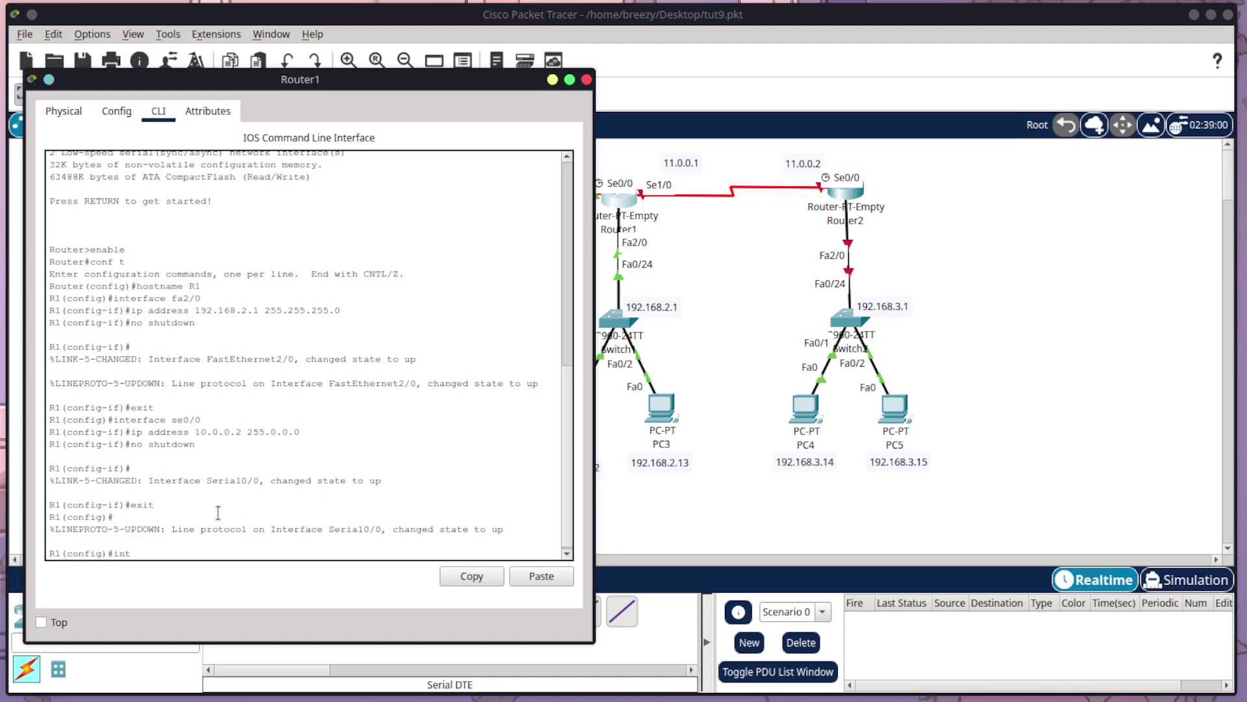
text(erface se1/0)
key(Return)
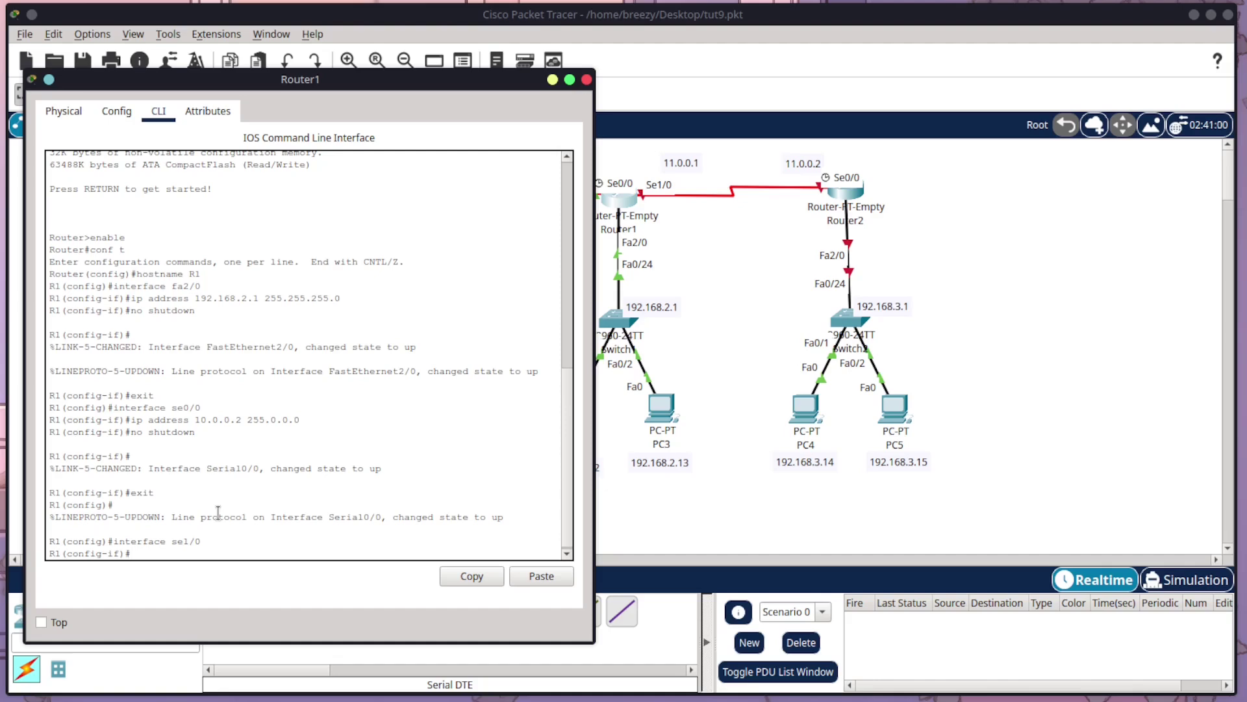
text(ip address)
text( 192)
text(0.0.1)
text( 255.0.0)
text(.0)
key(Return)
- Try to set a clock rate of 64000 on Router1's se1/0 interface
text(c)
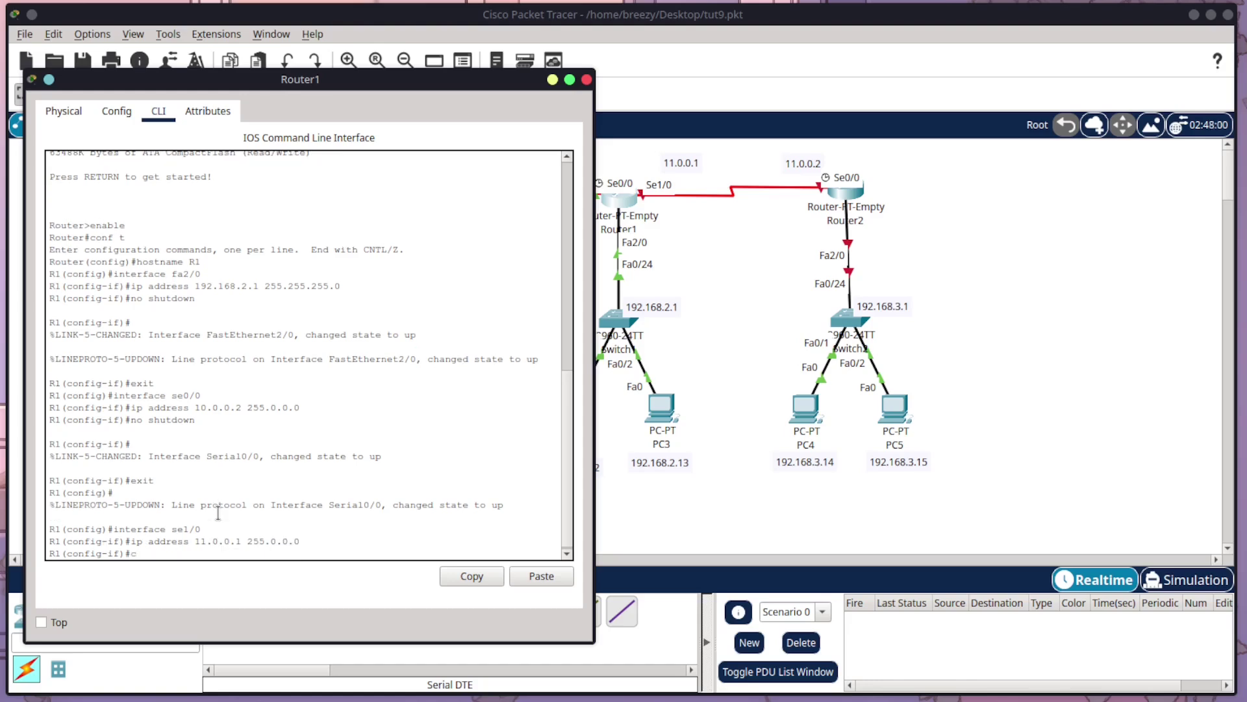
text(lock rate 64000)
key(Return)
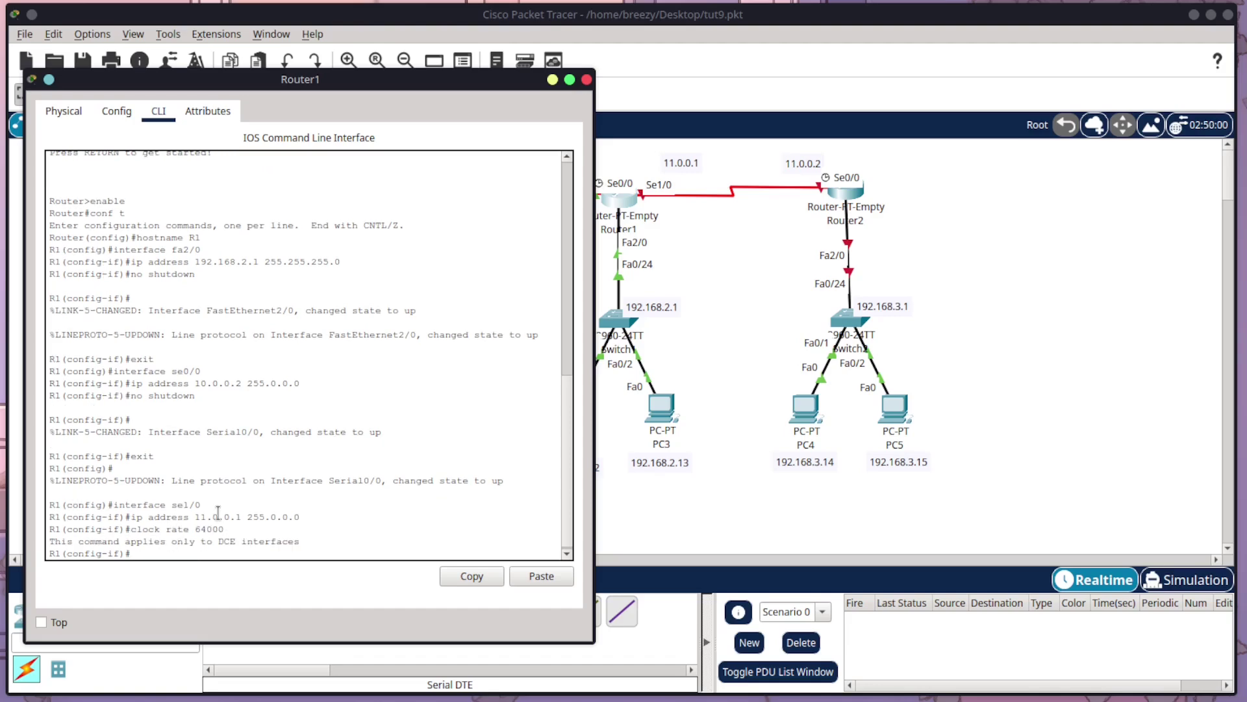
- Enable Router1's se1/0 interface with no shutdown and exit to global configuration mode
text(no shutdown)
key(Return)
text(exit)
key(Return)
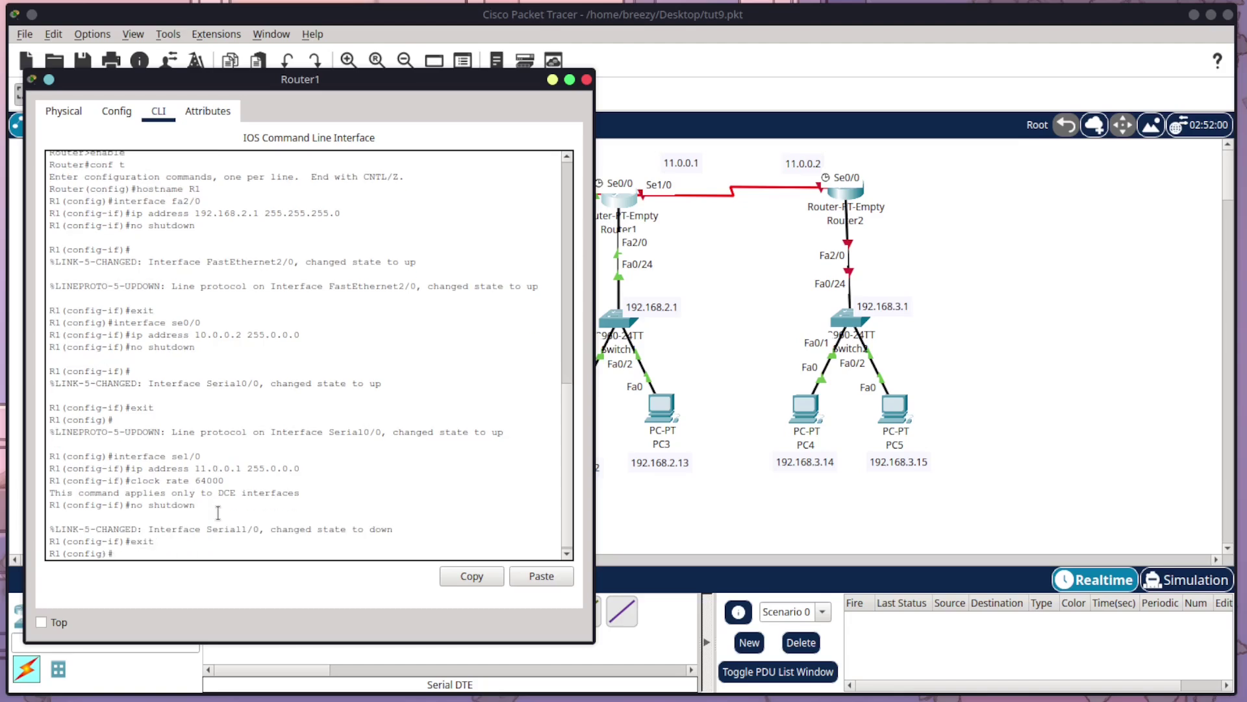
- Start RIP routing configuration on Router1 with router rip and set it to version 1
drag(517, 84, 872, 482)
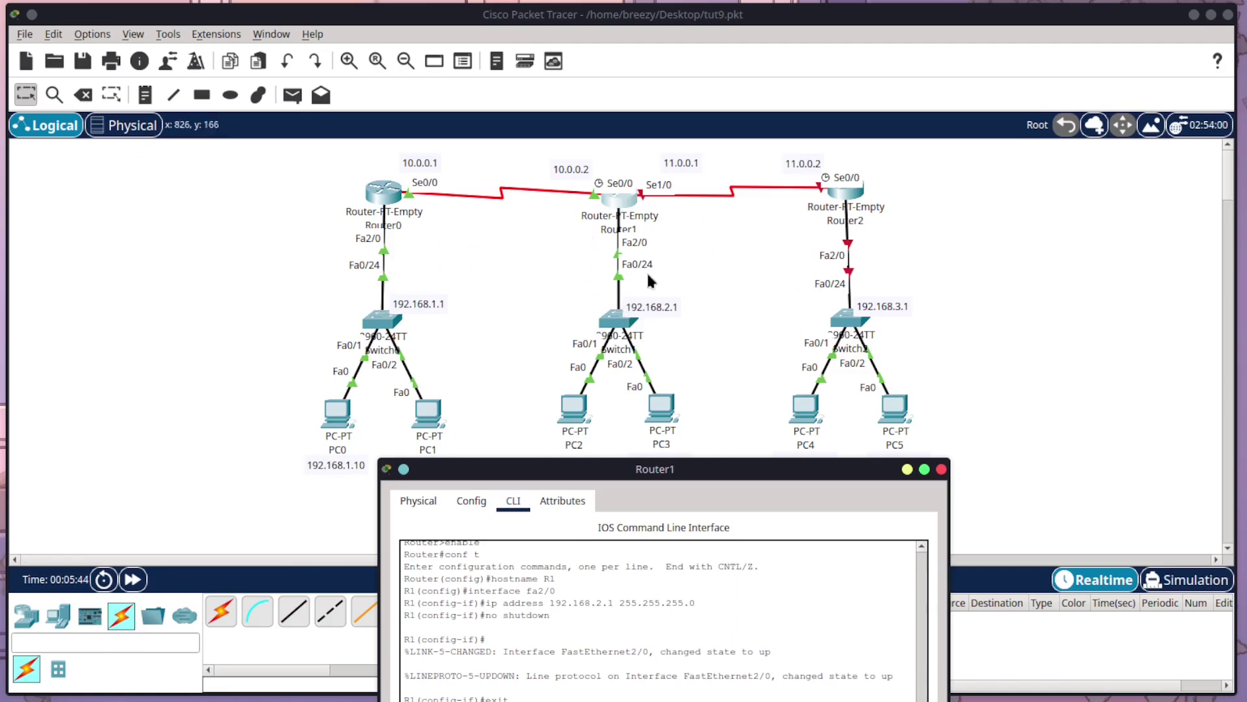
drag(584, 471, 610, 73)
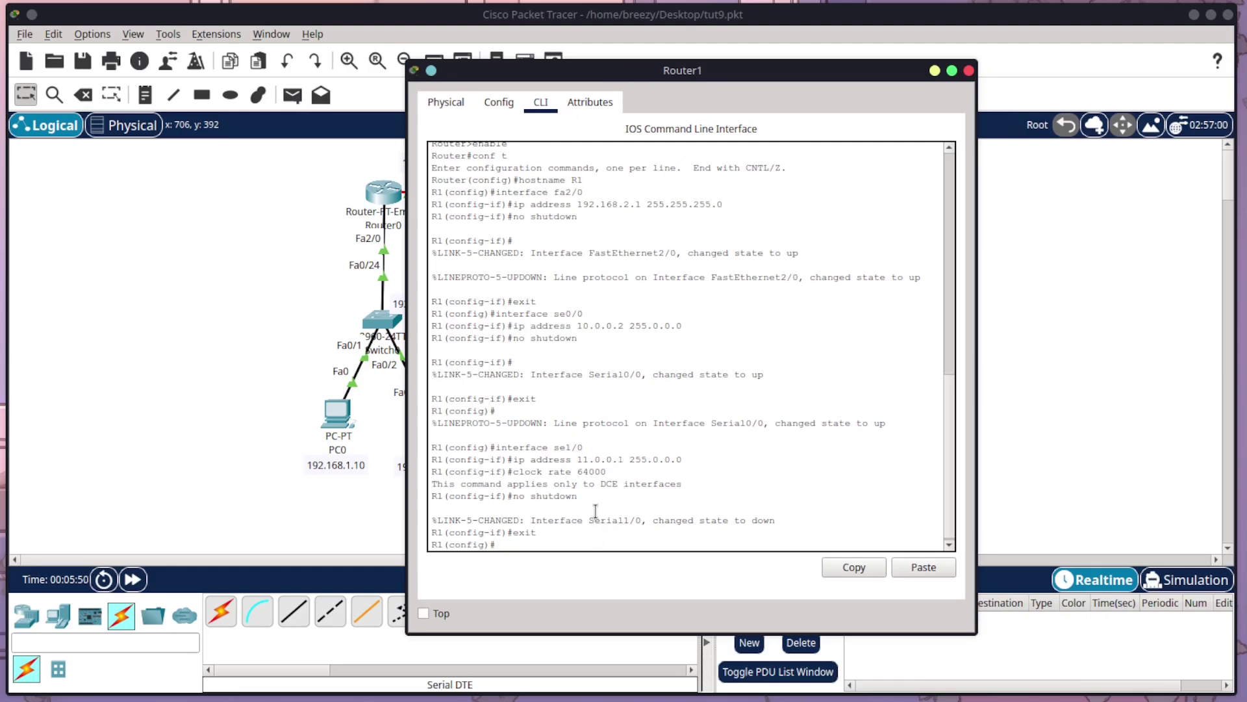
text(router rip)
key(Return)
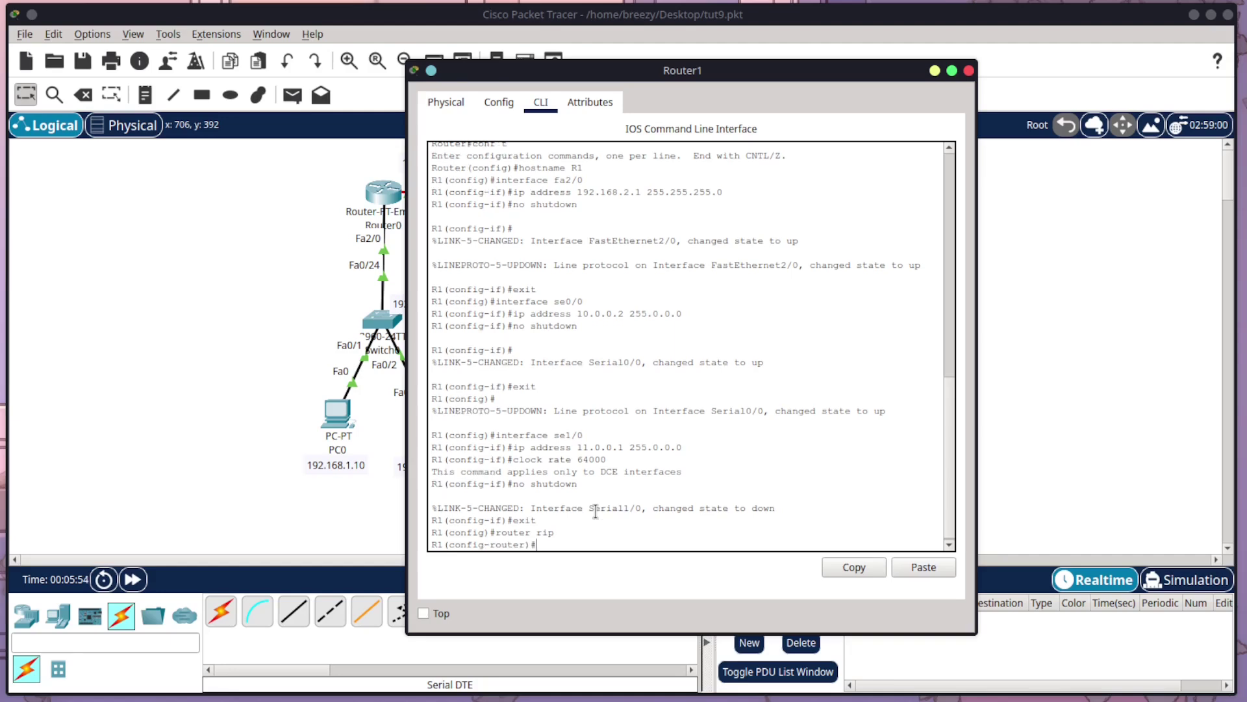
text(version 1)
key(Return)
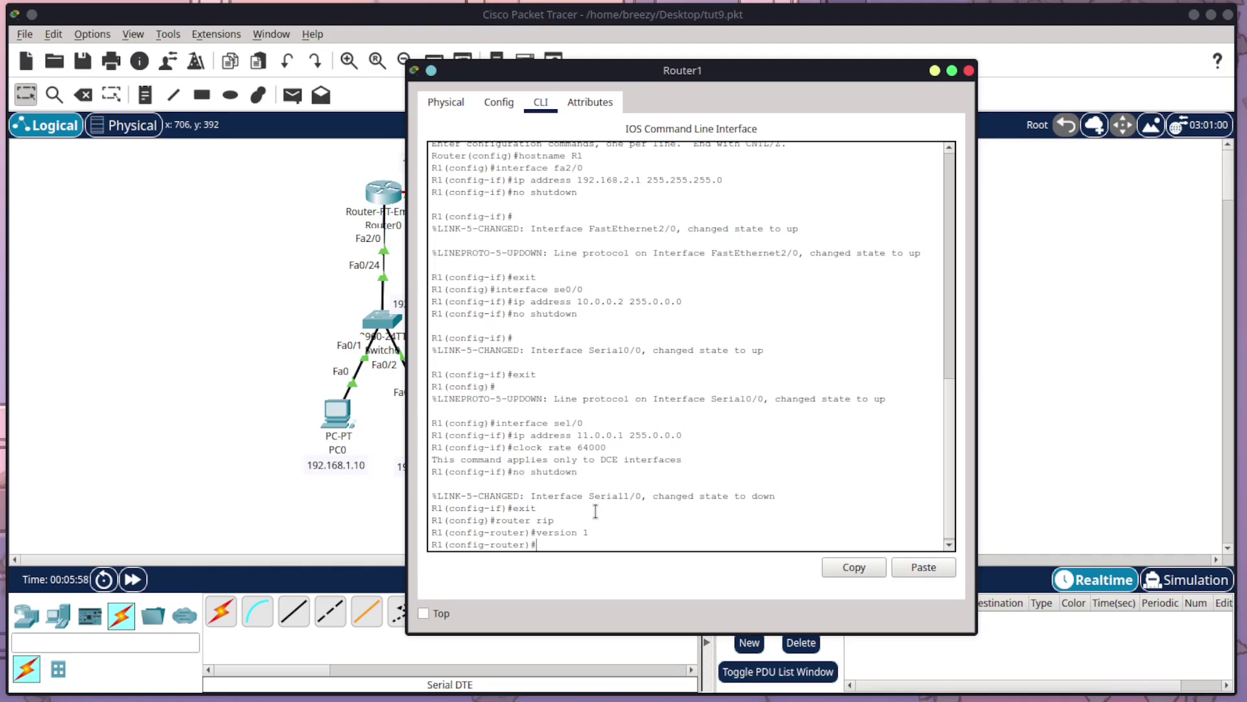
- Add networks 192.168.2.0 and 10.0.0.0 to Router1's RIP configuration
drag(585, 70, 872, 41)
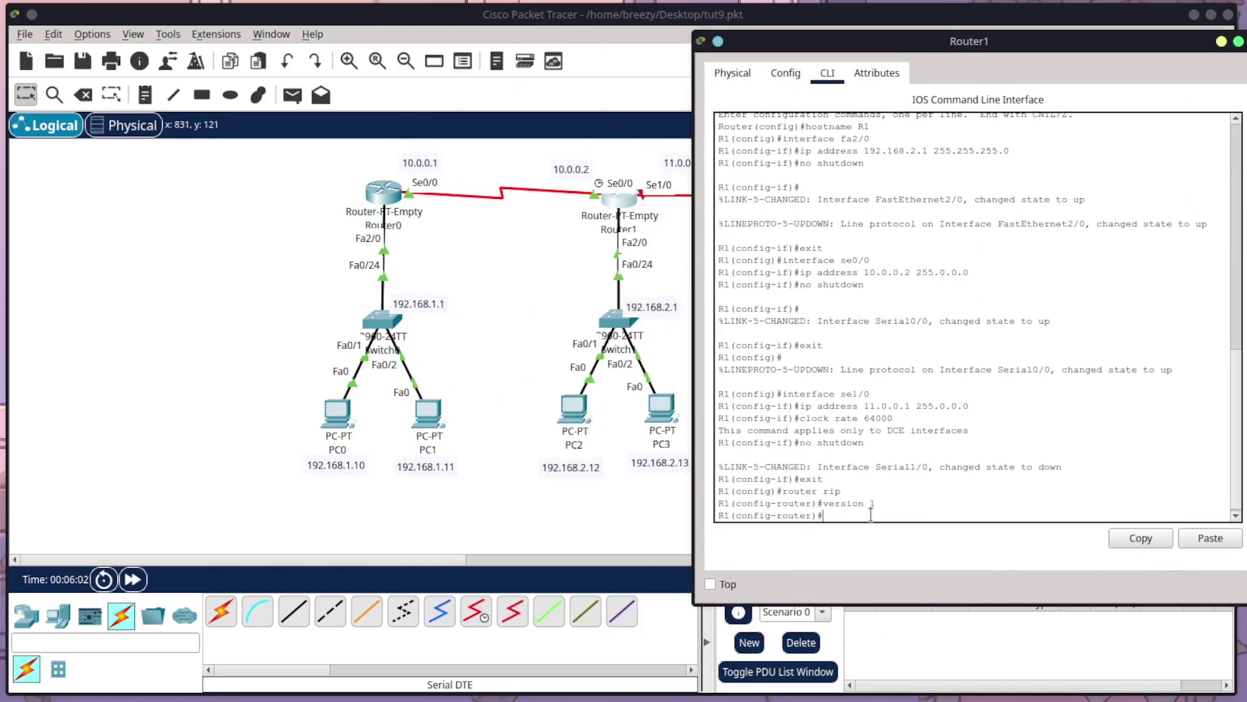
text(network 192.168.2.0)
key(Return)
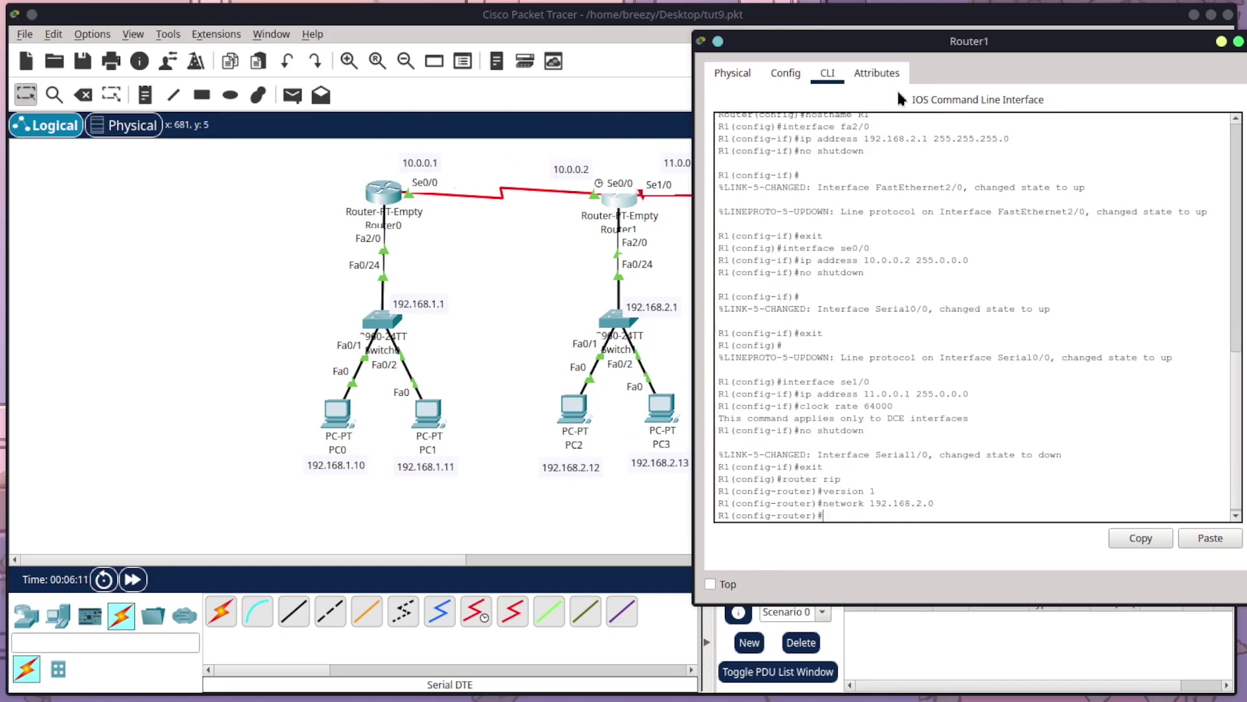
drag(924, 43, 733, 288)
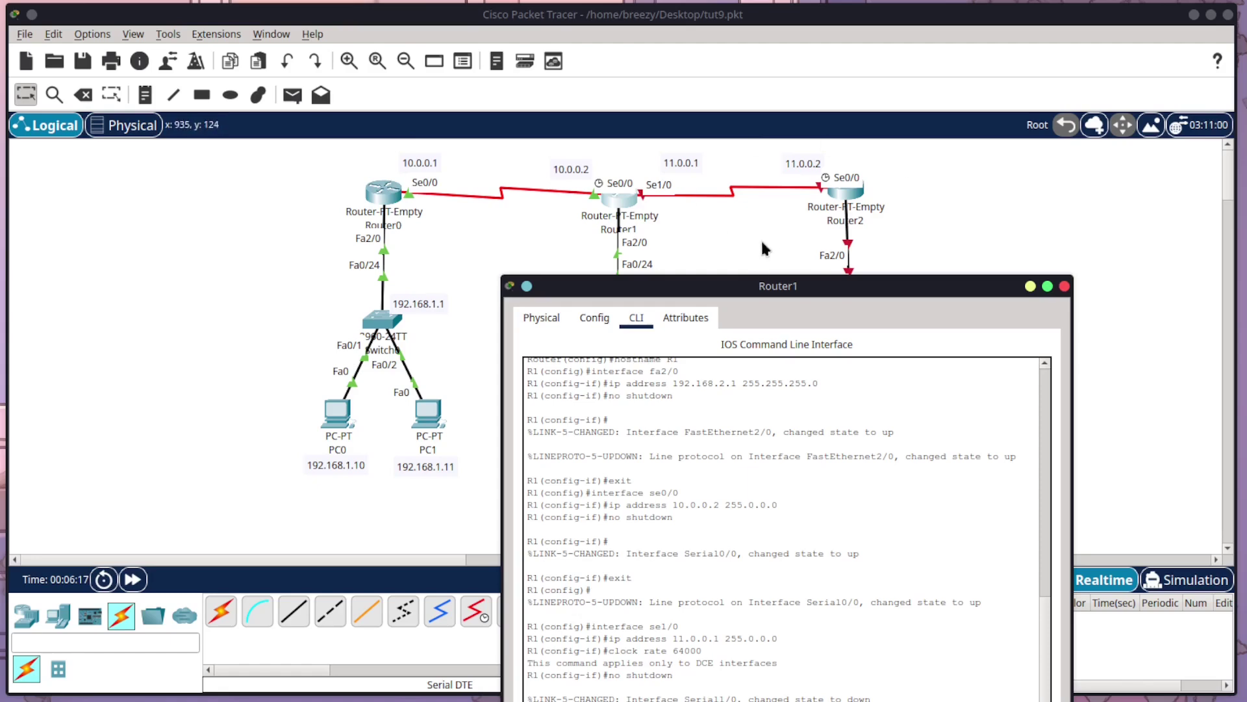
drag(749, 286, 797, 270)
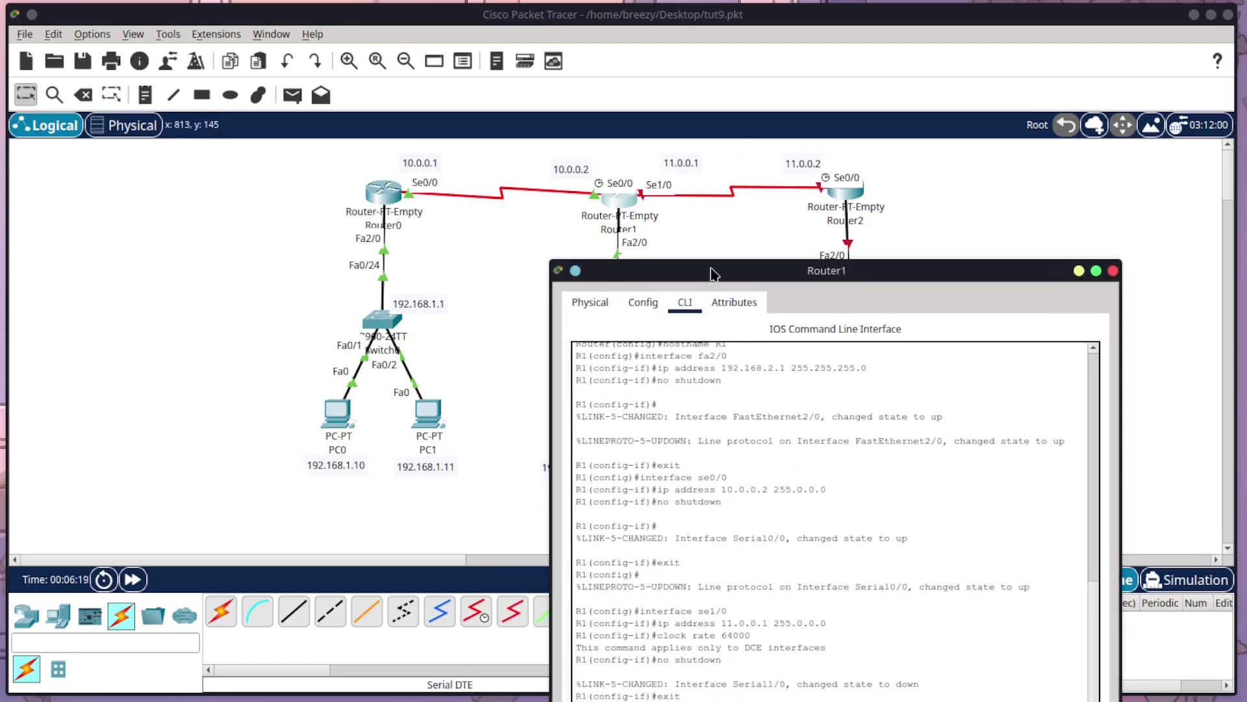
drag(714, 273, 764, 86)
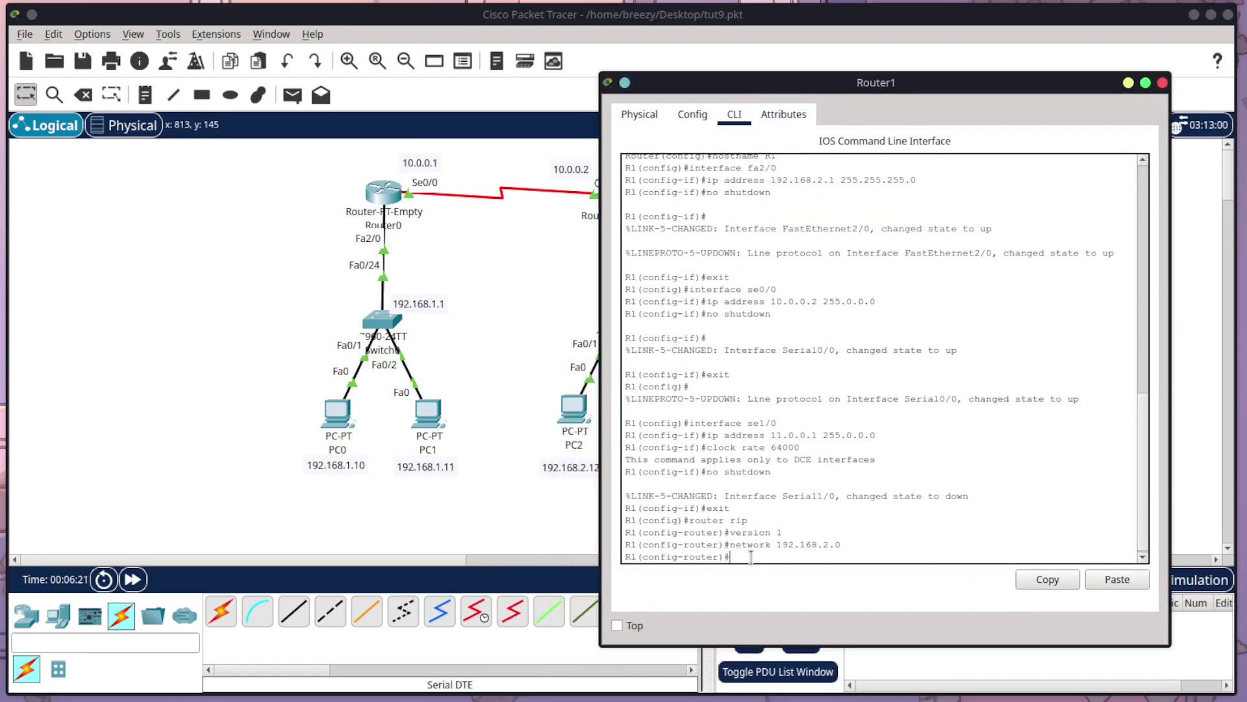
text(netwrork 10.0.0.0)
key(Return)
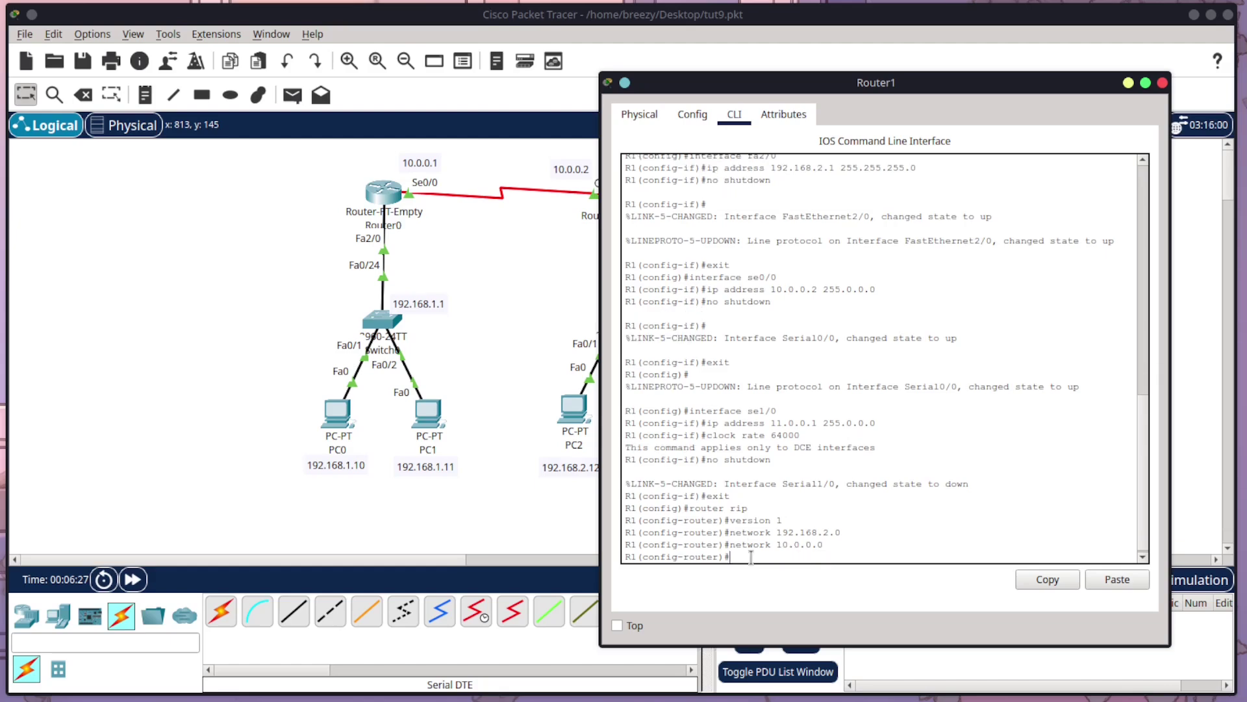
- Add network 11.0.0.0 to Router1's RIP configuration and exit to global configuration mode
key(Up)
key(Left)
key(Left)
key(Left)
key(Left)
key(BackSpace)
text(1)
key(Return)
key(Return)
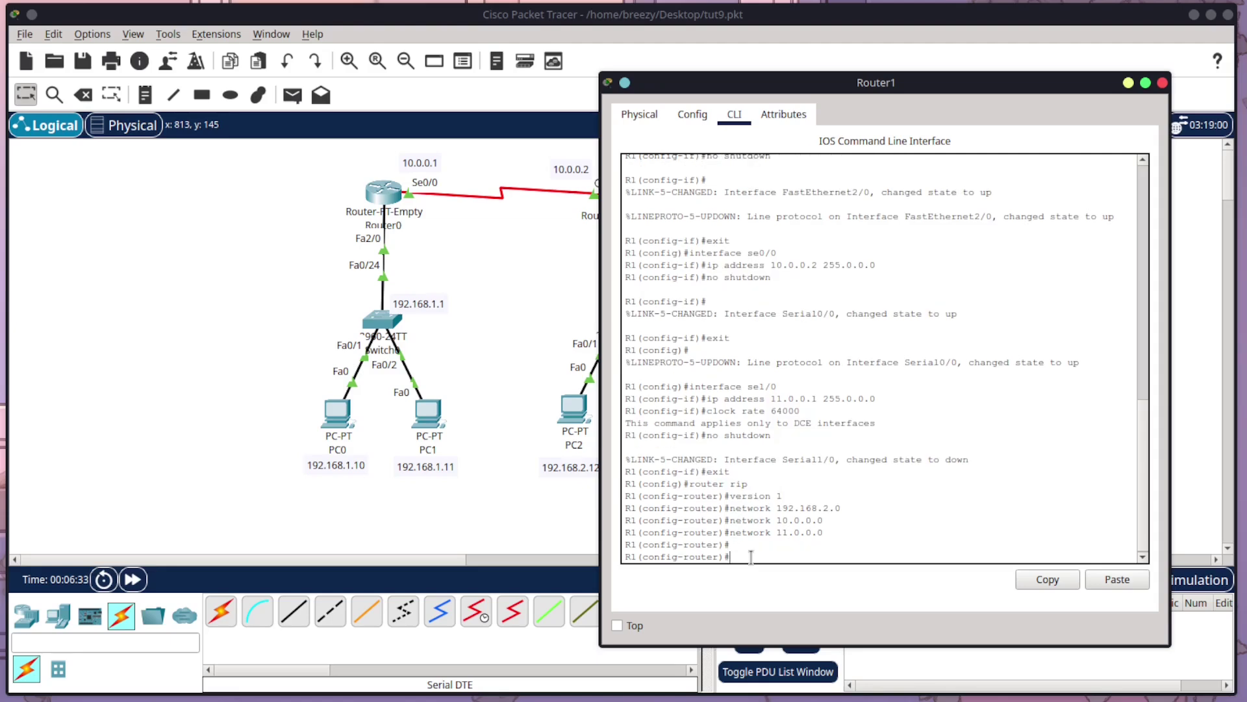
text(exit)
key(Return)
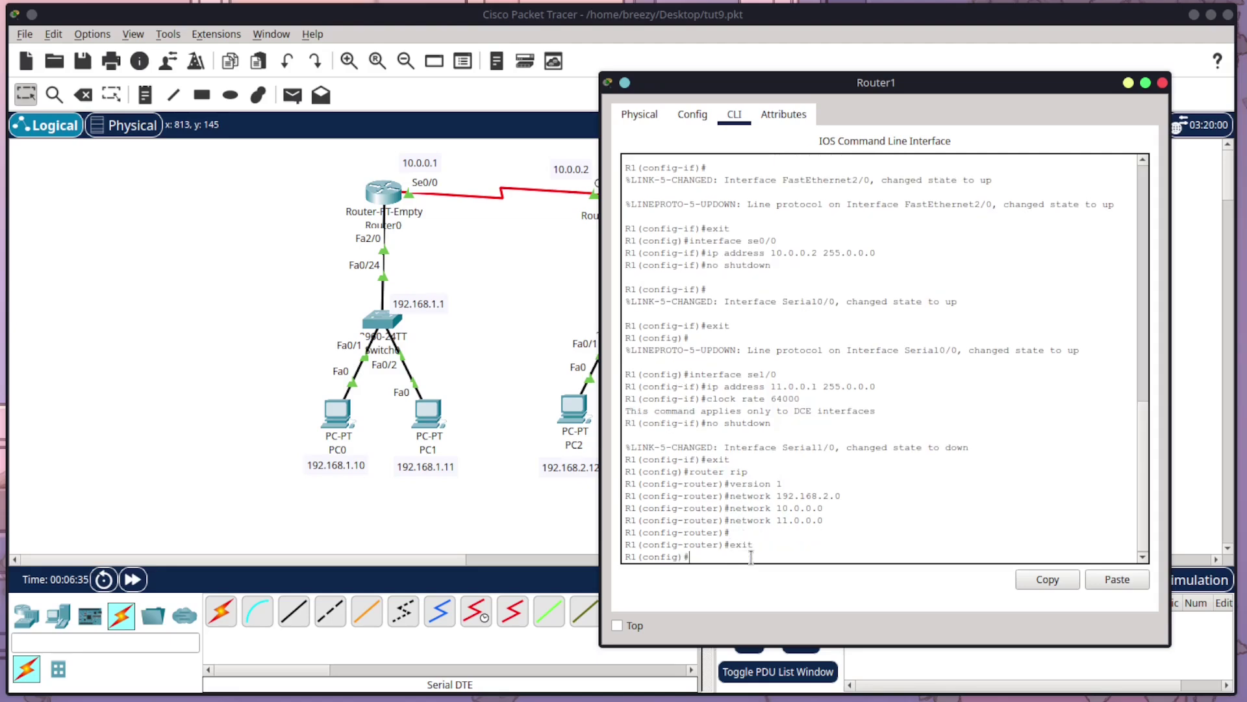
- Save Router1's configuration with write memory from the privileged prompt, log out with exit and close its window
text(exit)
key(Return)
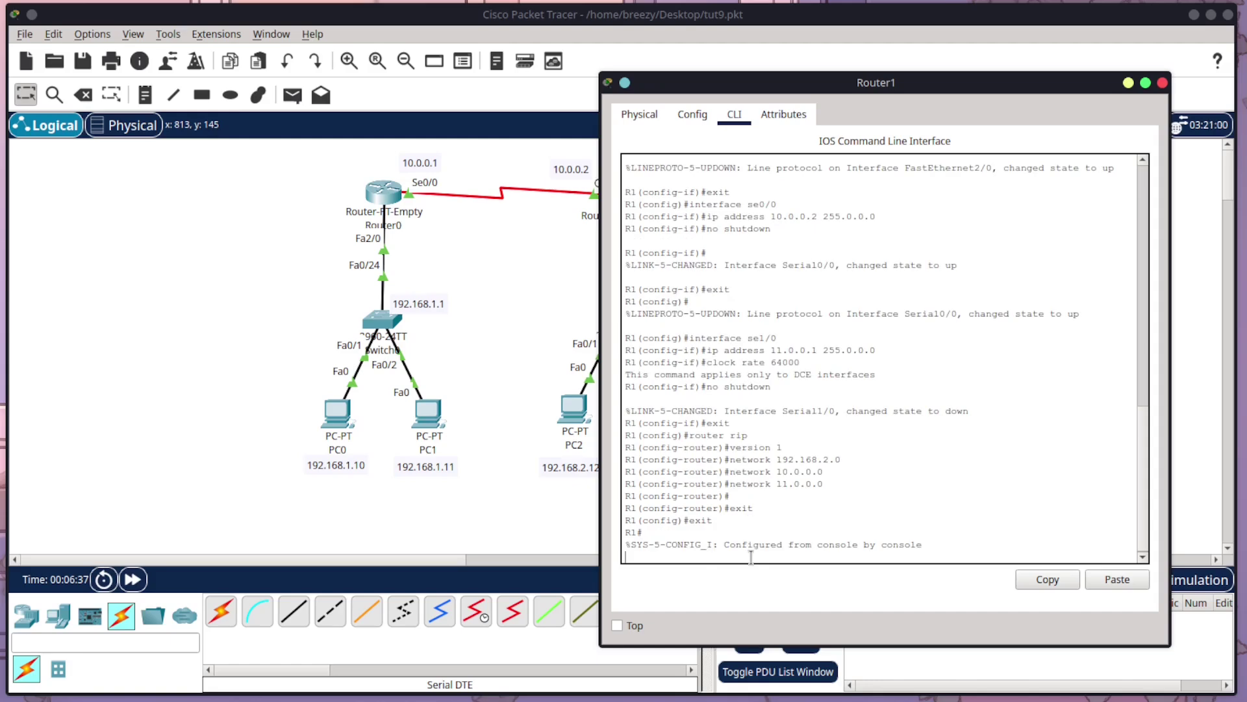
text(write memory)
key(Return)
text(exit)
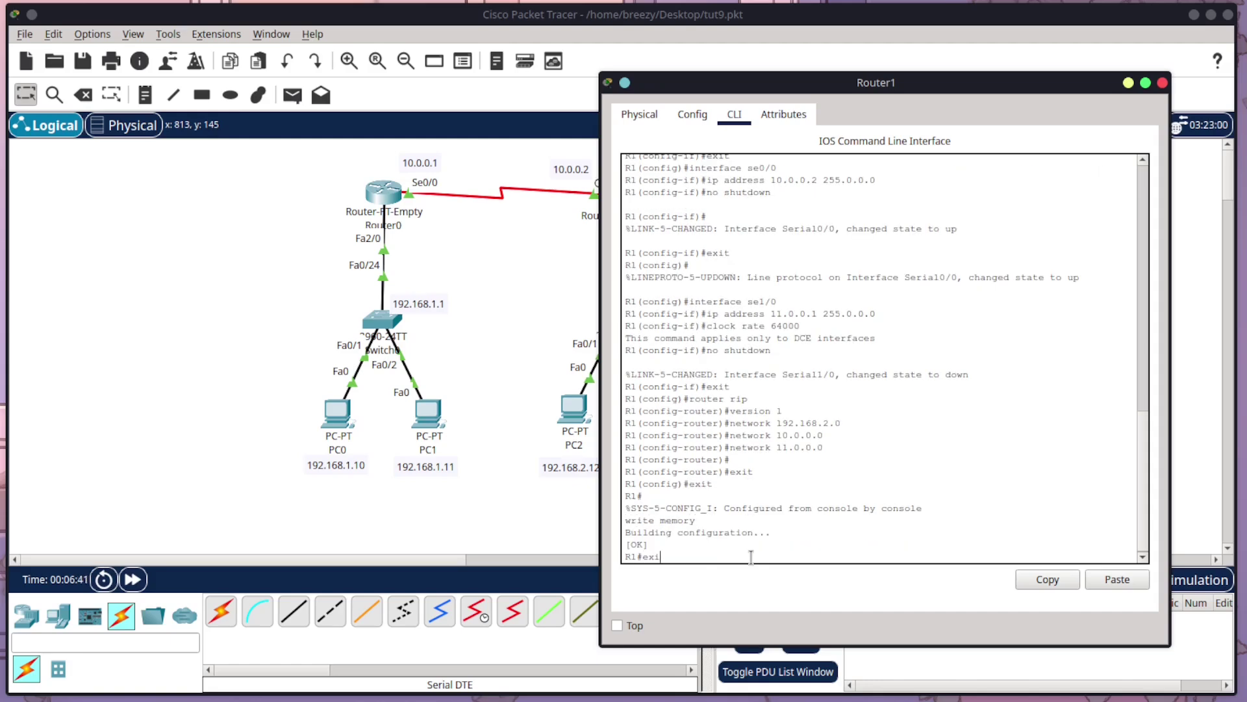
key(Return)
scroll(941, 379, up, 9)
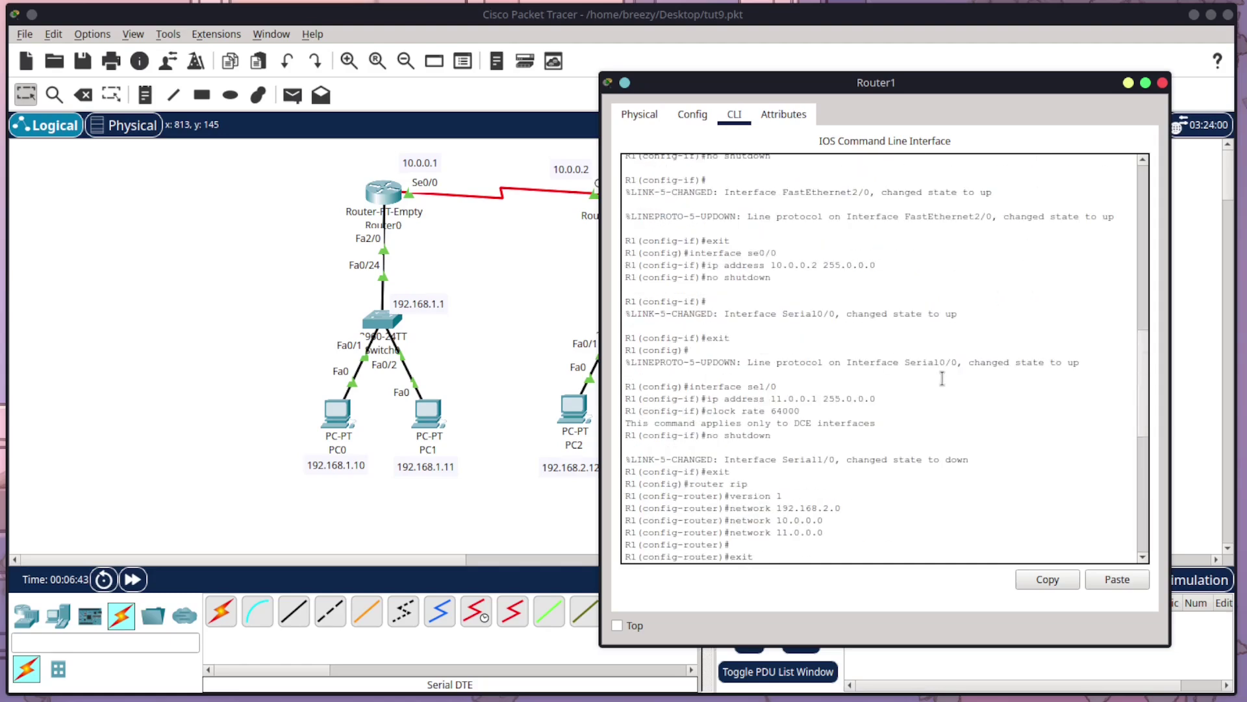
click(1162, 83)
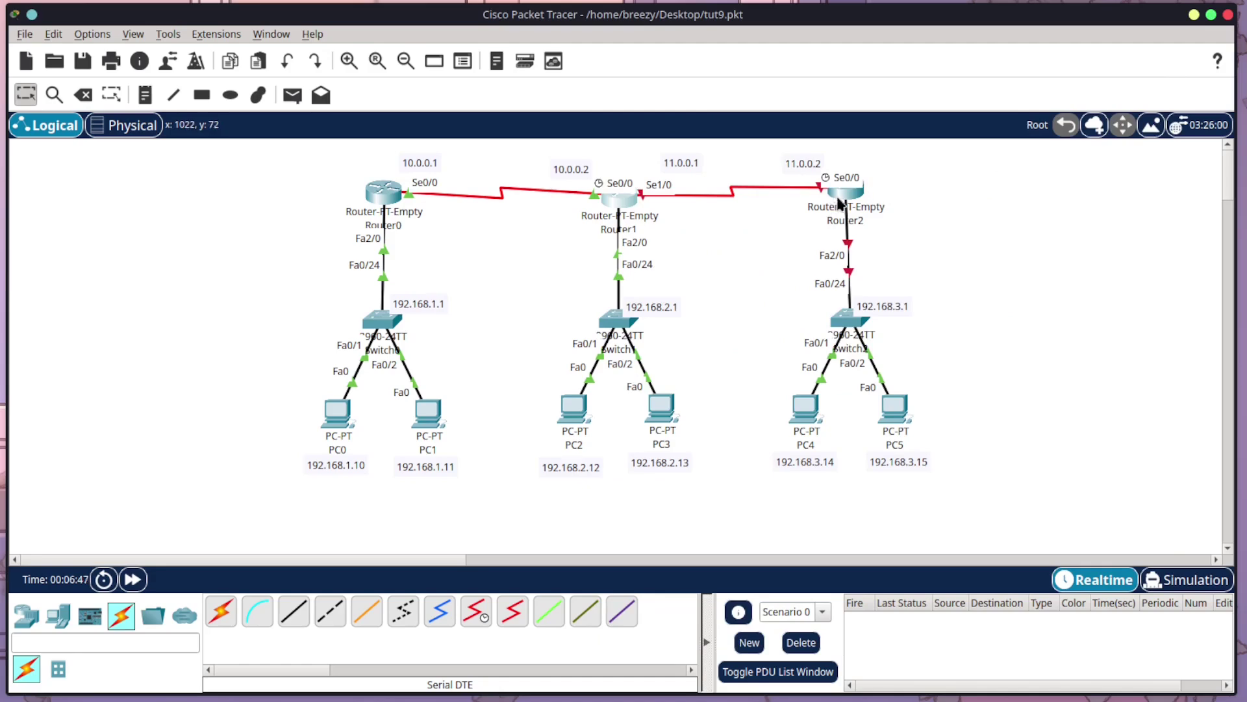
- Open Router2's command line, enter global configuration mode with enable and conf t, and set the hostname to R2
mouse_move(841, 198)
mouse_down()
mouse_move(853, 195)
mouse_move(842, 199)
mouse_up()
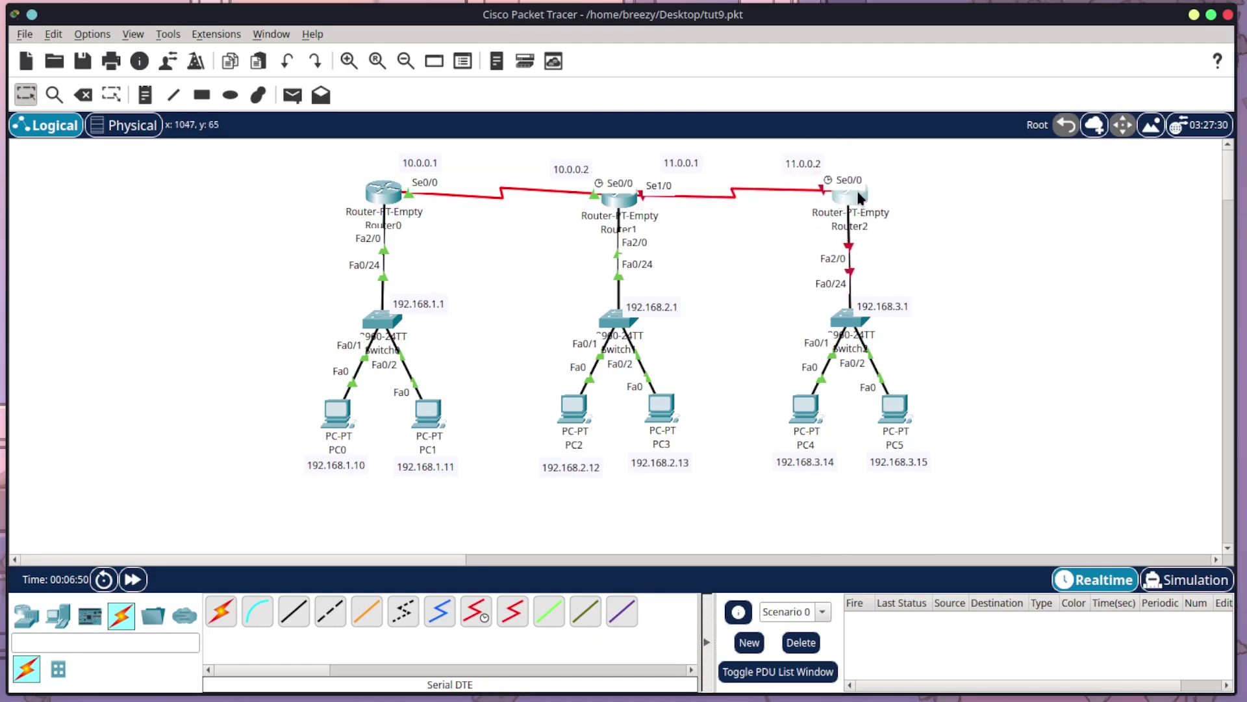
click(857, 197)
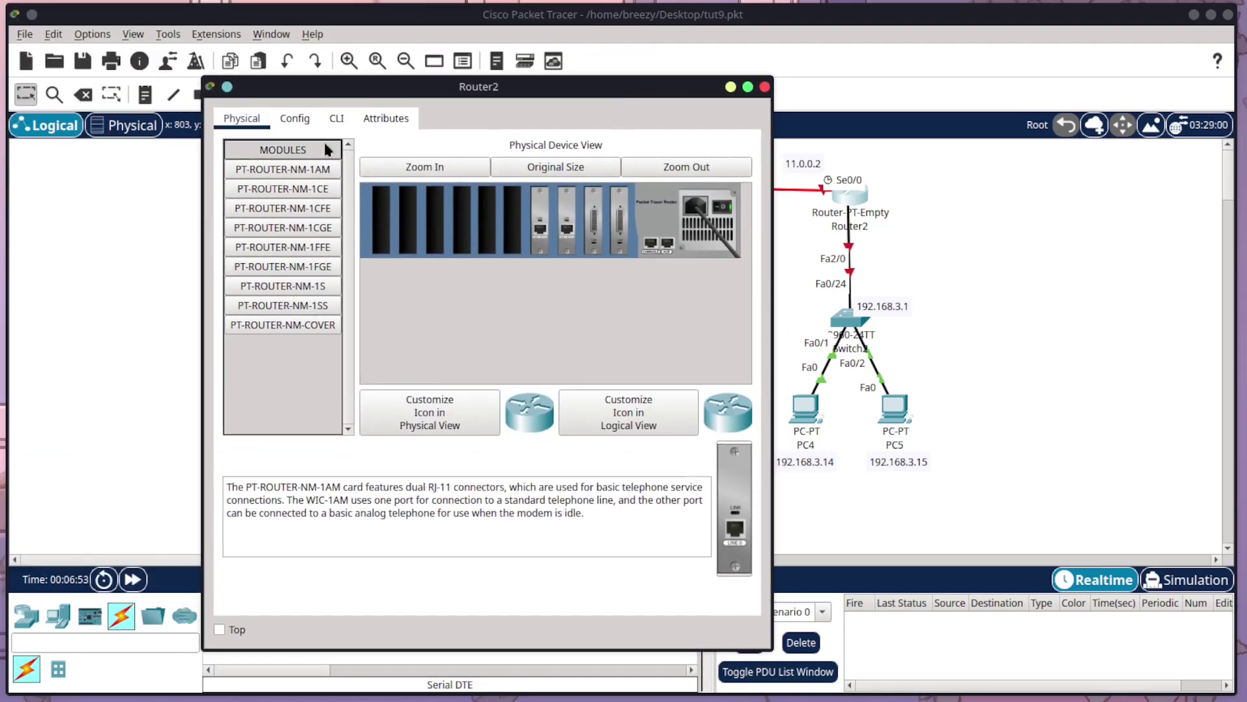
click(337, 118)
key(Return)
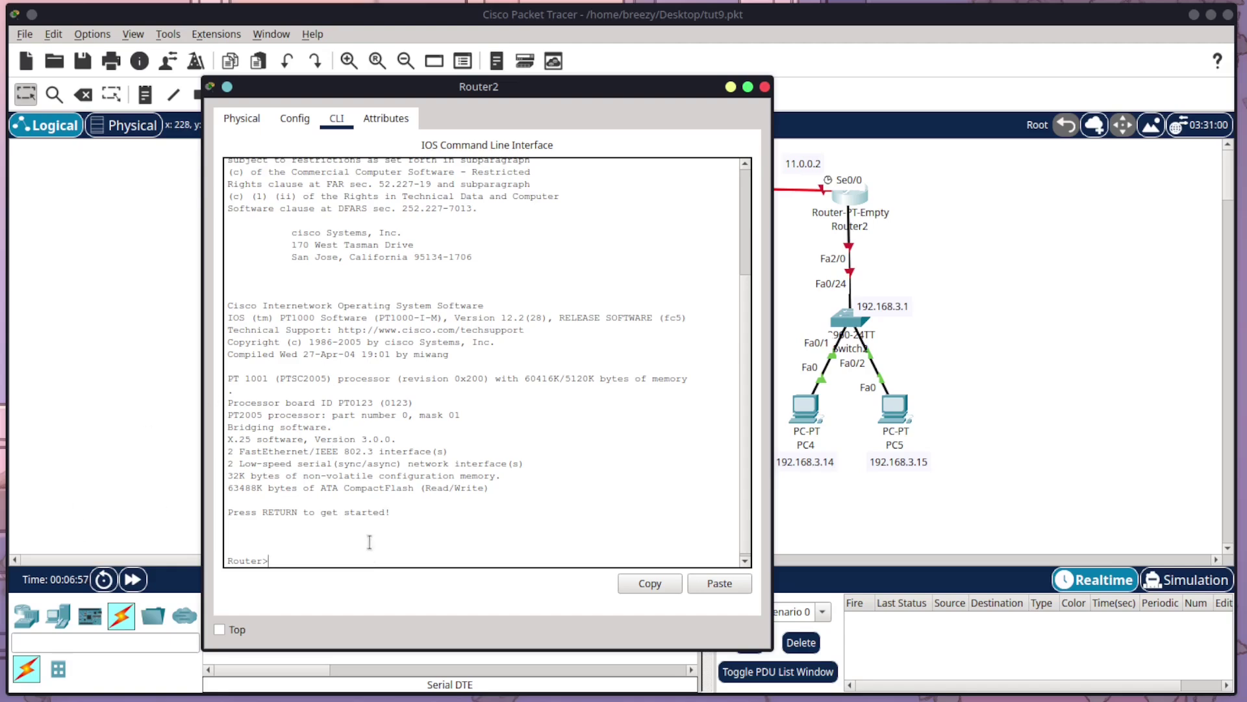
text(enable)
key(Return)
text(co)
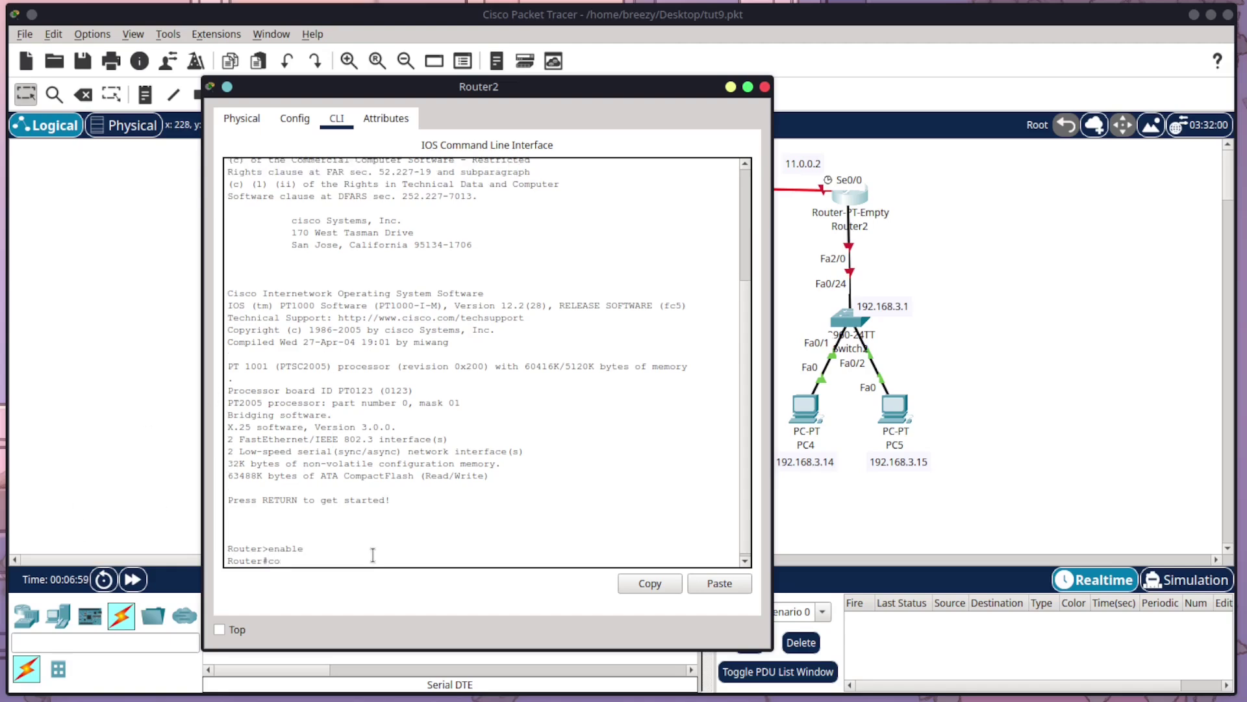
text(nf t)
key(Return)
text(hostnam)
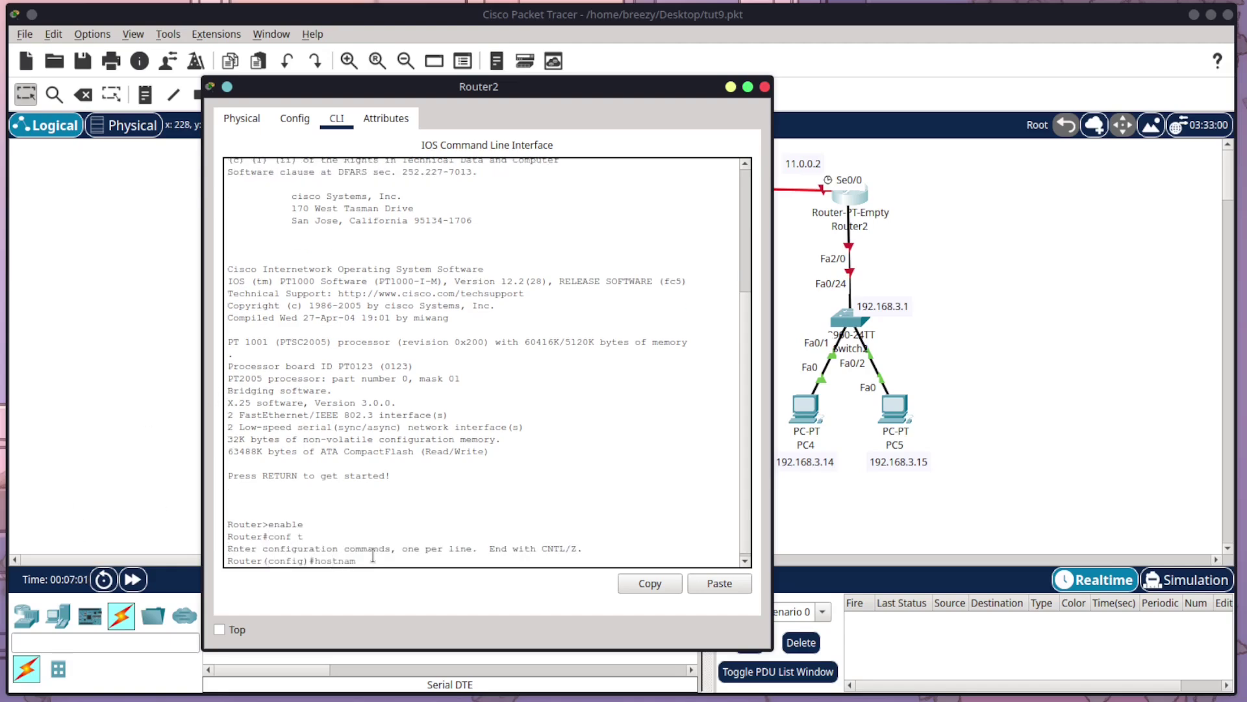
text(e R2)
key(Return)
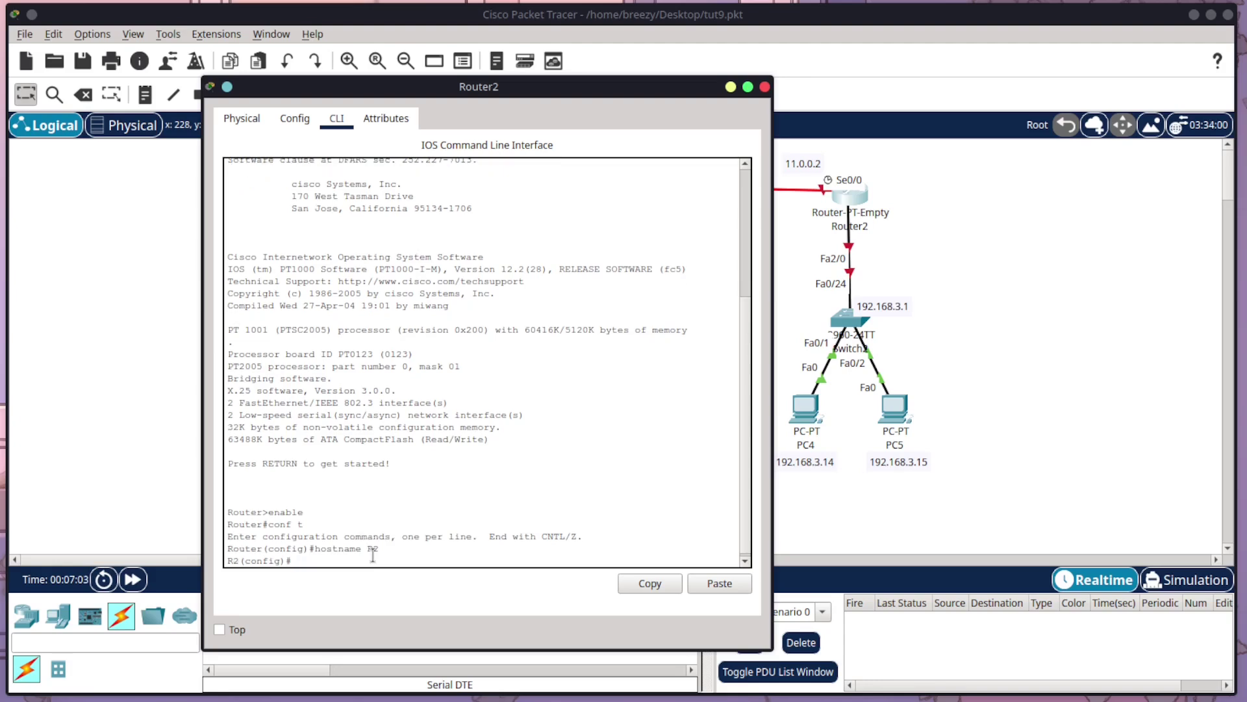
- Assign IP address 192.168.3.1 with mask 255.255.255.0 to Router2's fa2/0 interface
text(interface fa2/0)
key(Return)
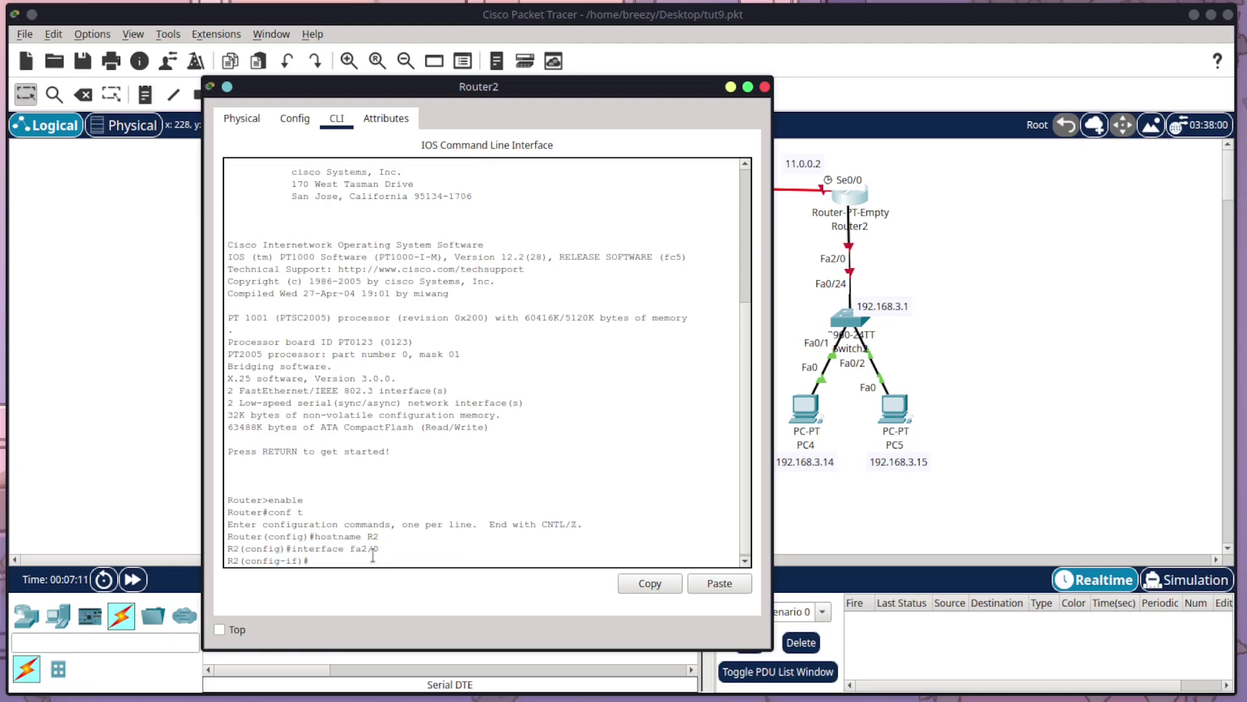
text(ip address 192.168.3.1 255.255.)
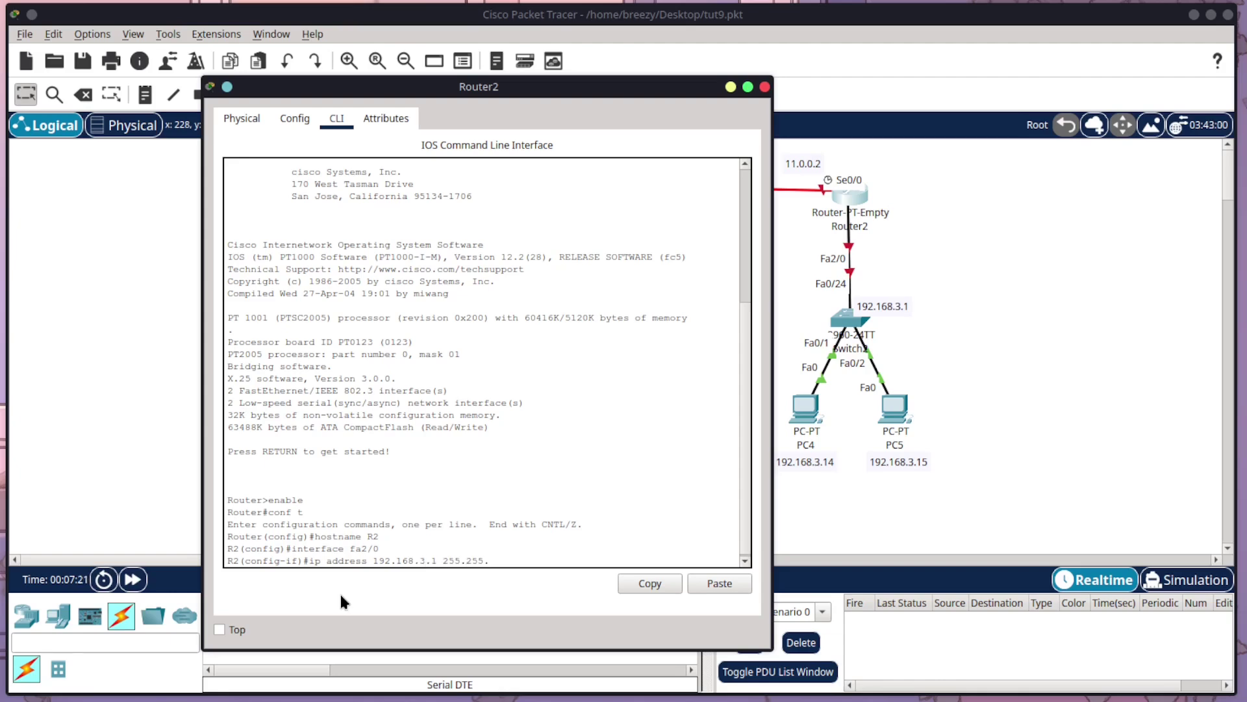
text(255.0)
key(Return)
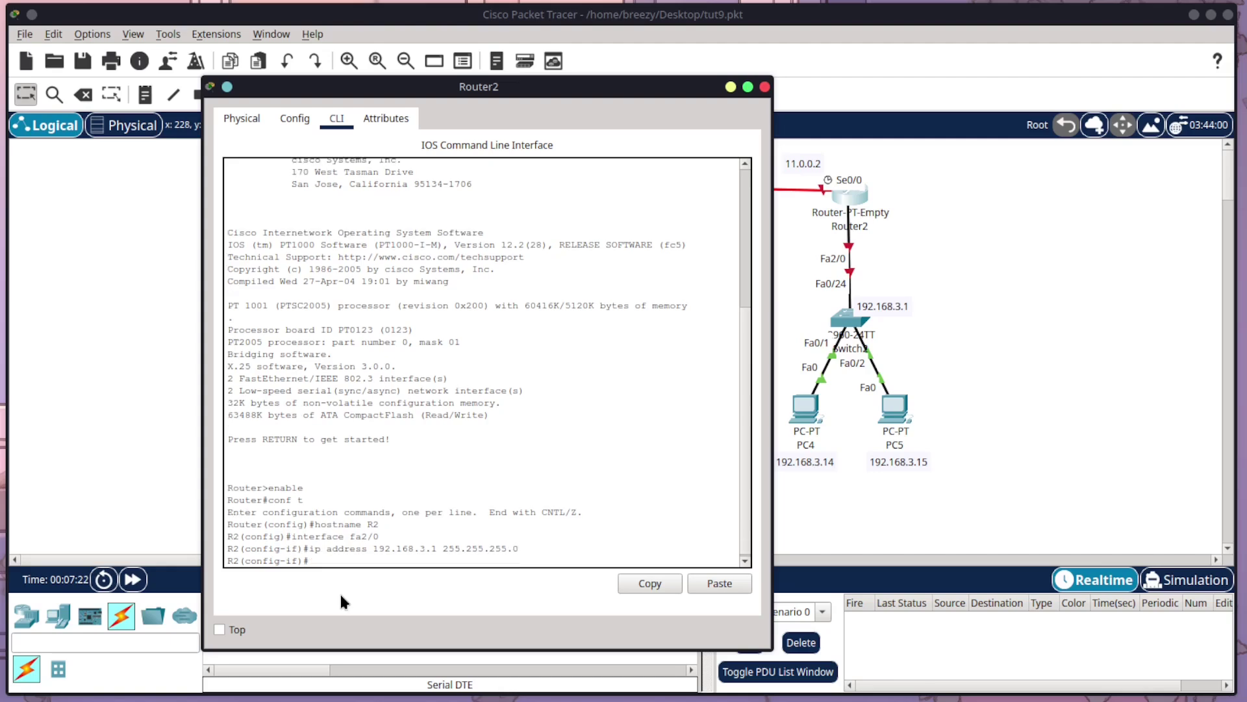
- Enable Router2's fa2/0 interface with no shutdown and exit to global configuration mode
text(no shutdown)
key(Return)
text(exit)
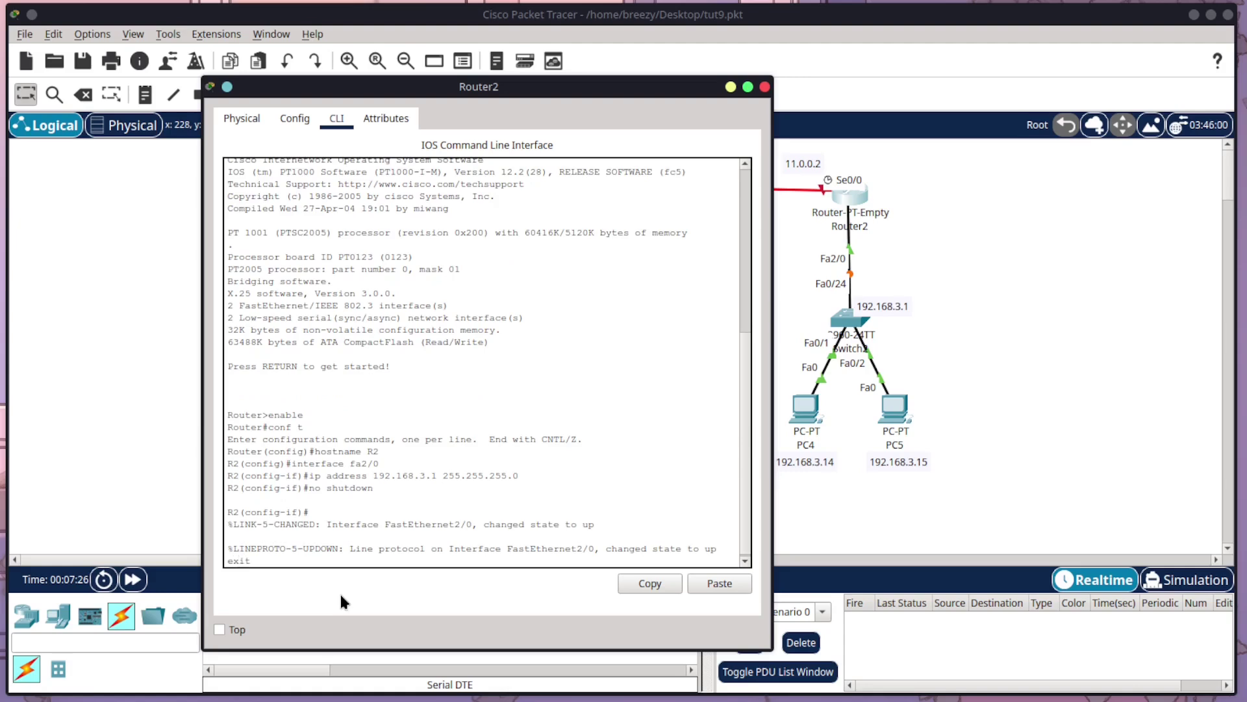
key(Return)
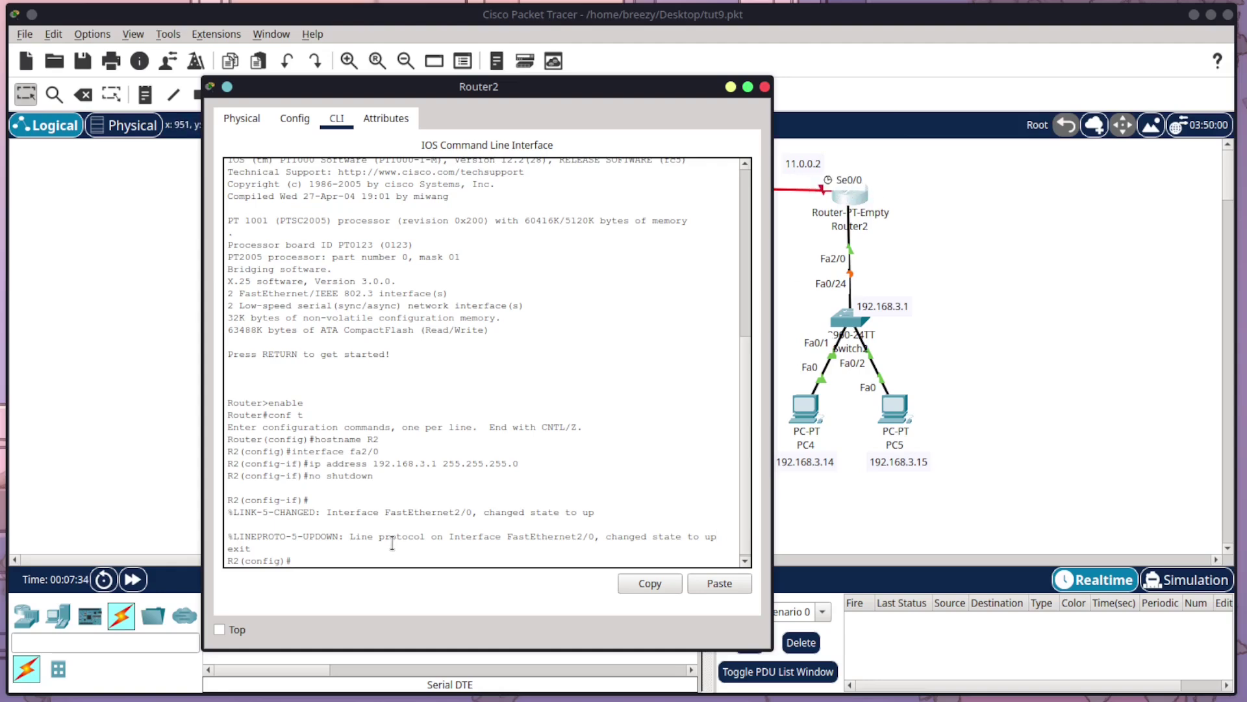
- Configure Router2's se0/0 interface with IP address 11.0.0.2 and mask 255.0.0.0, enable it with no shutdown, and exit interface configuration
text(nterface se0/0)
key(Return)
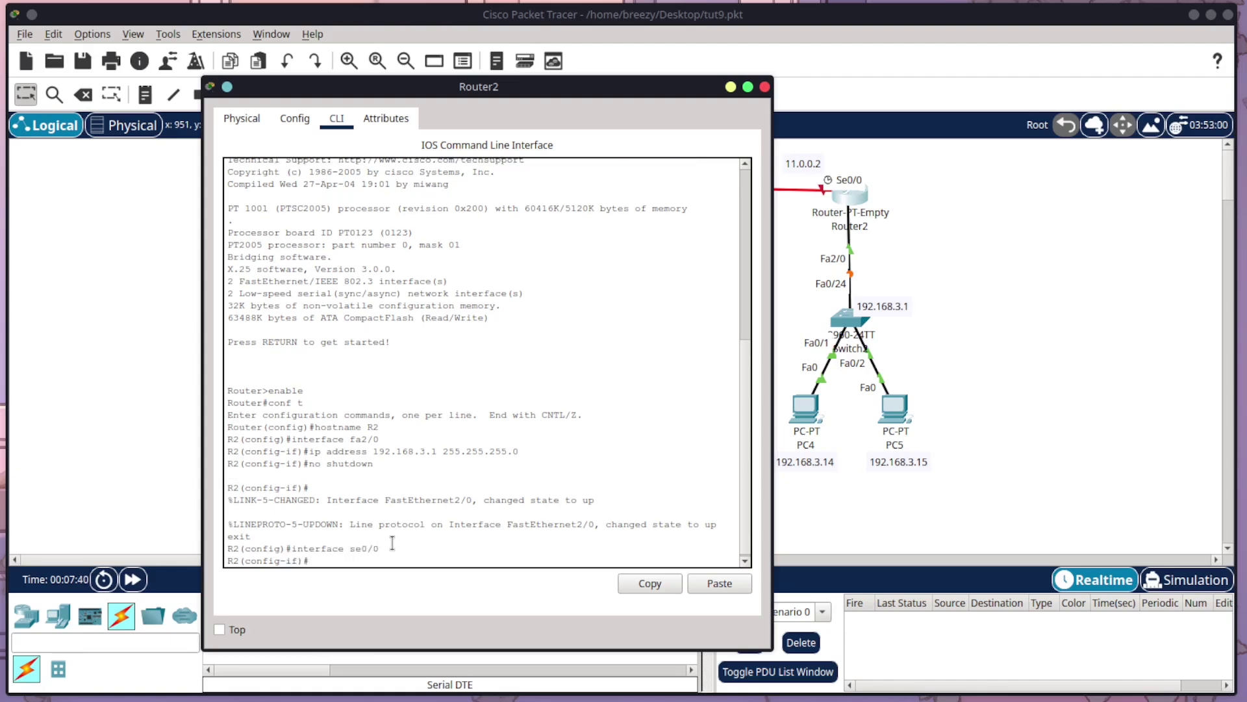
text(ip address 11.0.0.2 255.0.0.0)
key(Return)
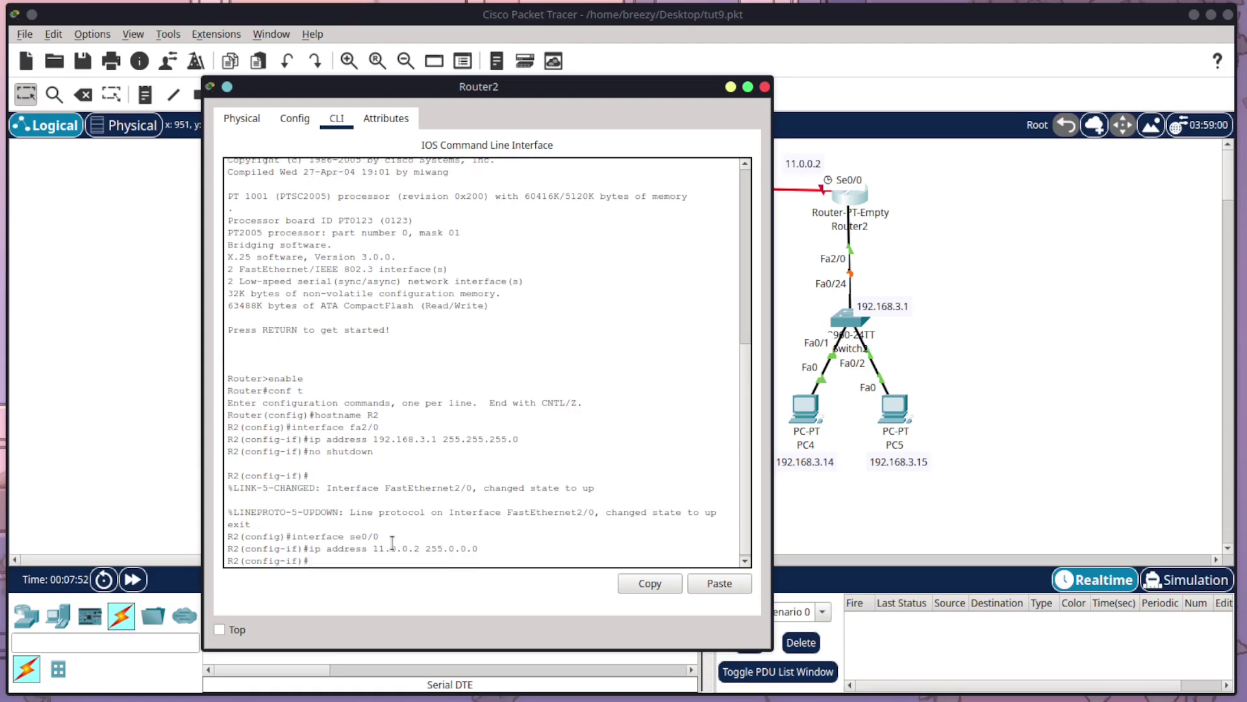
text(no shutdown)
key(Return)
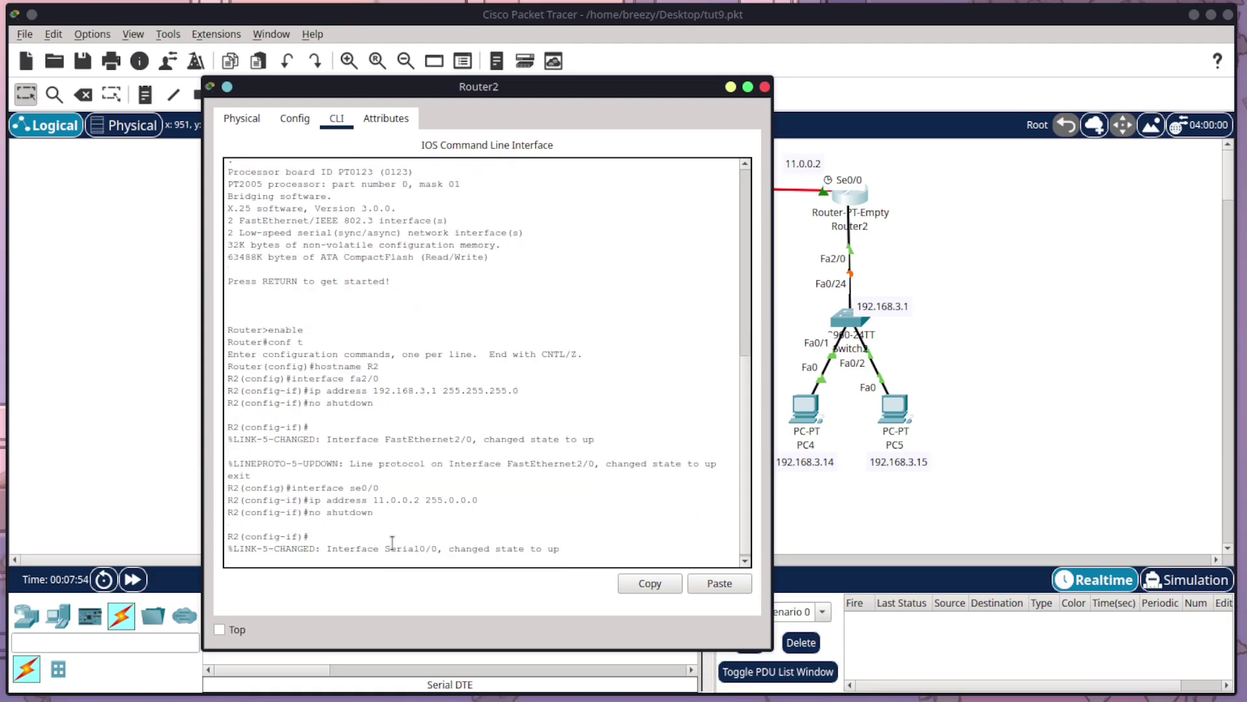
text(exit)
key(Return)
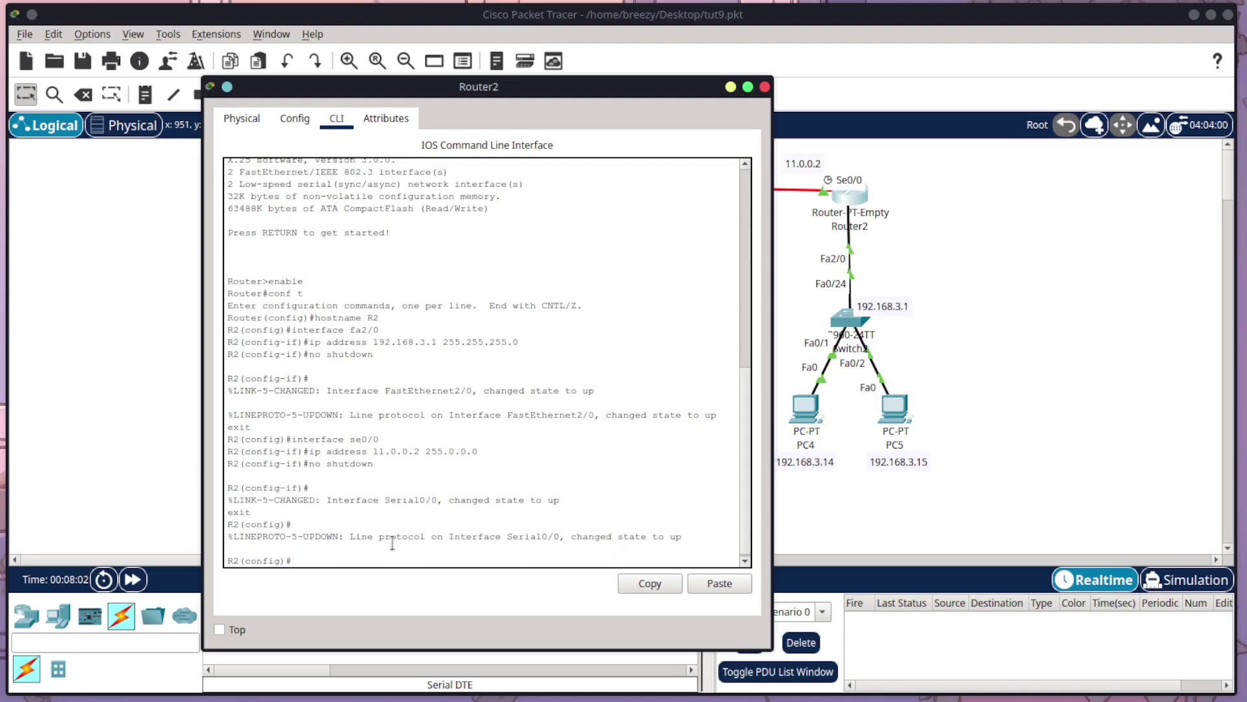
- Start RIP routing on Router2 with version 1 and add network 192.168.3.0
text(router rip)
key(Return)
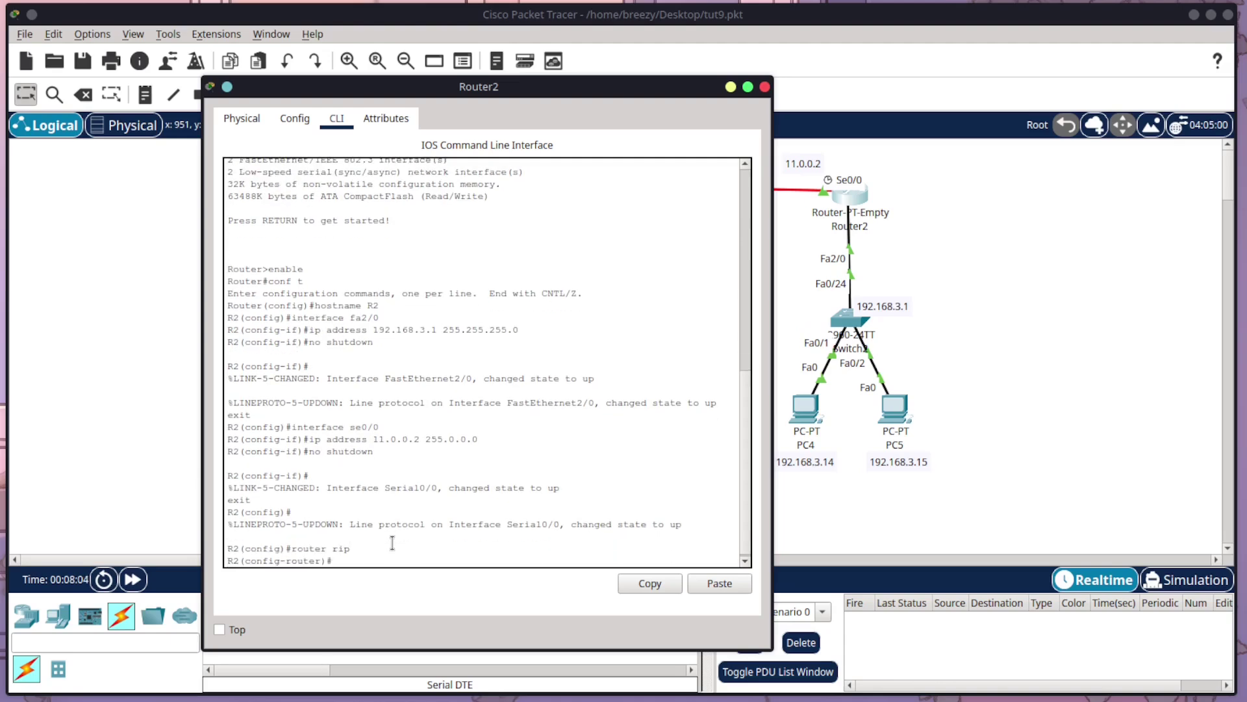
text(version 1)
key(Return)
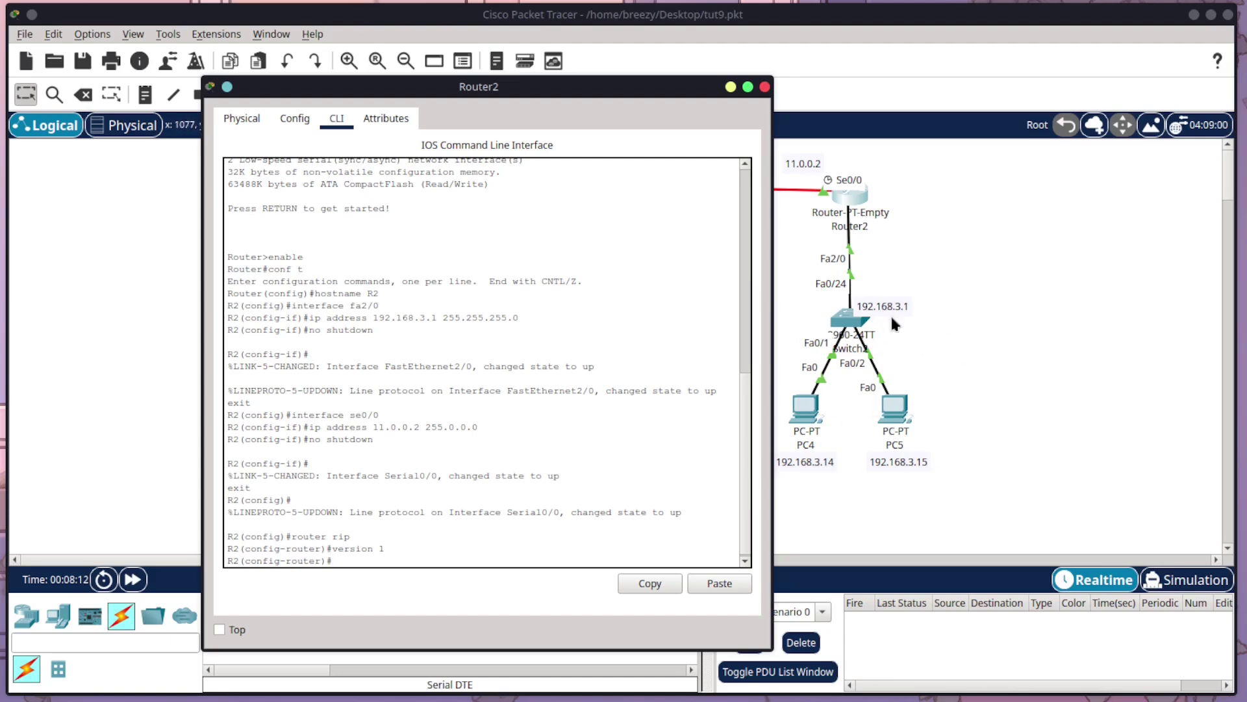
click(345, 536)
text(network 192.168)
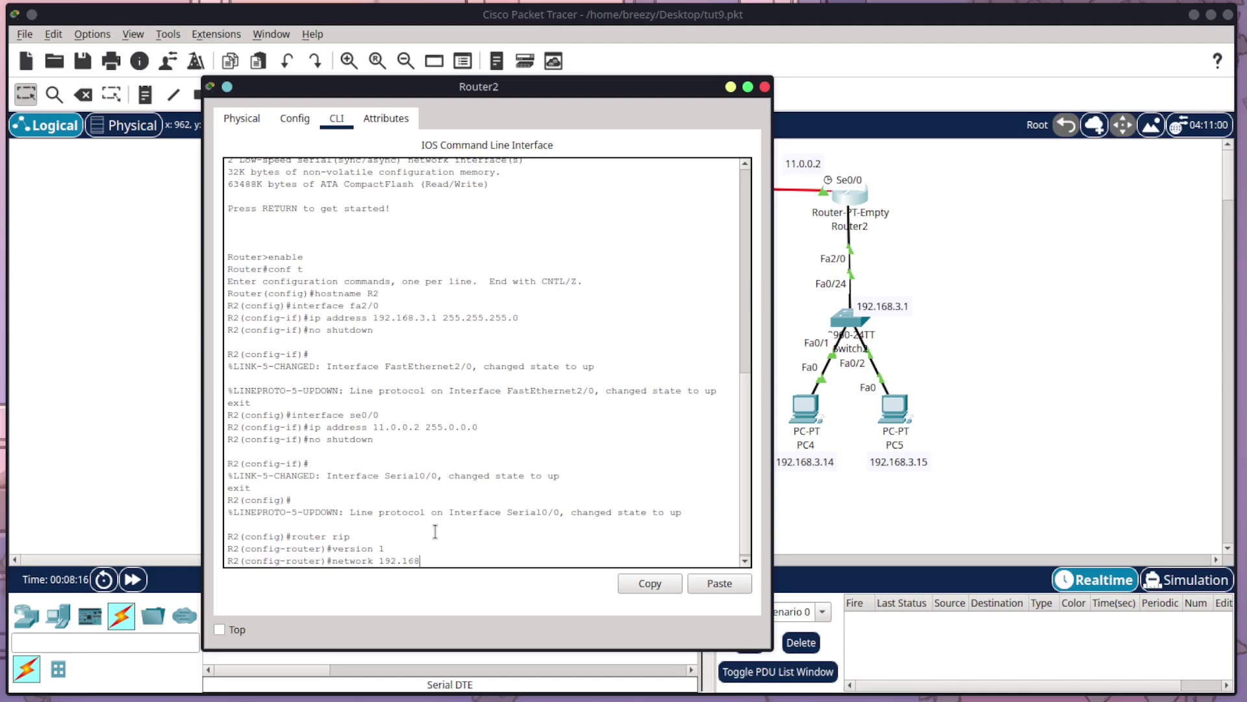
text(.3.0)
key(Return)
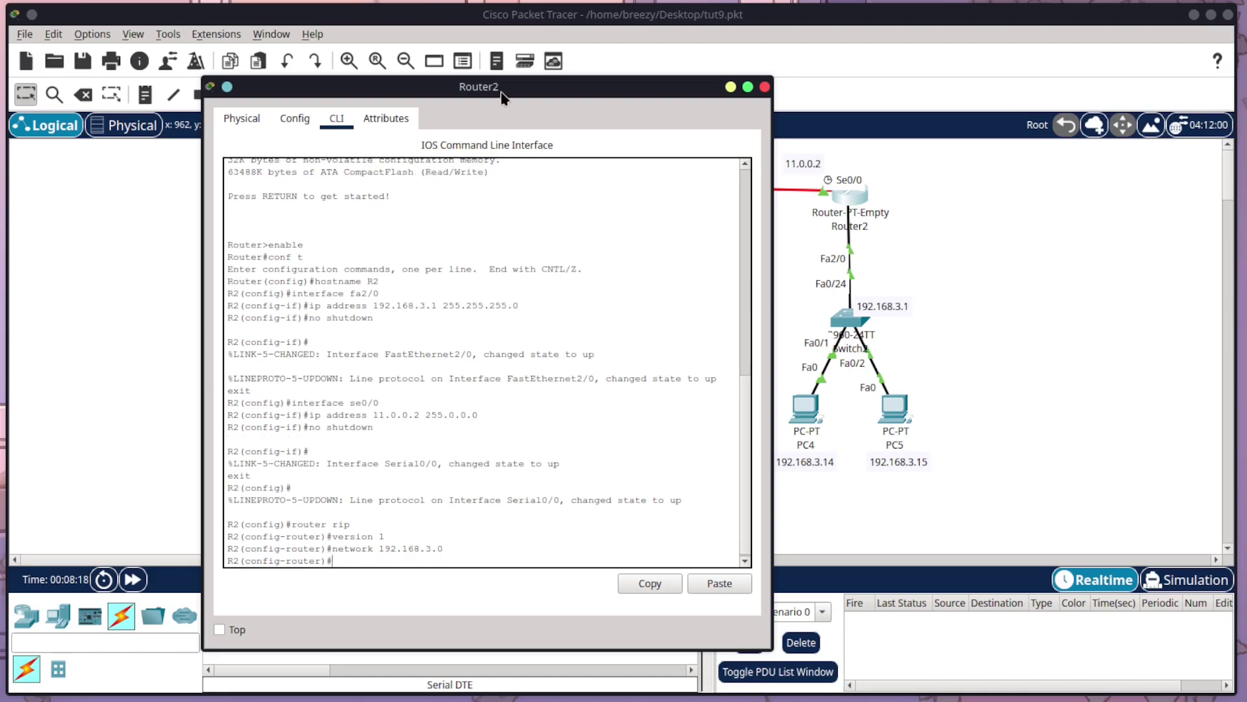
- Add network 11.0.0.0 to Router2's RIP configuration and exit to global configuration mode
drag(501, 91, 341, 83)
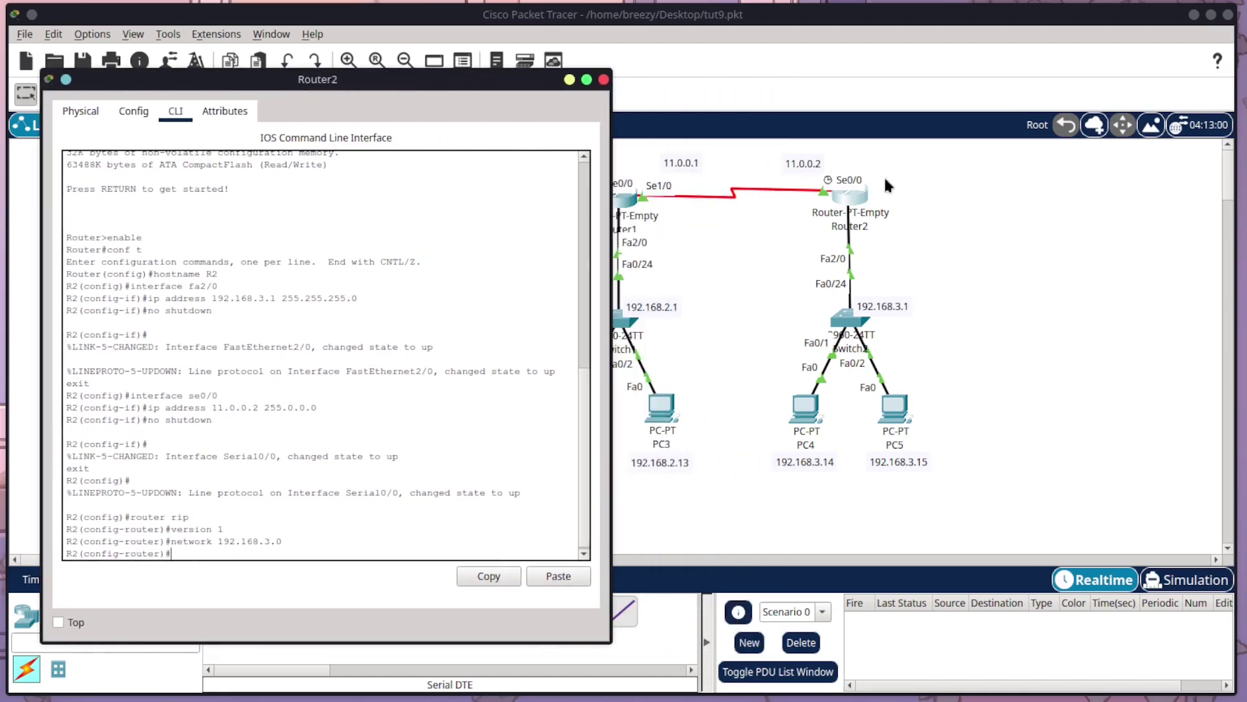
click(250, 533)
text(network)
key(BackSpace)
key(BackSpace)
key(BackSpace)
key(BackSpace)
text(work 11.0.0.0)
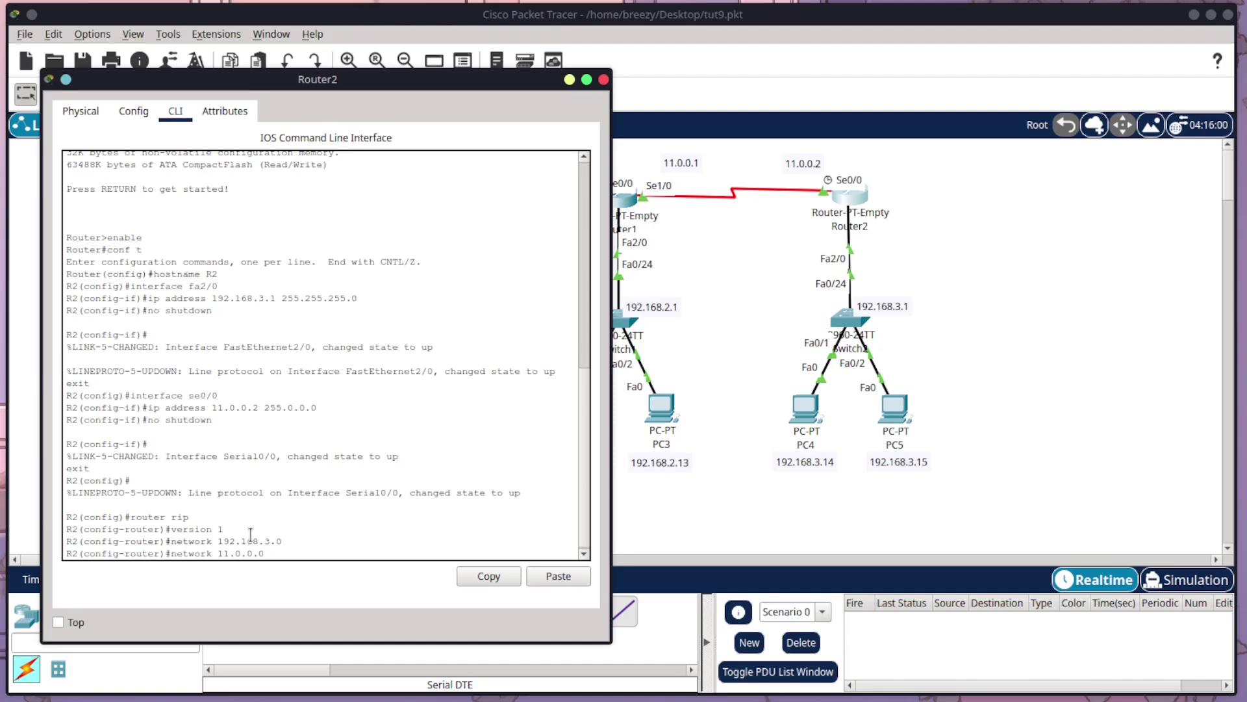
key(Return)
text(exit)
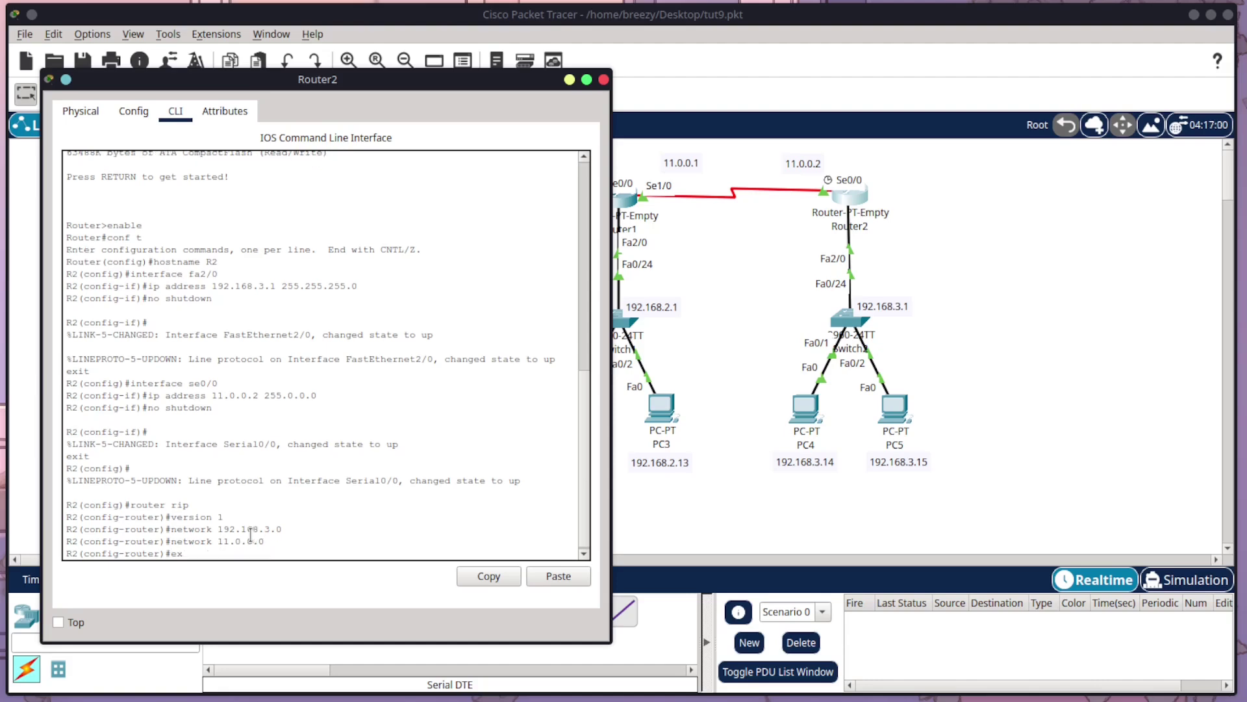
key(Return)
- Save Router2's configuration with write memory from the privileged prompt, log out and close its window
text(exit)
key(Return)
text(write memory)
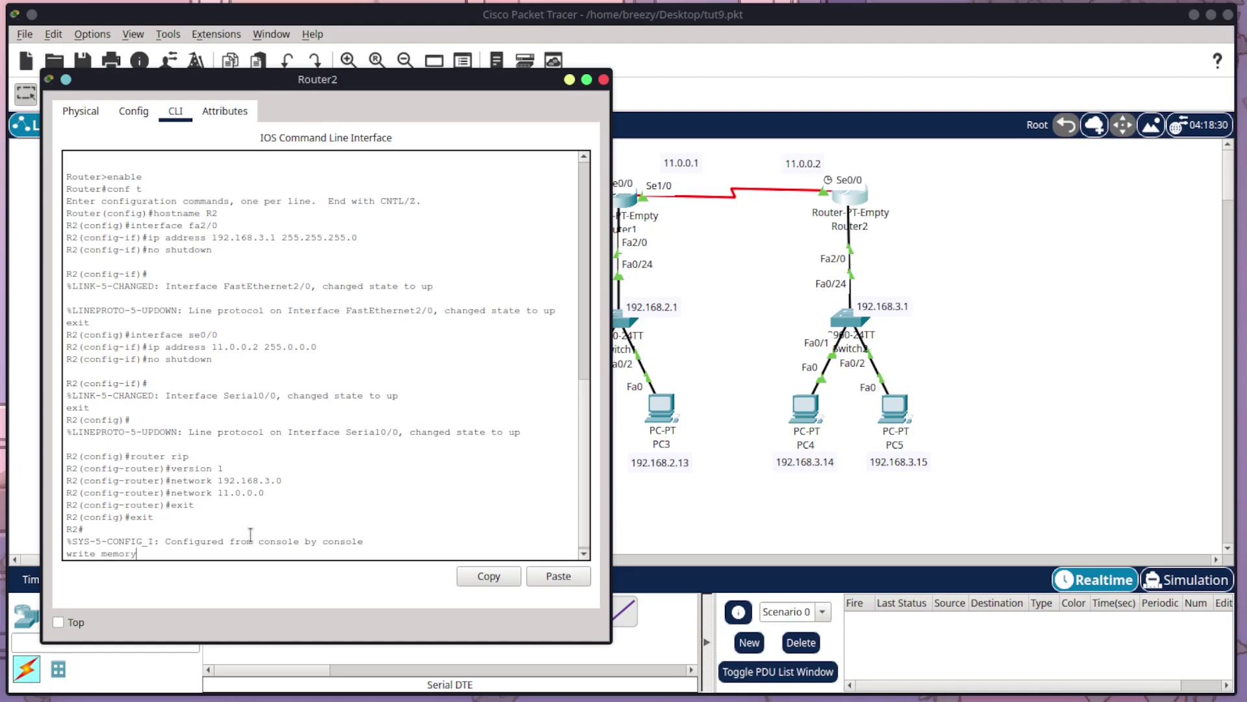
key(Return)
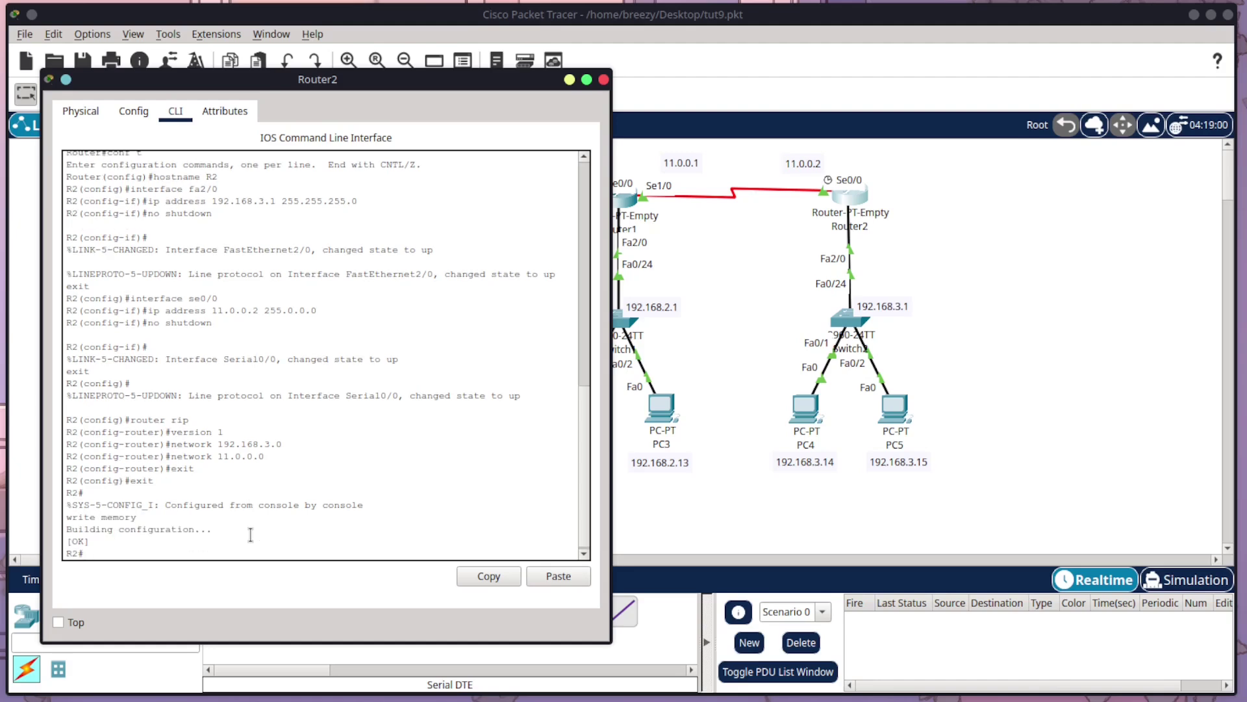
text(exi)
key(Return)
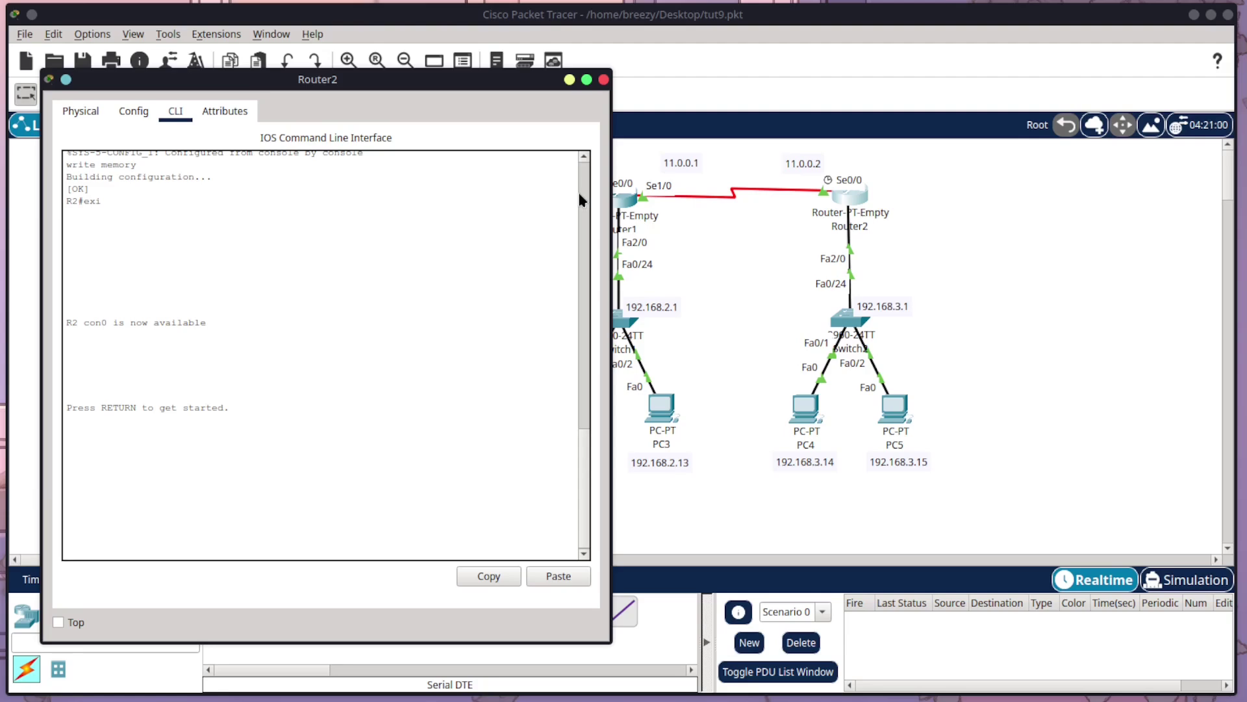
click(603, 80)
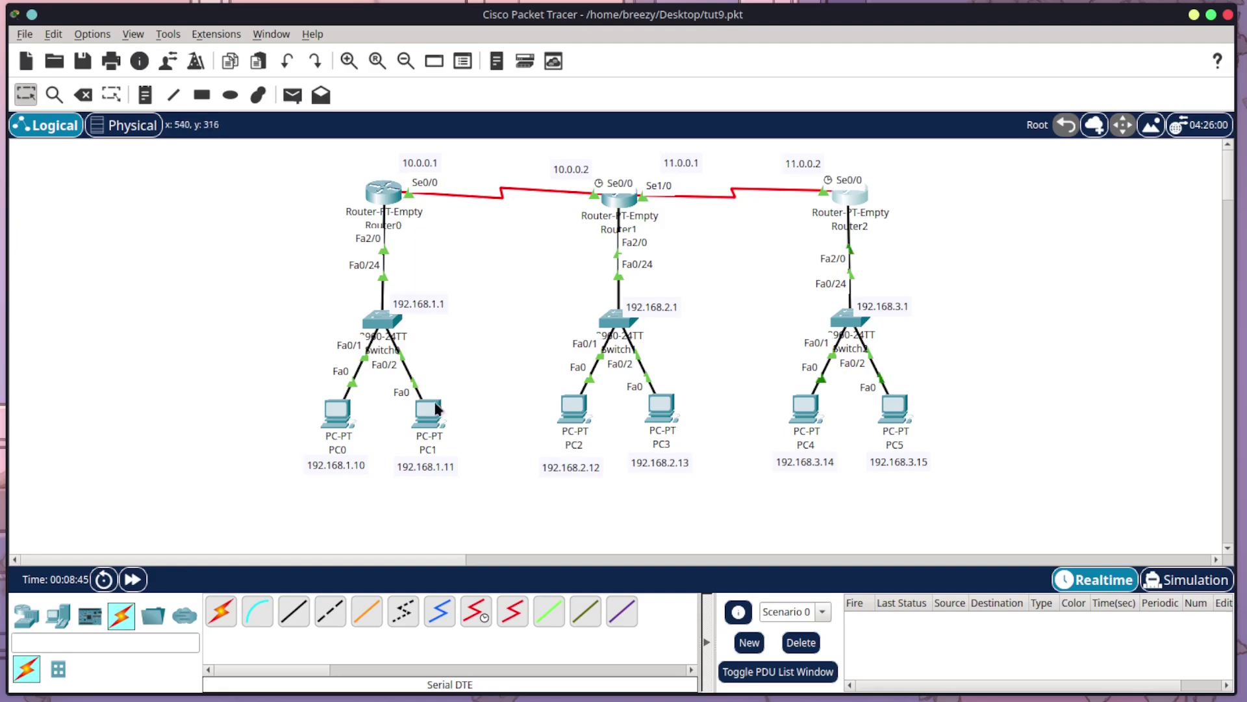
- Ping PC4 at 192.168.3.14 from PC0's Command Prompt, then close PC0's window
click(348, 422)
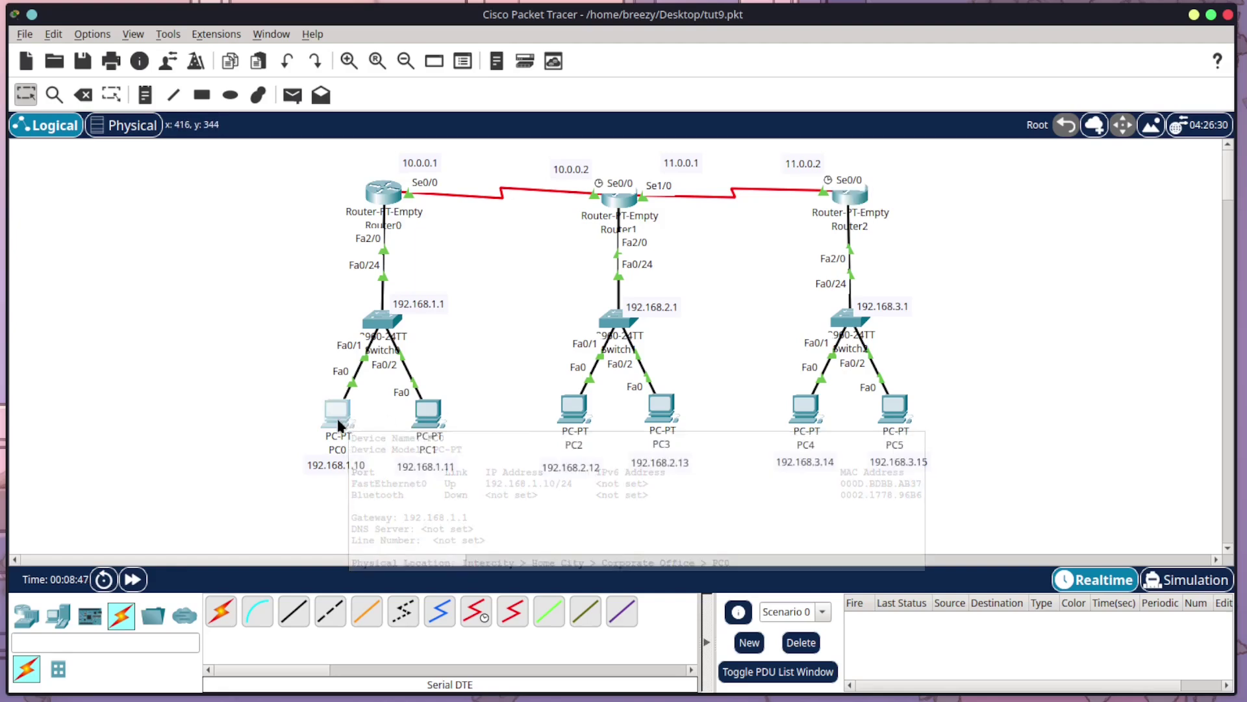
drag(257, 13, 355, 96)
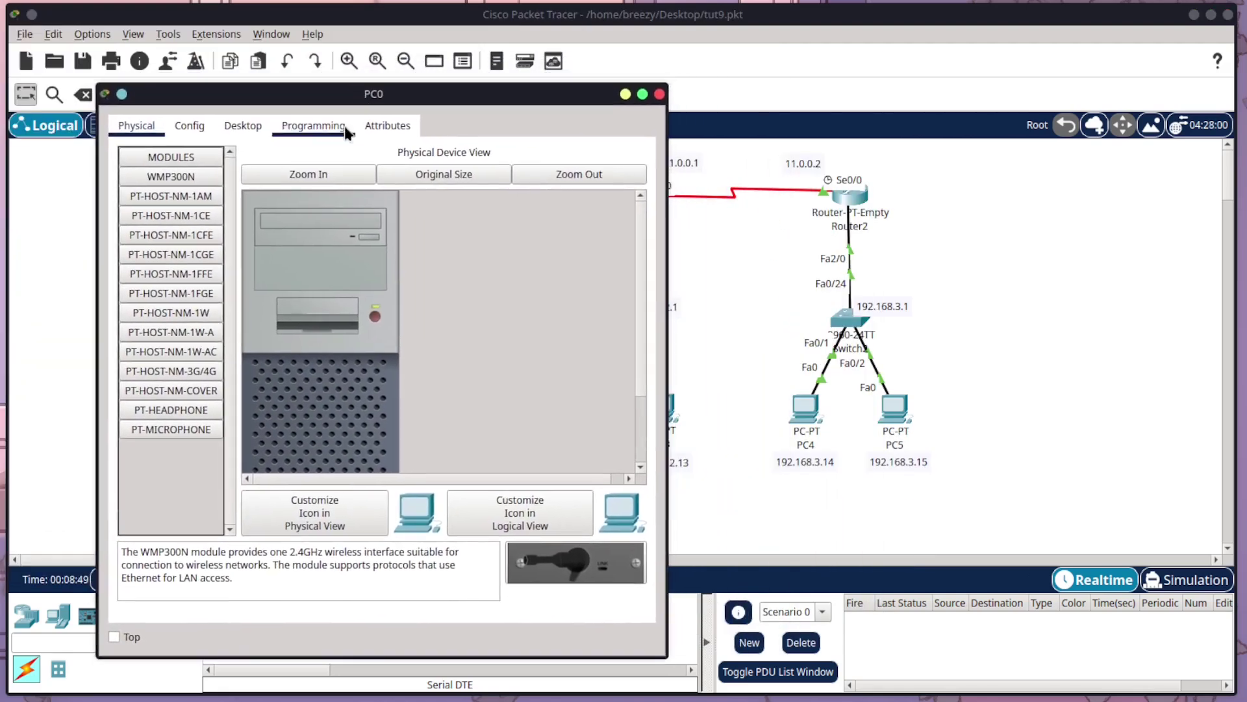
click(243, 127)
click(493, 193)
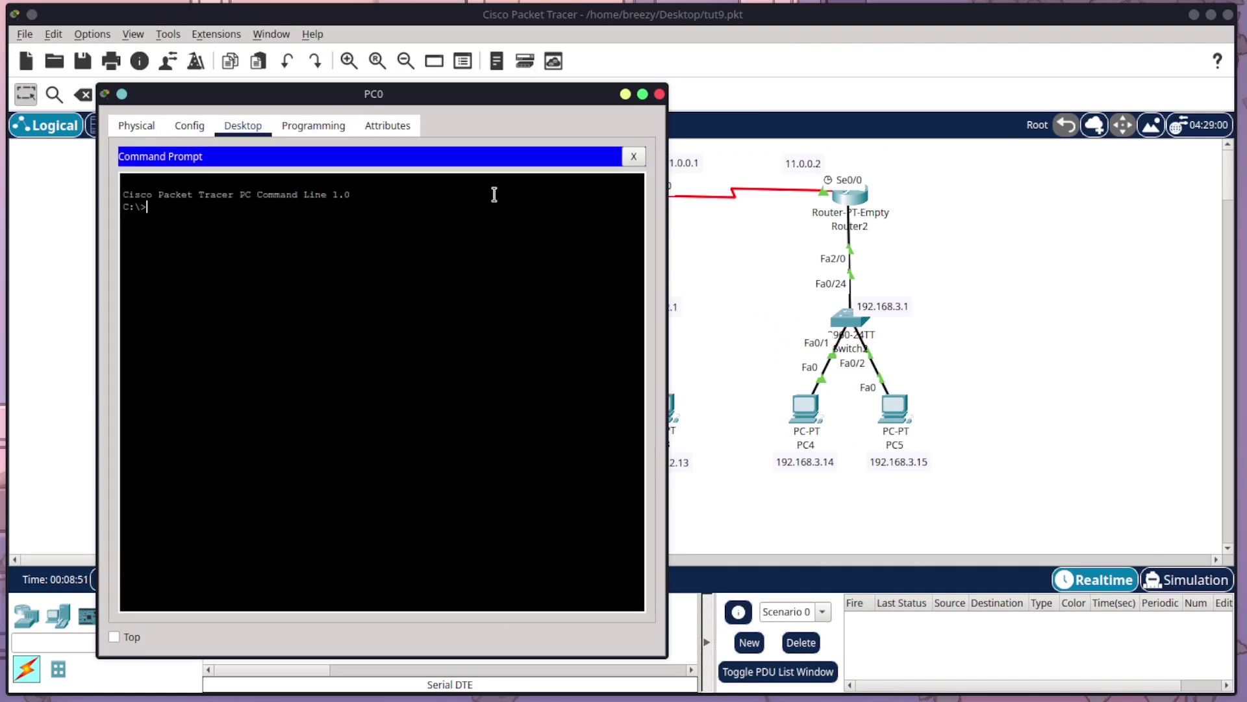
text(ping 192.168.3.14)
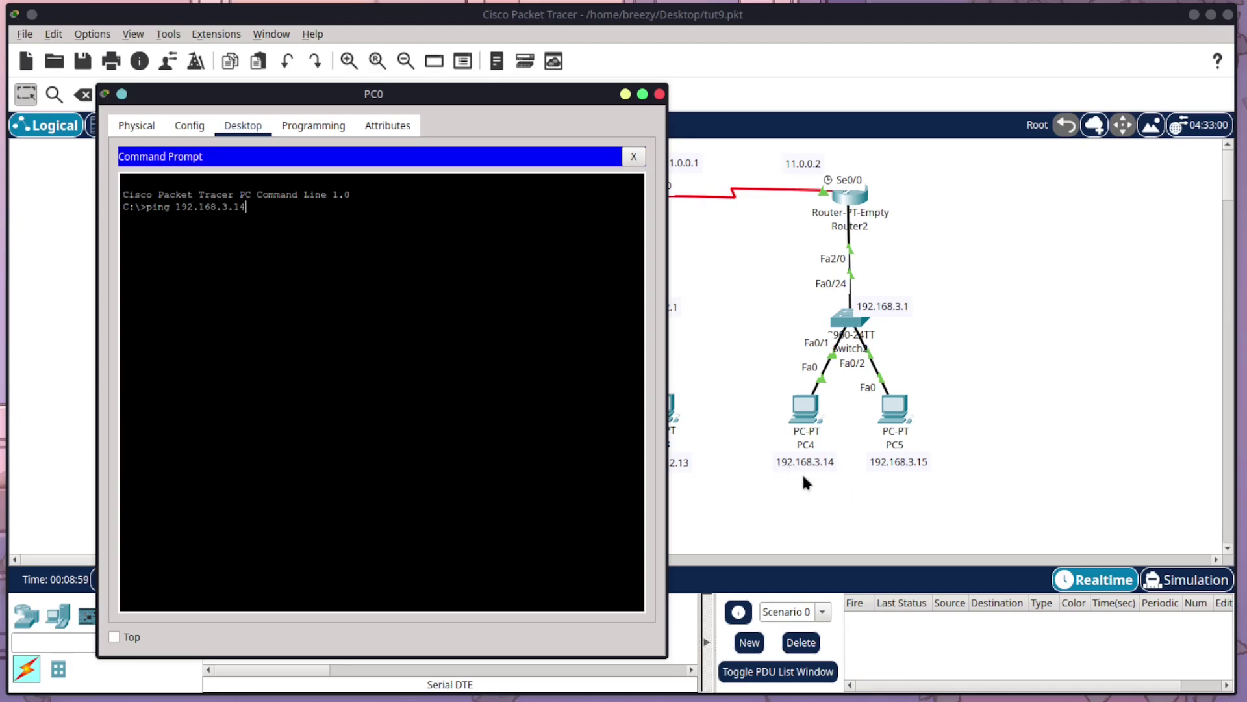
key(Return)
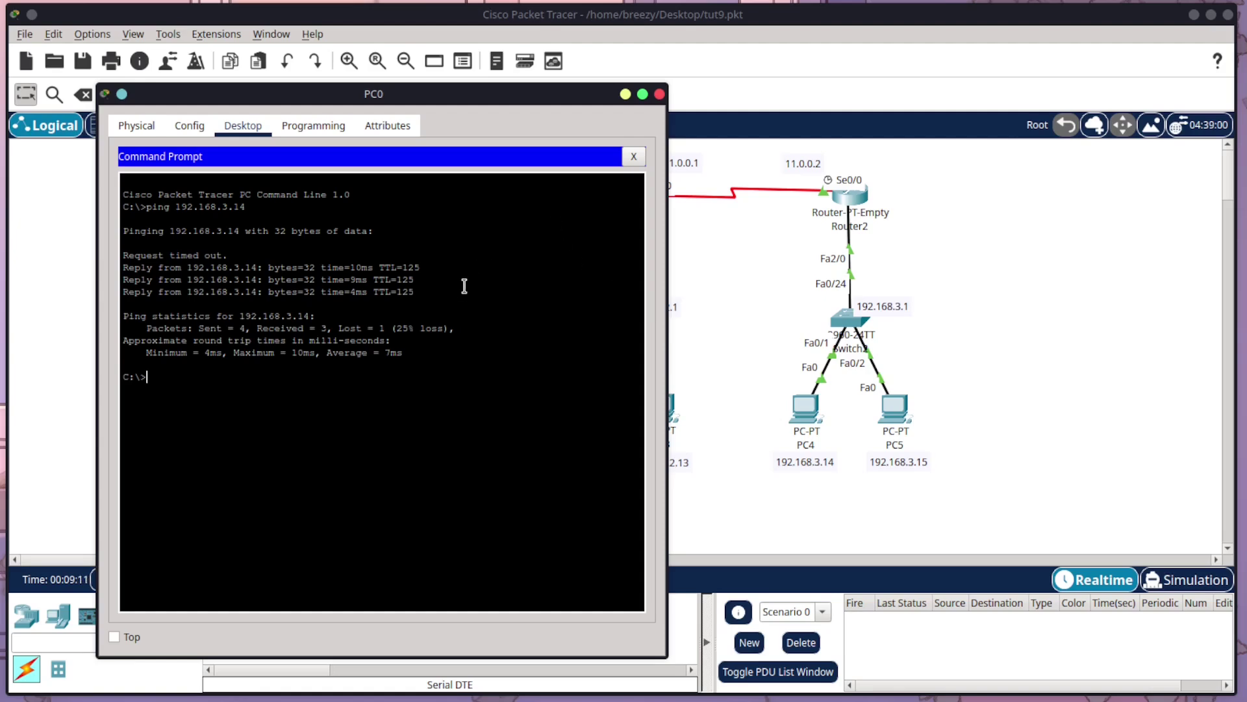
drag(536, 94, 630, 88)
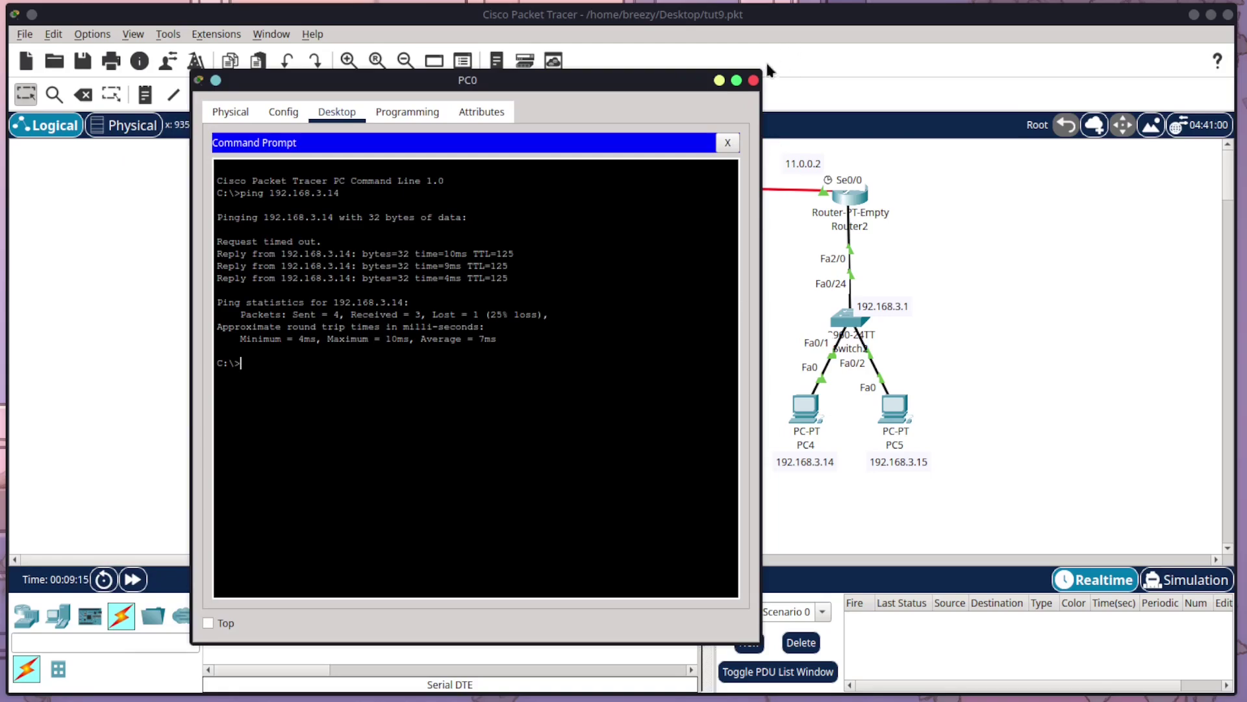
click(752, 82)
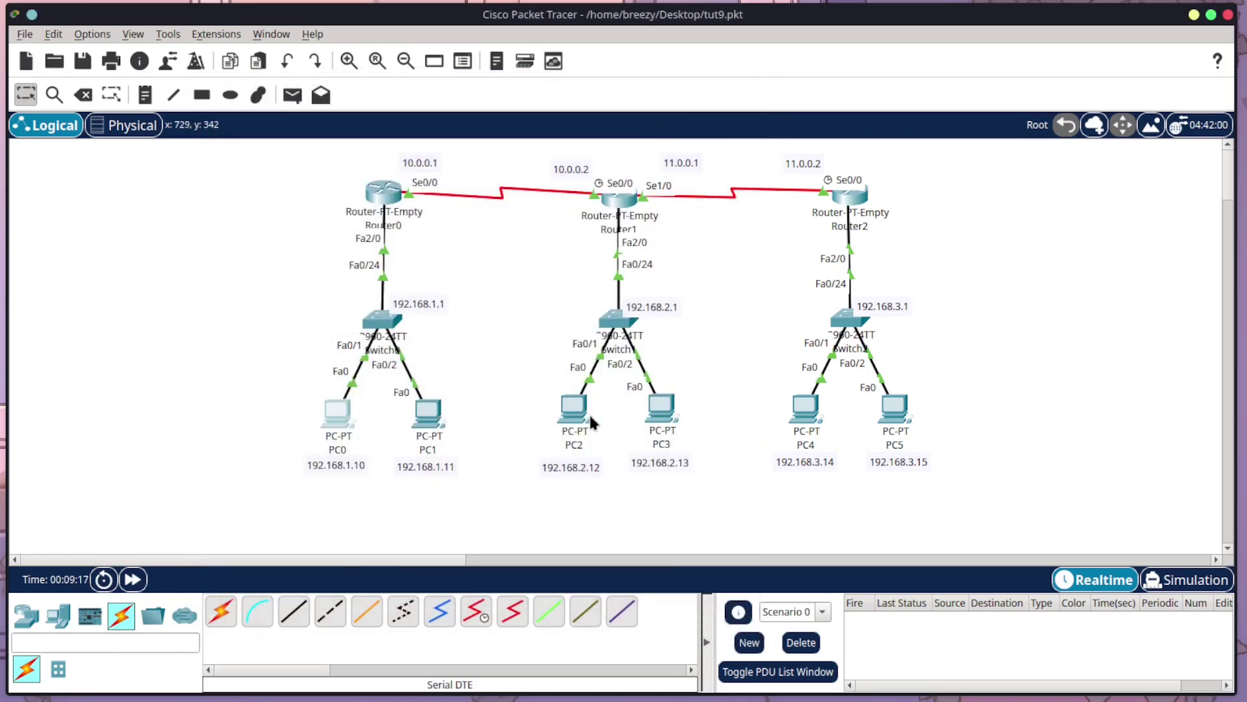
- Open PC2's Command Prompt and ping PC1 at 192.168.1.11
click(575, 410)
drag(321, 42, 907, 88)
click(707, 97)
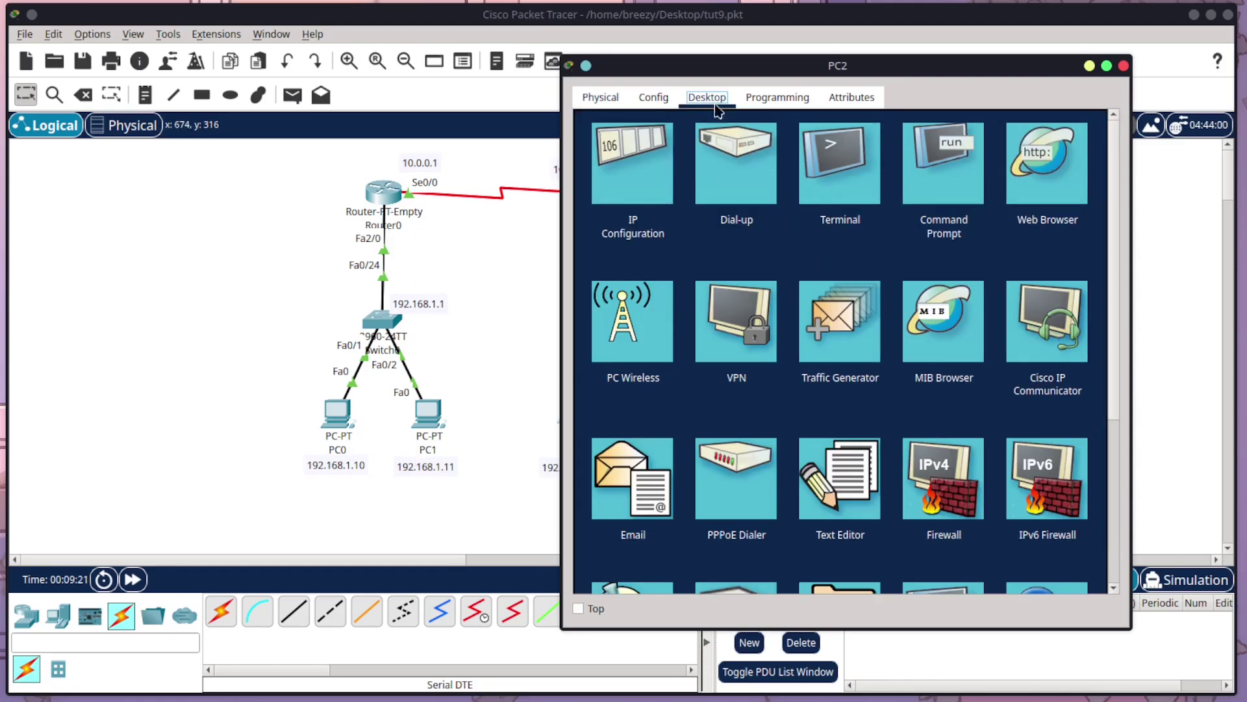
click(948, 176)
text(ping 192)
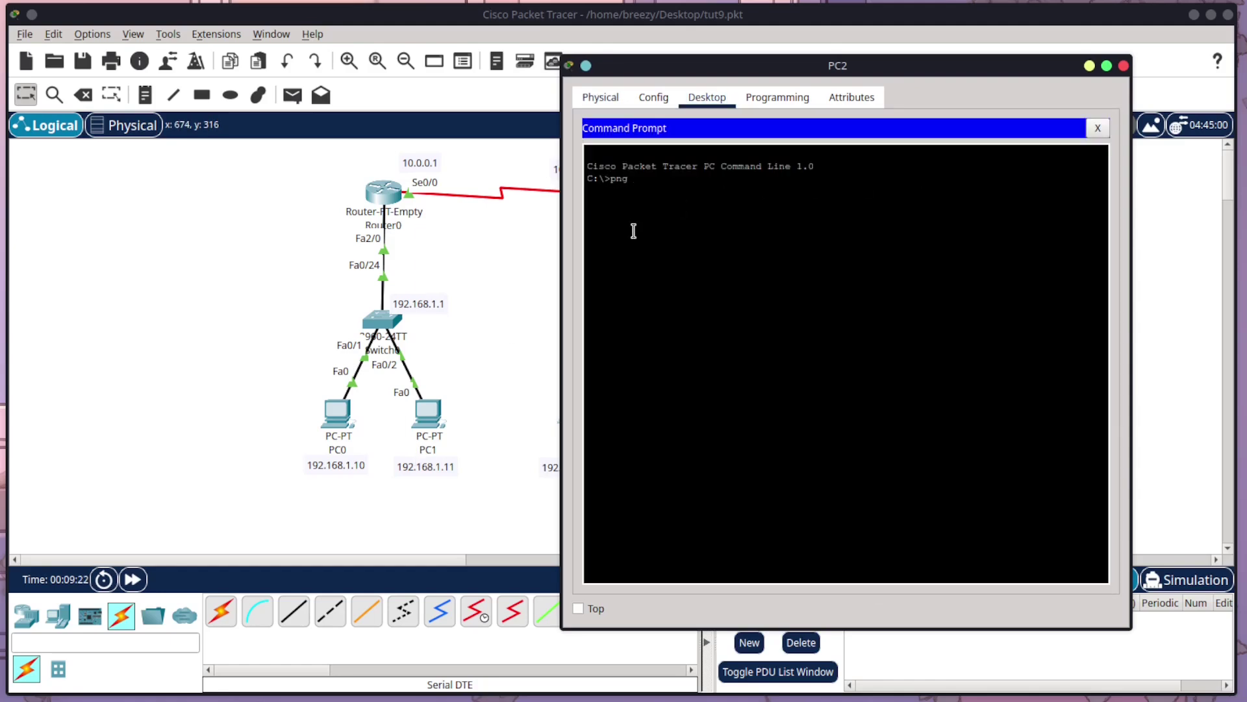
key(BackSpace)
key(BackSpace)
key(BackSpace)
key(BackSpace)
key(BackSpace)
key(BackSpace)
key(BackSpace)
text(ing 192.168.1.11)
key(Return)
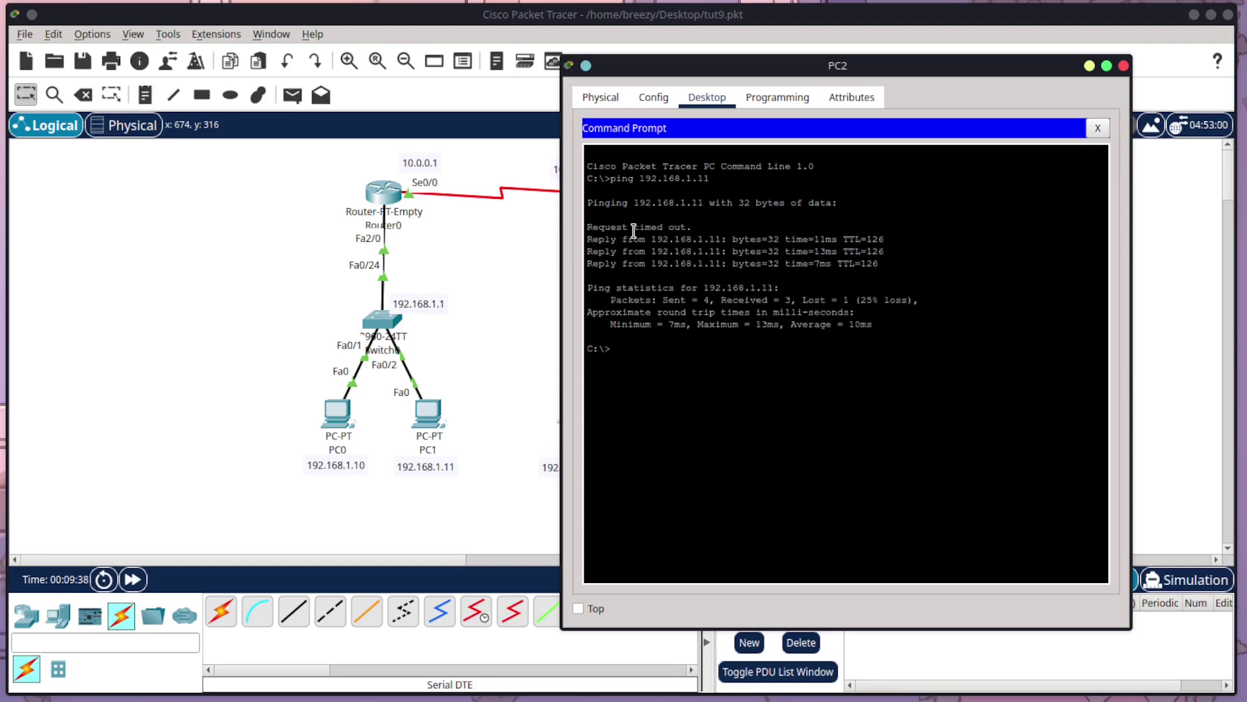
- Repeat the ping to 192.168.1.11 from PC2, compare it with the first run, and close PC2's window
key(Up)
key(Return)
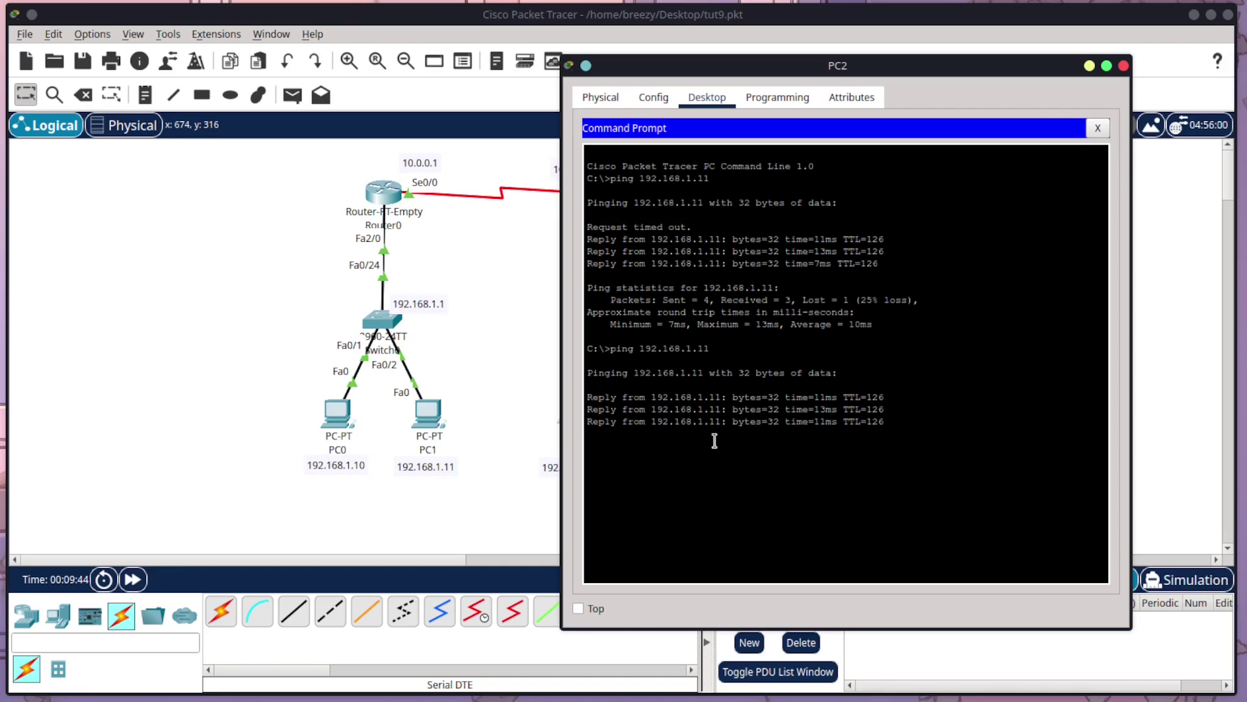
drag(690, 226, 587, 228)
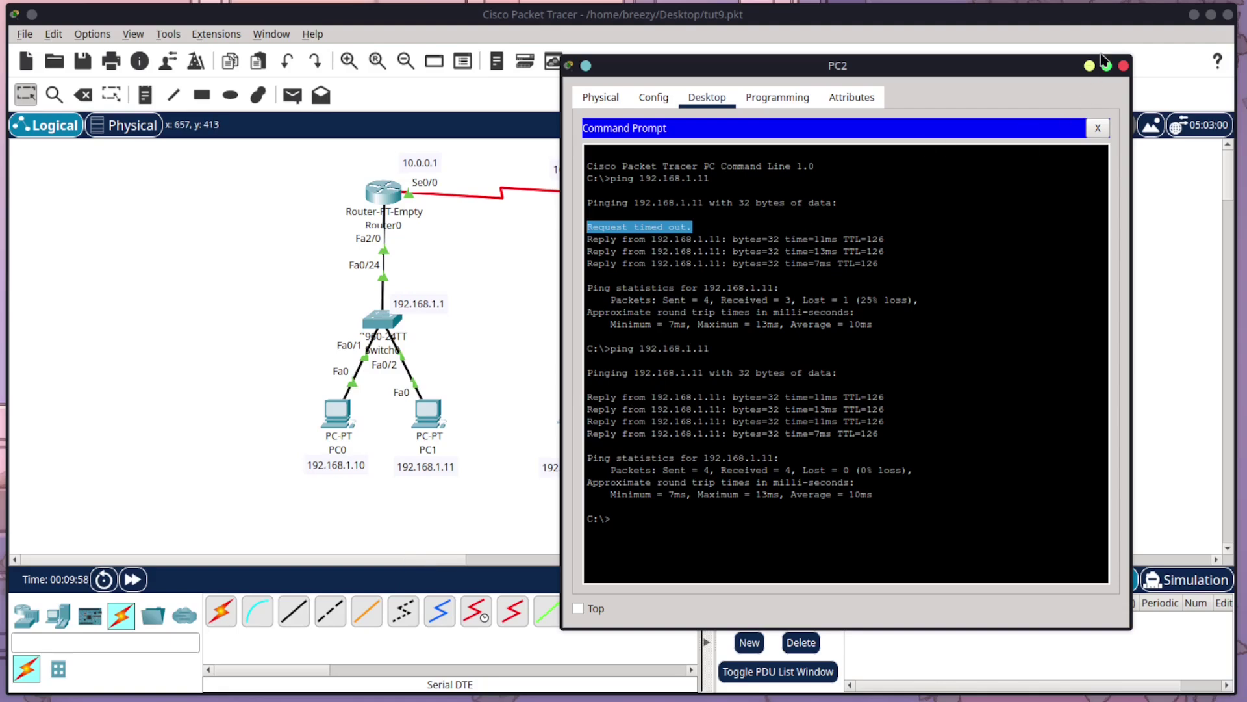
click(1124, 66)
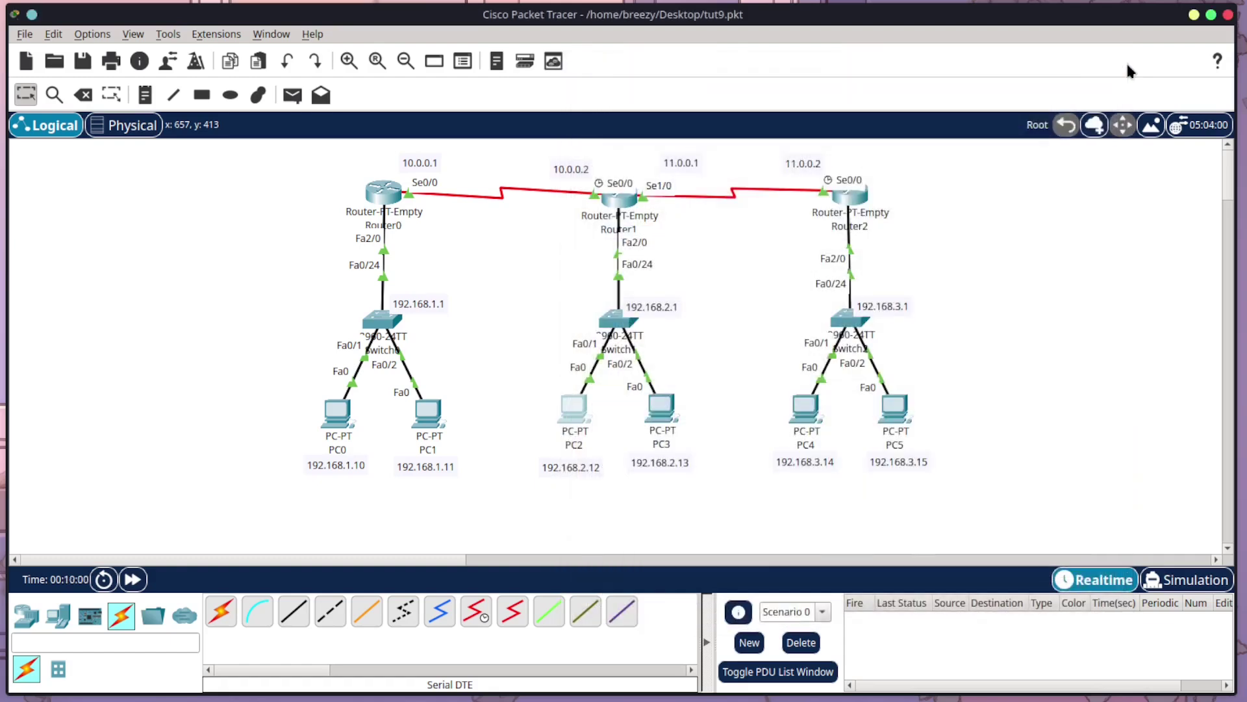